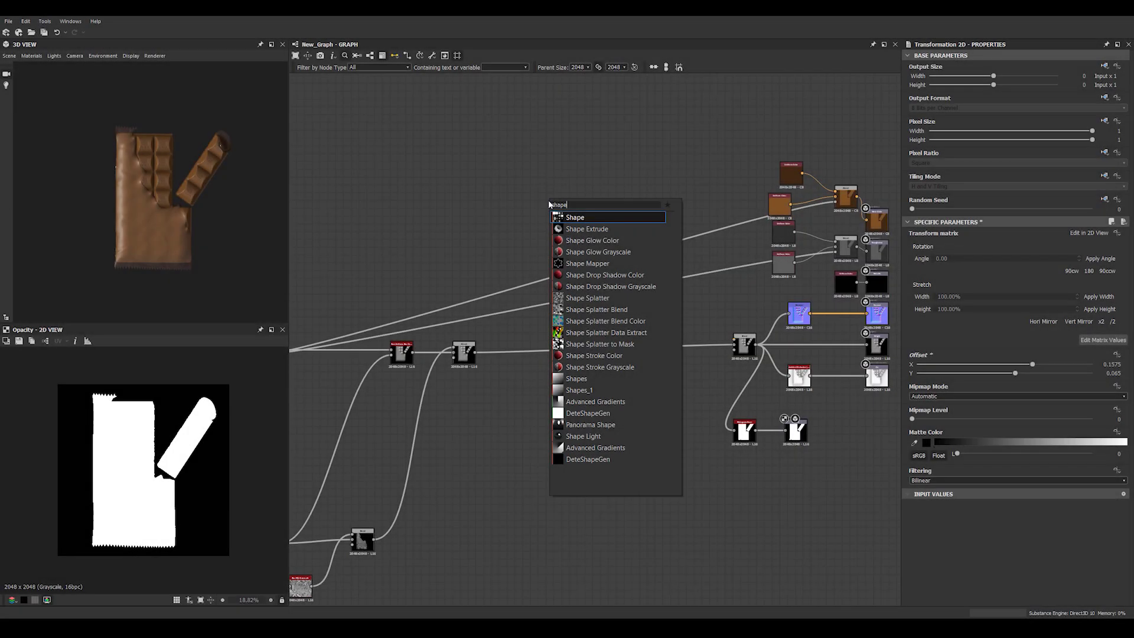
Add a Shape node and reduce its X size to about 0.38 to form a vertical stripe.
key("Return")
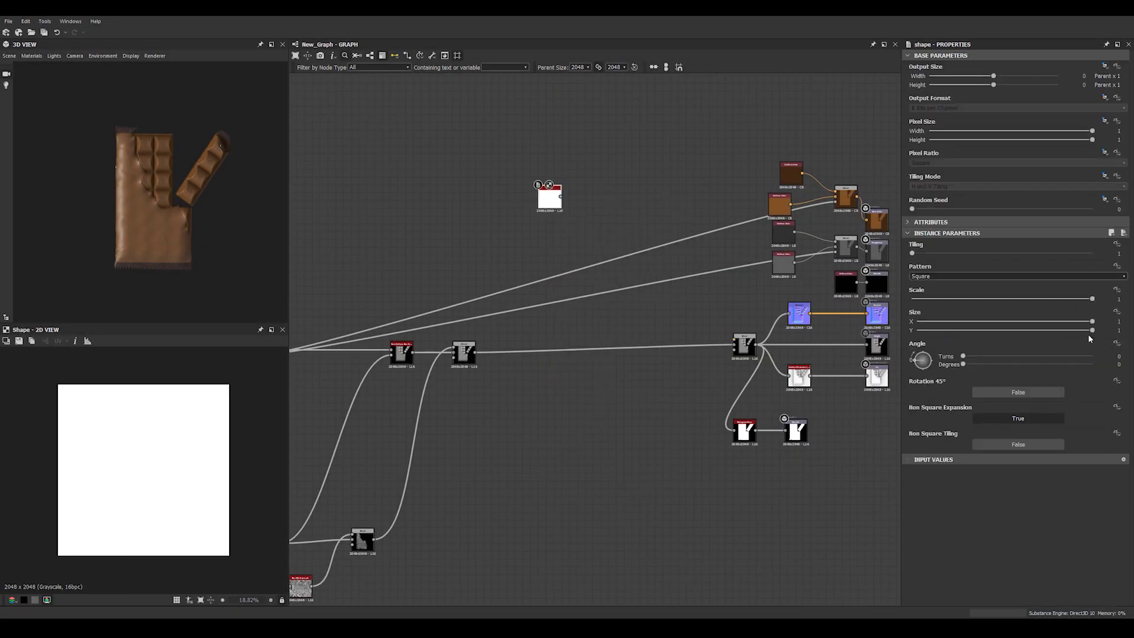
left_click_drag(1086, 325, 984, 331)
scroll(380, 182, "up", 4)
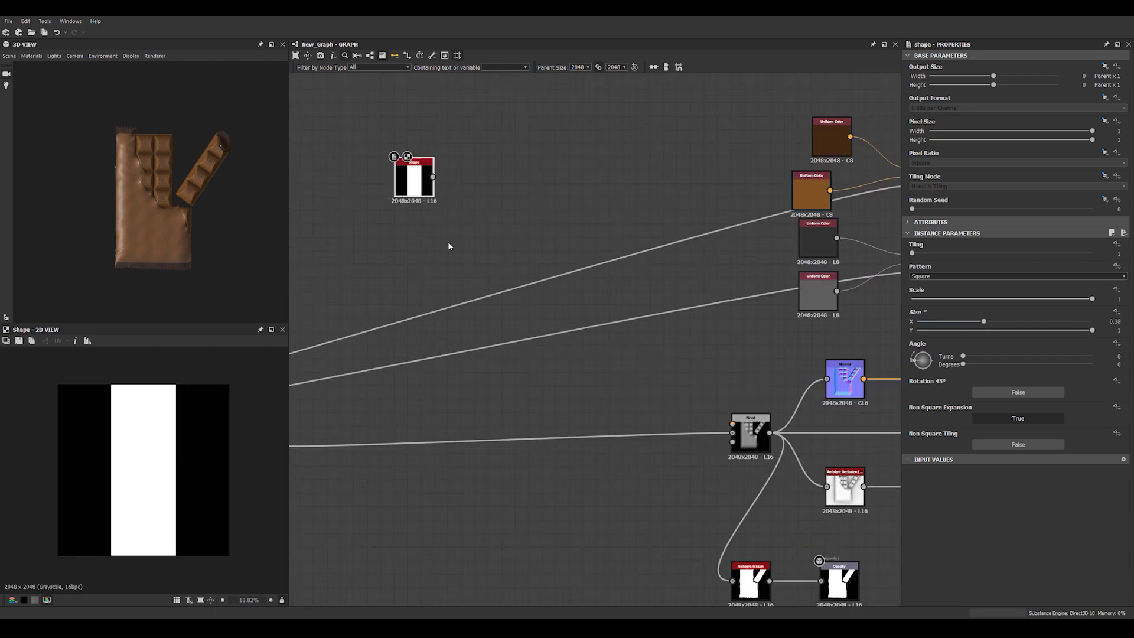
Add a Transformation 2D node after the Shape and shift the stripe sideways, with an X offset of about -0.07.
key("space")
type("tra")
left_click(456, 207)
left_click_drag(462, 189, 476, 229)
left_click_drag(162, 425, 173, 425)
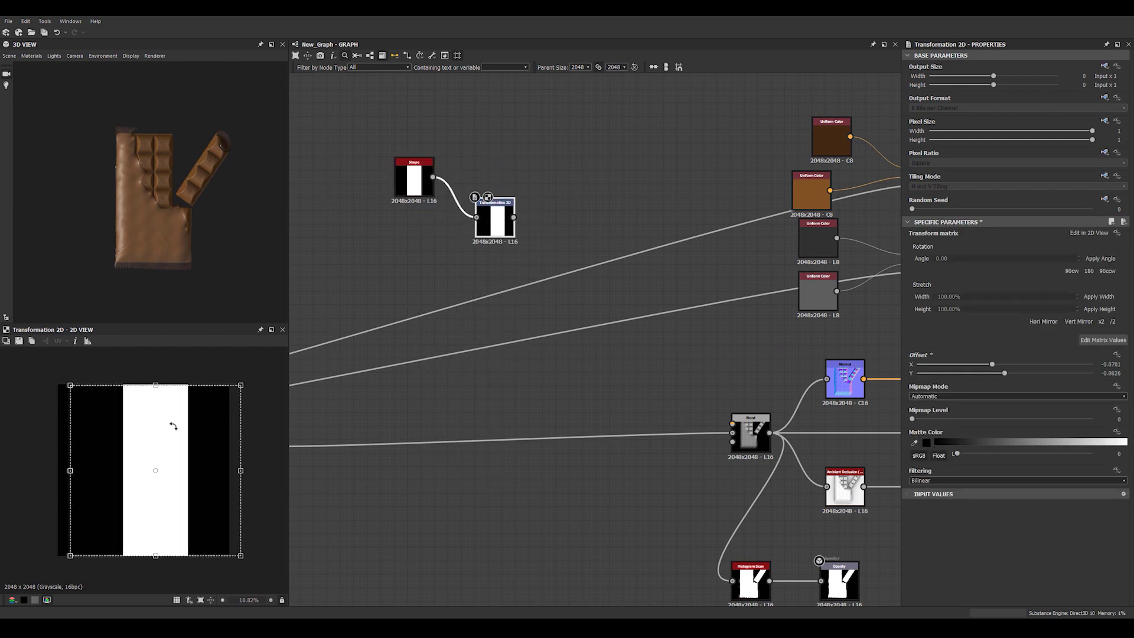
Add a Blend node and feed the Transformation 2D output into its opacity input instead of its background.
scroll(603, 200, "up", 2)
key("space")
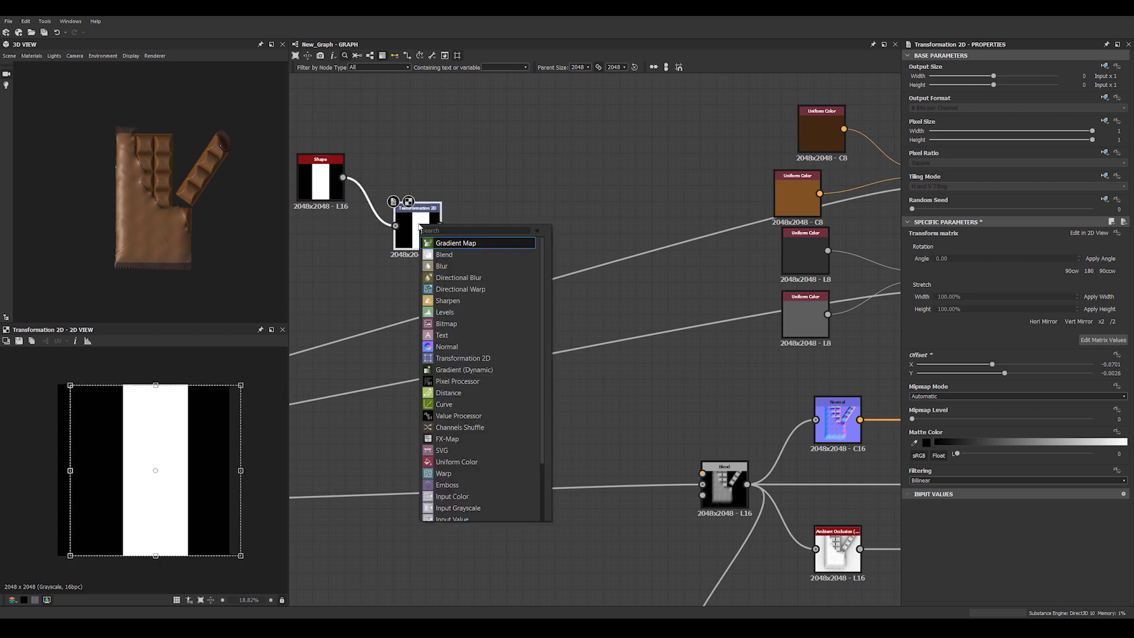
type("bl")
left_click(444, 243)
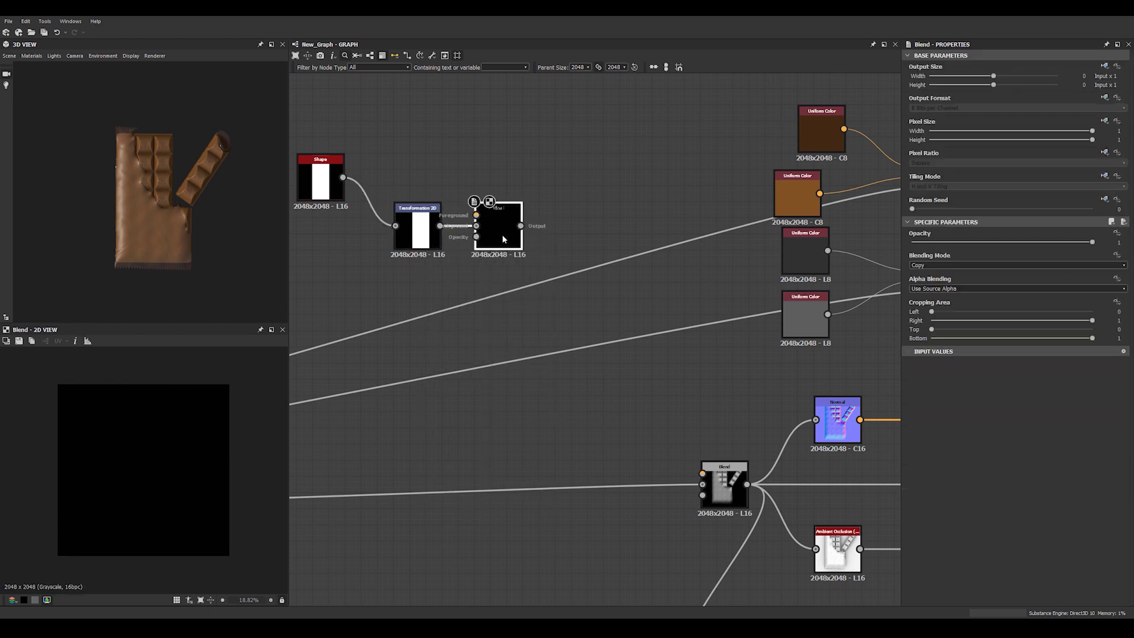
left_click_drag(440, 226, 565, 204)
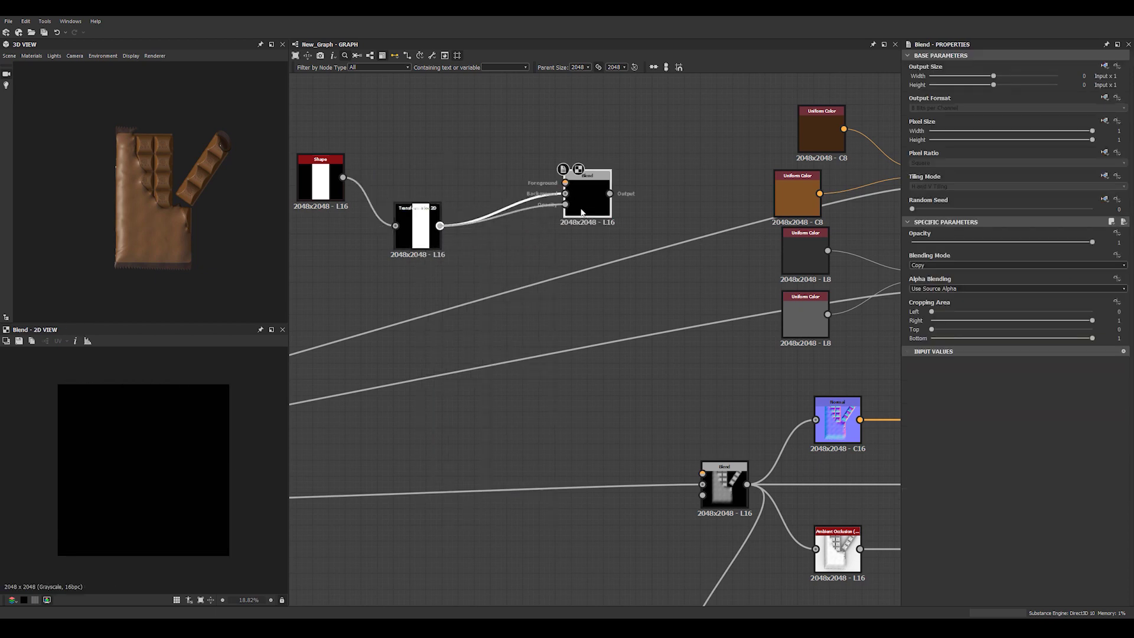
left_click(526, 201)
Add a Uniform Color node, duplicate it, and connect the two to the Blend's foreground and background inputs.
key("space")
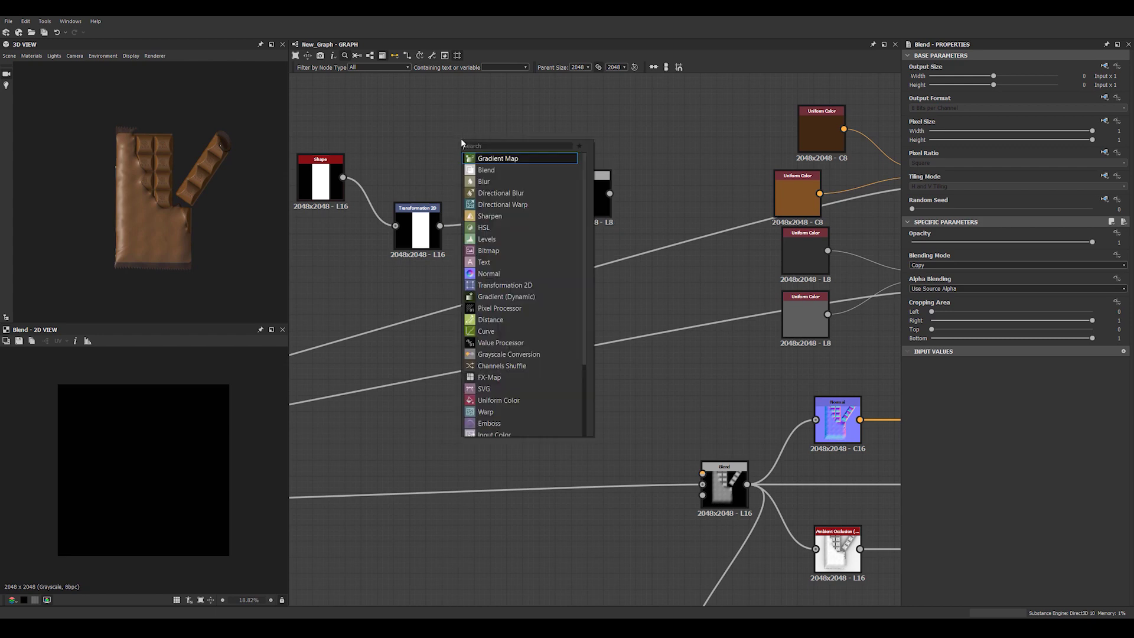
type("uni")
key("Return")
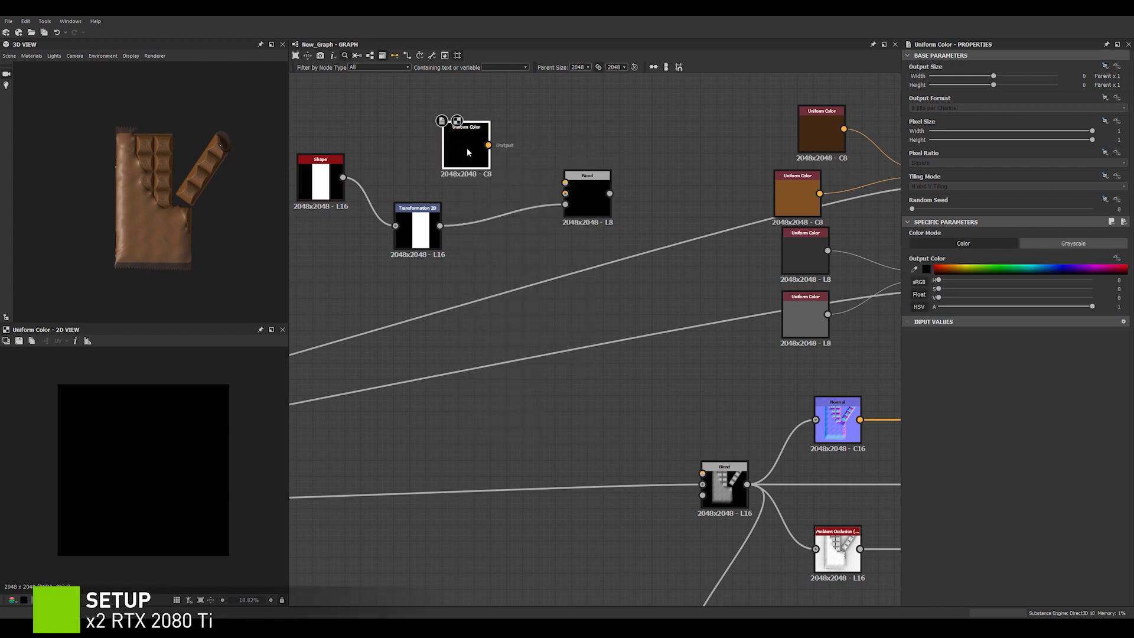
middle_click_drag(456, 150, 401, 193)
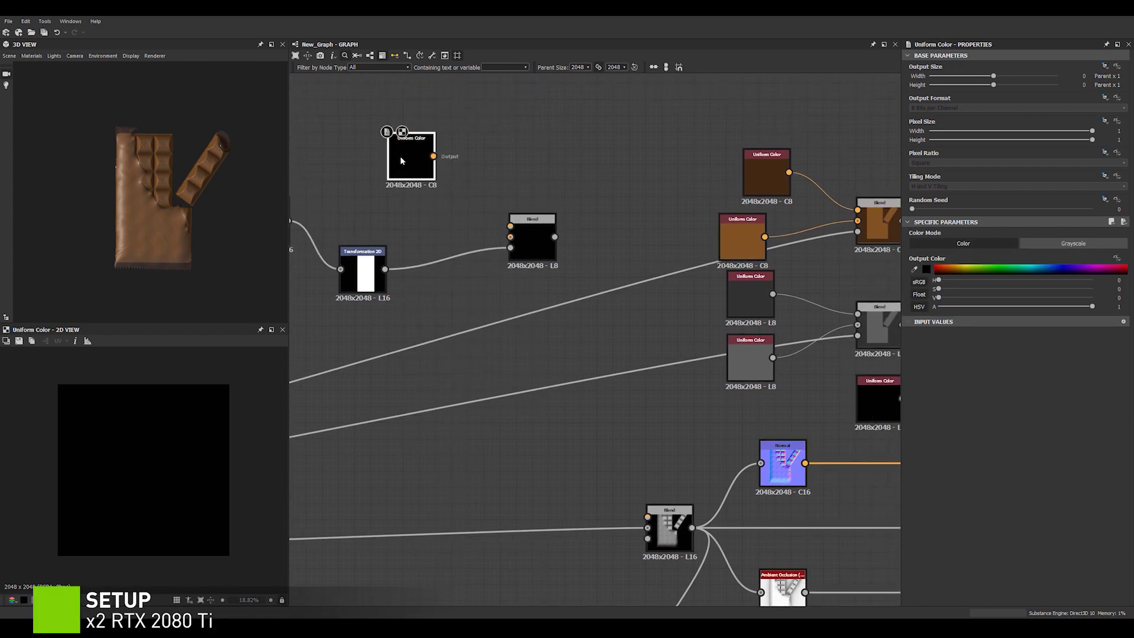
key("ctrl+c")
key("ctrl+v")
left_click_drag(421, 164, 453, 132)
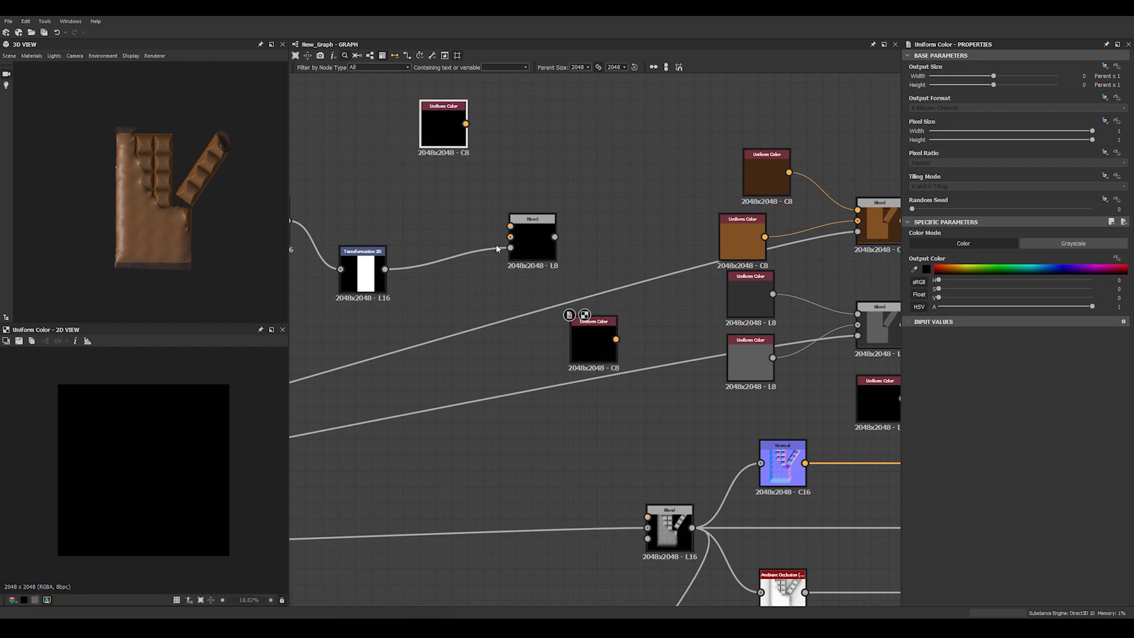
left_click_drag(594, 361, 440, 157)
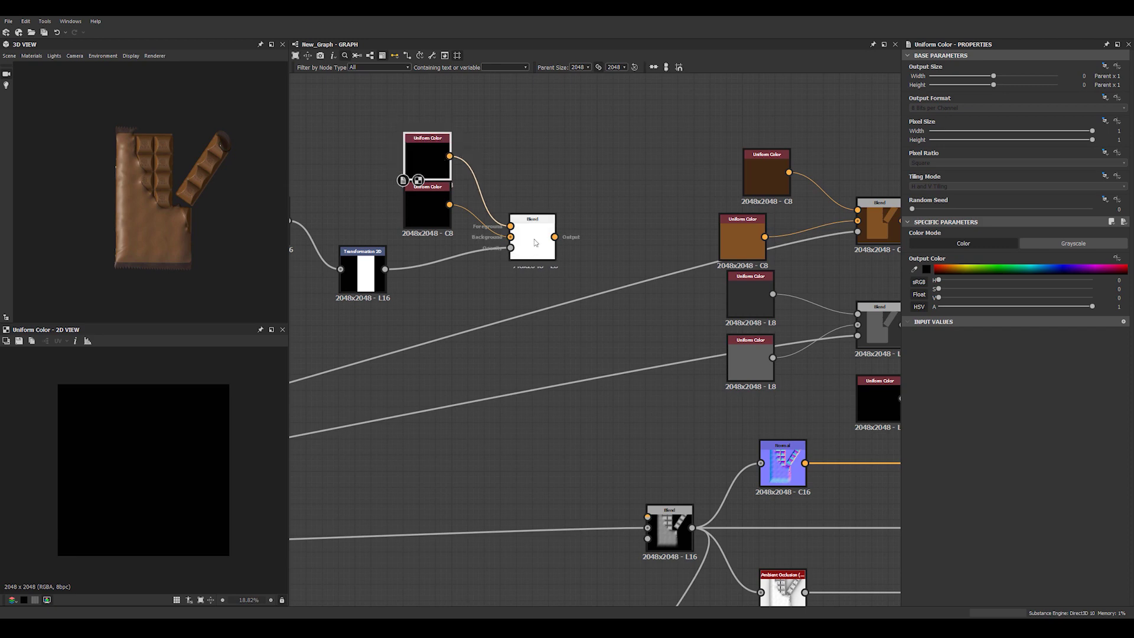
Preview the new Blend node and move the Transformation 2D node closer to it.
left_click(538, 233)
double_click(538, 233)
scroll(697, 276, "down", 3)
scroll(504, 271, "up", 3)
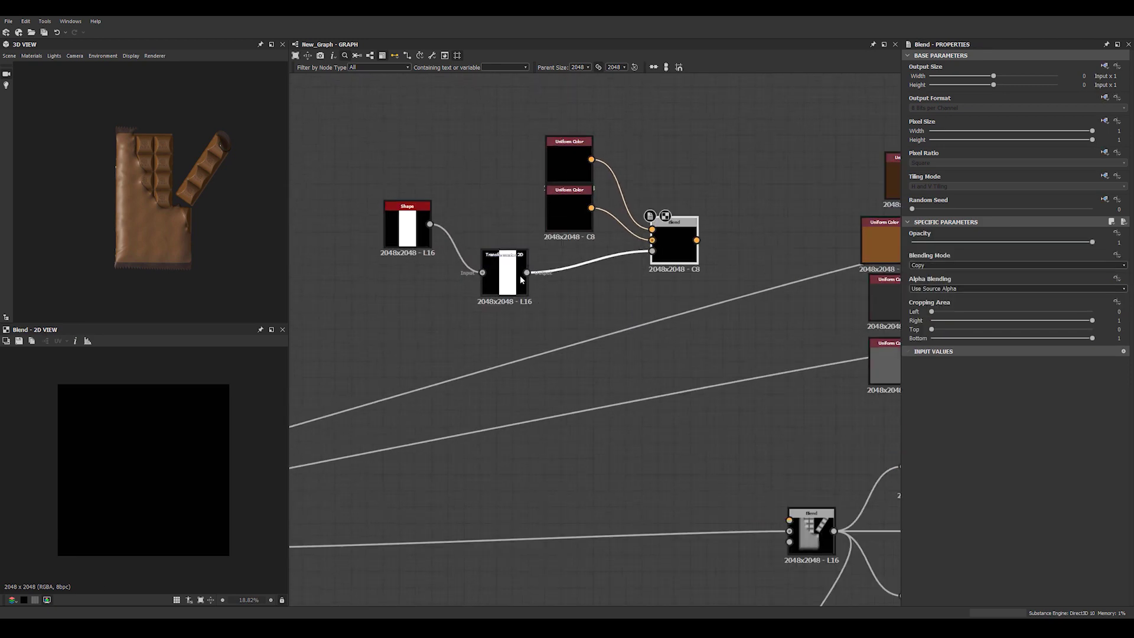
left_click_drag(520, 276, 545, 277)
scroll(681, 256, "down", 3)
scroll(568, 243, "up", 2)
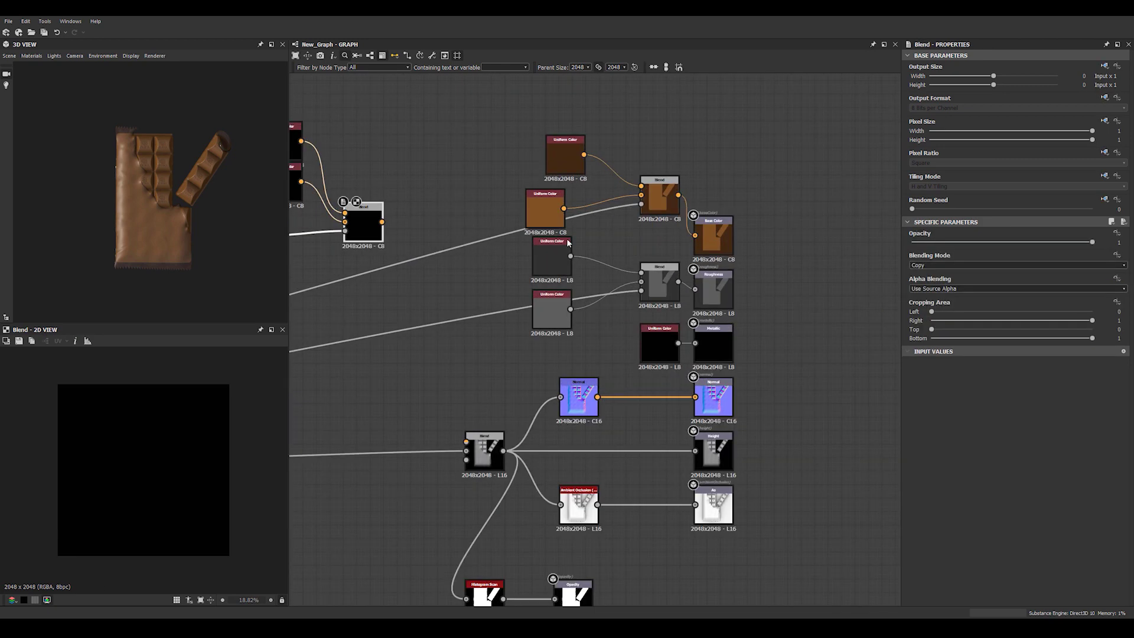
Move the brown color nodes and their Blend out of the way and connect the new Blend to the Base Color output.
left_click_drag(464, 123, 687, 231)
left_click_drag(544, 208, 531, 127)
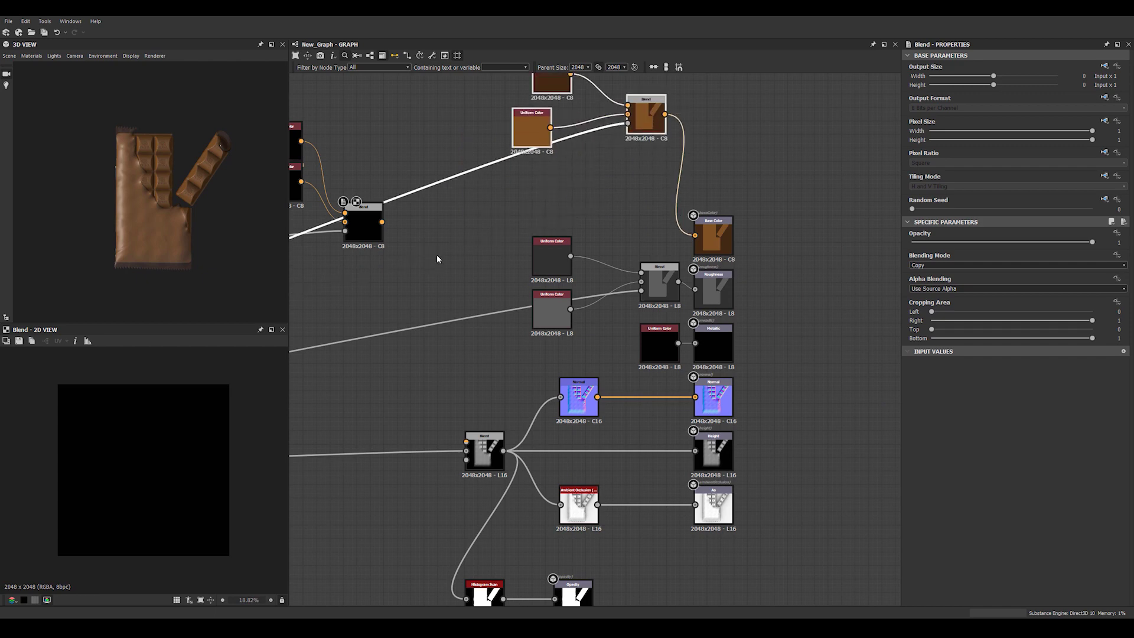
left_click_drag(382, 222, 695, 235)
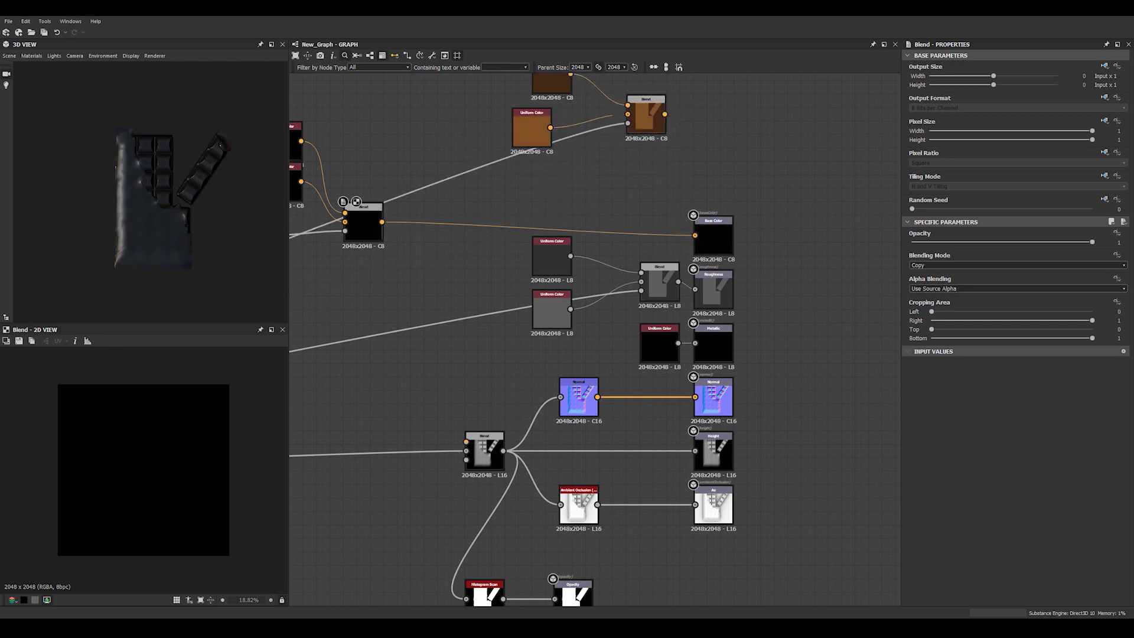
Look over the graph between the new color nodes and the Nvidia Logo group.
scroll(466, 396, "down", 6)
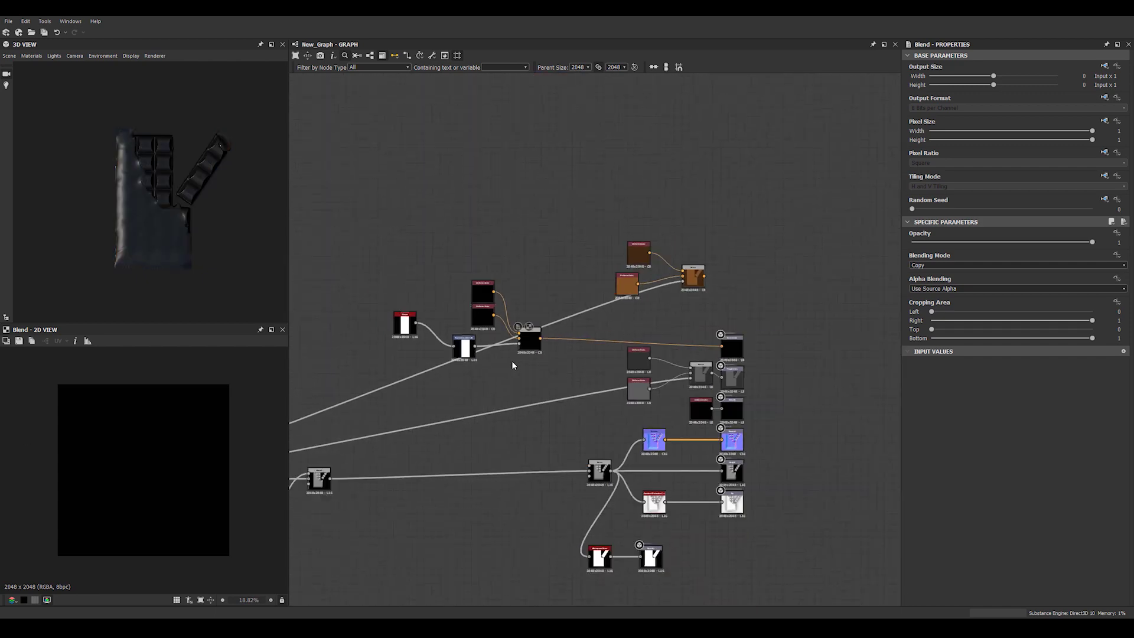
middle_click_drag(613, 311, 715, 300)
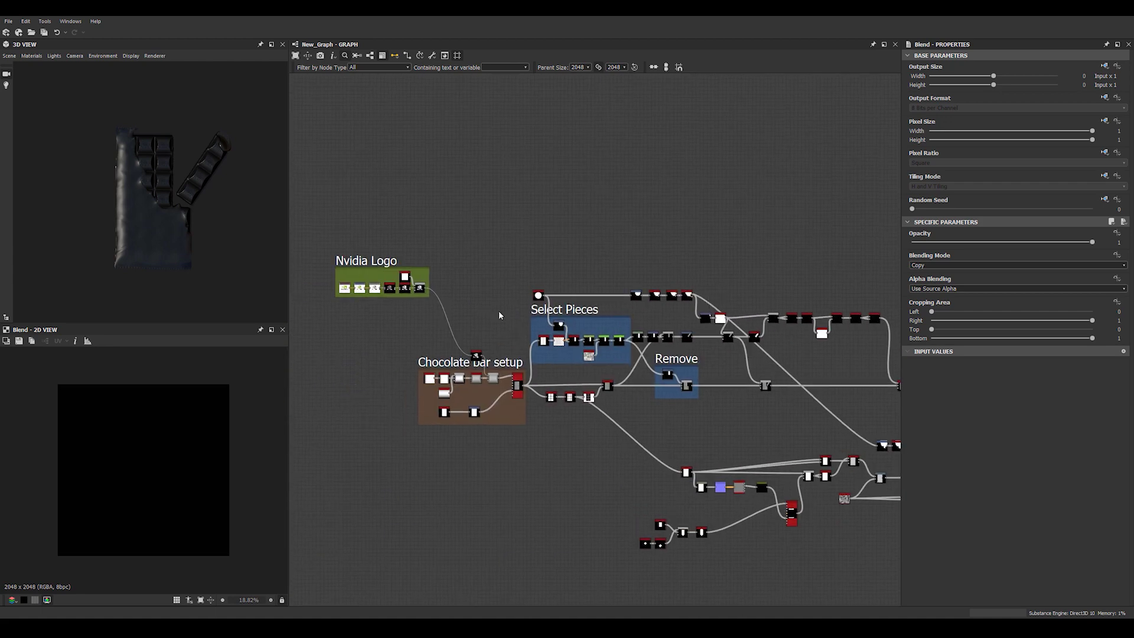
scroll(450, 300, "up", 4)
scroll(534, 319, "down", 2)
middle_click_drag(426, 311, 522, 283)
scroll(595, 311, "down", 3)
middle_click_drag(693, 301, 626, 318)
scroll(626, 318, "up", 3)
scroll(624, 317, "up", 3)
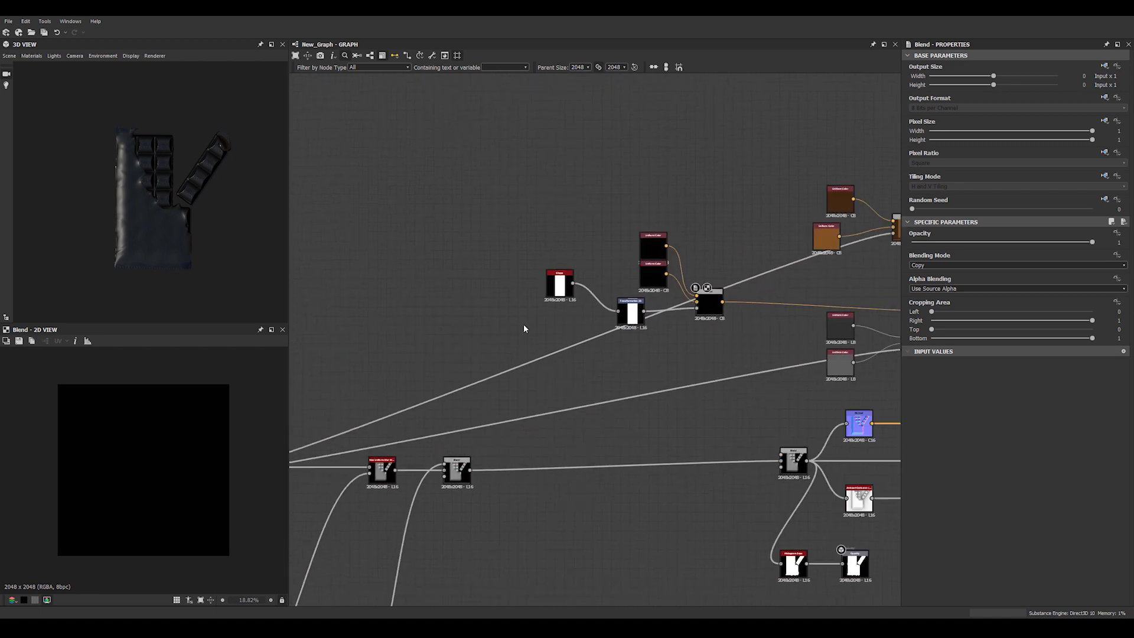
Move the two new Uniform Color nodes next to the Nvidia Logo group.
left_click(624, 252)
scroll(661, 260, "down", 4)
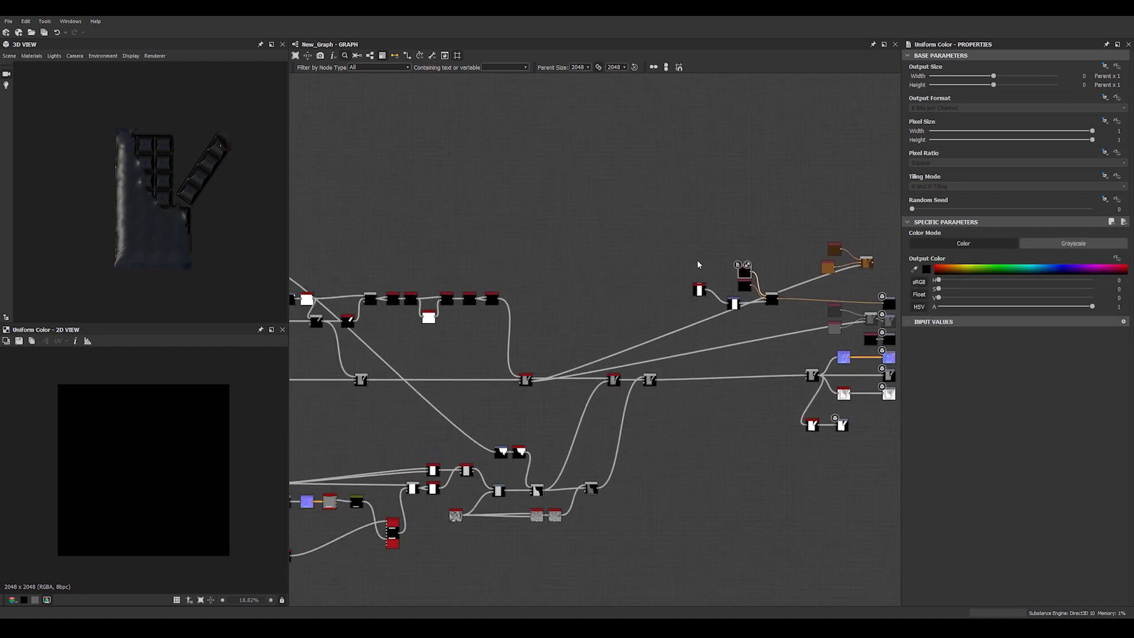
scroll(745, 301, "down", 3)
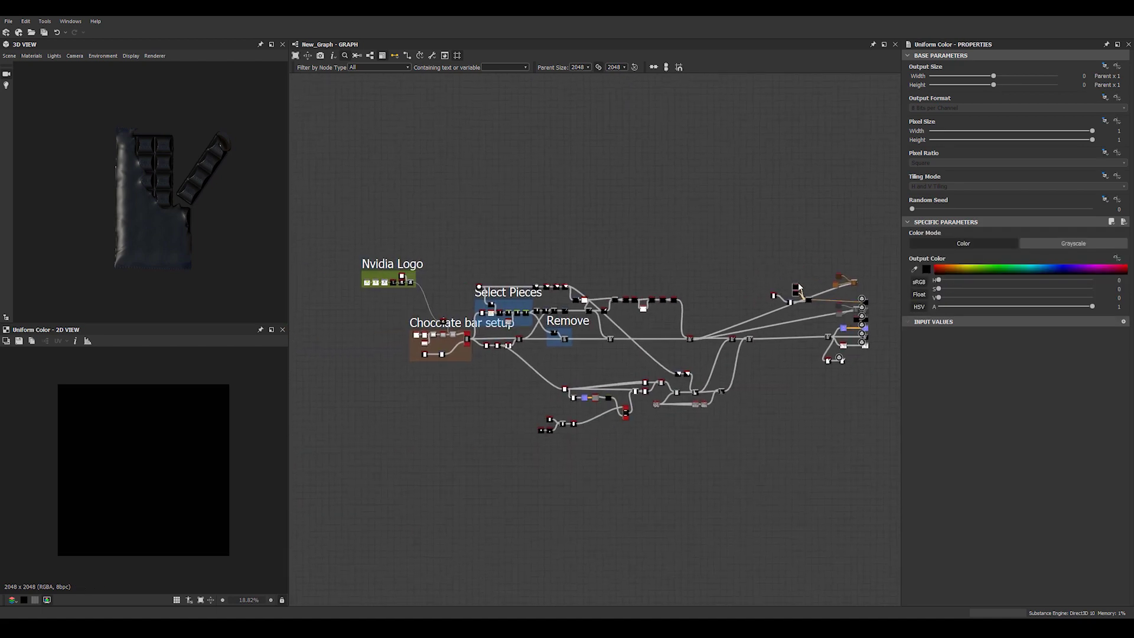
left_click_drag(795, 291, 343, 256)
scroll(341, 271, "up", 5)
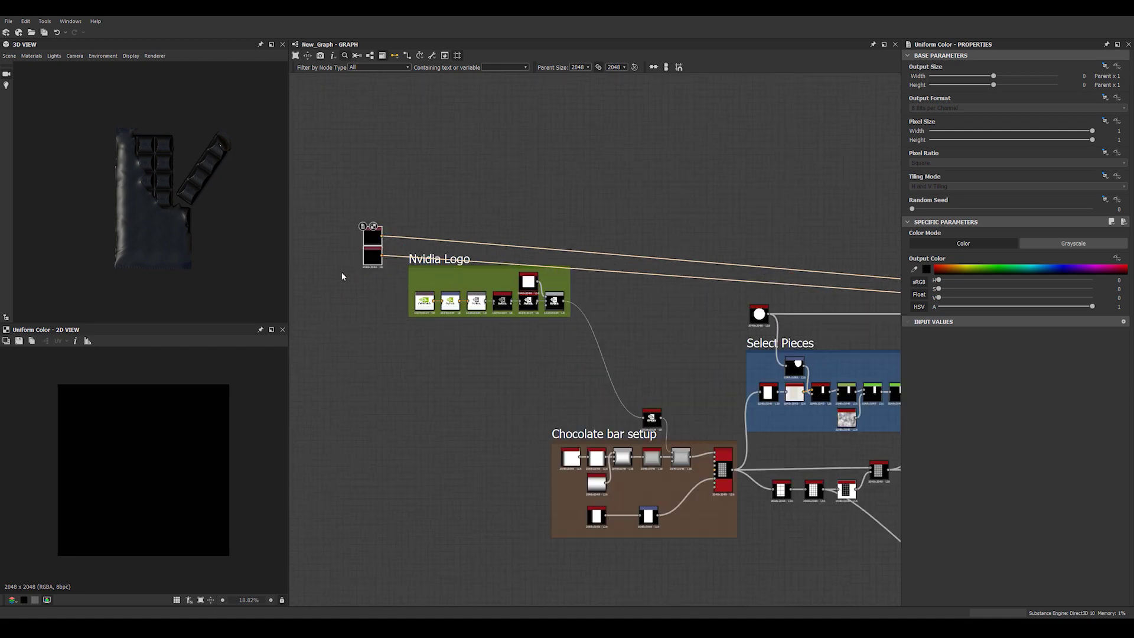
middle_click_drag(373, 236, 409, 310)
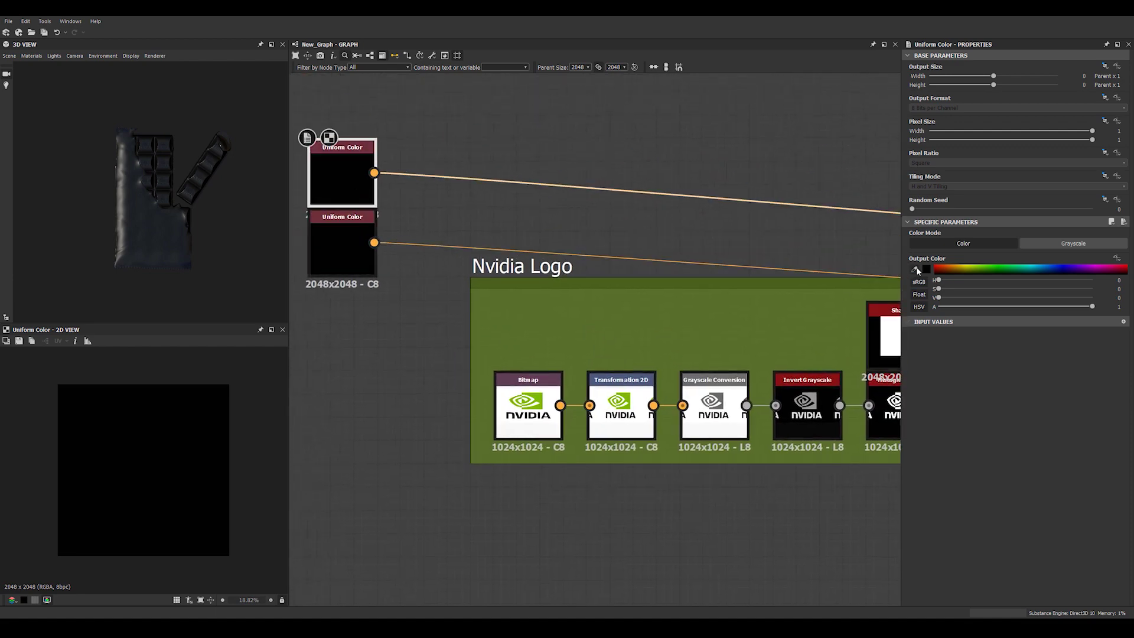
Sample the Nvidia logo's green for the upper Uniform Color and set the lower one to dark slate grey, HSV about 0.58, 0.14, 0.29.
left_click(538, 395)
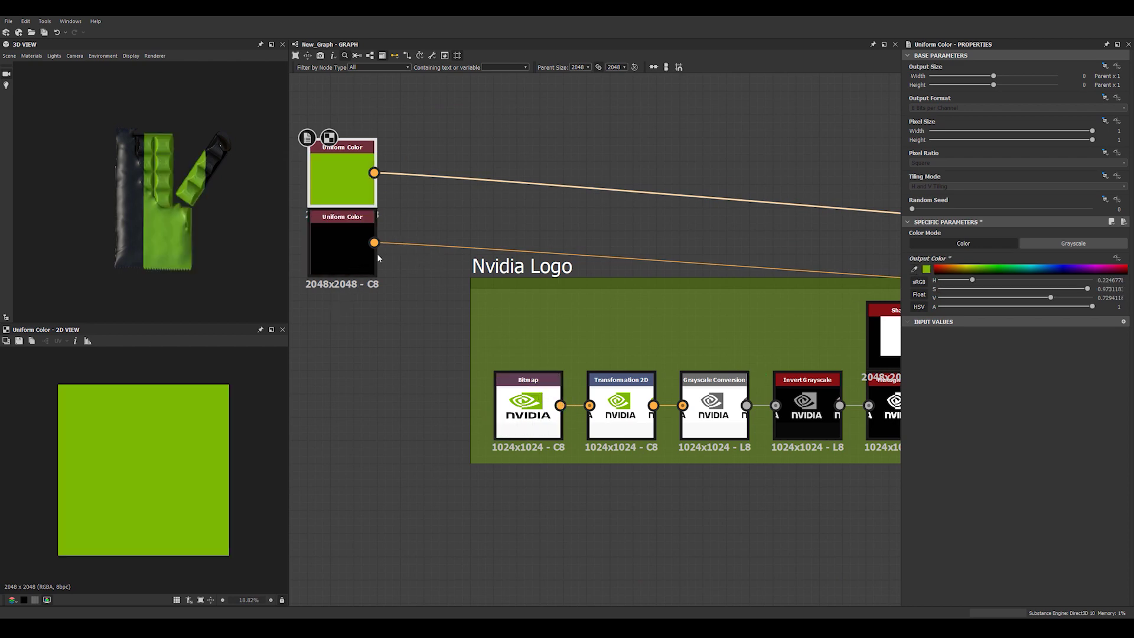
left_click(338, 254)
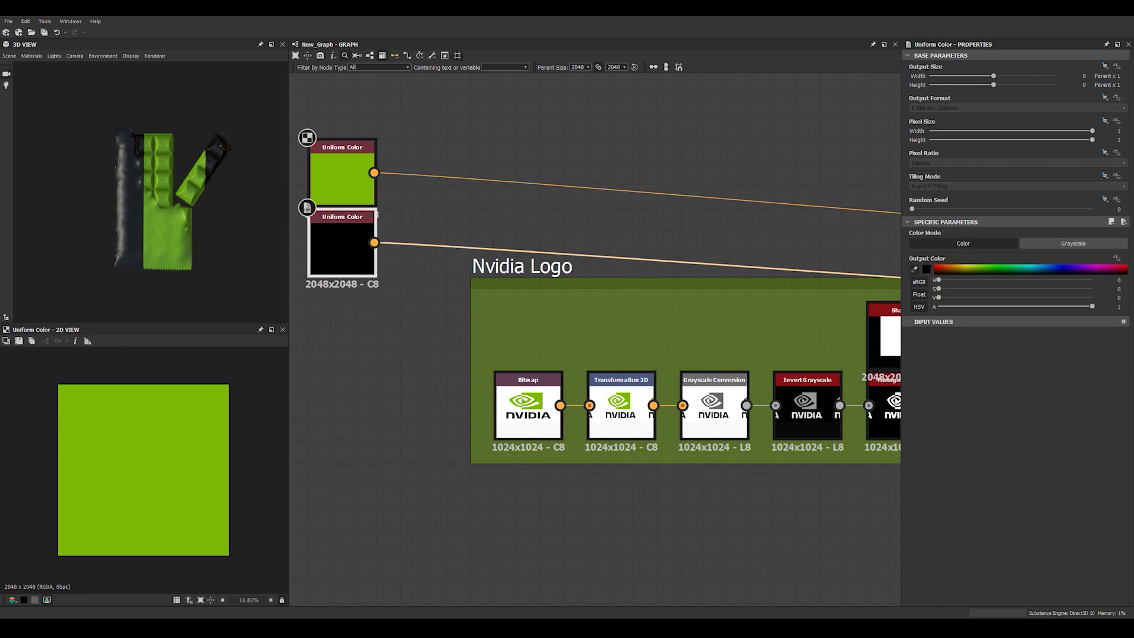
left_click(474, 122)
Move the green and dark grey Uniform Color nodes back beside their Blend node, above the Transformation 2D.
scroll(440, 195, "down", 3)
middle_click_drag(472, 199, 426, 193)
scroll(426, 193, "down", 1)
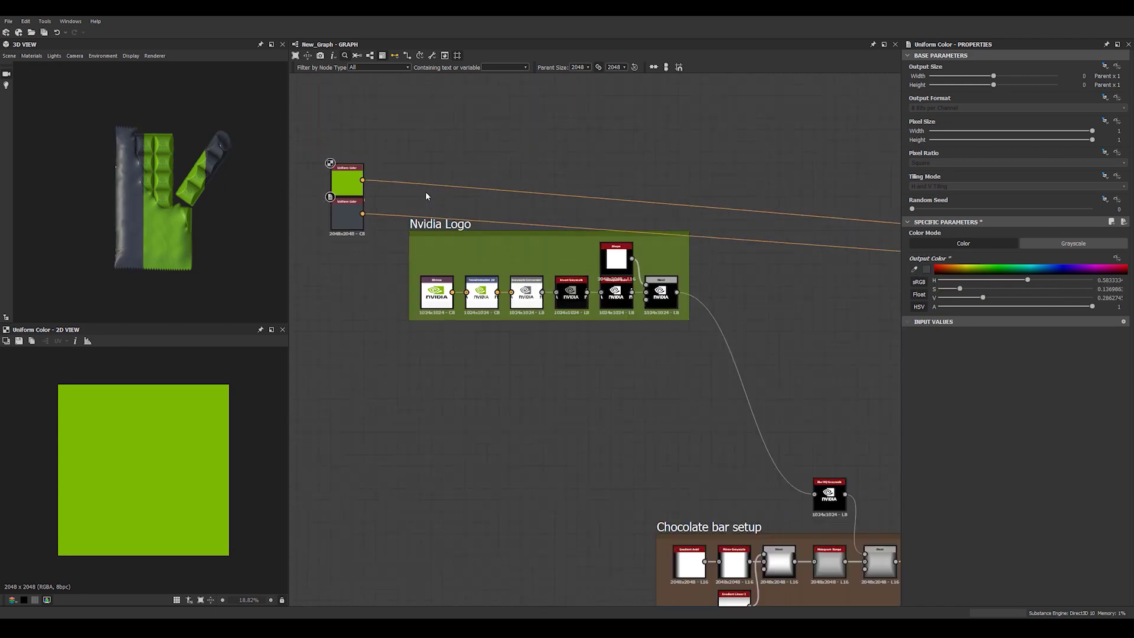
scroll(389, 192, "down", 3)
scroll(390, 221, "down", 3)
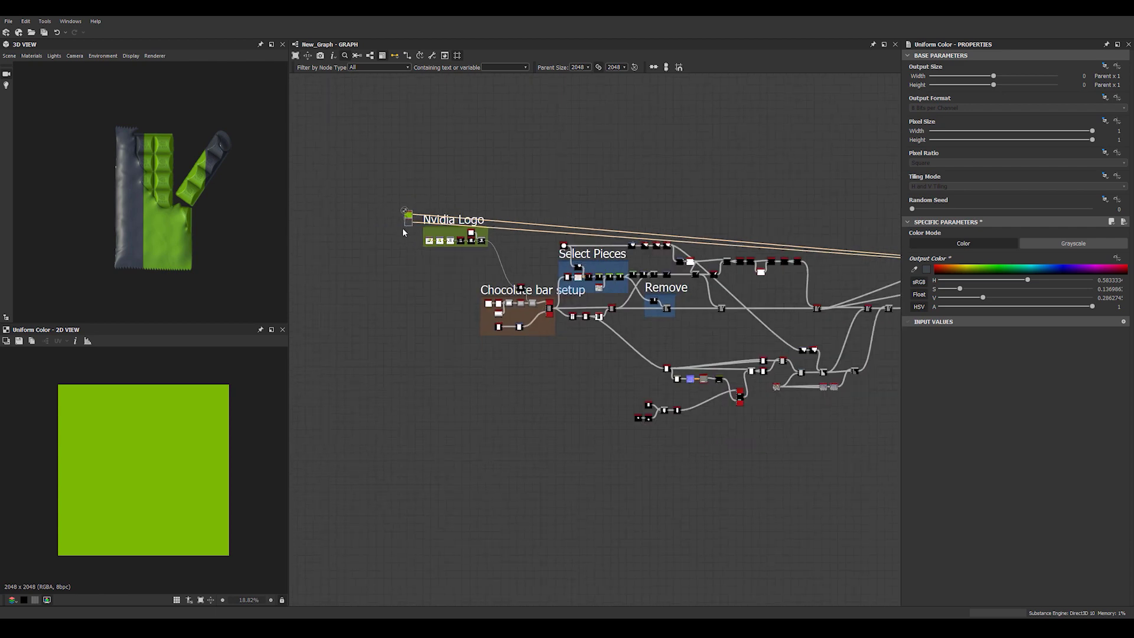
left_click_drag(409, 220, 893, 219)
middle_click_drag(869, 227, 528, 192)
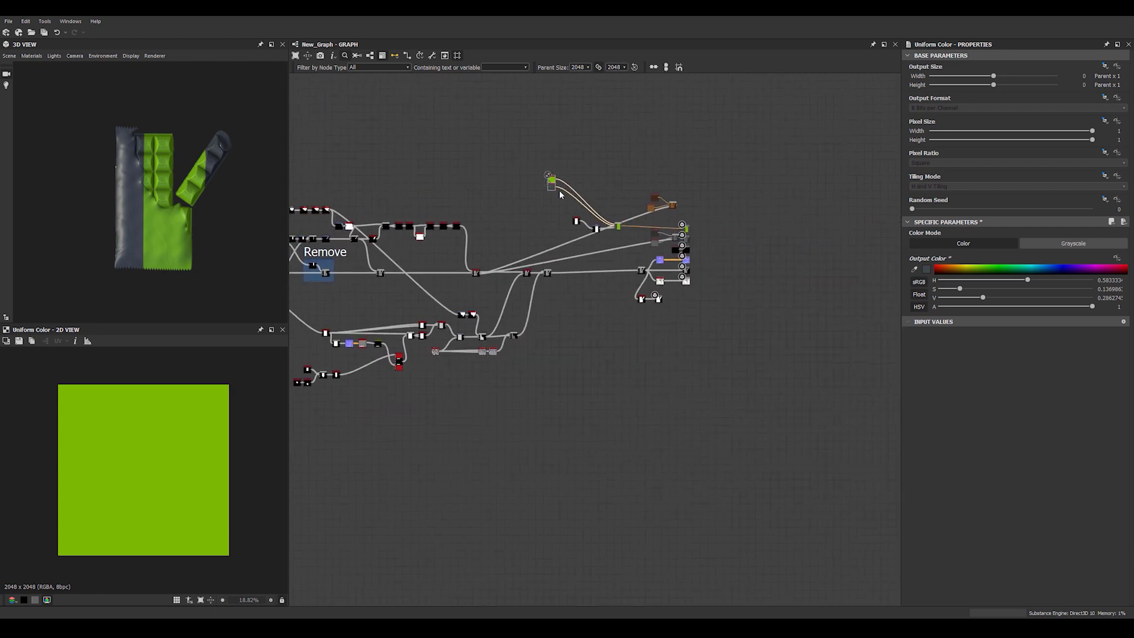
scroll(598, 223, "up", 8)
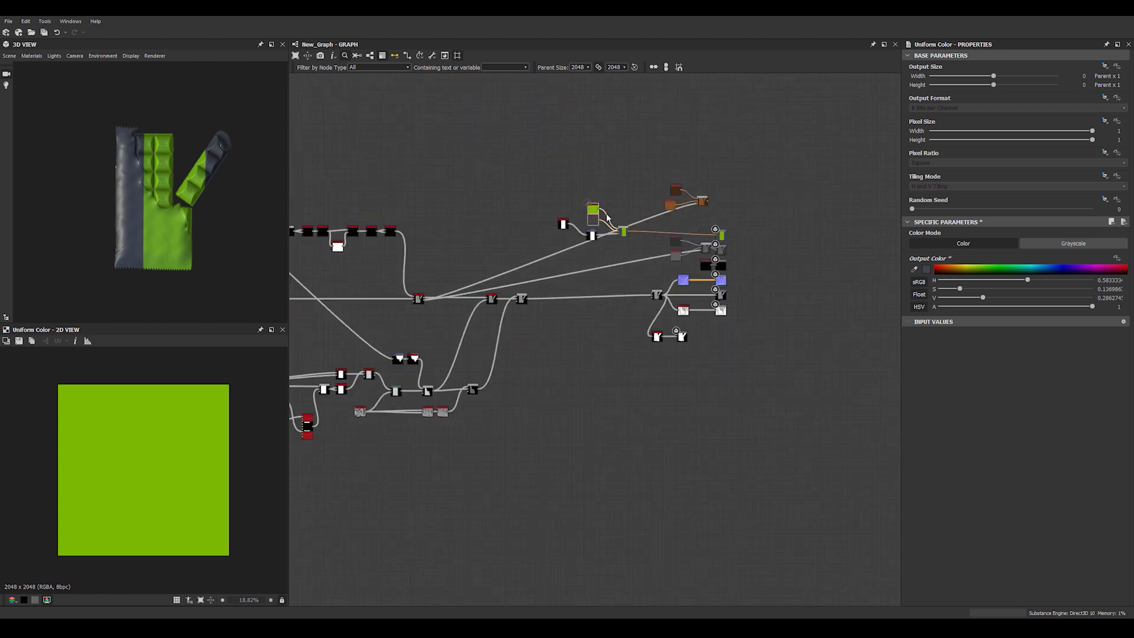
middle_click_drag(646, 277, 667, 286)
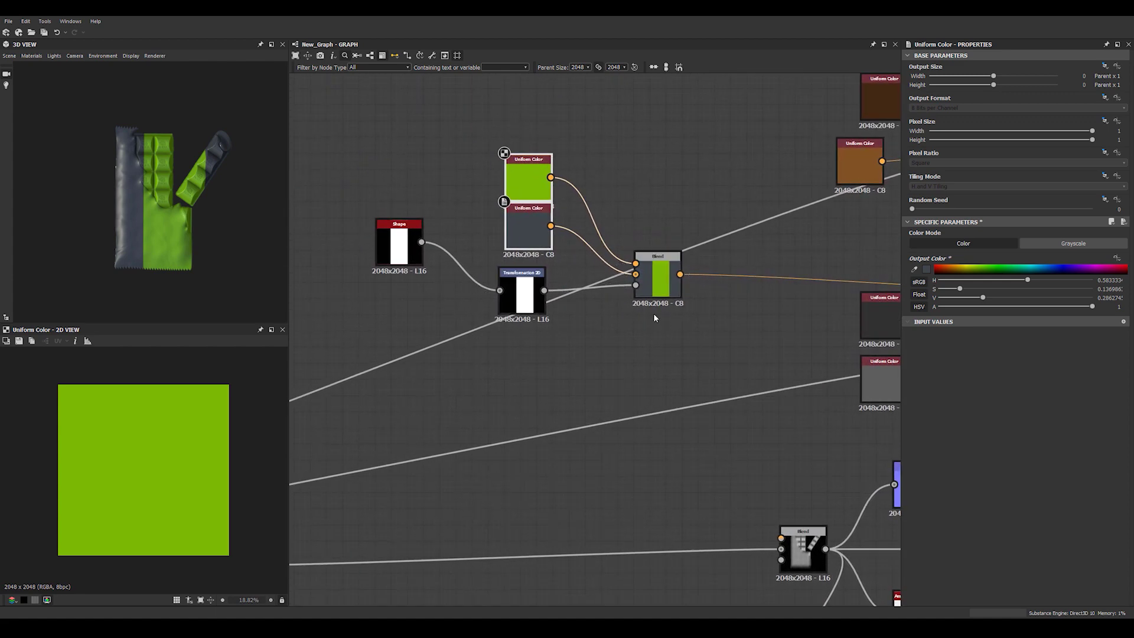
Narrow the green stripe by pulling both sides of the Transformation 2D box inward, ending at an X offset of about -0.1.
scroll(527, 330, "up", 3)
left_click(523, 298)
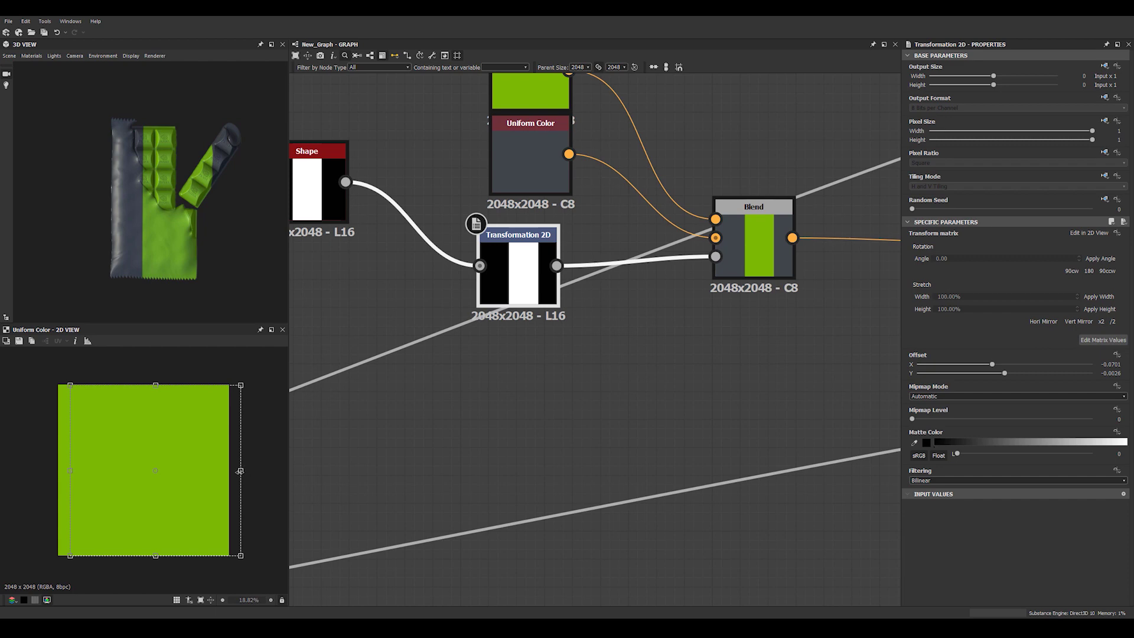
mouse_move(239, 471)
left_mouse_down()
mouse_move(200, 473)
mouse_move(229, 477)
left_mouse_up()
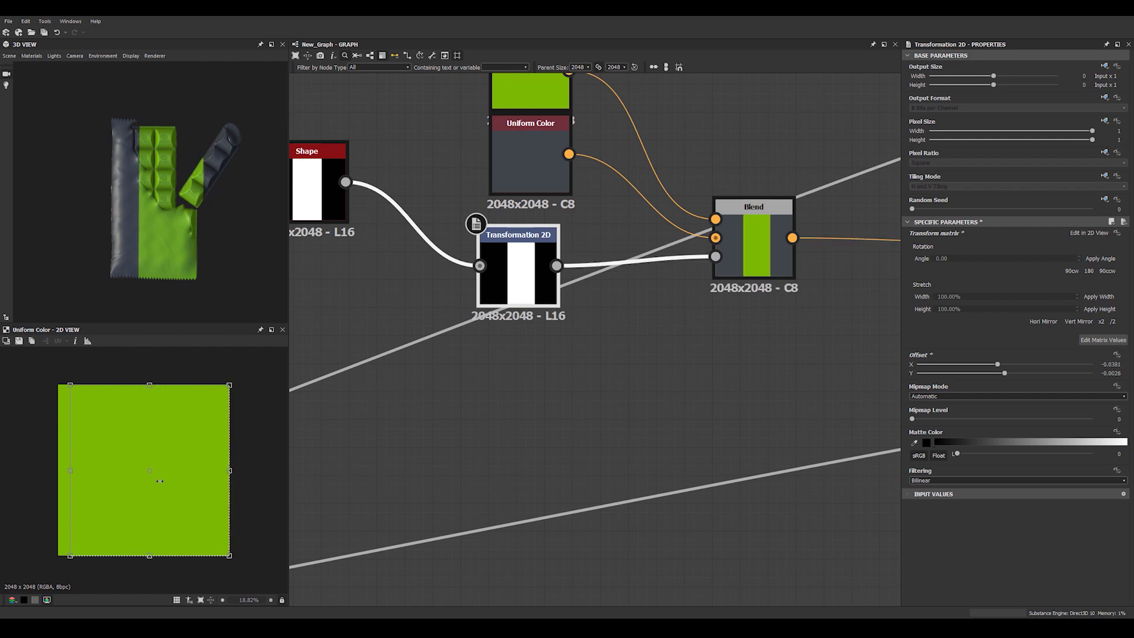
left_click_drag(70, 470, 86, 471)
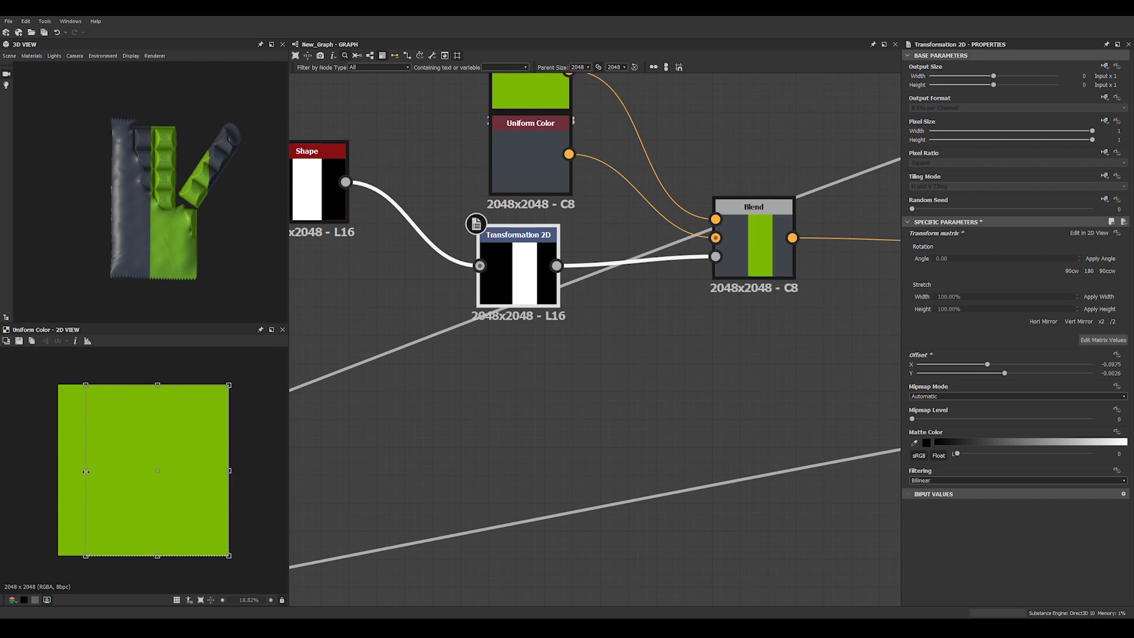
left_click(795, 380)
Move the Base Color output and the green stripe Blend node slightly upward to straighten their connection.
scroll(786, 375, "down", 5)
middle_click_drag(744, 346, 548, 304)
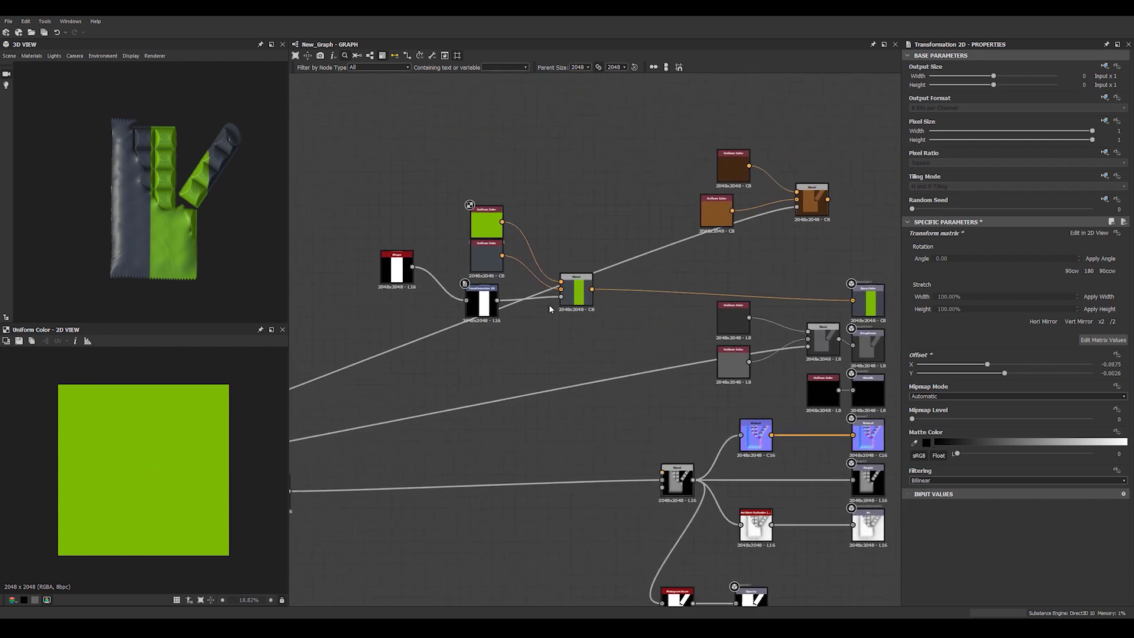
scroll(548, 304, "up", 2)
scroll(536, 293, "down", 2)
left_click_drag(728, 284, 728, 261)
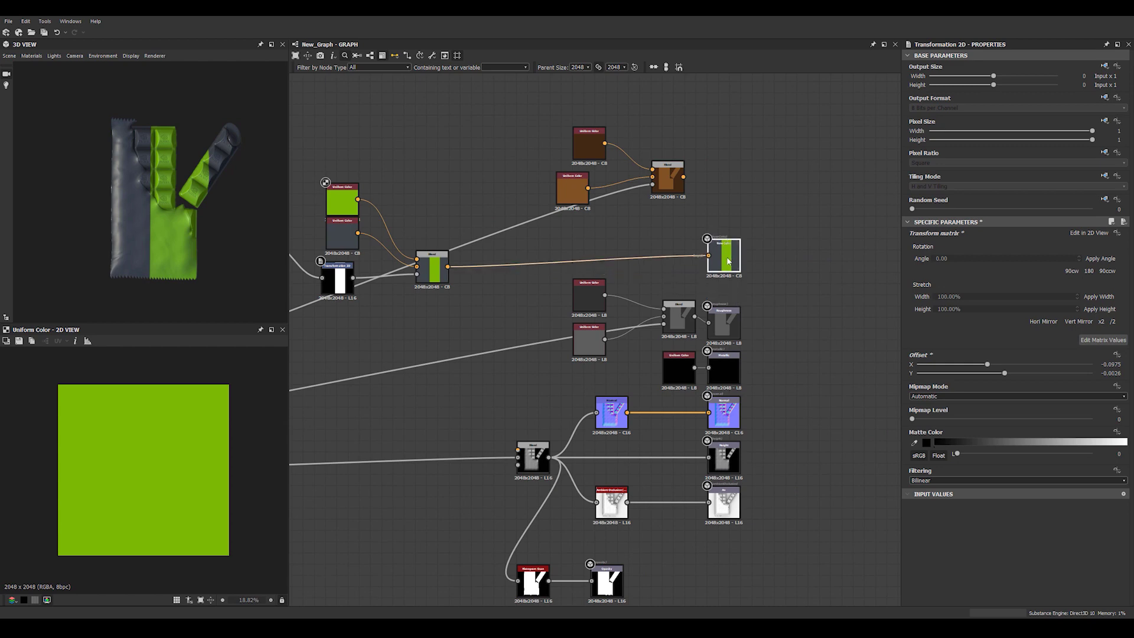
middle_click_drag(567, 299, 727, 307)
left_click_drag(593, 271, 593, 261)
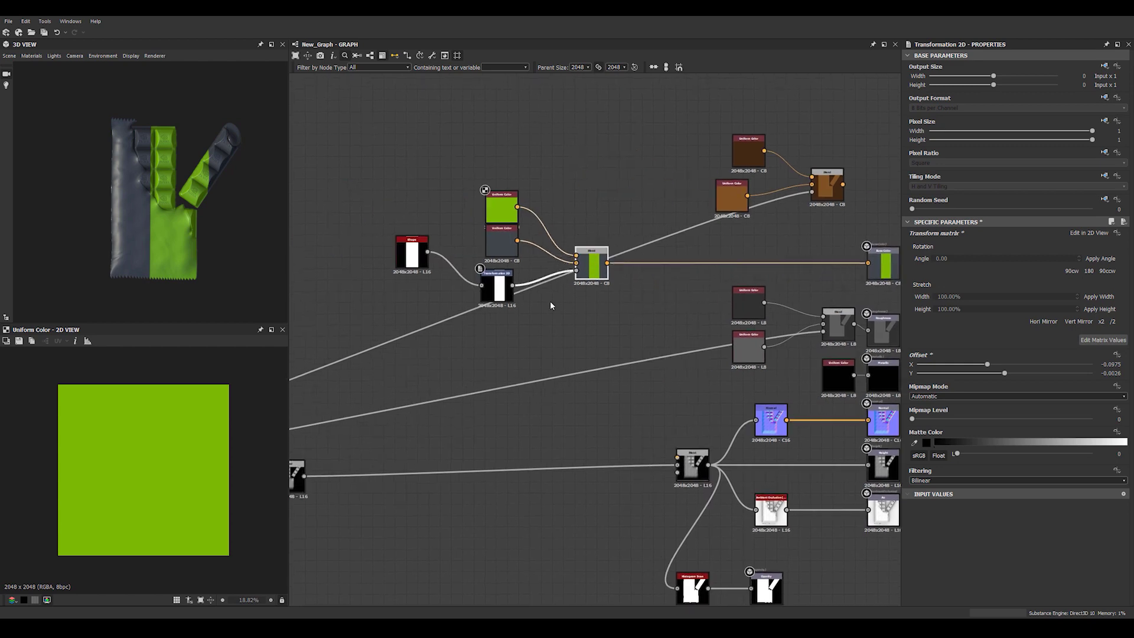
Move the green and dark grey Uniform Color nodes higher and space them apart above the Transformation 2D node.
scroll(482, 178, "up", 2)
left_click_drag(505, 248, 496, 168)
left_click_drag(525, 329, 516, 250)
left_click_drag(506, 172, 517, 171)
left_click(699, 218)
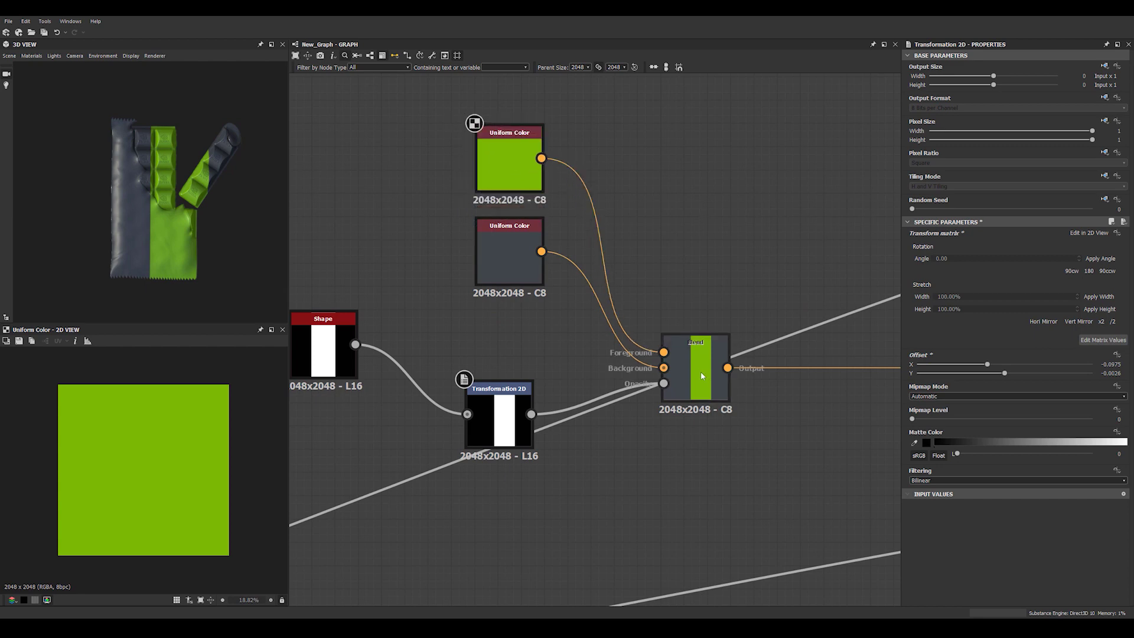
Set the output format of the green stripe Blend node to Relative to Parent.
left_click(701, 375)
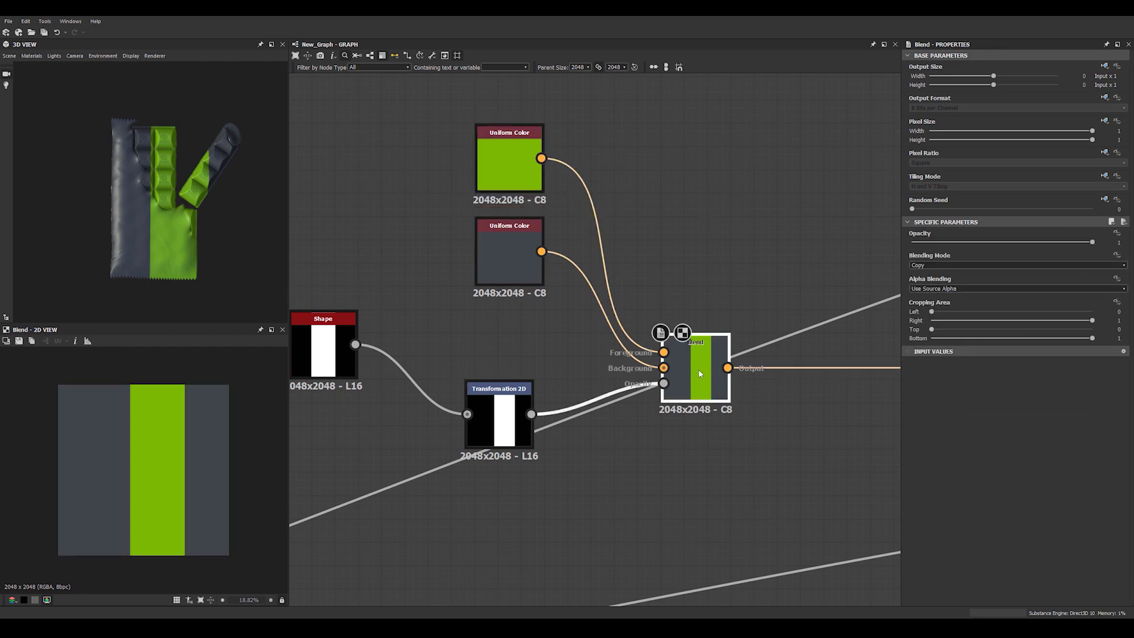
left_click(1105, 98)
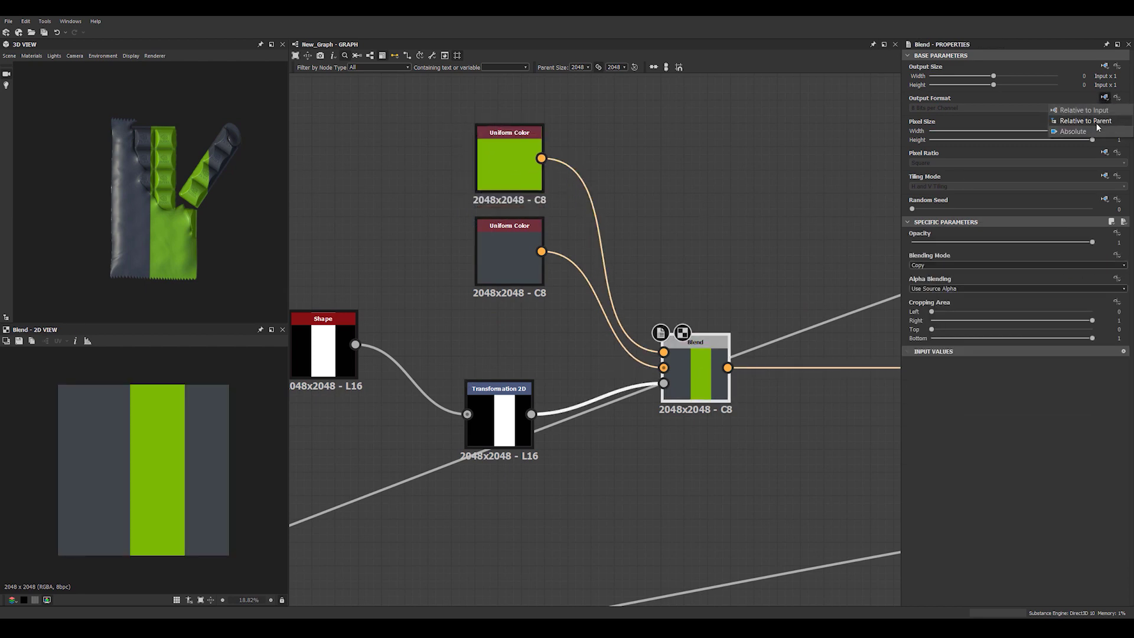
left_click(1096, 121)
Switch the output size of the green and dark grey Uniform Color nodes to Absolute.
left_click(509, 169)
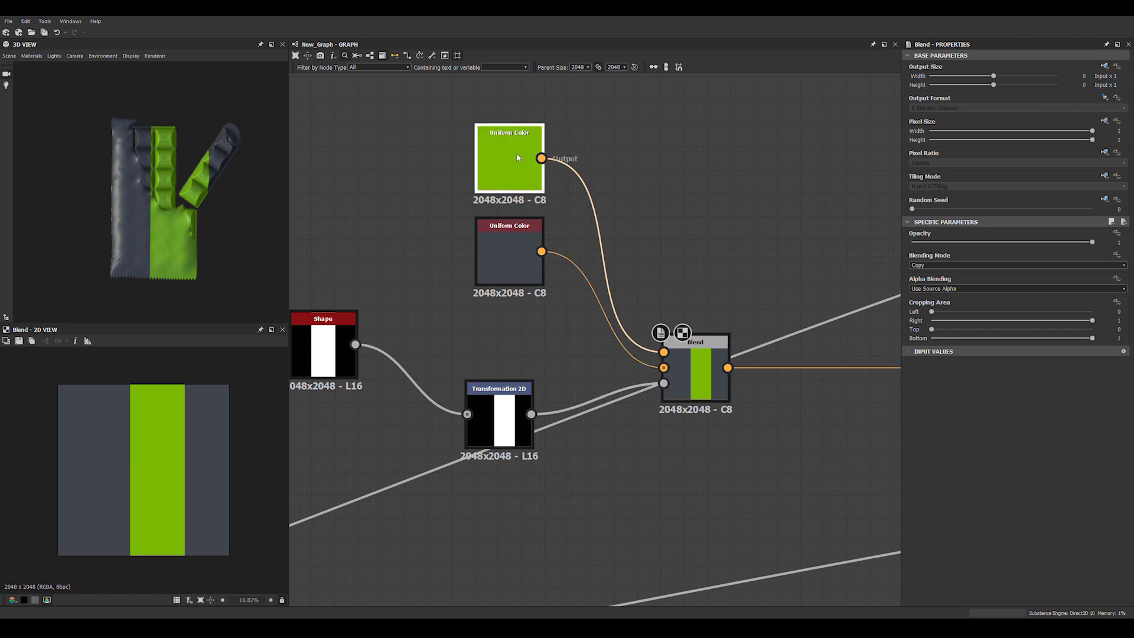
left_click(1105, 67)
left_click(1098, 91)
left_click(518, 256)
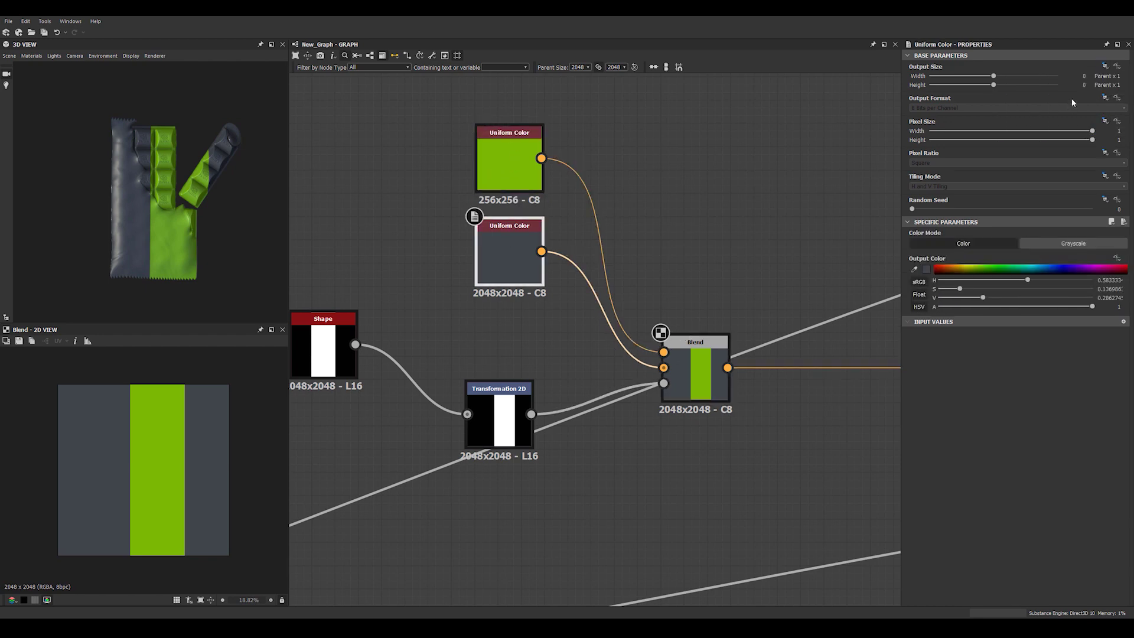
left_click(1090, 90)
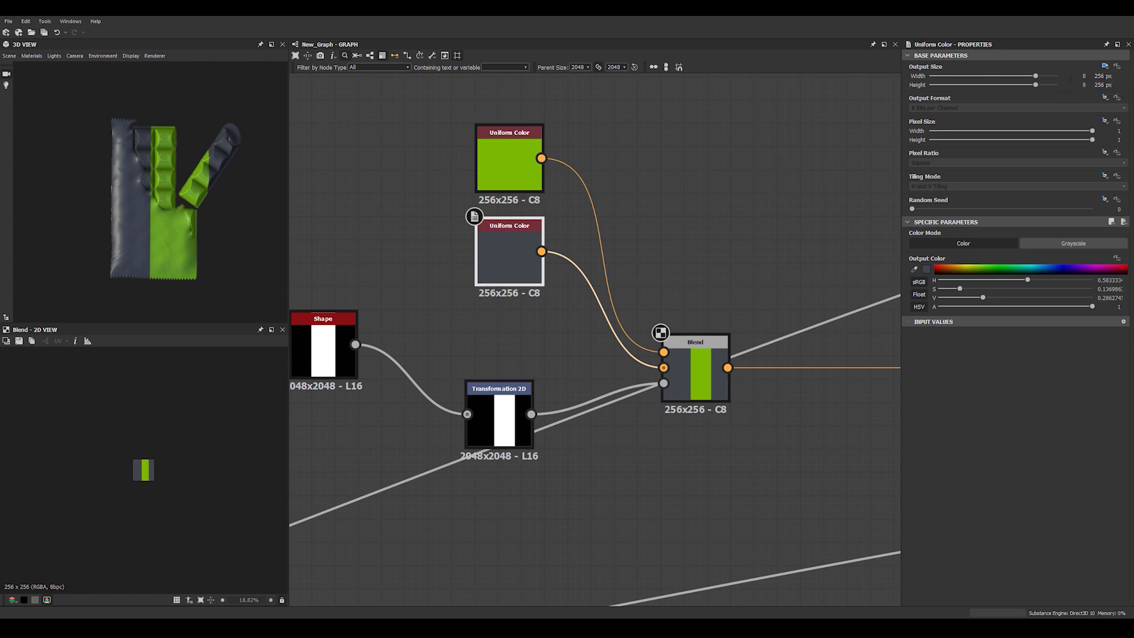
Reduce the output size of both the dark grey and the green Uniform Color nodes to 16 x 16 px.
left_click_drag(1035, 76, 1014, 86)
double_click(499, 268)
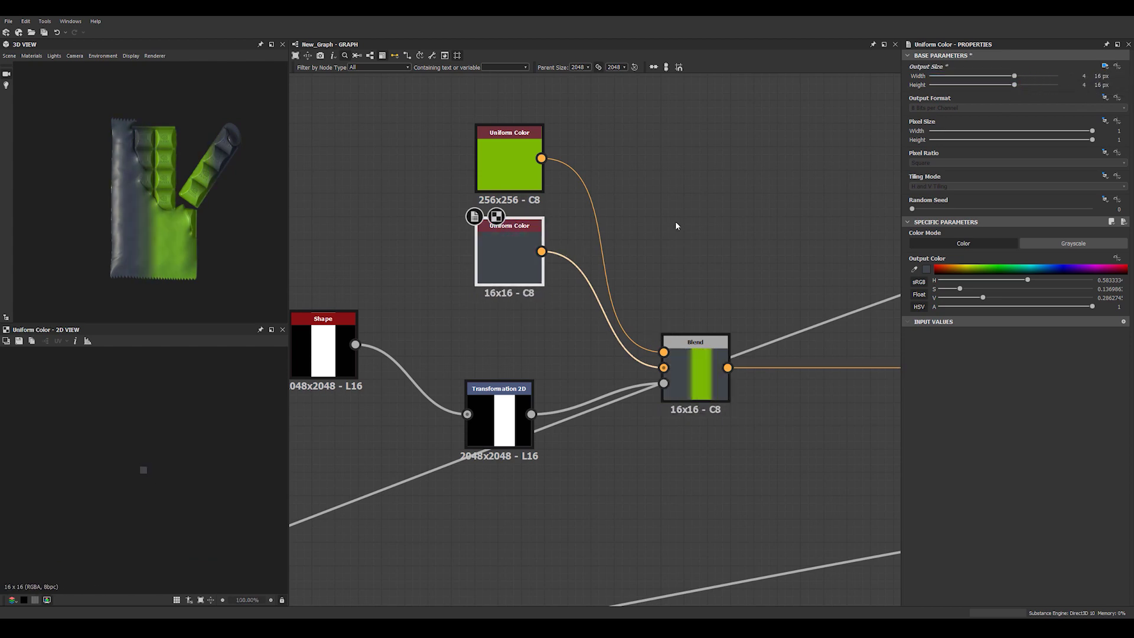
left_click(509, 165)
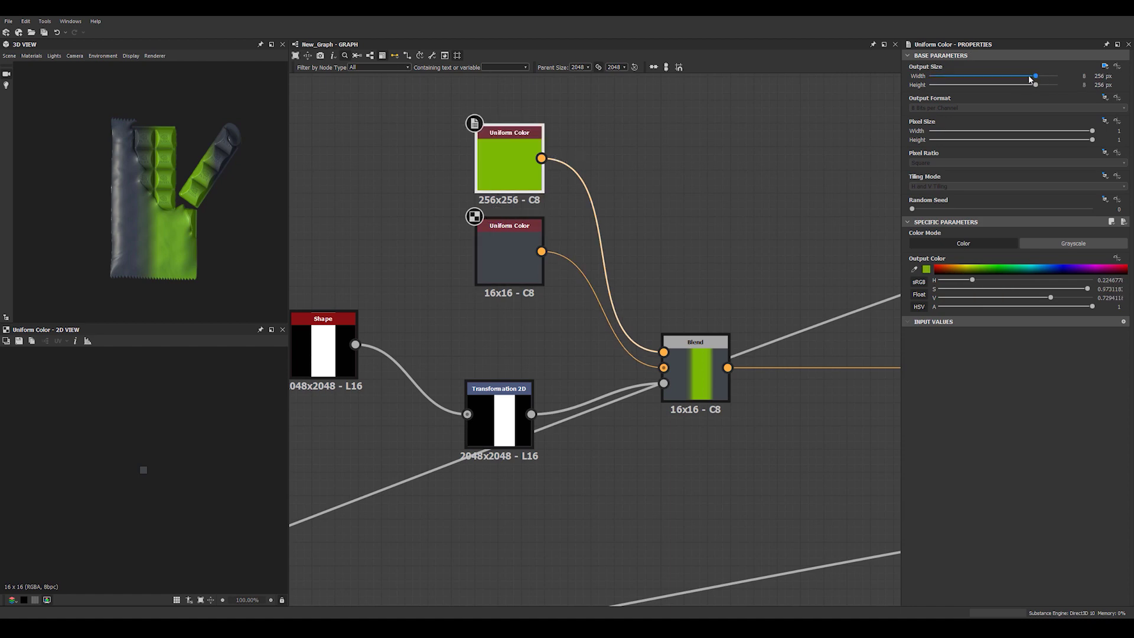
left_click_drag(1036, 77, 1014, 89)
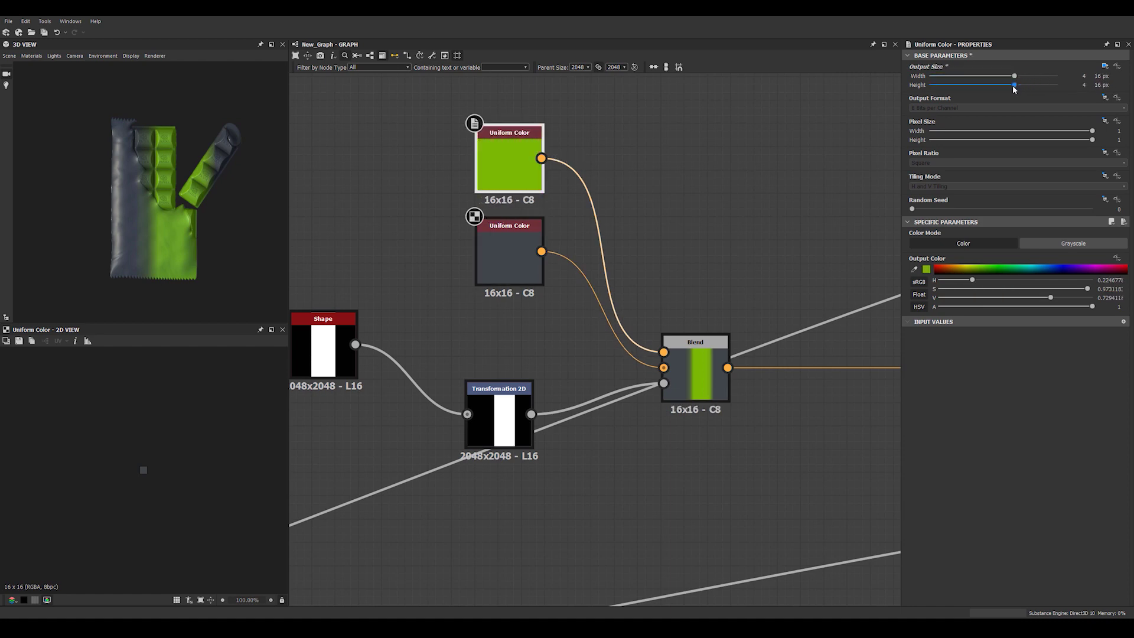
Set the output size of the green stripe Blend node to Relative to Parent.
left_click(685, 378)
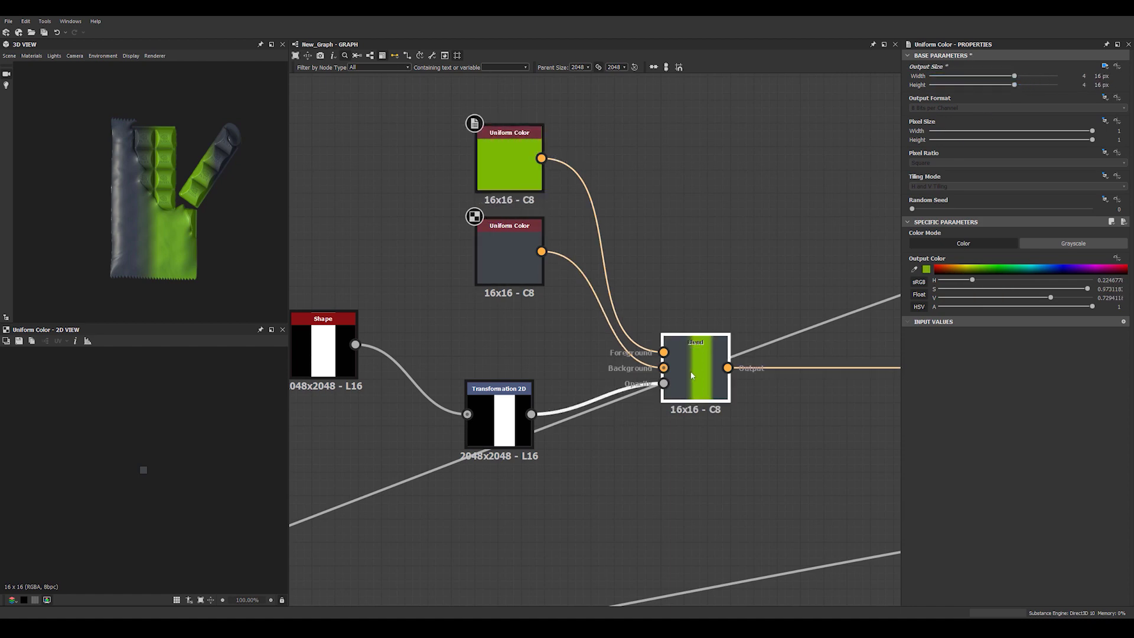
left_click(1102, 66)
left_click(1086, 89)
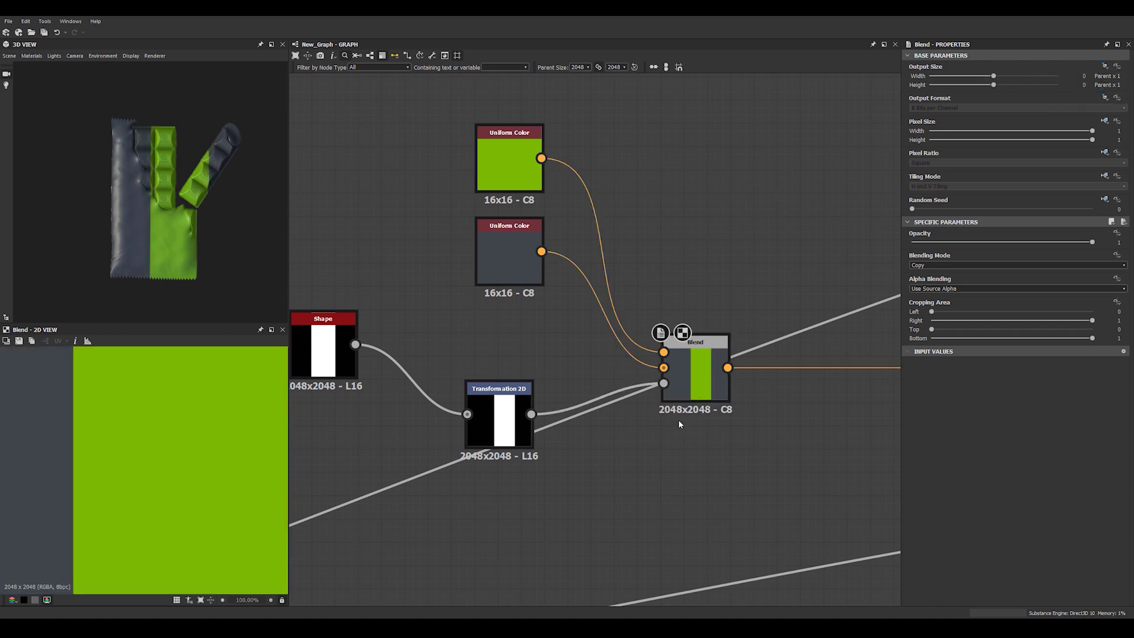
Examine the resolutions of the stripe Blend and its two Uniform Color nodes, and check the wrapper in the 3D preview.
scroll(716, 437, "up", 5)
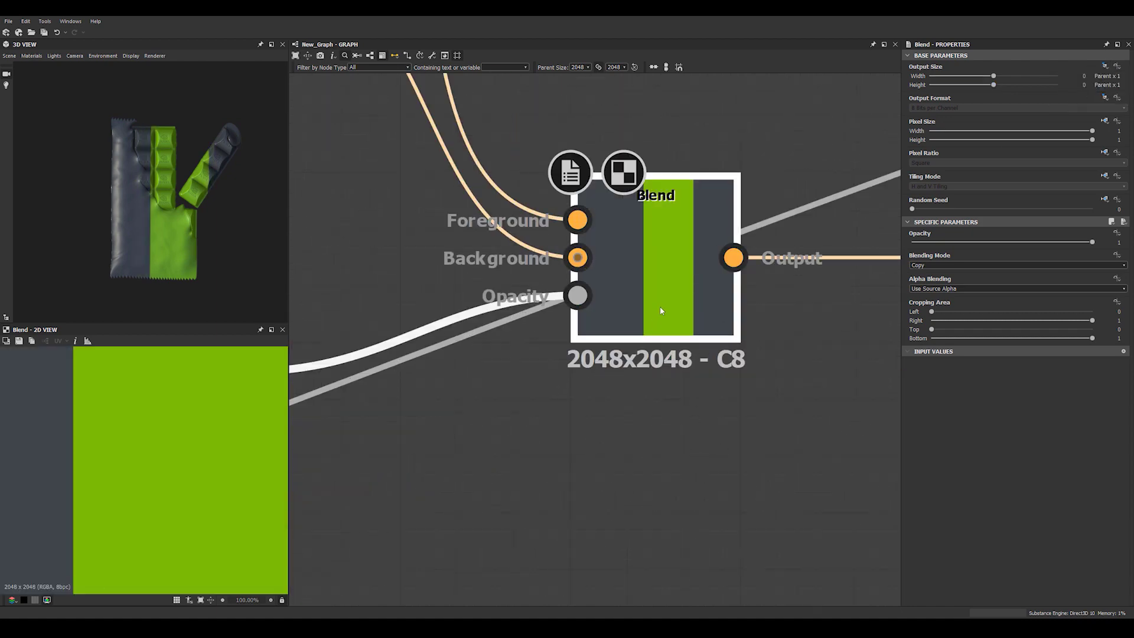
scroll(660, 305, "down", 4)
scroll(226, 210, "up", 3)
scroll(488, 230, "up", 1)
middle_click_drag(519, 284, 563, 474)
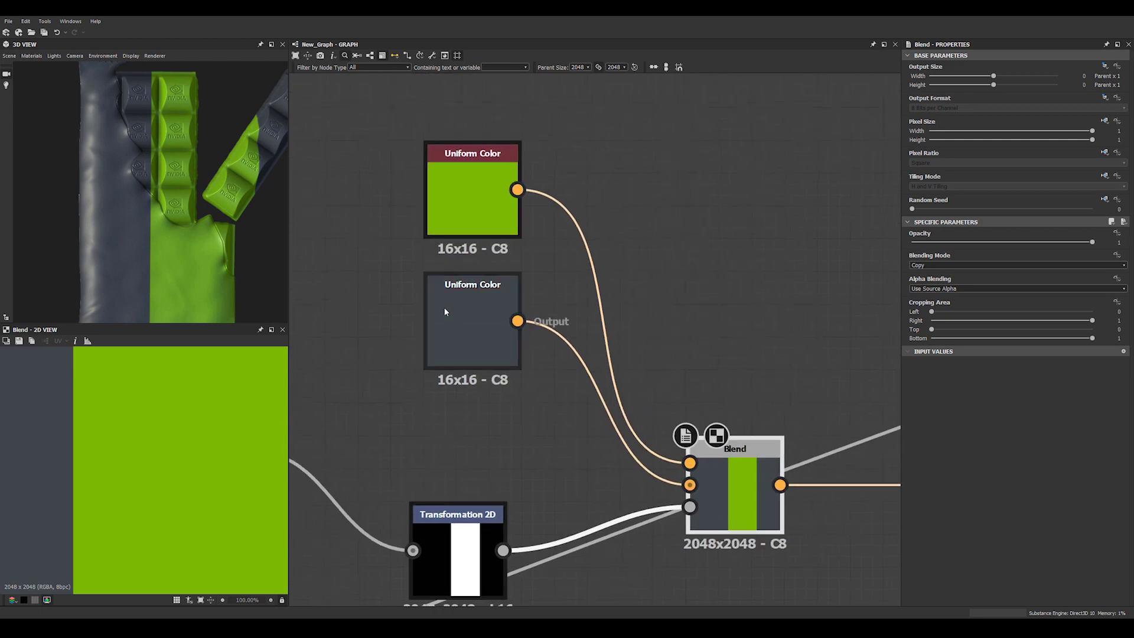
left_click(445, 311)
left_click(467, 207)
left_click(506, 306)
left_click(505, 303)
left_click(466, 208)
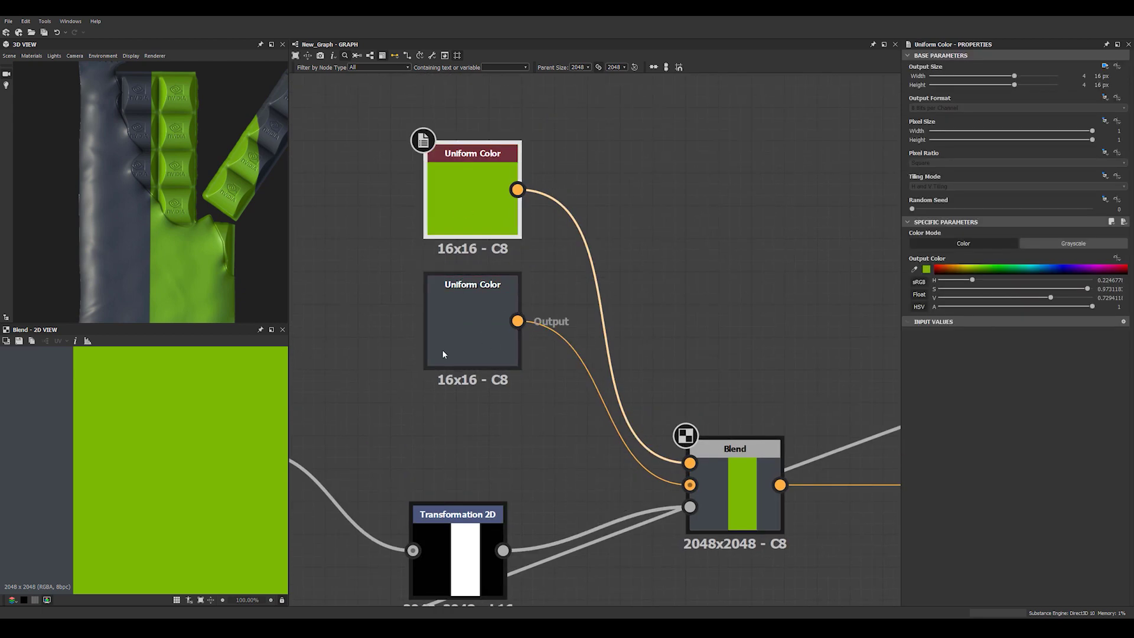
left_click(442, 350)
scroll(650, 254, "down", 4)
scroll(190, 232, "down", 2)
scroll(194, 236, "down", 3)
middle_click_drag(192, 247, 175, 232)
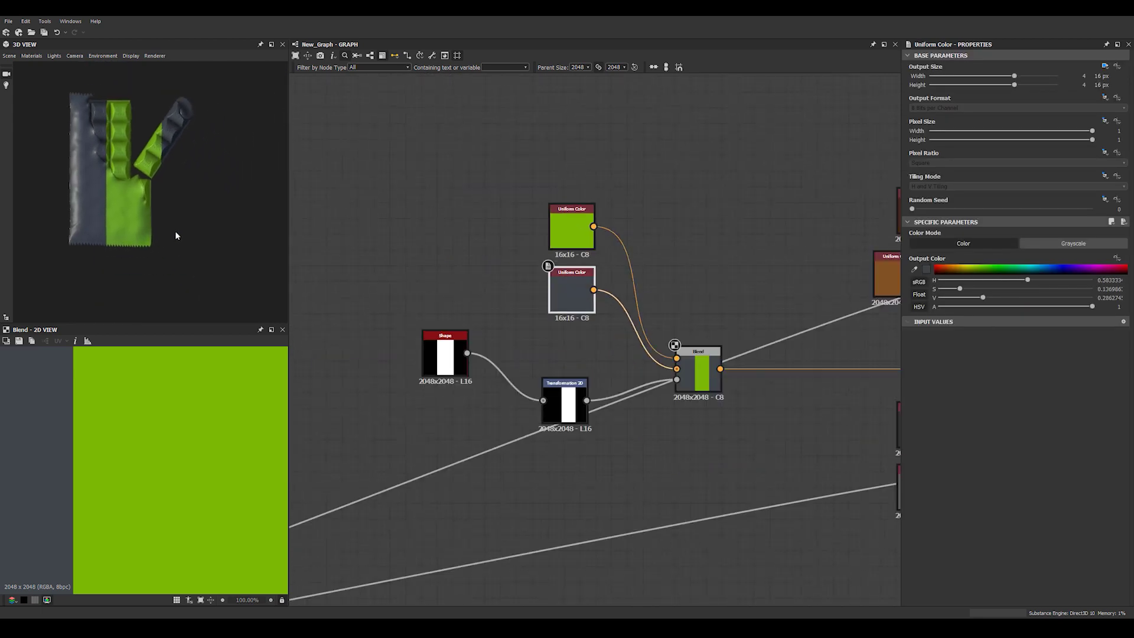
Line up the stripe's Transformation 2D node beneath the dark grey Uniform Color, with the Shape node beside it in one row.
scroll(641, 237, "down", 3)
middle_click_drag(662, 285, 565, 251)
scroll(578, 283, "up", 3)
left_click_drag(423, 335, 432, 287)
left_click_drag(329, 281, 361, 281)
Insert a second Blend node after the green stripe Blend, set its output size to Relative to Parent and place it close by.
middle_click_drag(617, 331, 578, 287)
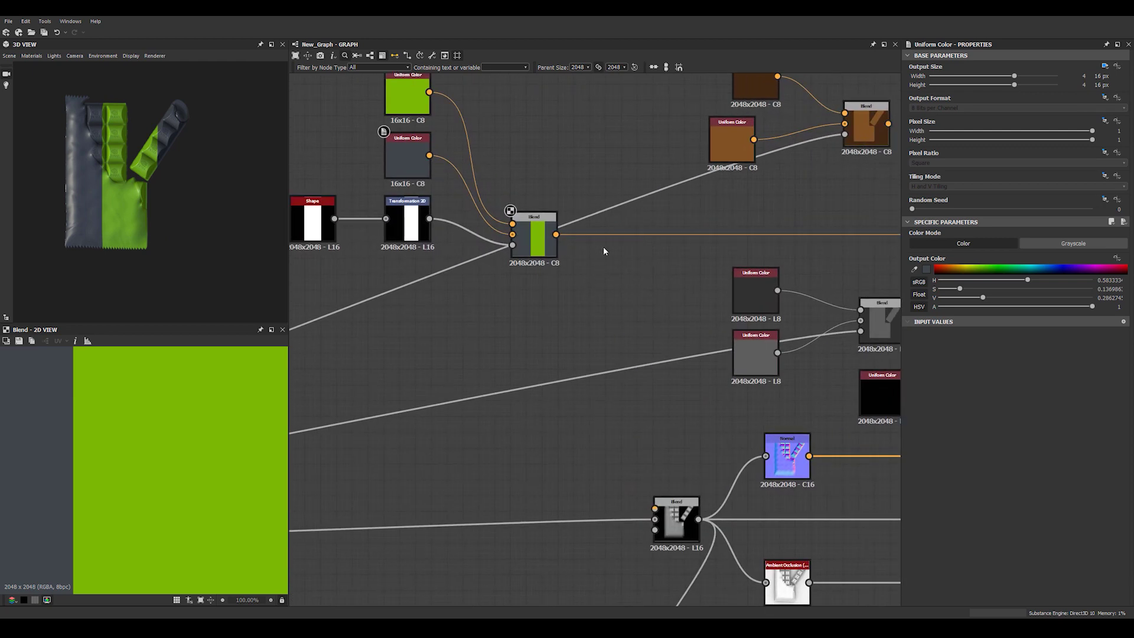
key("space")
type("bl")
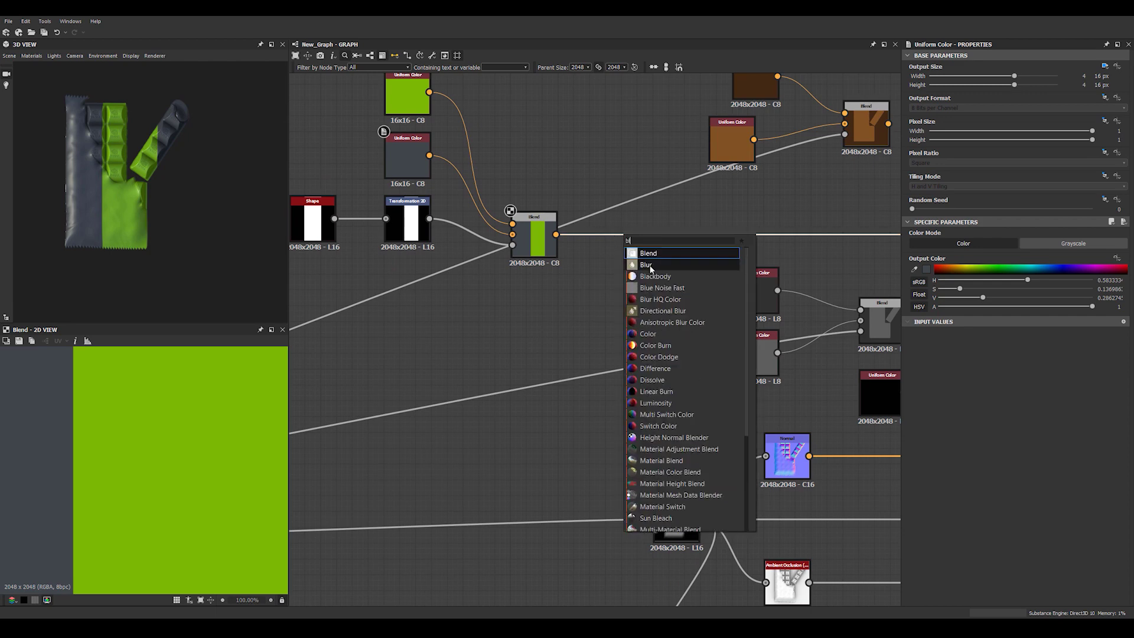
left_click(652, 254)
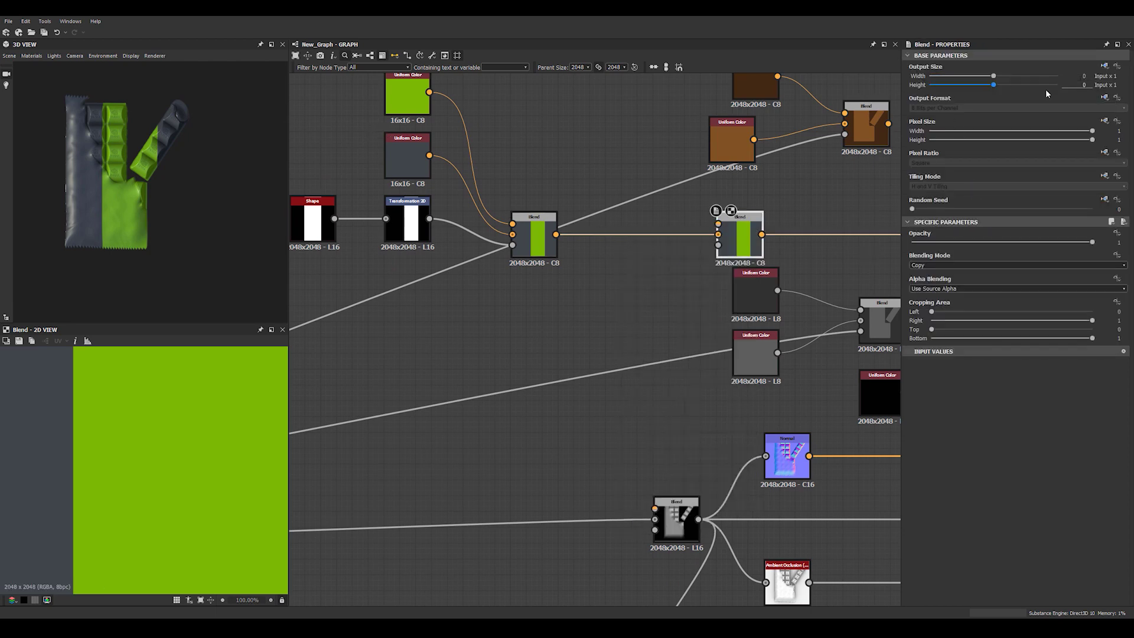
left_click(1102, 66)
left_click(1081, 85)
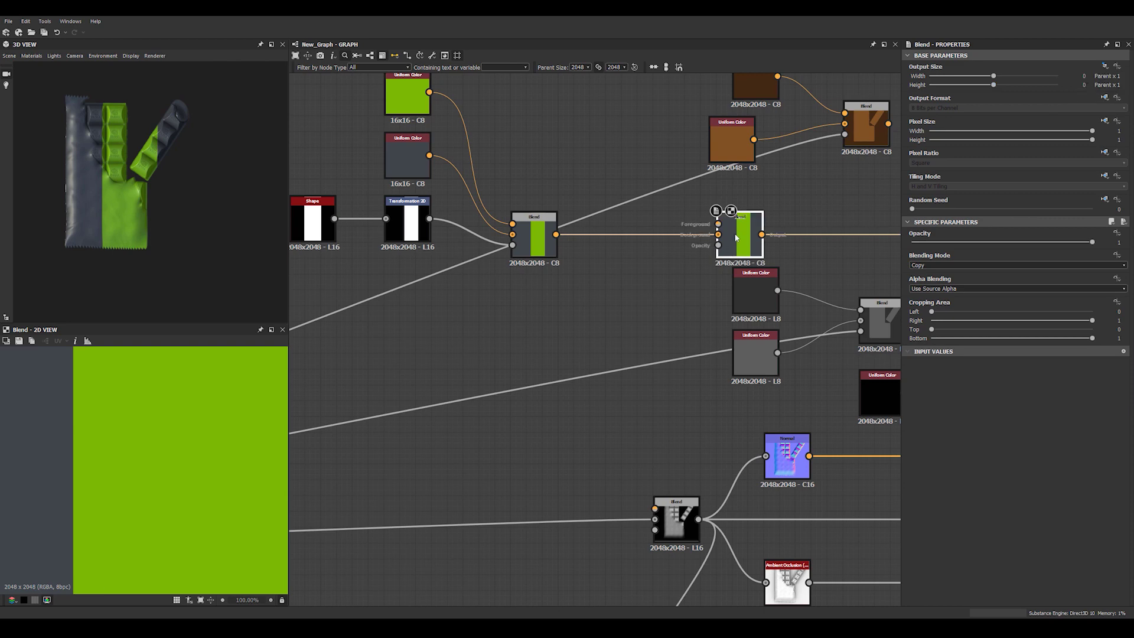
left_click_drag(734, 234, 639, 233)
Duplicate the green Uniform Color above the Blend nodes, desaturate the copy to light grey and connect it to the new Blend's Foreground.
middle_click_drag(555, 98, 521, 234)
left_click(359, 236)
key("ctrl+c")
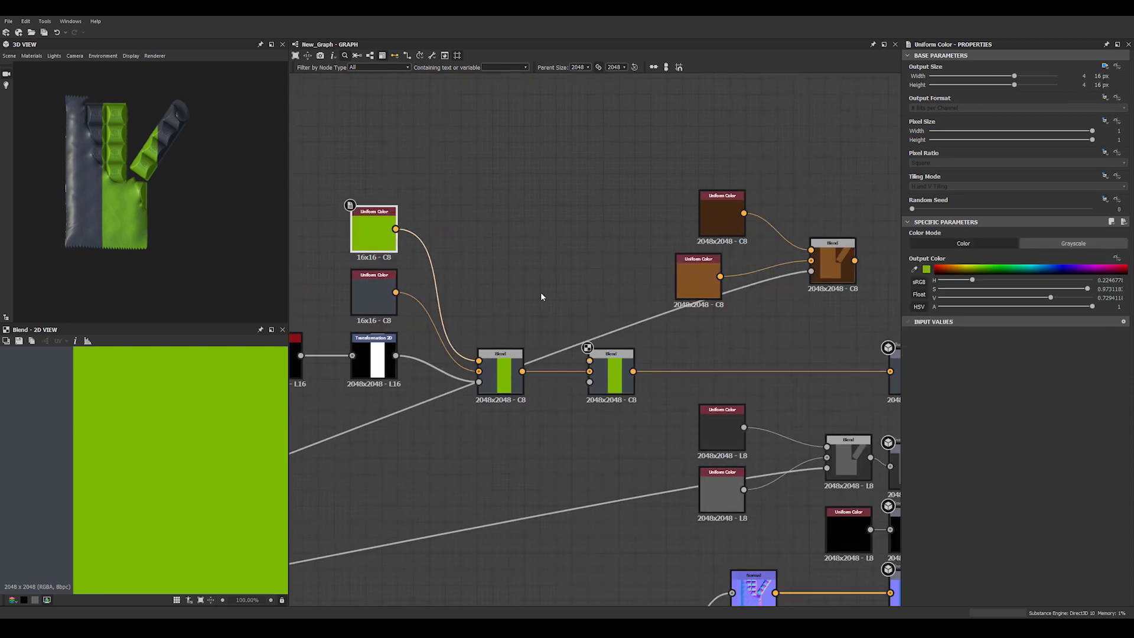
key("ctrl+v")
left_click_drag(597, 347, 496, 281)
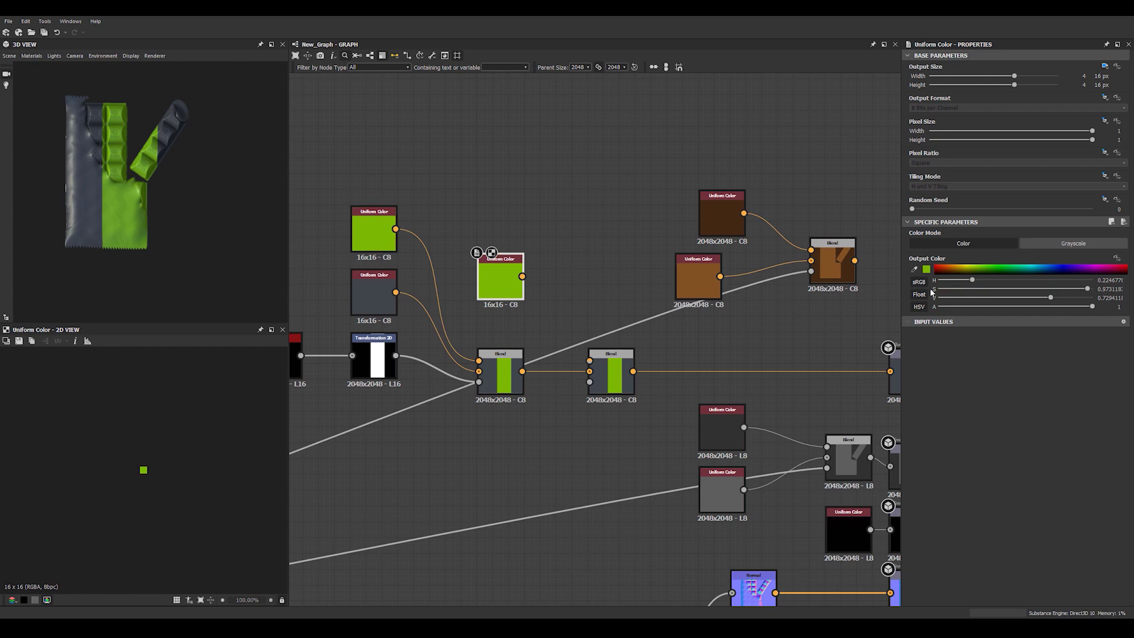
left_click_drag(950, 289, 882, 287)
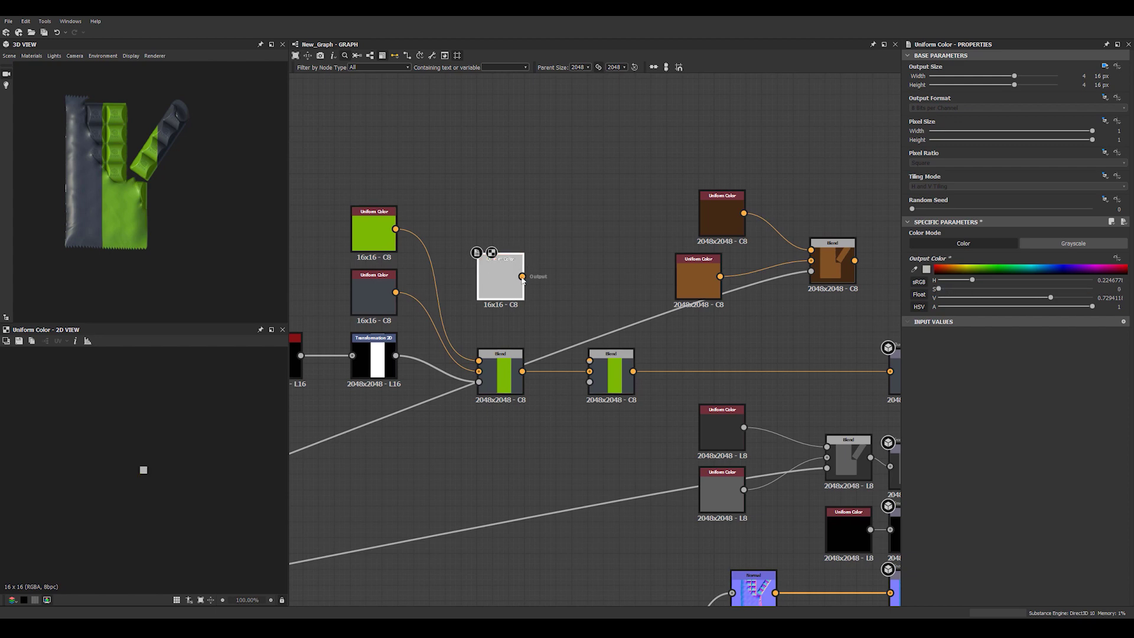
double_click(611, 358)
Add a Transformation 2D node beside the Nvidia Logo frame and feed it the logo frame's final Blend output.
scroll(608, 355, "down", 3)
middle_click_drag(547, 341, 688, 268)
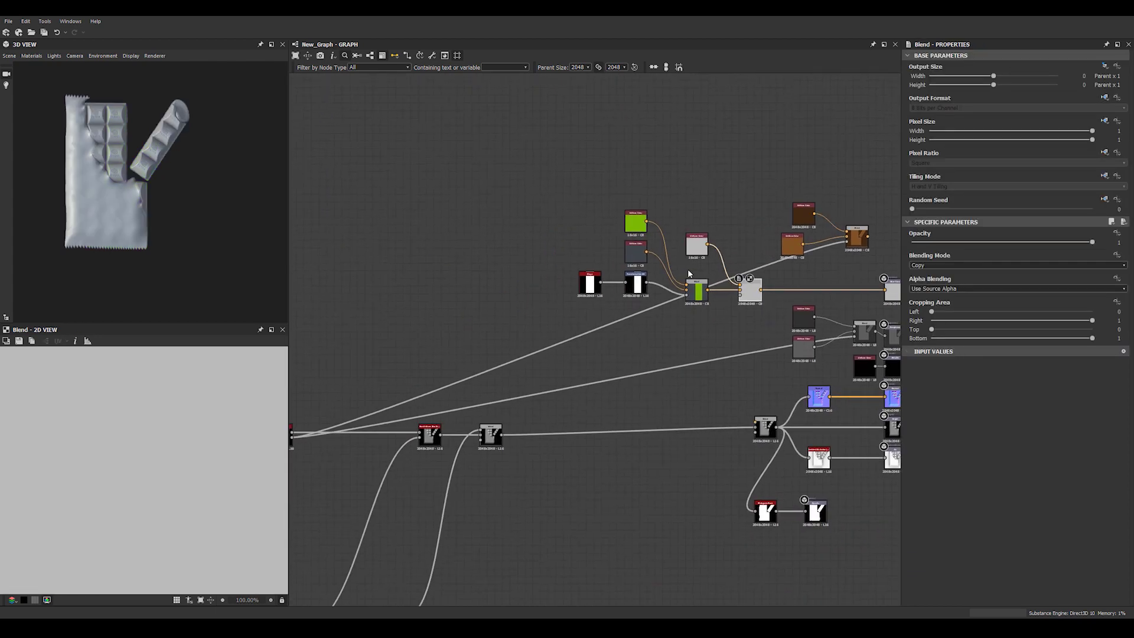
scroll(687, 268, "down", 3)
middle_click_drag(558, 257, 689, 249)
scroll(472, 251, "up", 5)
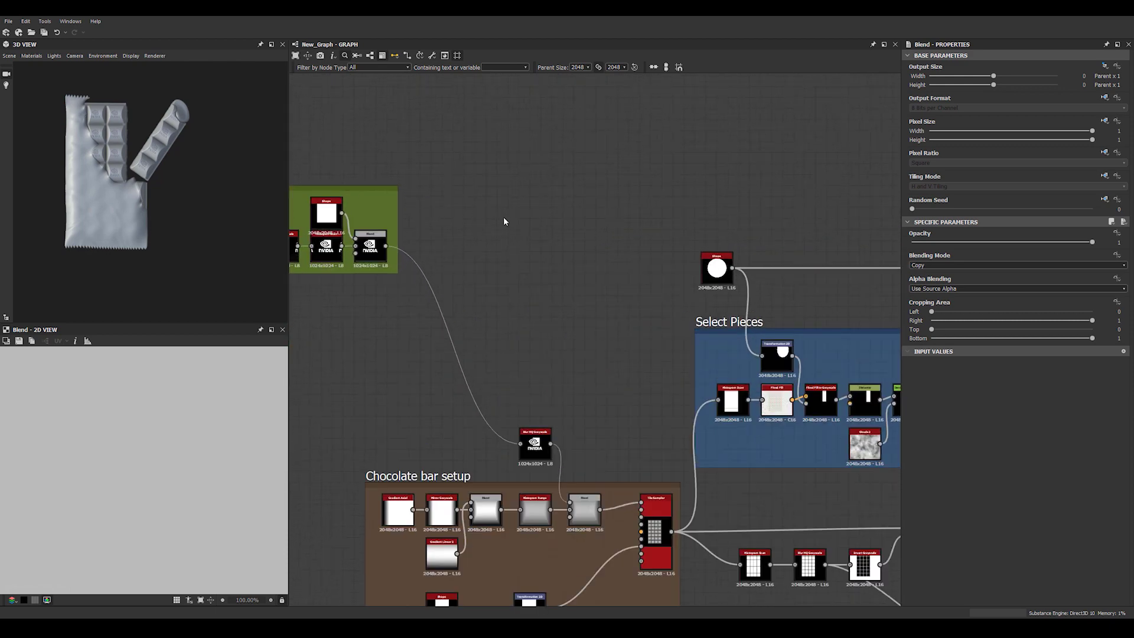
key("space")
type("tr")
left_click(525, 238)
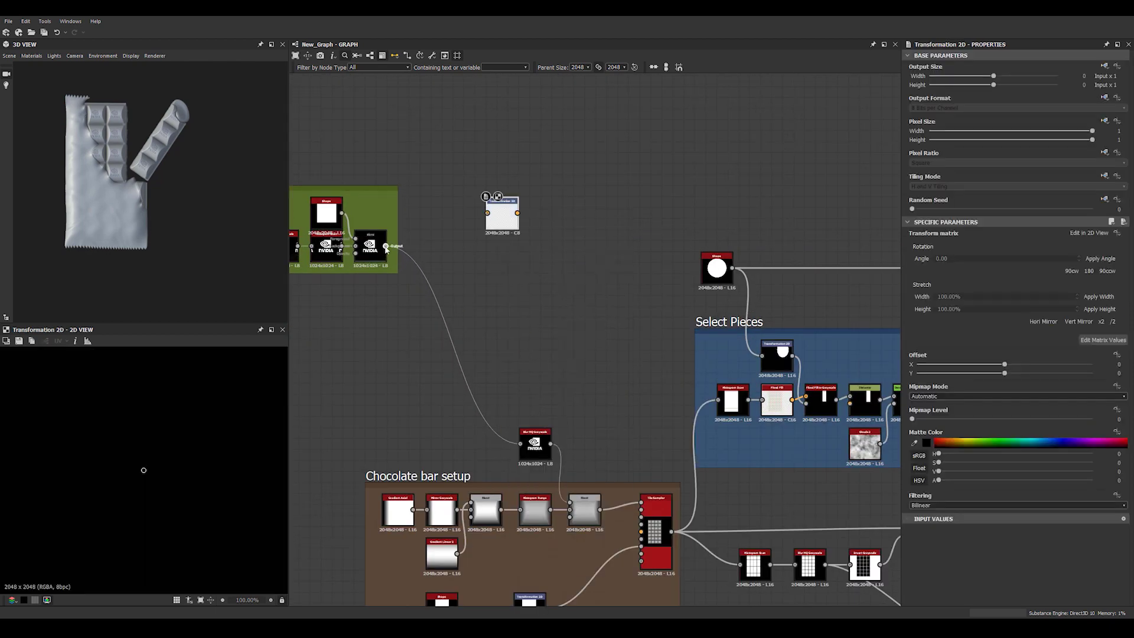
Move the logo's Transformation 2D node across the graph to just below the stripe's Shape and Transformation 2D nodes.
scroll(503, 214, "down", 8)
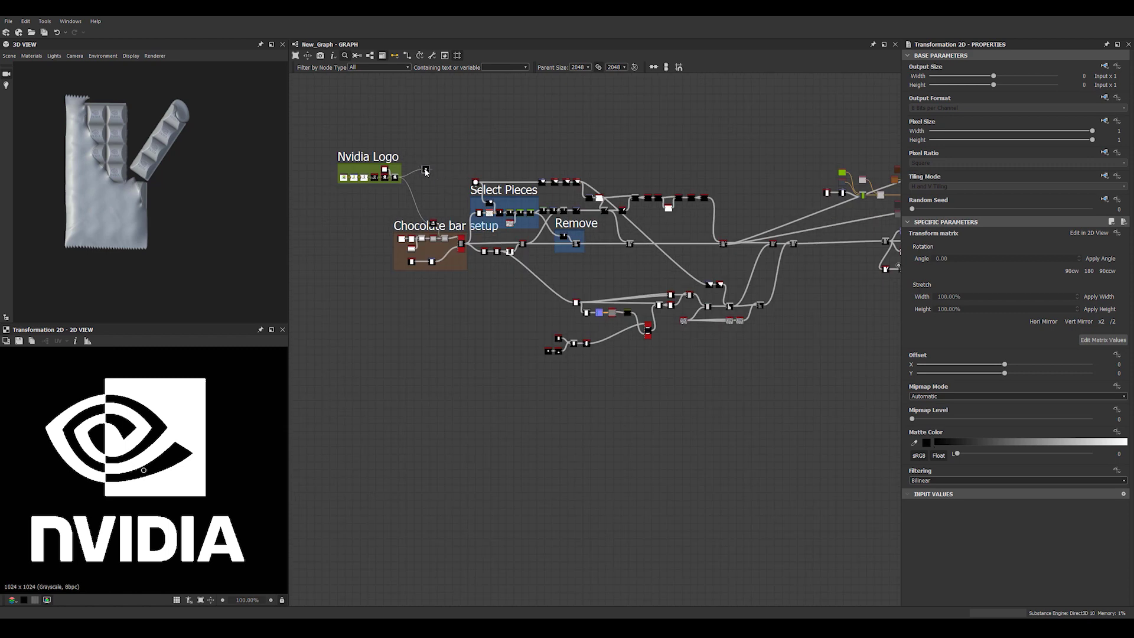
left_click_drag(854, 200, 829, 203)
middle_click_drag(734, 185, 479, 187)
scroll(577, 206, "up", 8)
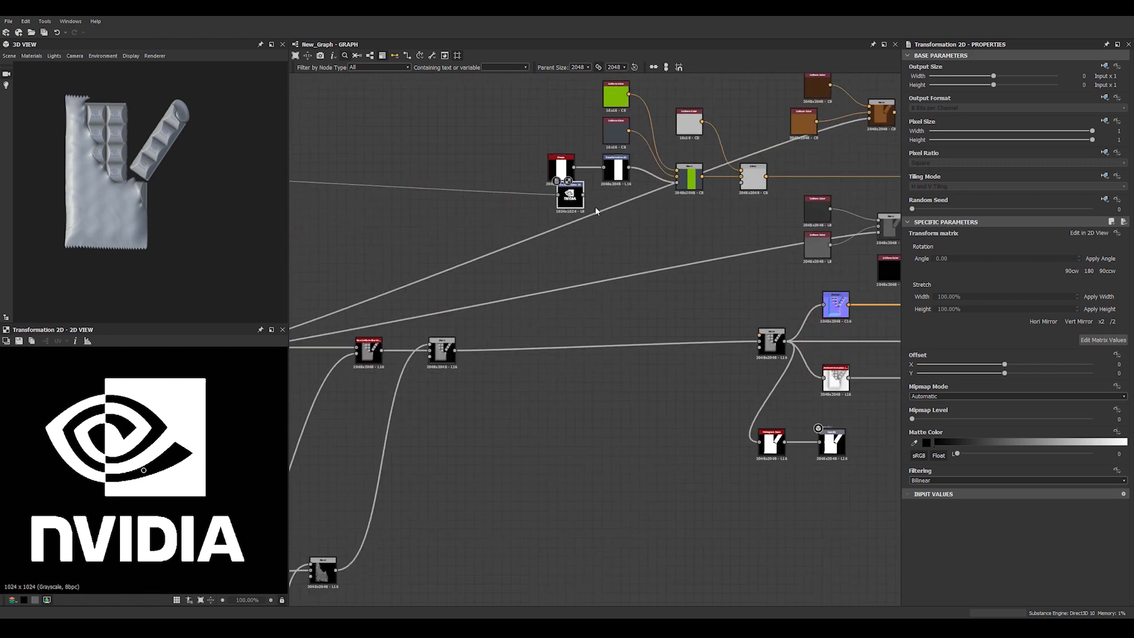
left_click_drag(565, 198, 577, 236)
Connect the logo's Transformation 2D to the second Blend node's Opacity and show that Blend in the 2D view.
middle_click_drag(711, 218, 580, 236)
scroll(580, 237, "up", 3)
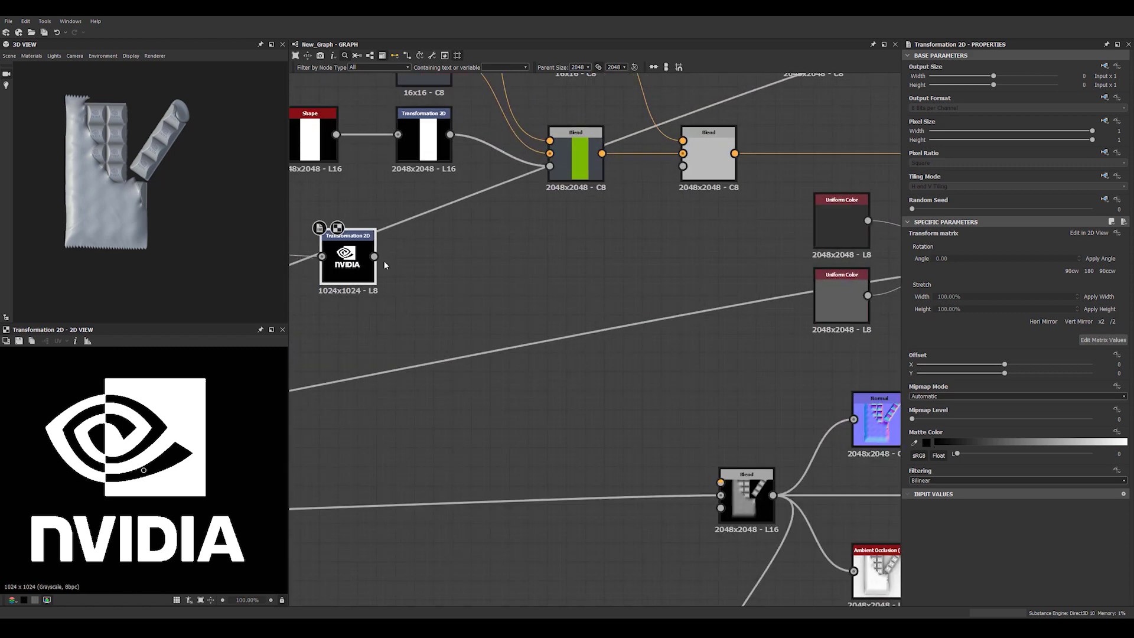
left_click_drag(375, 256, 685, 166)
double_click(709, 156)
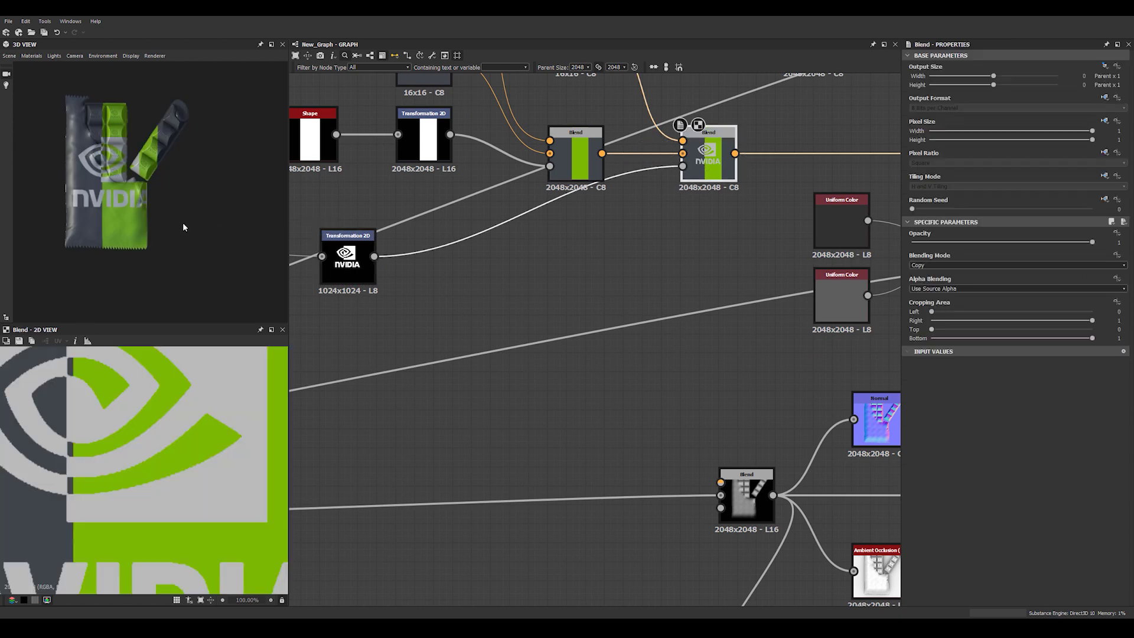
Shift the Nvidia logo toward the wrapper's lower left and scale it down, ending at an offset of about X 0.27, Y -0.27.
middle_click_drag(484, 274, 530, 263)
left_click(396, 248)
scroll(184, 207, "down", 5)
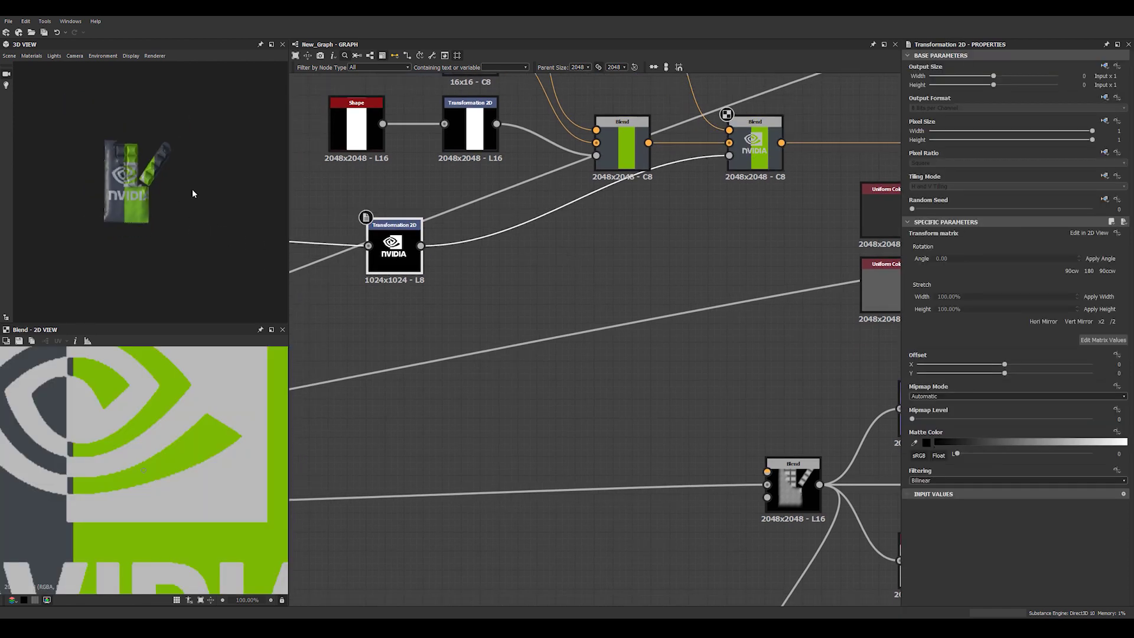
scroll(97, 373, "down", 6)
scroll(101, 367, "down", 3)
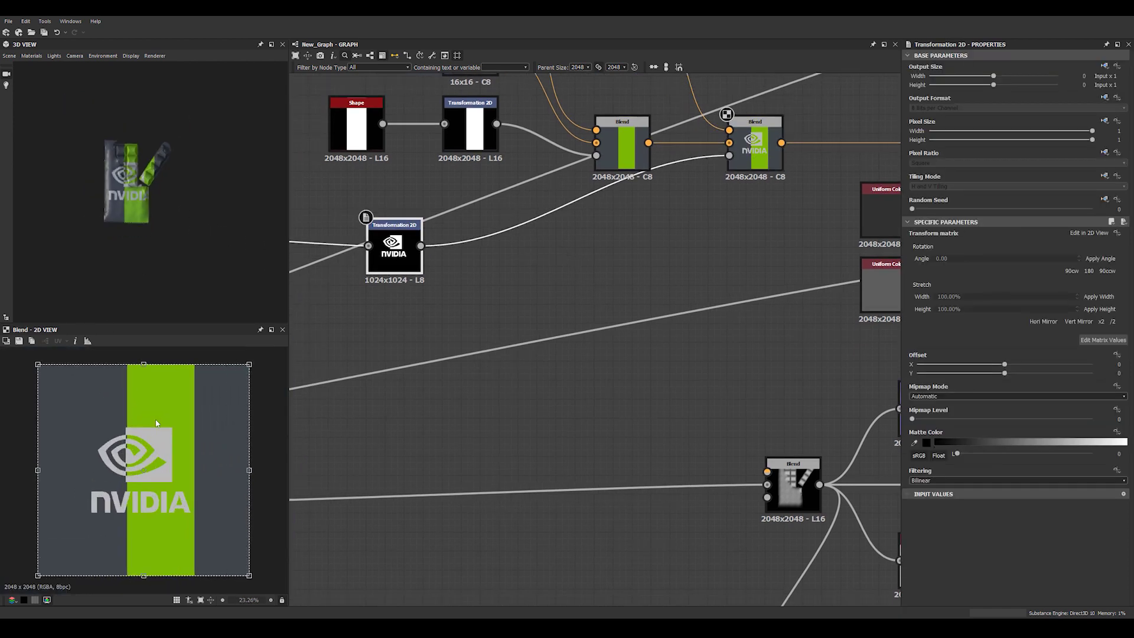
left_click_drag(158, 427, 155, 429)
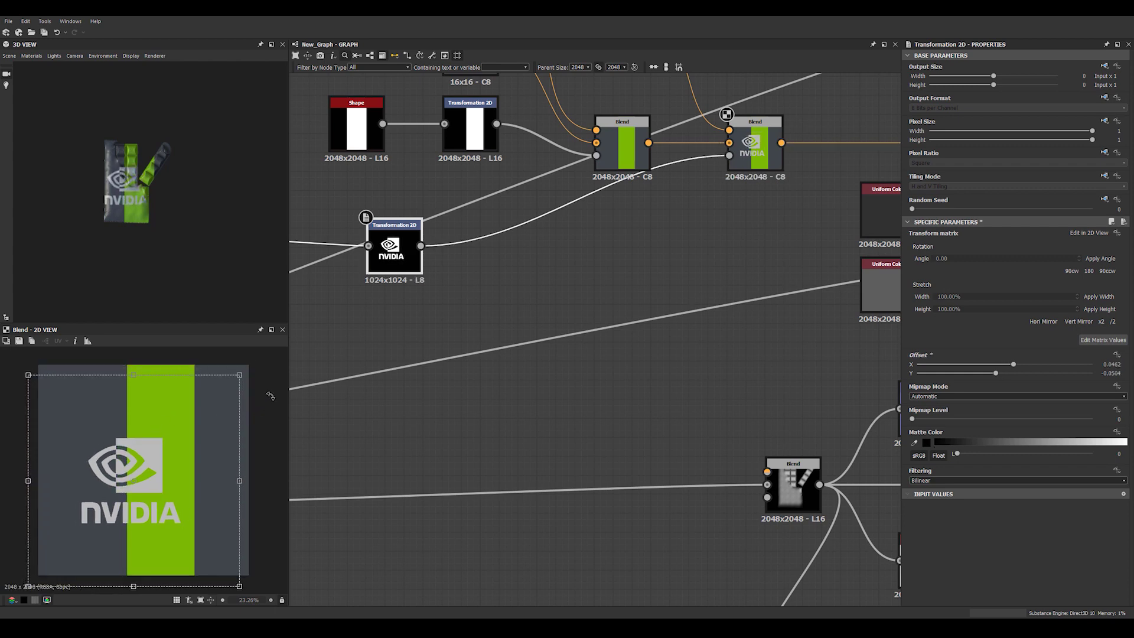
left_click_drag(238, 373, 162, 436)
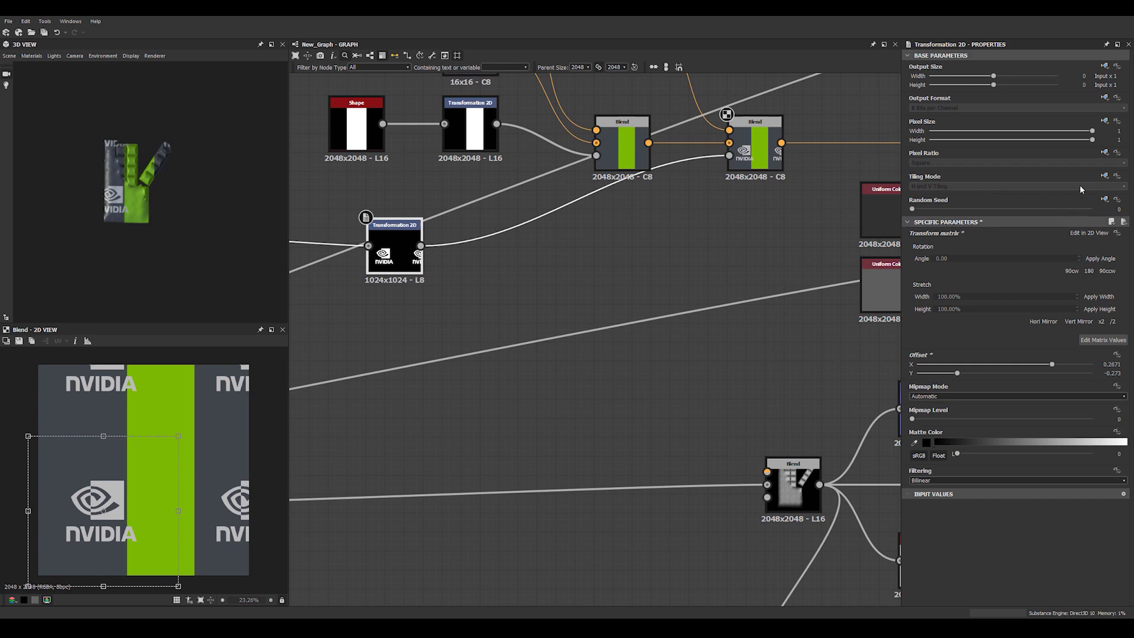
Set the logo Transformation 2D's tiling mode to Absolute with No Tiling.
left_click(1111, 175)
left_click(1080, 209)
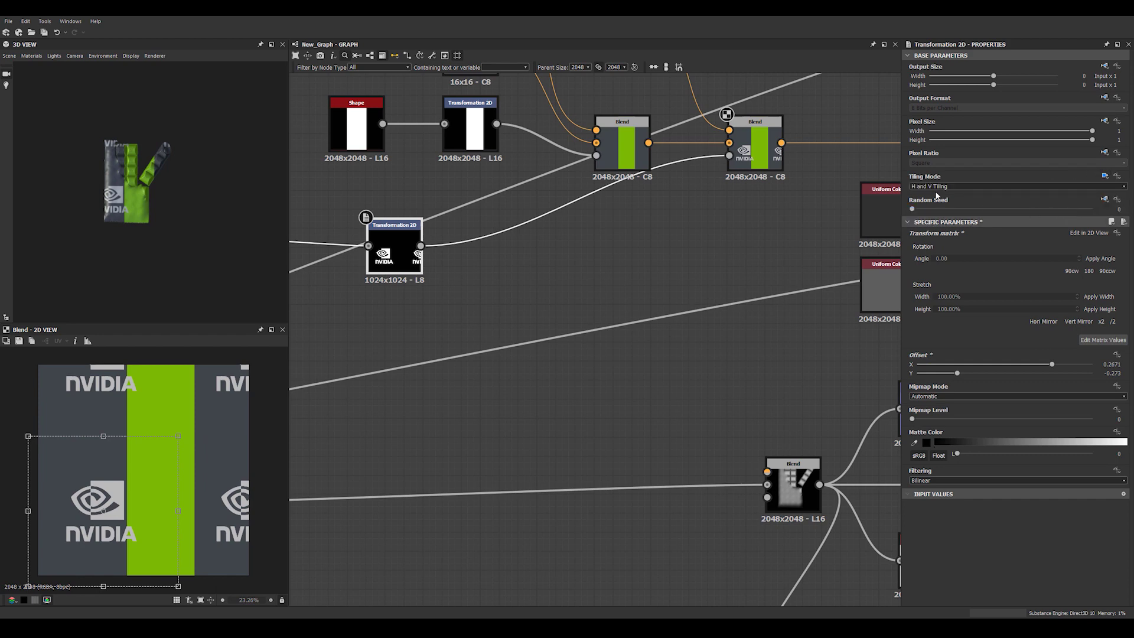
left_click(945, 186)
left_click(933, 193)
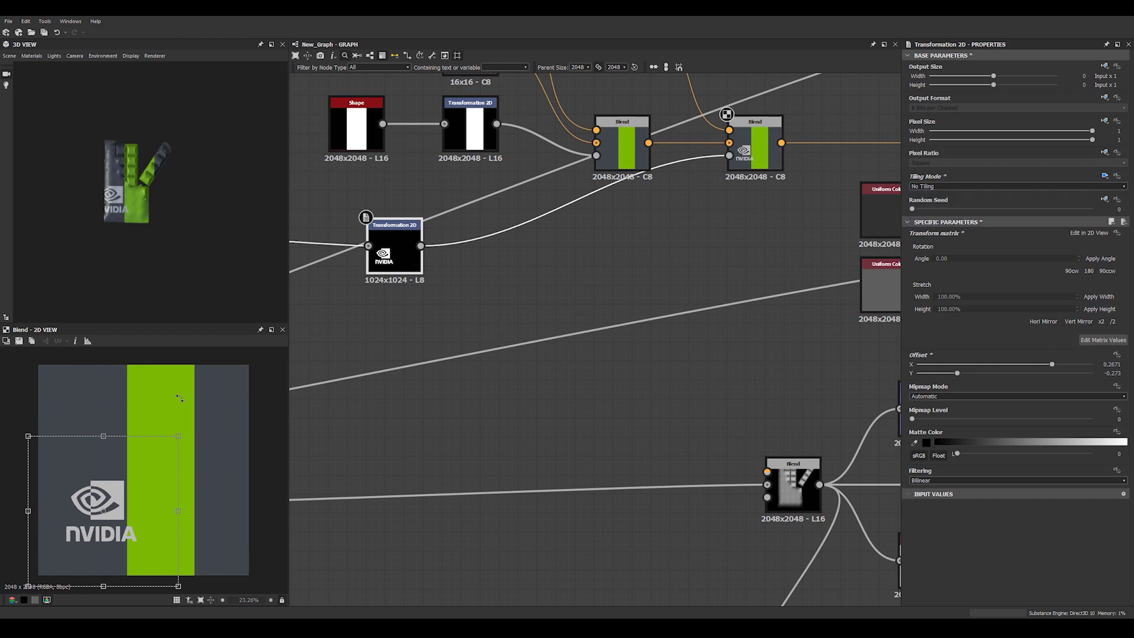
Rotate the Nvidia logo a quarter turn and shift it to an offset of about X 0.32, Y 0.19.
left_click_drag(179, 398, 3, 438, "shift")
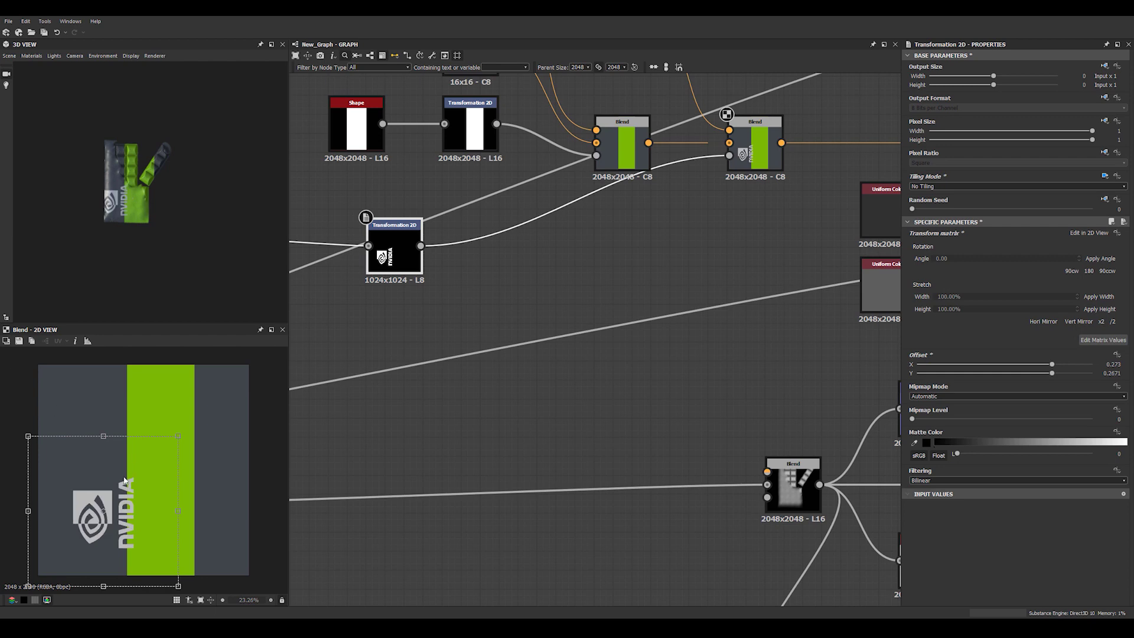
scroll(121, 477, "up", 1)
mouse_move(152, 466)
left_mouse_down()
mouse_move(172, 452)
mouse_move(165, 479)
left_mouse_up()
scroll(132, 228, "up", 5)
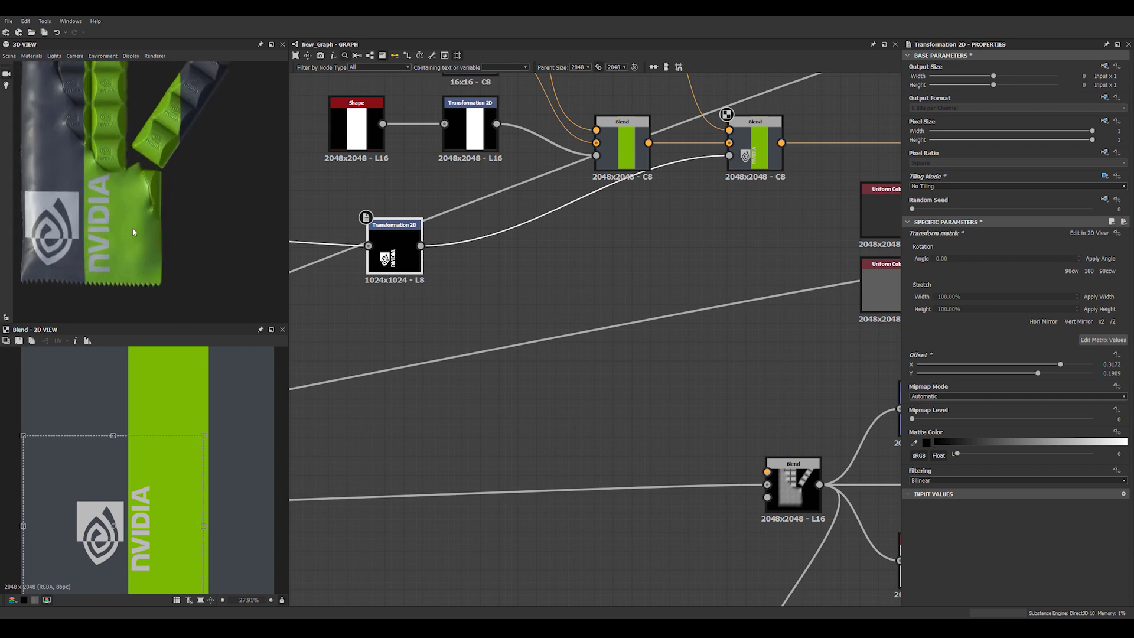
middle_click_drag(133, 231, 210, 220)
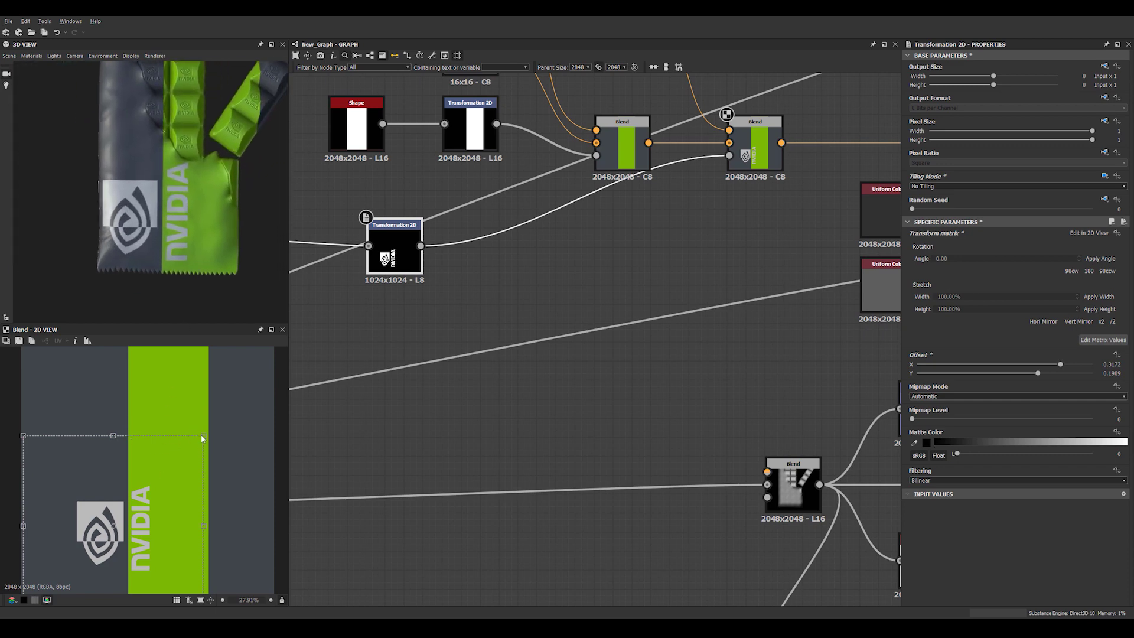
Scale the rotated logo down and place it beside the green stripe, at an offset of about X 0.46, Y 0.28.
mouse_move(204, 440)
left_mouse_down()
mouse_move(180, 463)
mouse_move(189, 456)
left_mouse_up()
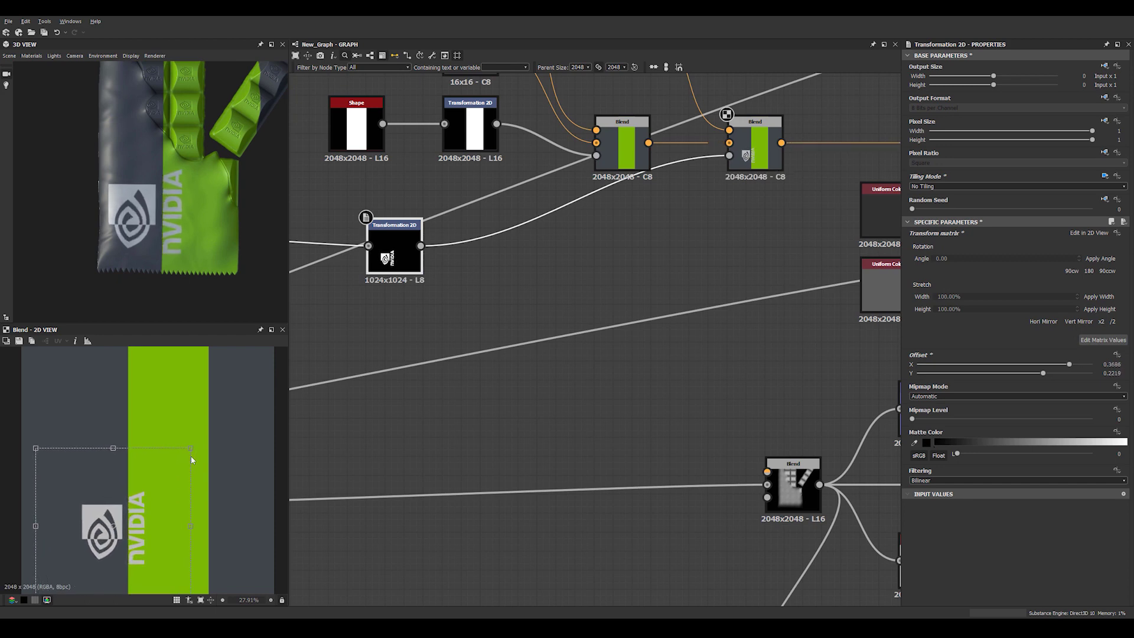
left_click_drag(189, 456, 167, 477, "shift")
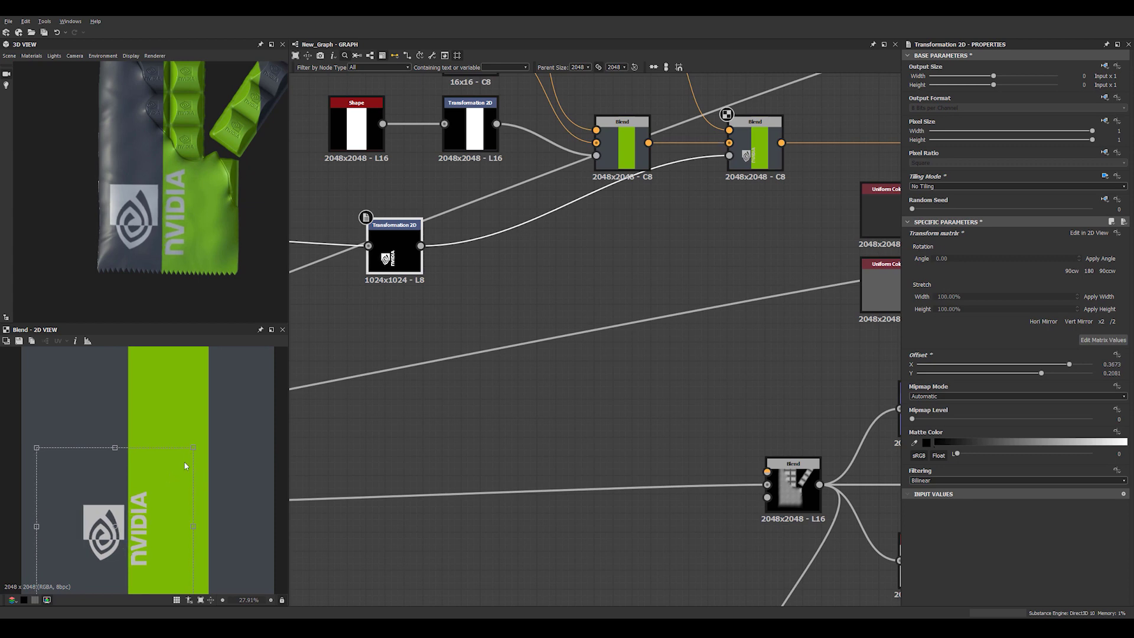
left_click_drag(194, 451, 173, 459)
left_click_drag(138, 503, 131, 504)
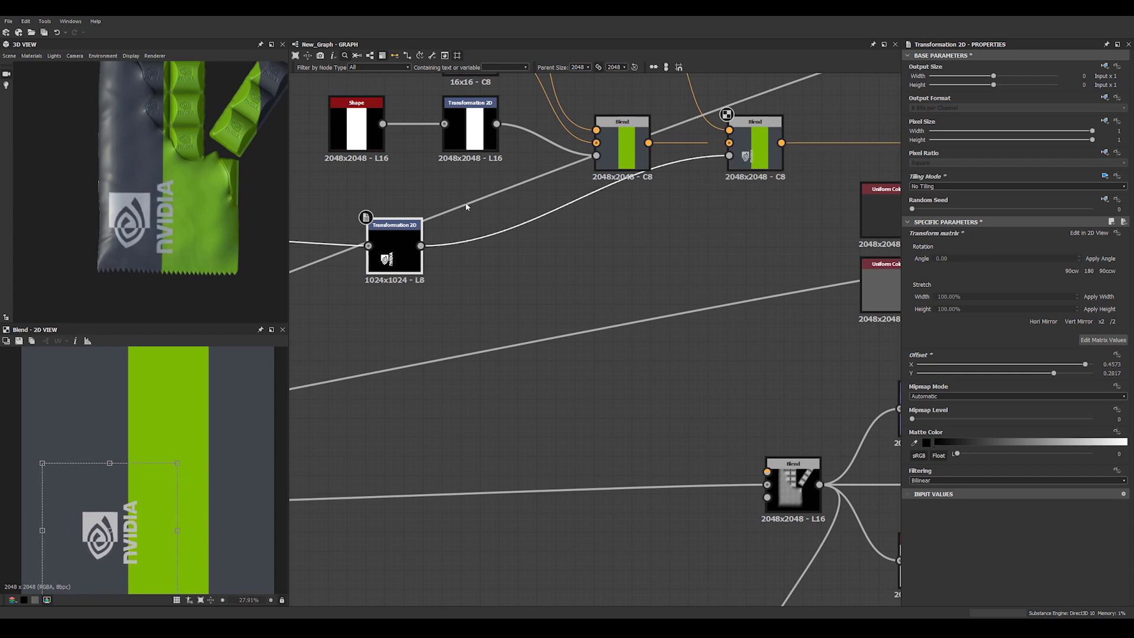
Shift the green stripe right, clear of the logo, using its Transformation 2D offset of about X -0.16.
left_click(480, 141)
left_click_drag(153, 449, 166, 450)
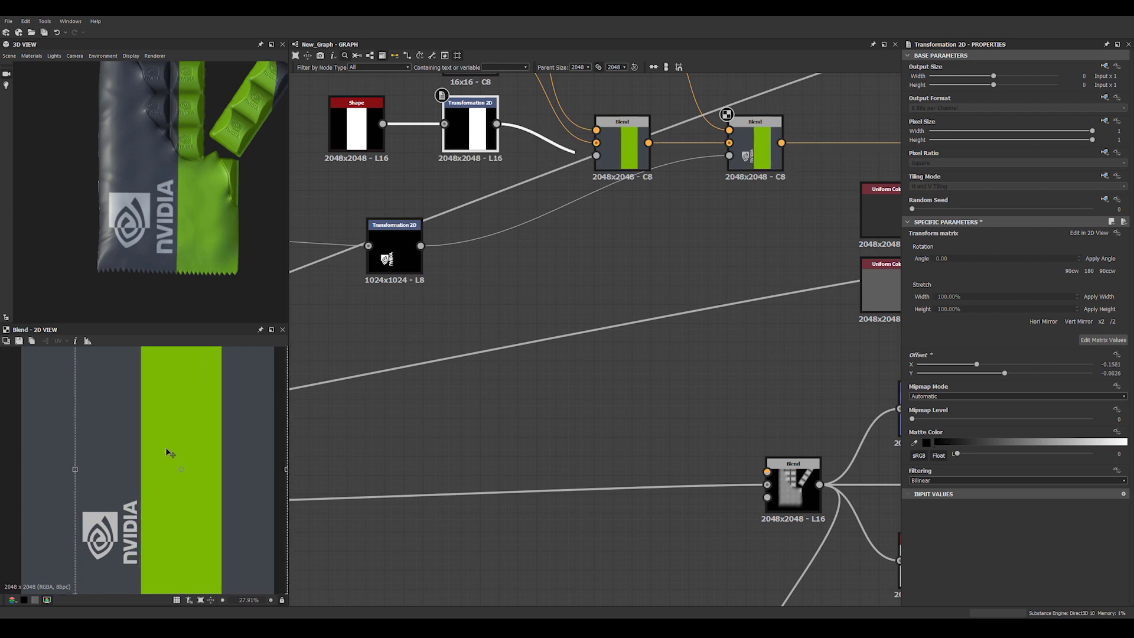
left_click_drag(167, 452, 166, 451)
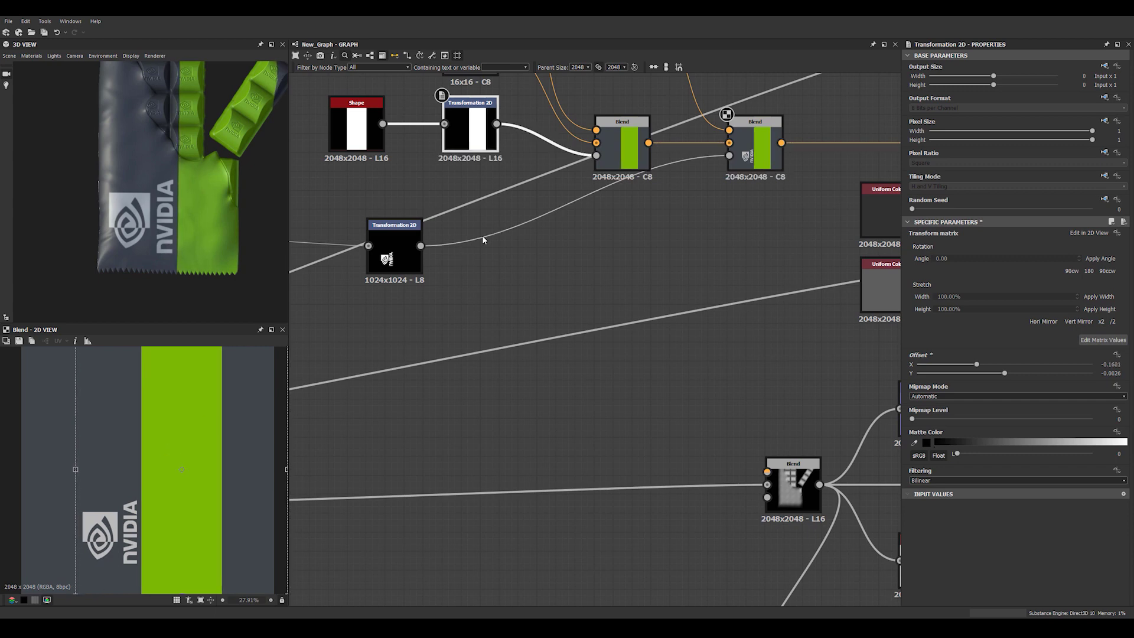
Examine the rotated logo and green stripe on the wrapper in the 3D view and review the node layout.
left_click_drag(203, 229, 162, 225)
scroll(158, 208, "down", 1)
scroll(153, 228, "down", 3)
scroll(483, 268, "down", 2)
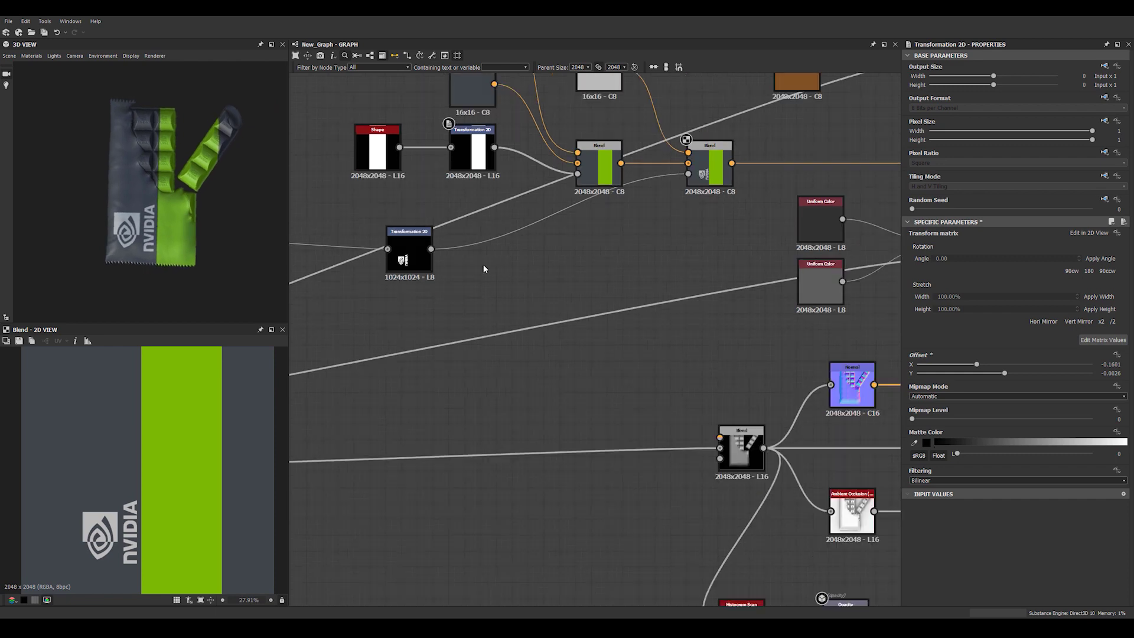
scroll(483, 269, "down", 2)
middle_click_drag(587, 335, 537, 276)
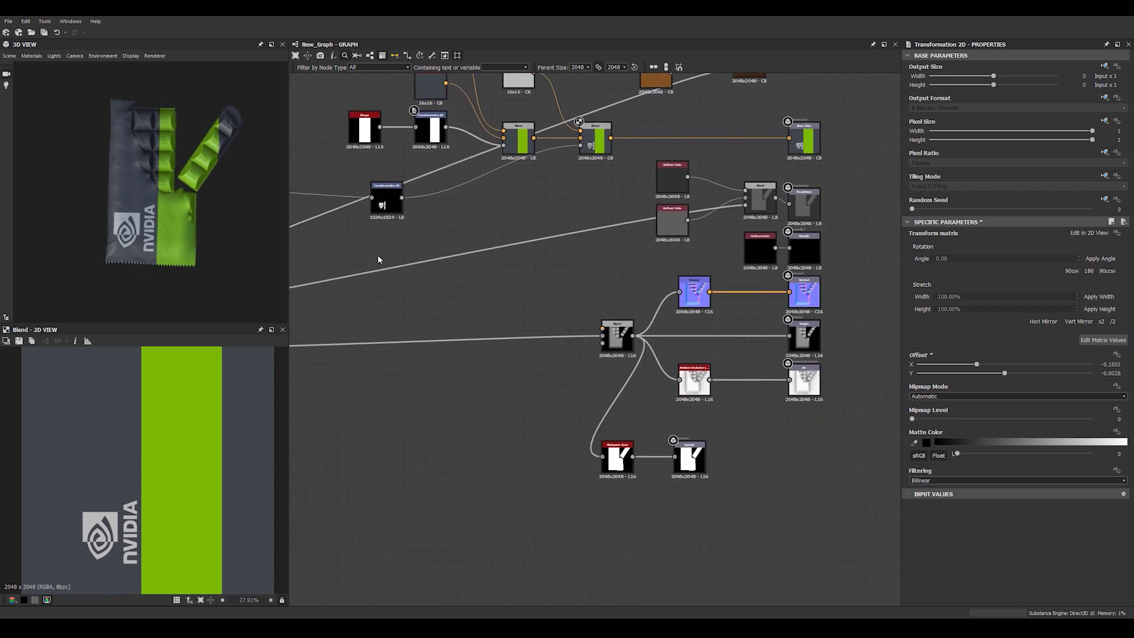
middle_click_drag(539, 167, 621, 358)
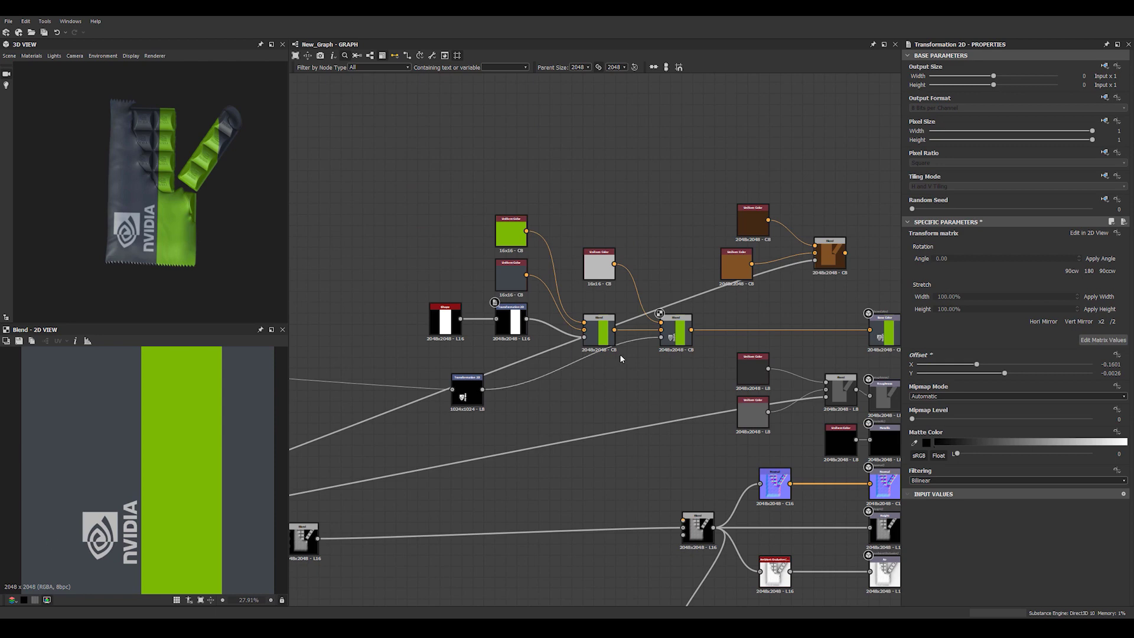
mouse_move(151, 260)
left_mouse_down()
mouse_move(159, 254)
mouse_move(146, 255)
left_mouse_up()
scroll(165, 247, "up", 5)
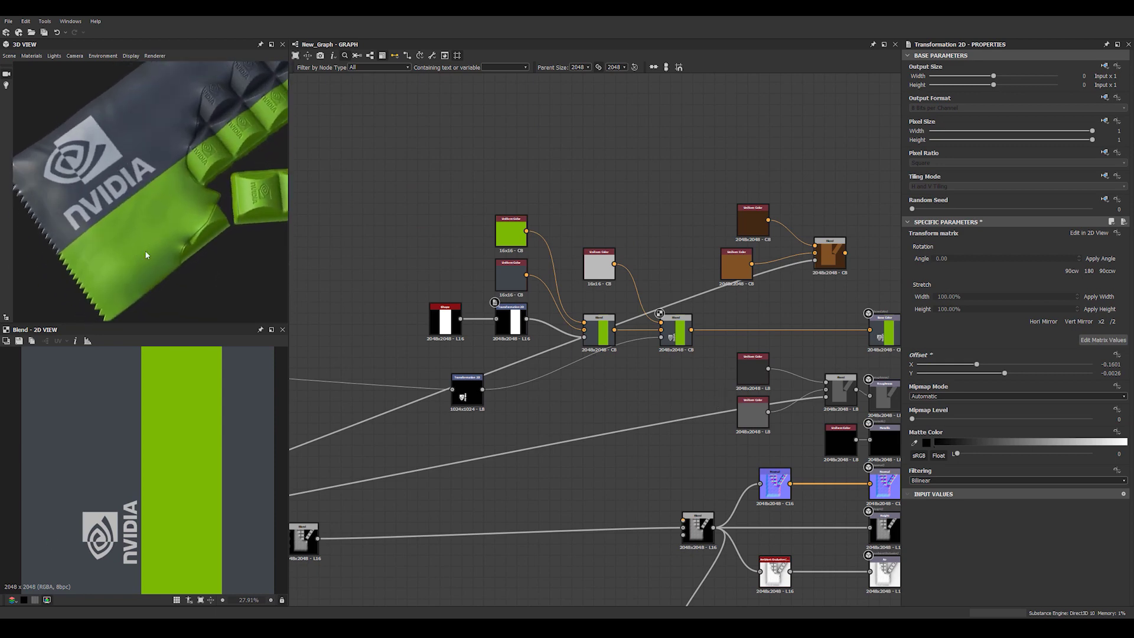
Move the wrapper colour nodes slightly up in the graph and the brown chocolate colour nodes well above them.
left_click_drag(434, 190, 666, 289)
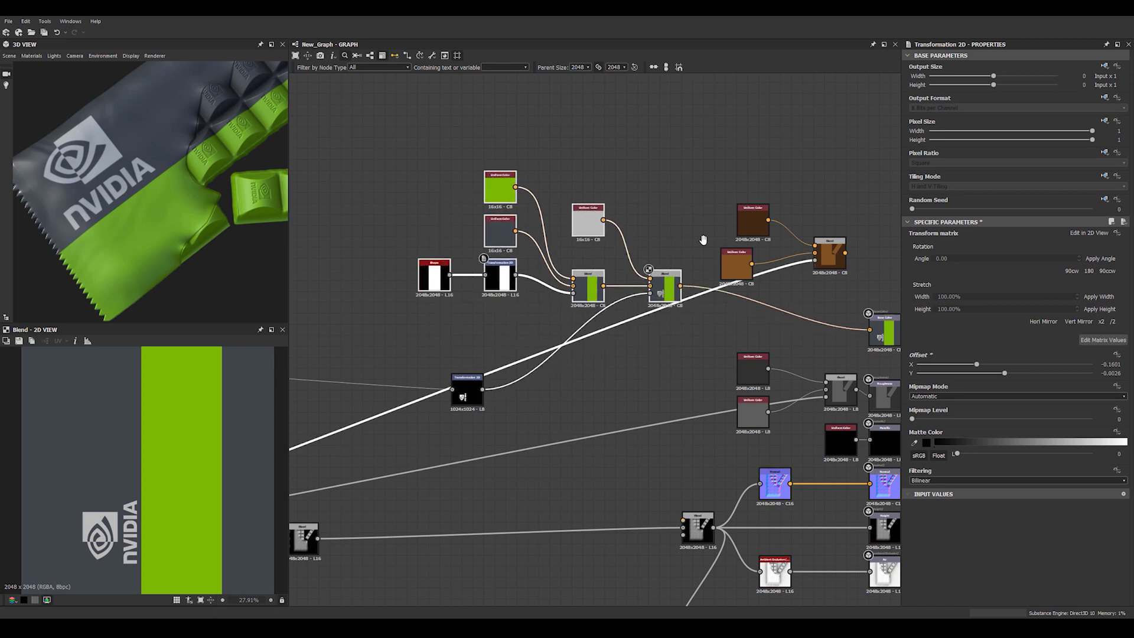
middle_click_drag(703, 240, 546, 307)
left_click_drag(567, 214, 703, 349)
scroll(619, 344, "down", 1)
middle_click_drag(618, 344, 748, 369)
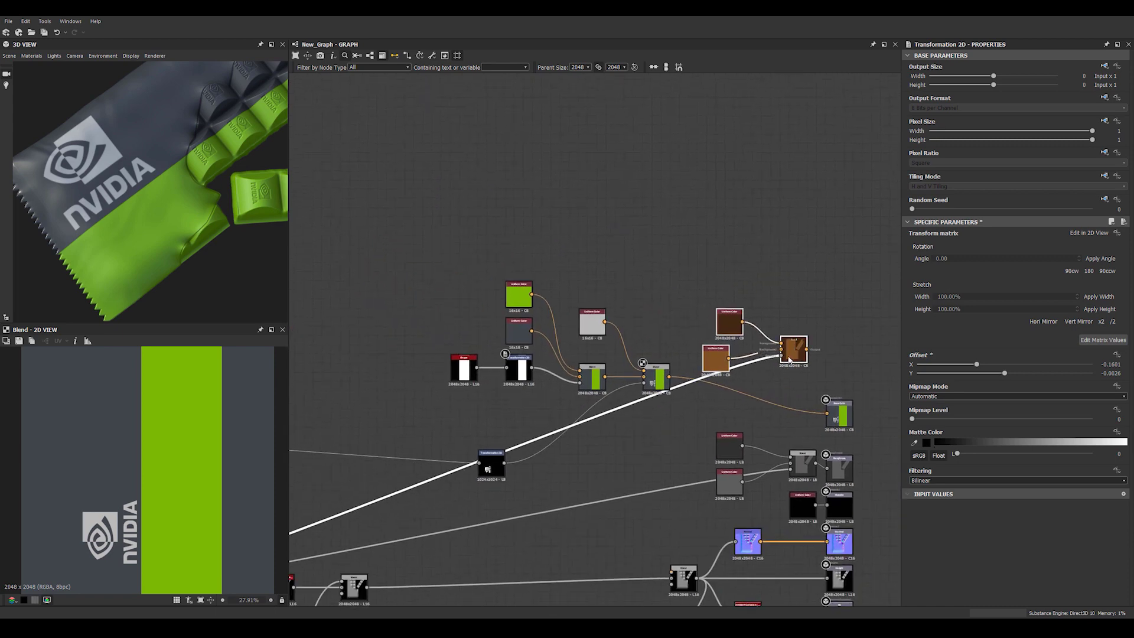
left_click_drag(790, 359, 506, 167)
Shift the wrapper colour nodes further up and place the logo's Transformation 2D below the stripe's Shape node.
left_click_drag(439, 274, 625, 338)
middle_click_drag(575, 420, 672, 397)
left_click(595, 466)
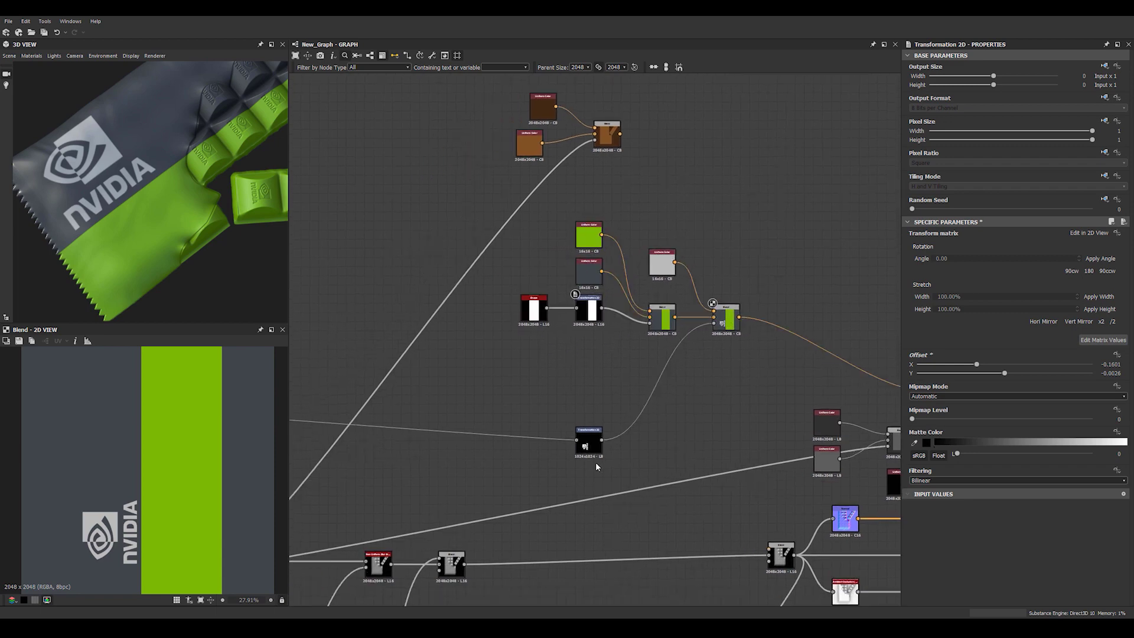
scroll(595, 466, "up", 2)
left_click_drag(581, 434, 495, 343)
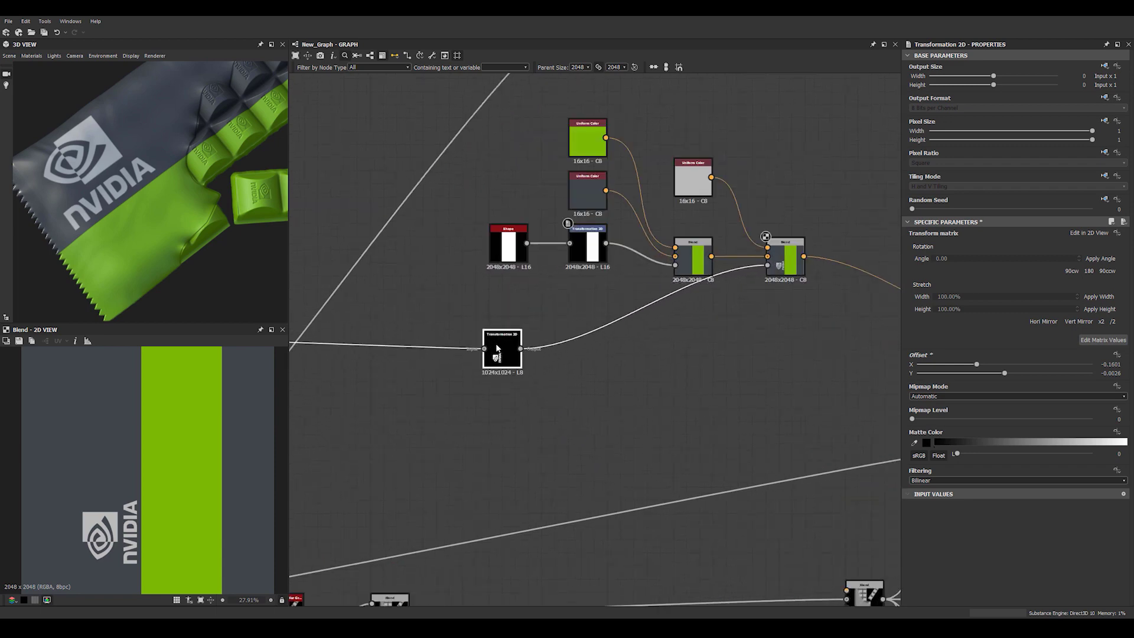
Move the normal, height, ambient occlusion and opacity nodes with their outputs down to free space in the graph.
middle_click_drag(666, 420, 520, 261)
left_click(572, 326)
scroll(539, 314, "down", 1)
middle_click_drag(540, 314, 494, 313)
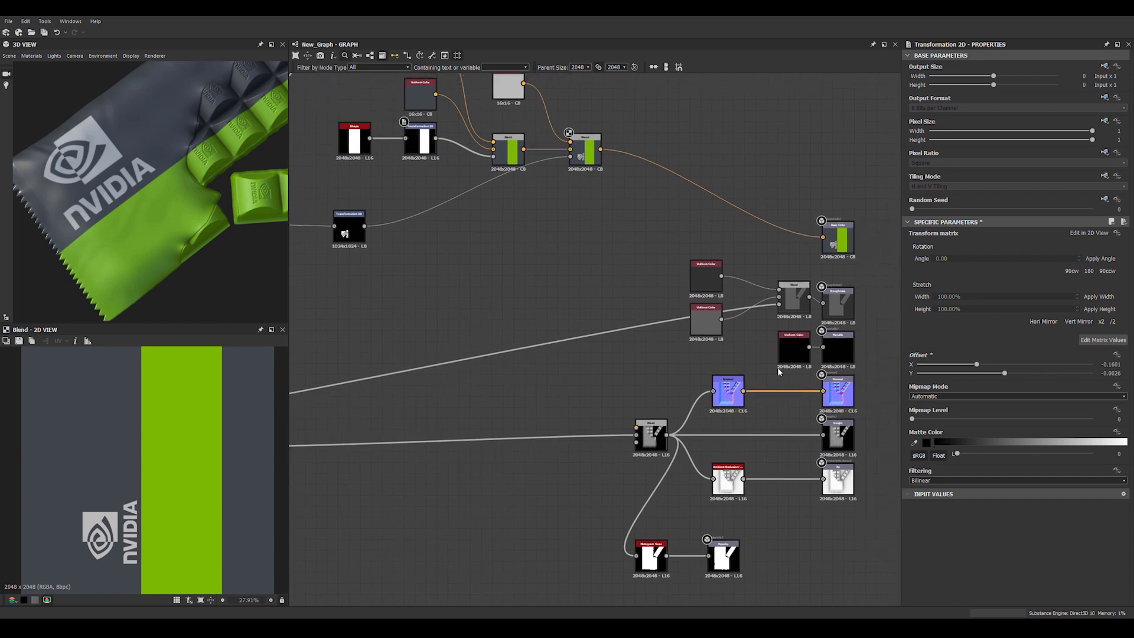
left_click_drag(839, 364, 839, 366)
middle_click_drag(749, 312, 722, 238)
left_click_drag(512, 312, 798, 471)
scroll(784, 459, "down", 2)
left_click_drag(803, 365, 804, 480)
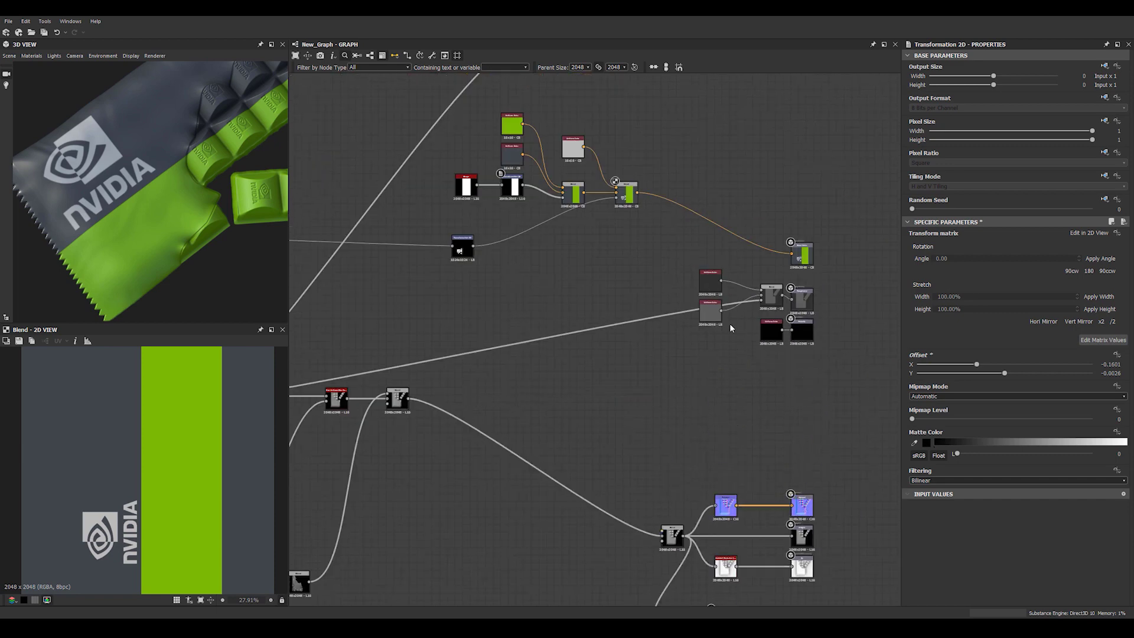
Move the metallic output and its black Uniform Color down, apart from the roughness nodes.
scroll(728, 324, "up", 3)
left_click_drag(847, 338, 832, 445)
scroll(580, 405, "down", 2)
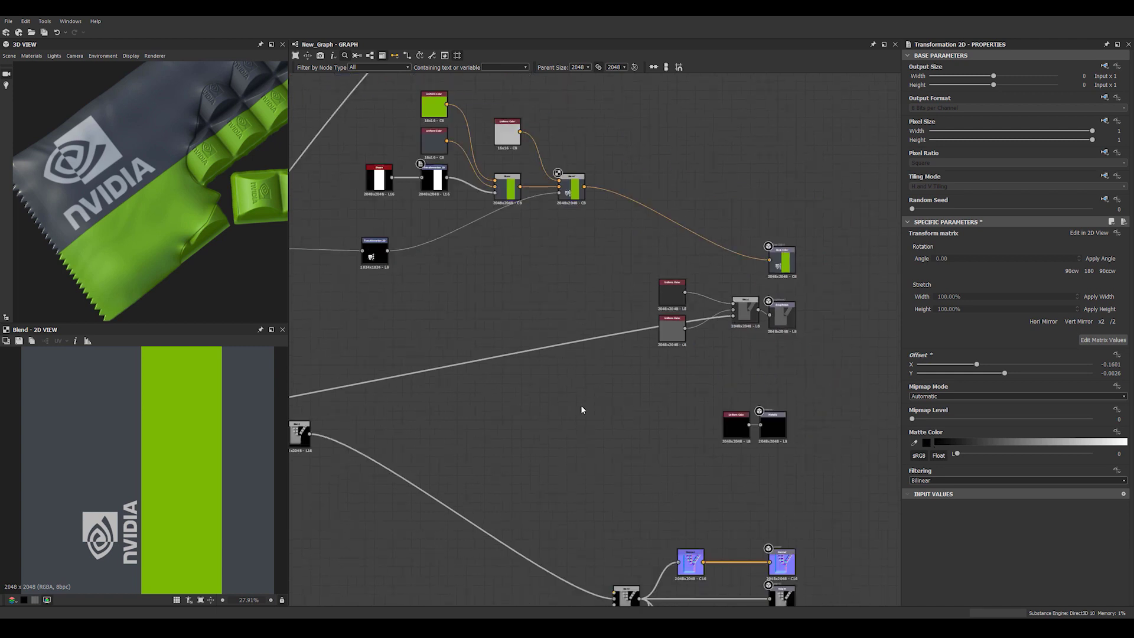
Connect the logo's Transformation 2D to the metallic output instead of the black Uniform Color, and space these nodes apart.
left_click_drag(388, 250, 774, 427)
left_click_drag(35, 193, 231, 234)
scroll(137, 142, "up", 3)
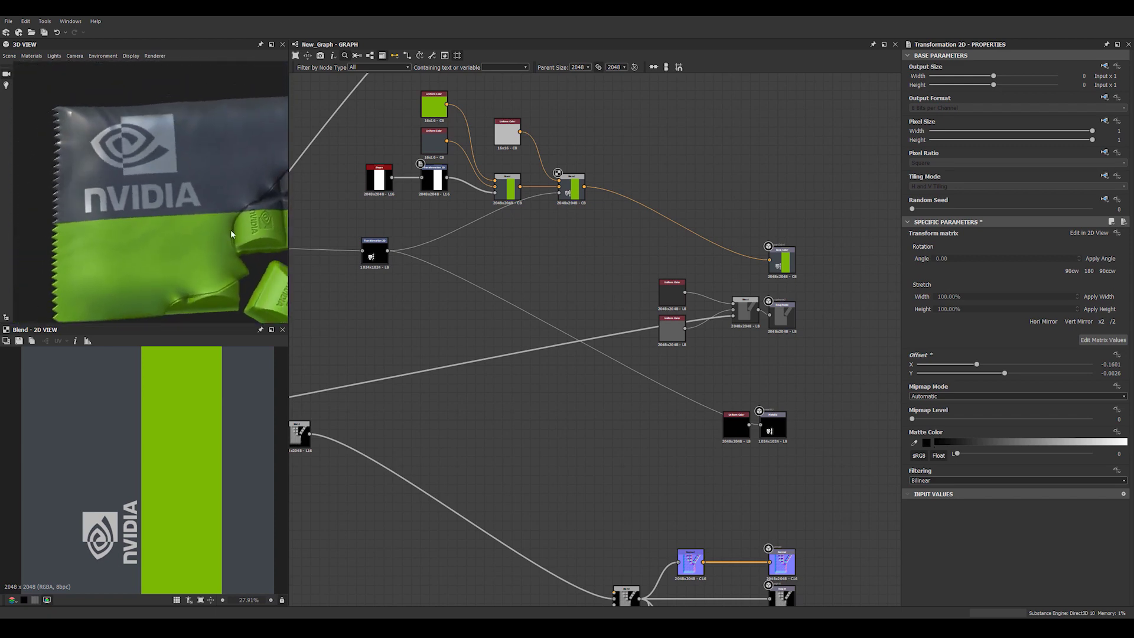
left_click_drag(734, 433, 704, 455)
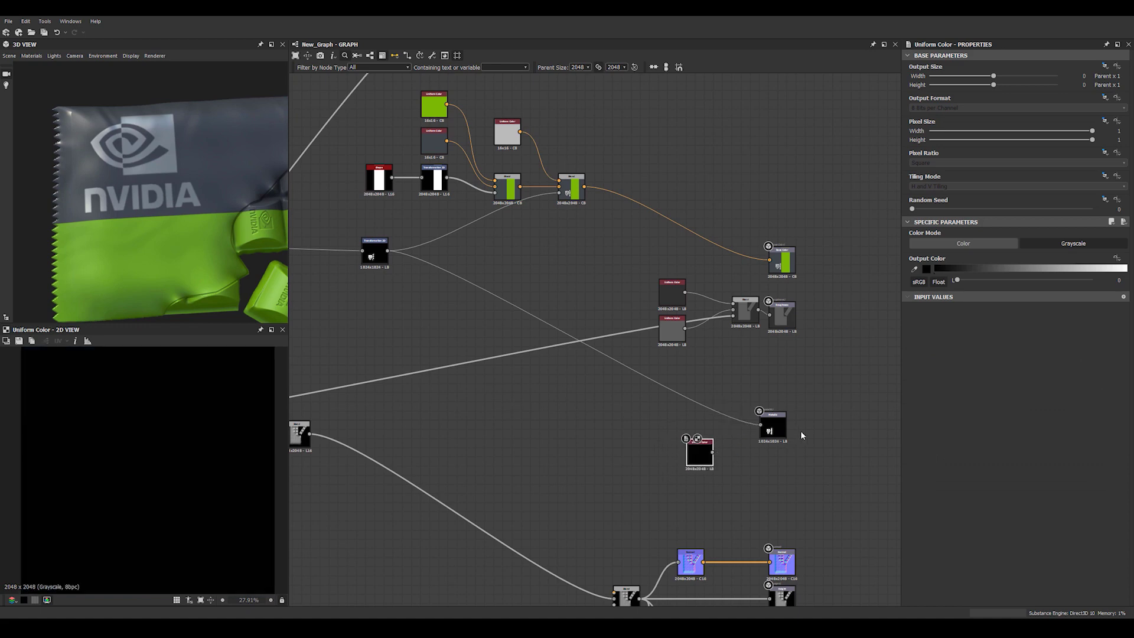
left_click(778, 430)
left_click_drag(465, 259, 460, 315)
scroll(559, 319, "up", 1)
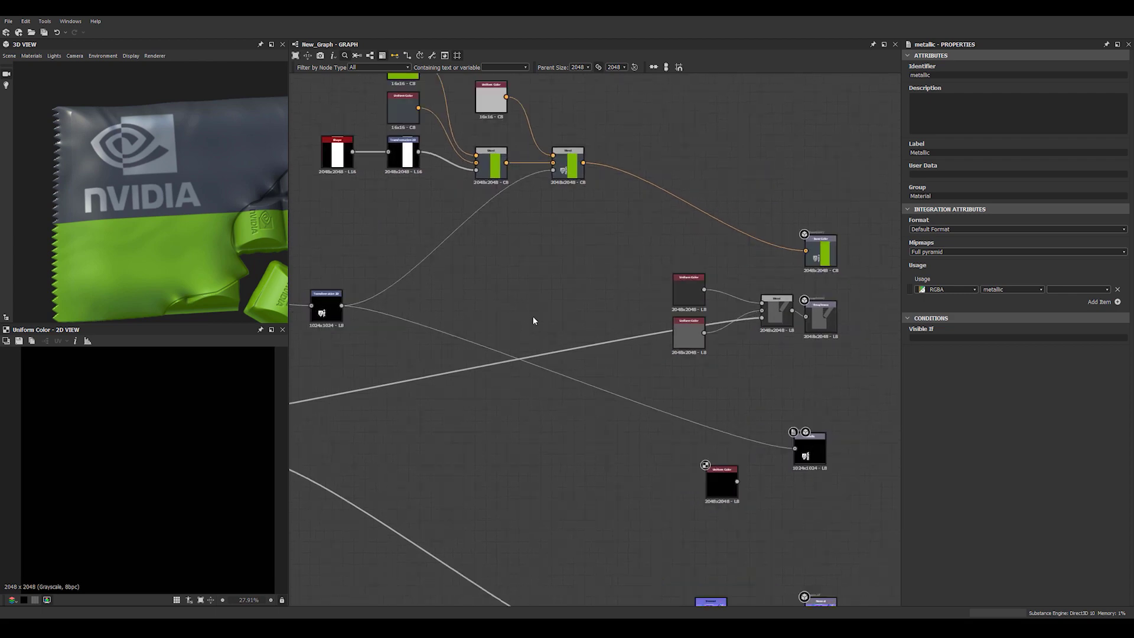
Add an Alveolus node near the logo's Transformation 2D and set its Tiling to 24.
key("space")
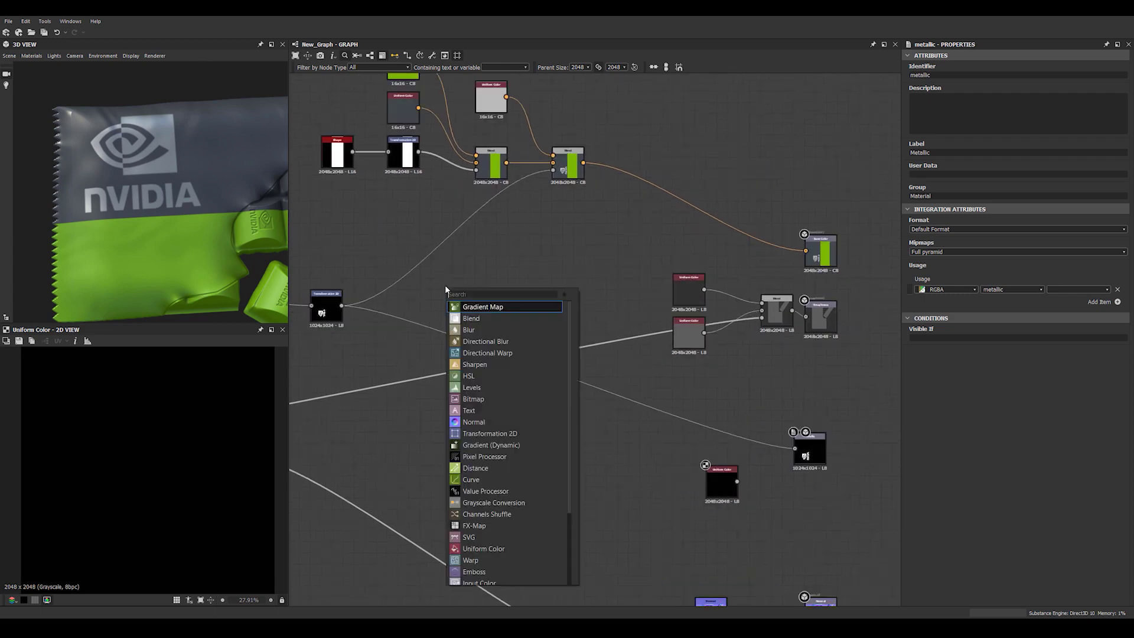
type("al")
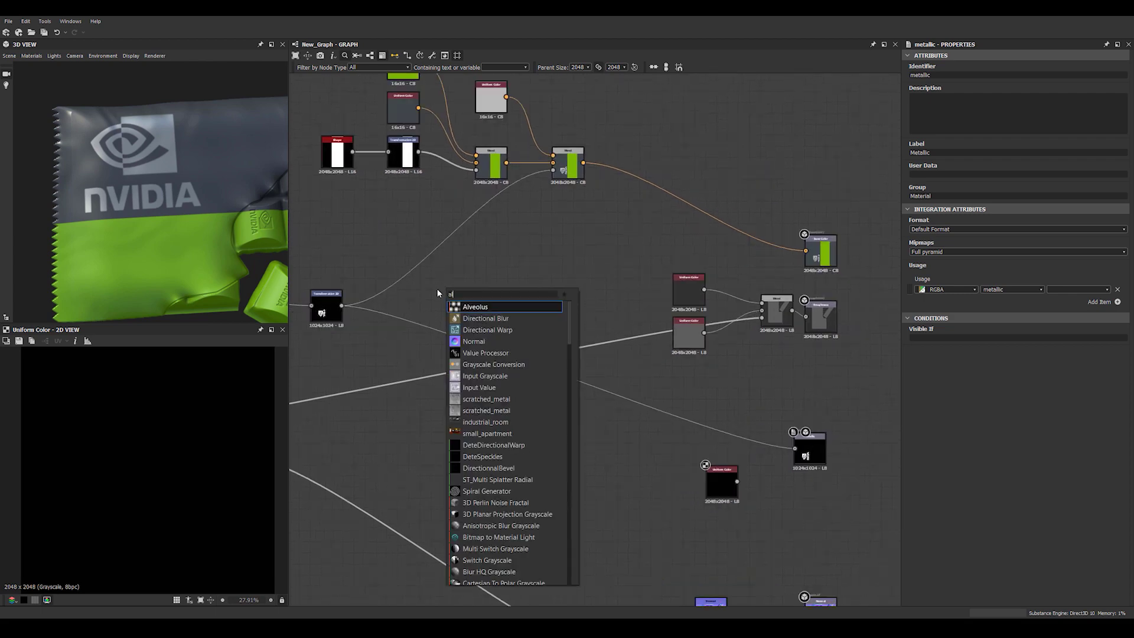
key("Return")
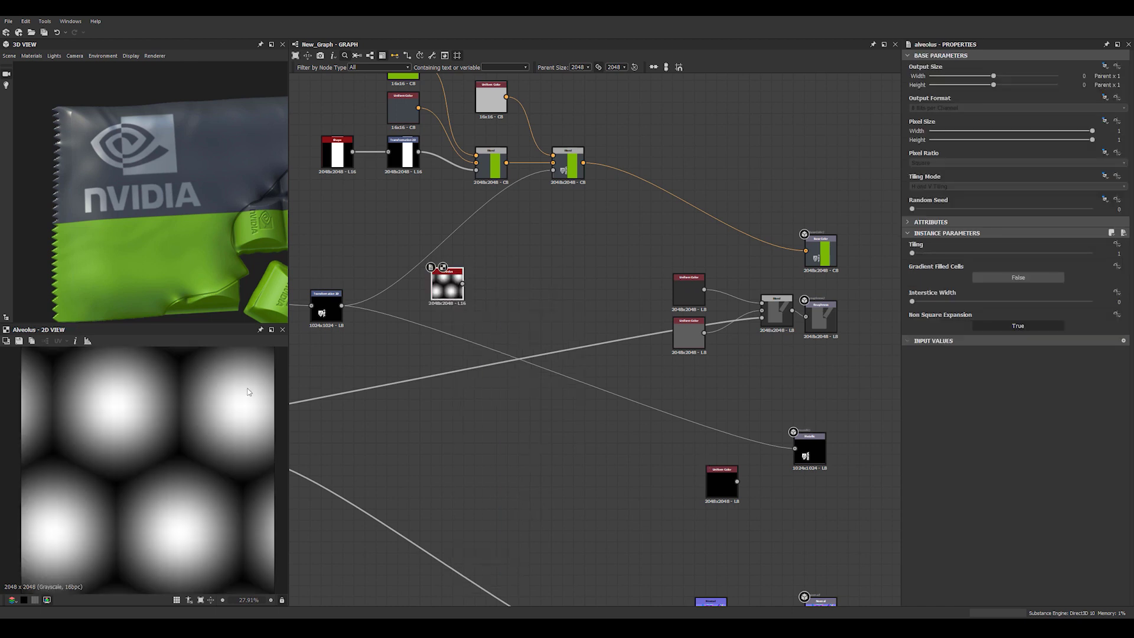
left_click_drag(918, 253, 1133, 264)
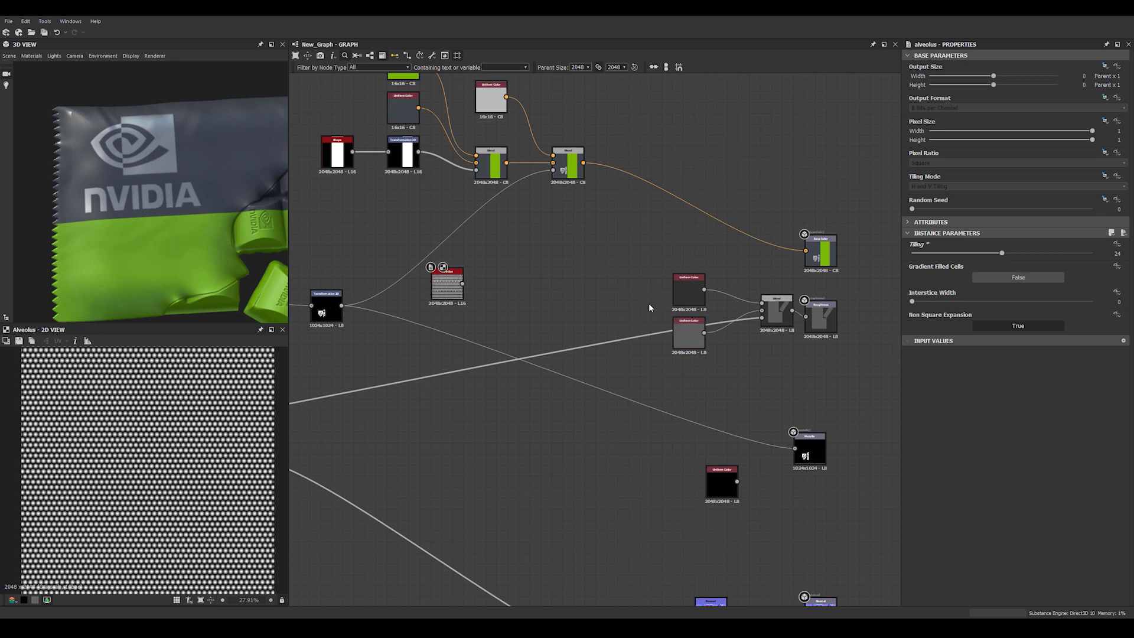
Move the roughness Blend and its two Uniform Colors aside, and connect the Alveolus node to the roughness output.
left_click_drag(649, 303, 738, 363)
left_click_drag(778, 311, 696, 339)
left_click(647, 279)
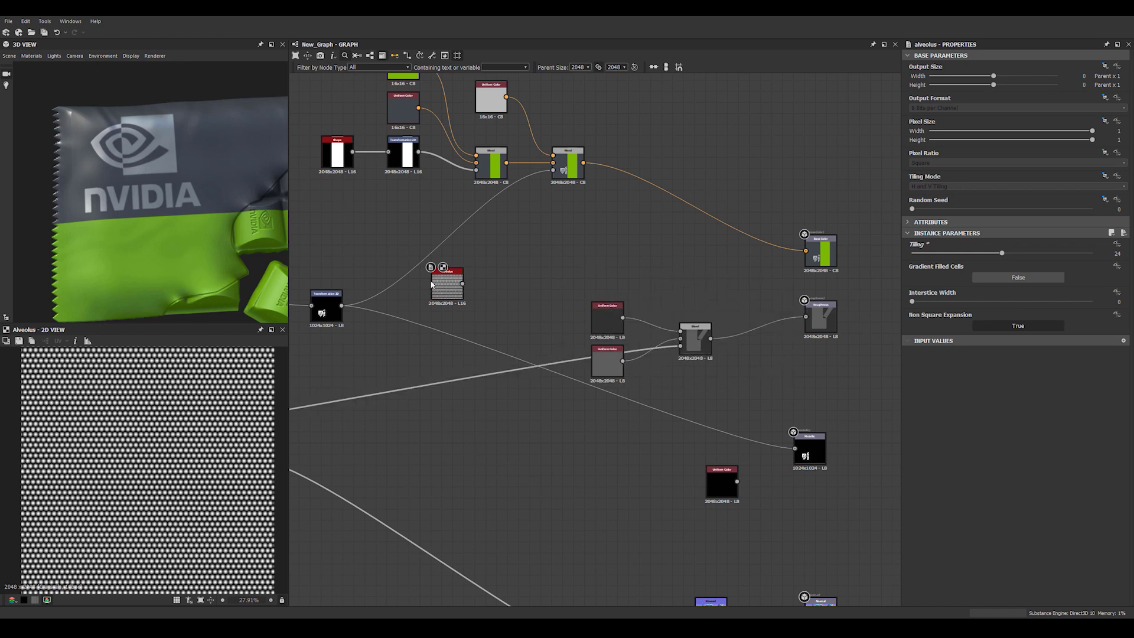
left_click_drag(789, 331, 806, 316)
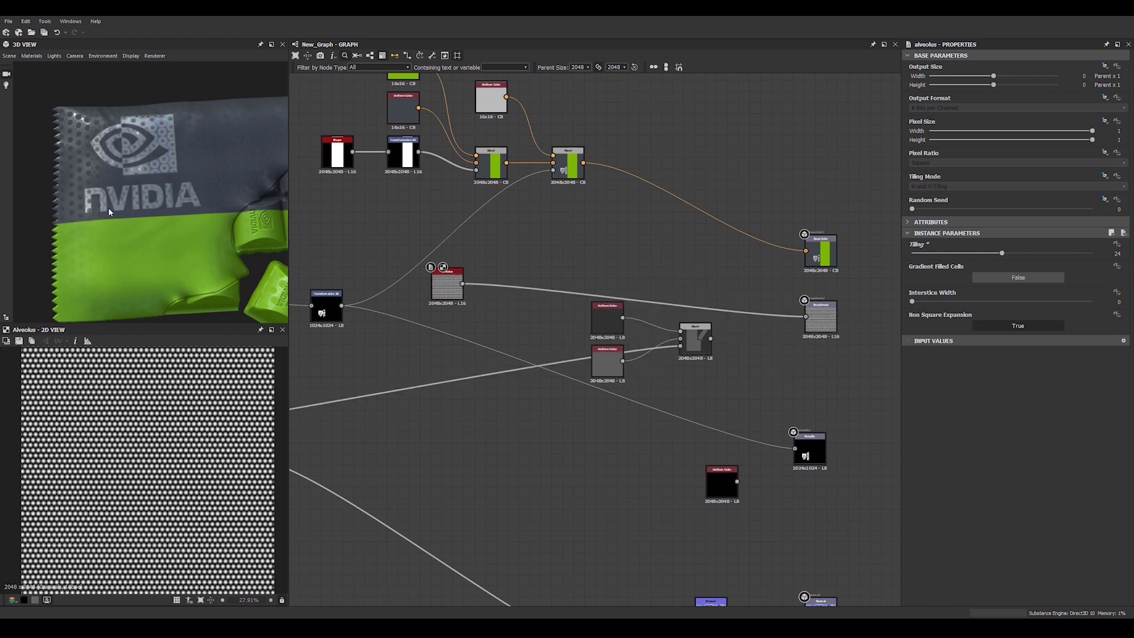
left_click_drag(109, 208, 186, 215)
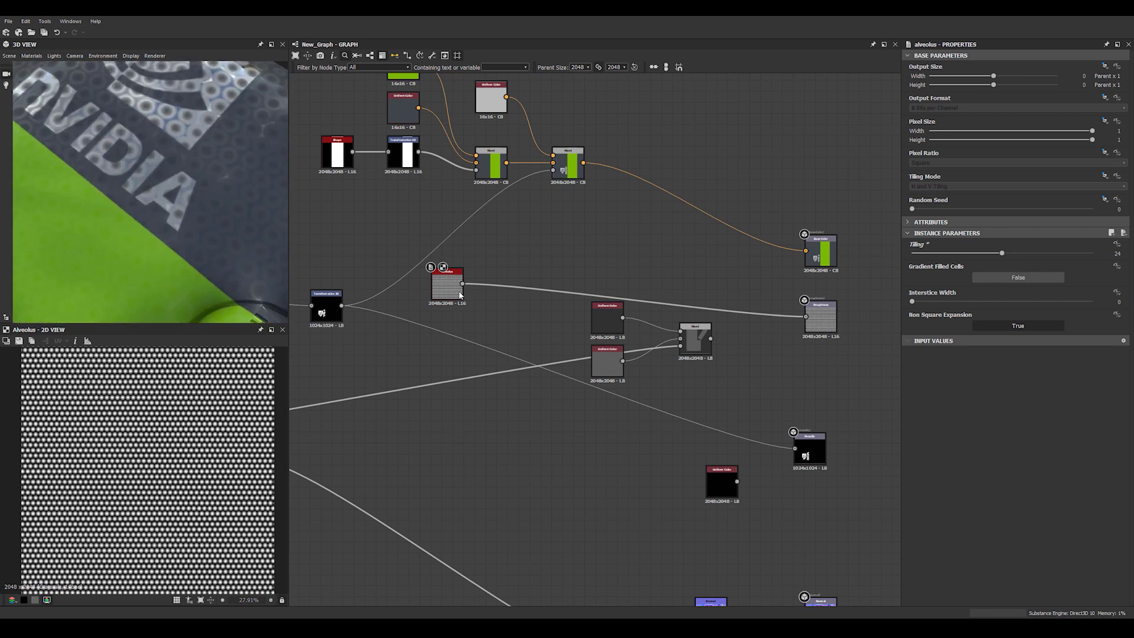
left_click(452, 286)
key("space")
type("his")
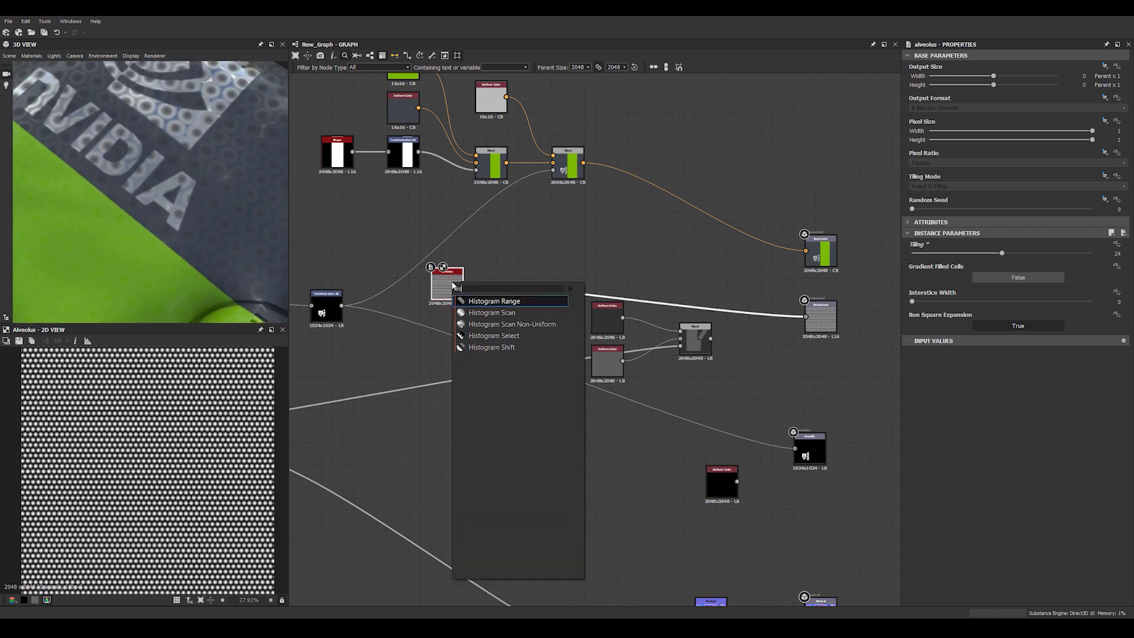
key("Return")
key("BackSpace")
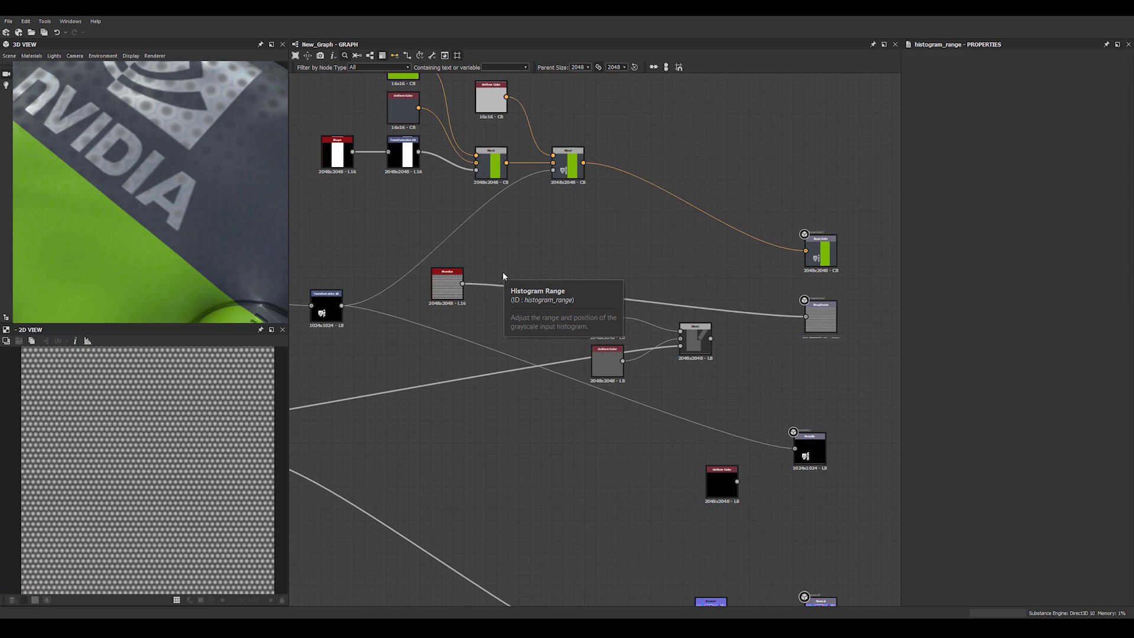
key("ctrl+z")
Insert a Histogram Scan between the Alveolus node and the roughness output, and set its Position to 0.58.
double_click(452, 283)
key("space")
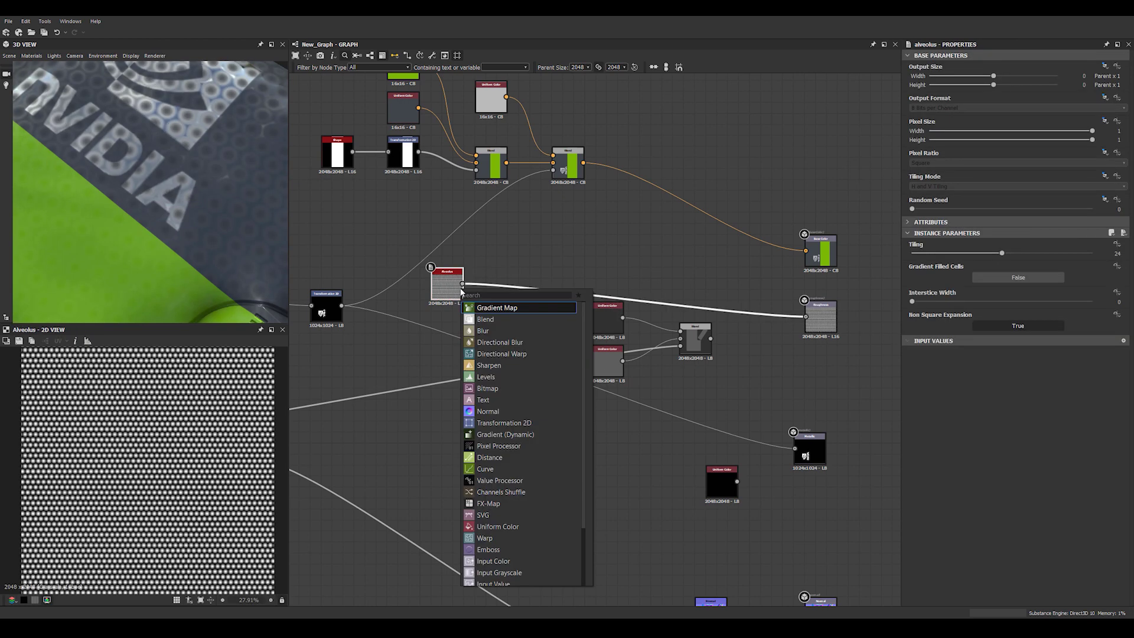
type("shi")
key("BackSpace")
key("BackSpace")
key("BackSpace")
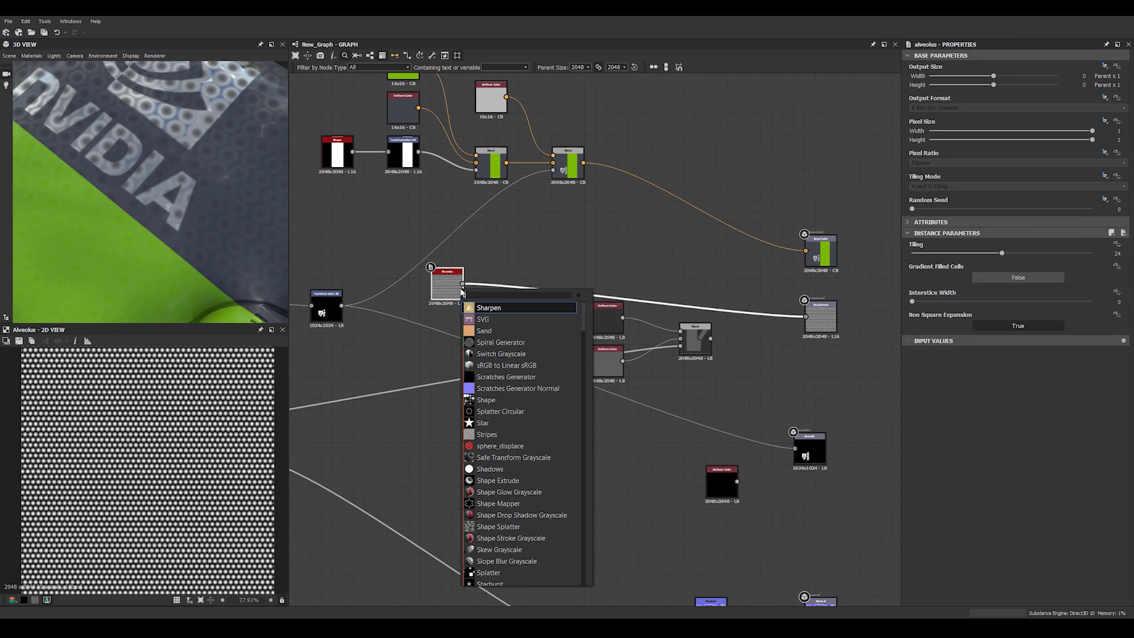
type("his")
key("Down")
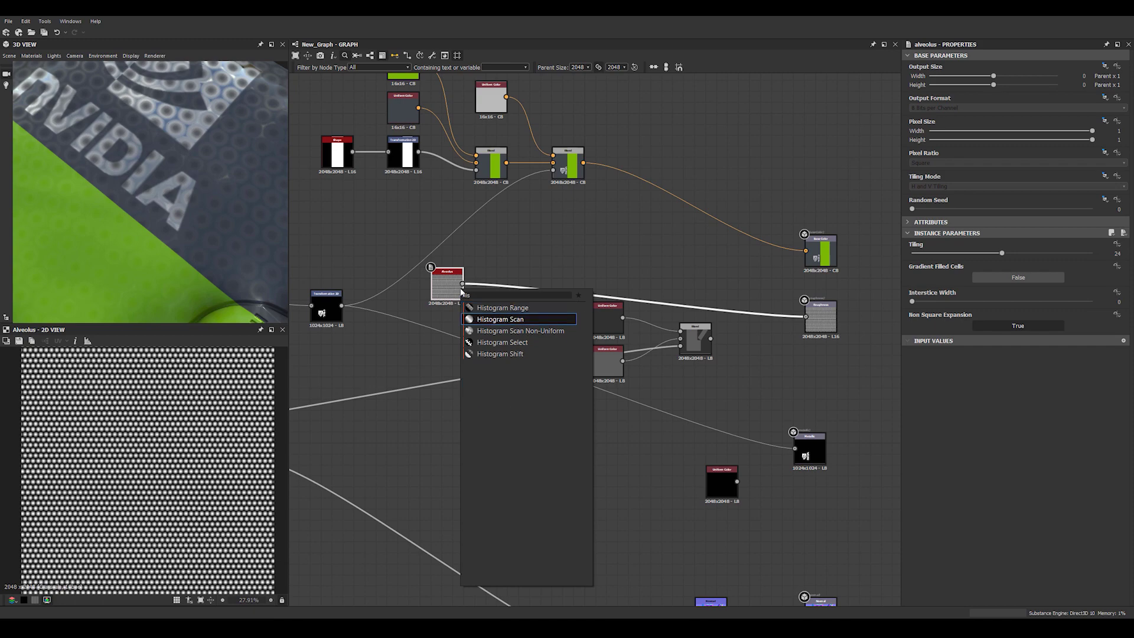
key("Return")
left_click_drag(913, 255, 1014, 261)
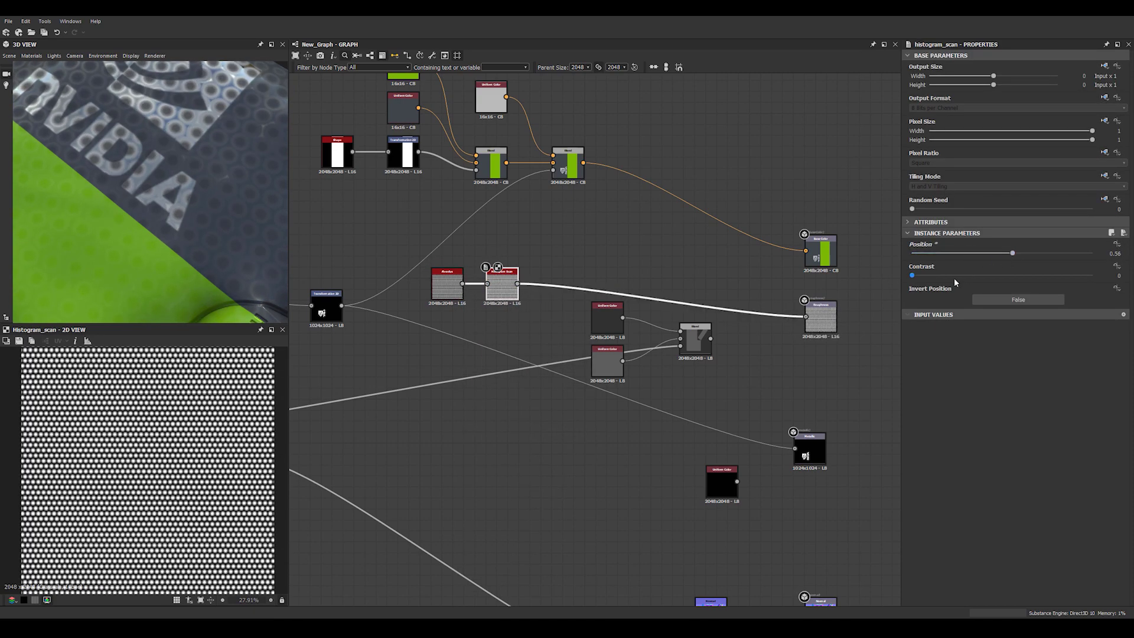
Set the Histogram Scan's Contrast to 0.91 and its Position to 0.68.
left_click_drag(926, 276, 1075, 287)
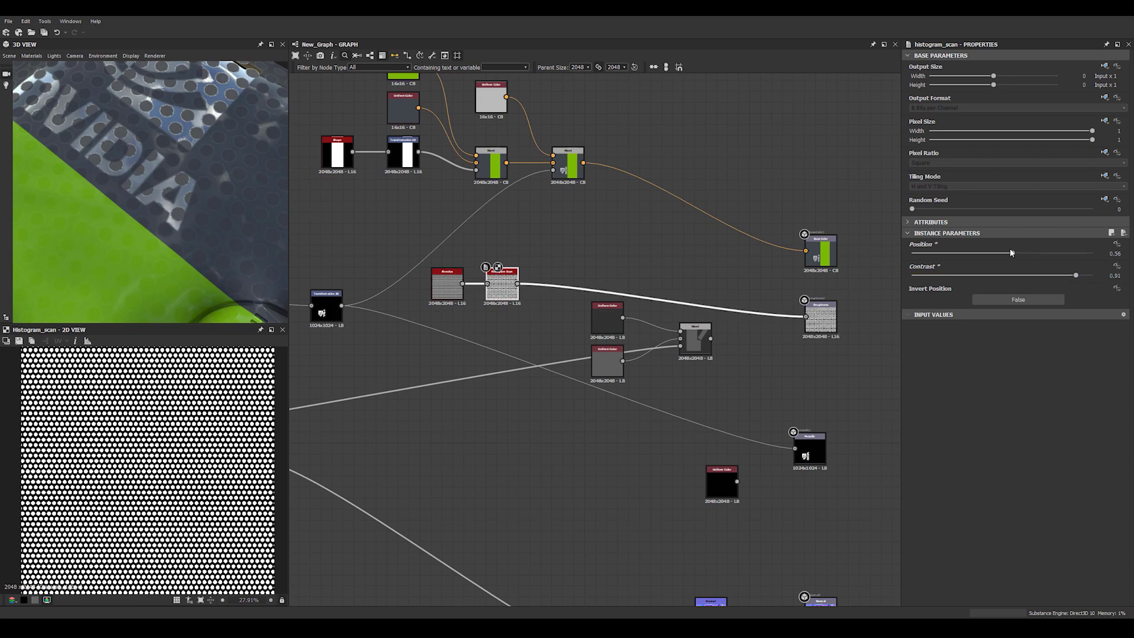
mouse_move(1011, 253)
left_mouse_down()
mouse_move(996, 253)
mouse_move(1034, 254)
left_mouse_up()
scroll(105, 150, "down", 4)
left_click_drag(106, 149, 177, 195)
Preview the Alveolus node in the 2D view, enable Gradient Filled Cells, and set its Tiling to about 30.
scroll(757, 328, "up", 5)
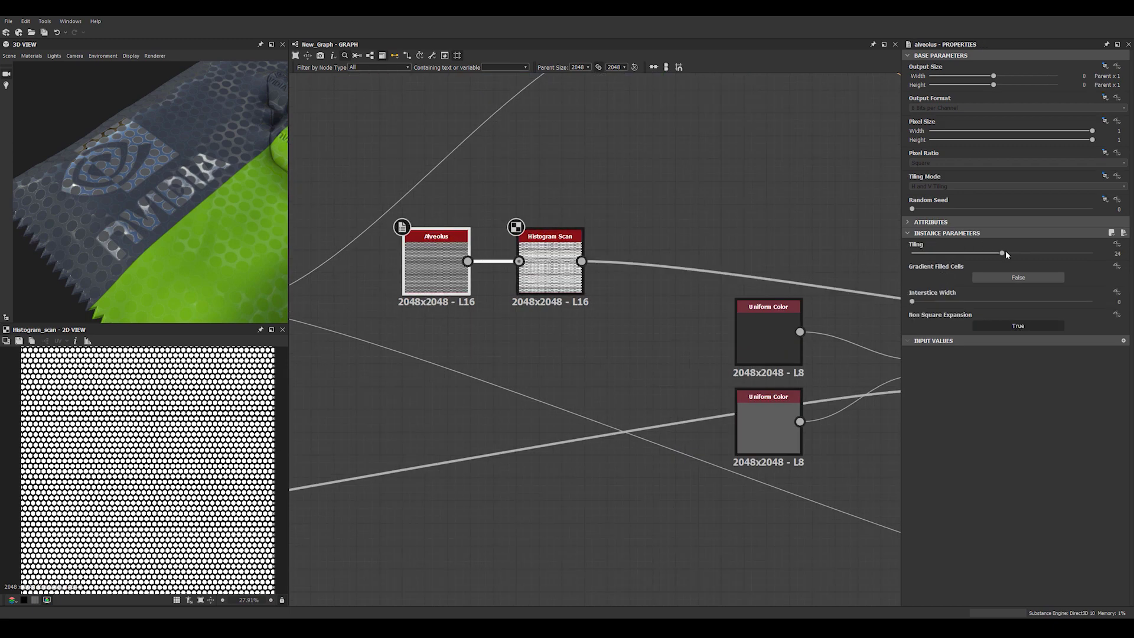
left_click_drag(1005, 254, 1040, 255)
scroll(529, 270, "up", 3)
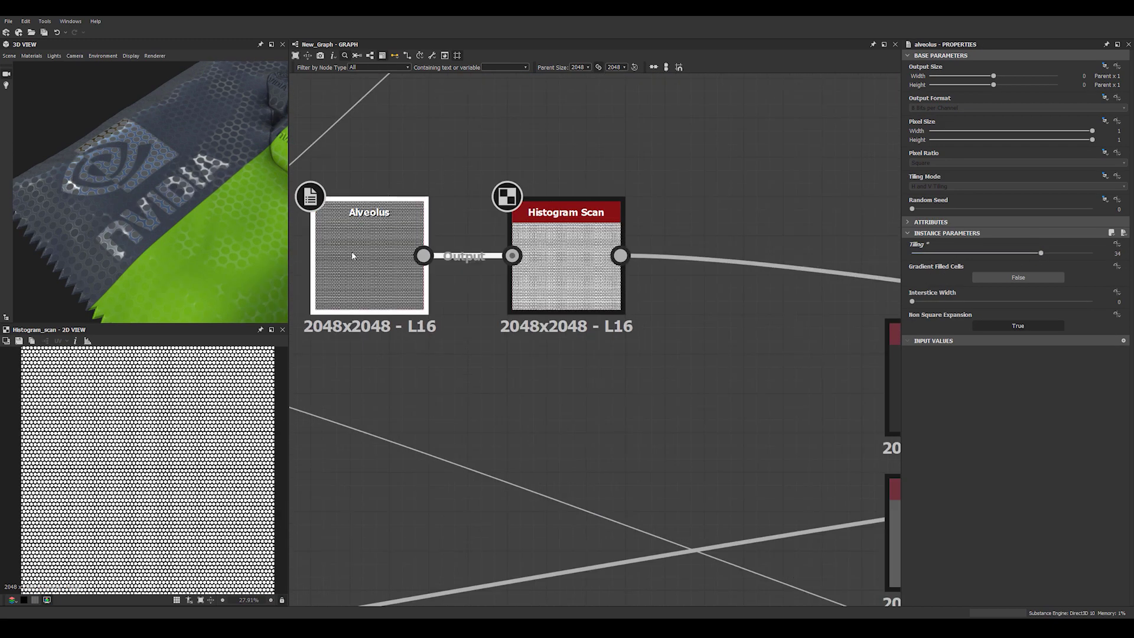
double_click(353, 255)
left_click(1028, 277)
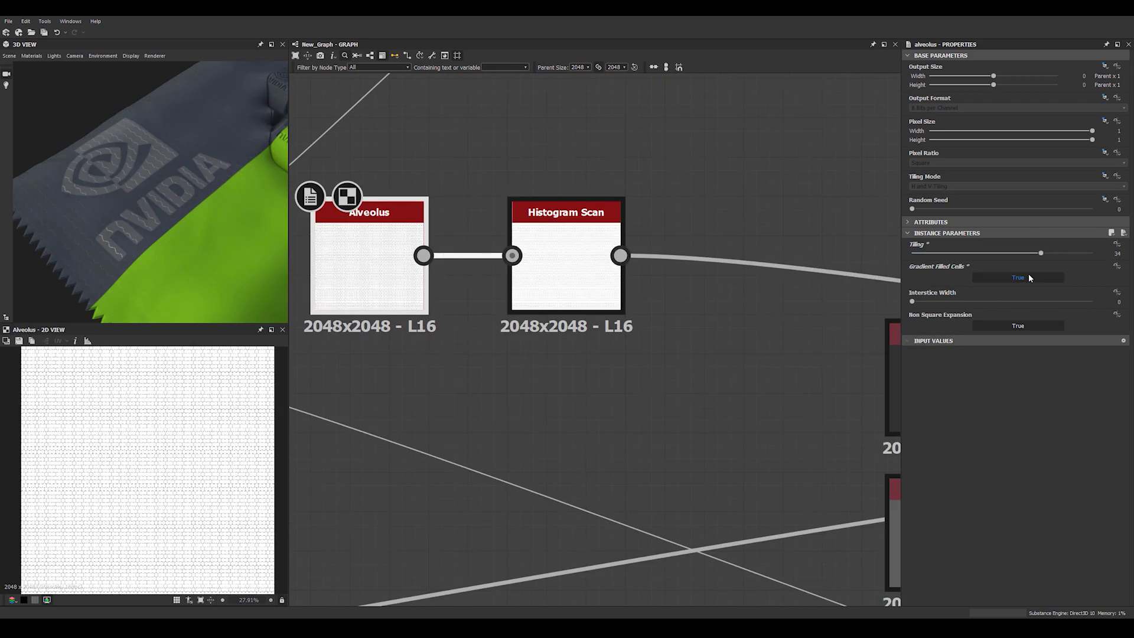
scroll(158, 443, "up", 10)
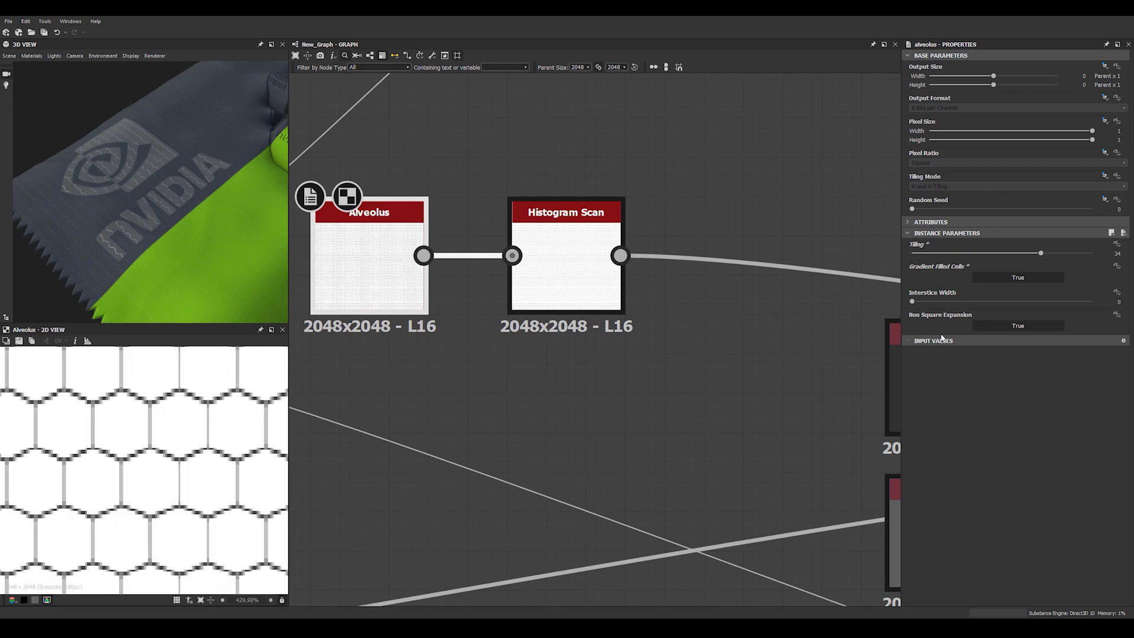
left_click_drag(1040, 255, 1025, 254)
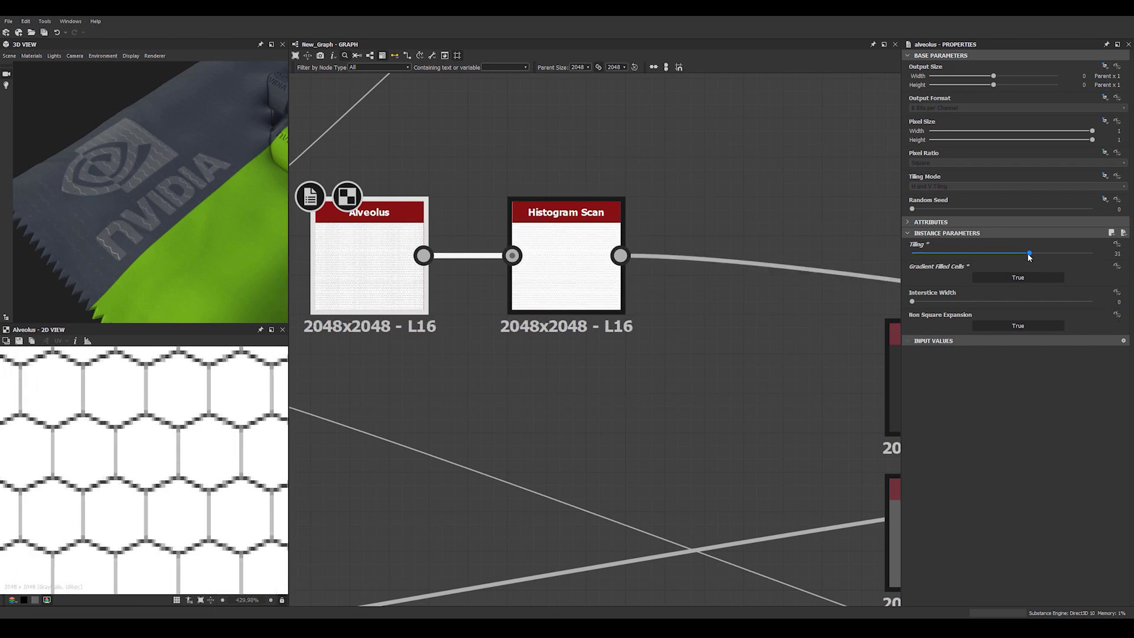
Preview the Histogram Scan in the 2D view and set its Position to 0.13 and Contrast to 0.18.
double_click(564, 256)
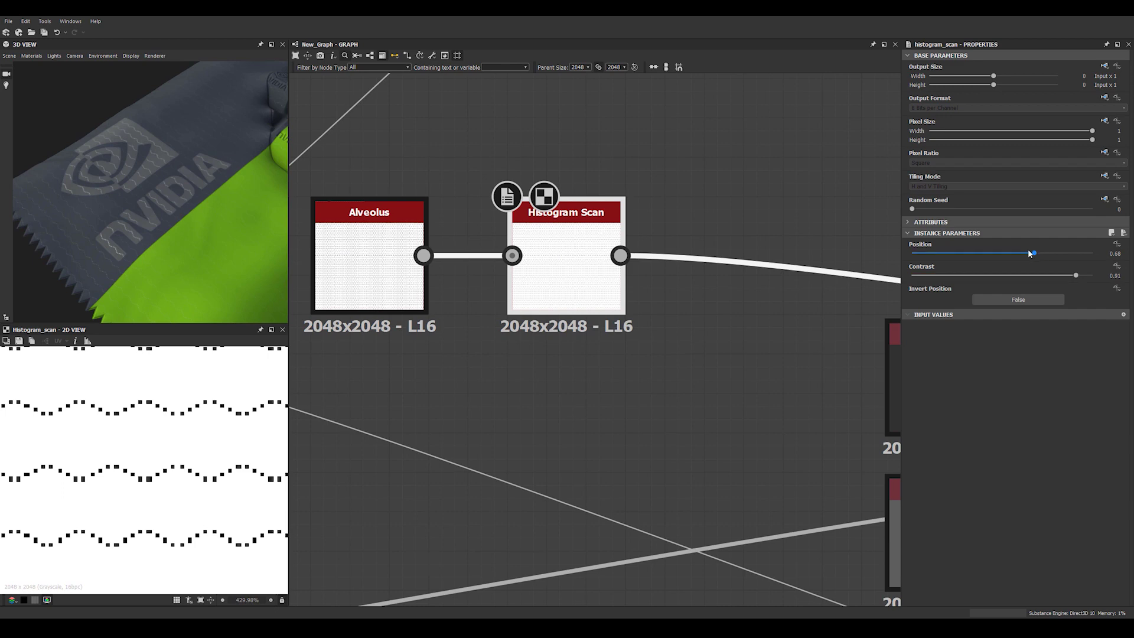
left_click_drag(1030, 253, 923, 270)
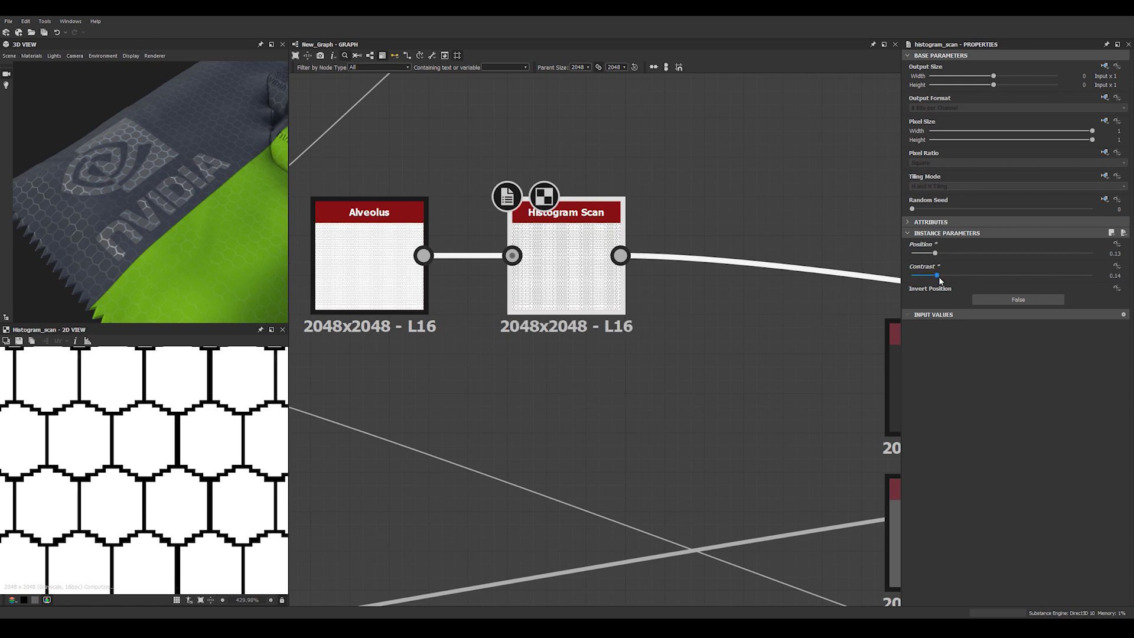
Insert a Blur HQ Grayscale after the Histogram Scan, with Quality 1 and Intensity 0.12, and check the wrapper in the 3D view.
key("space")
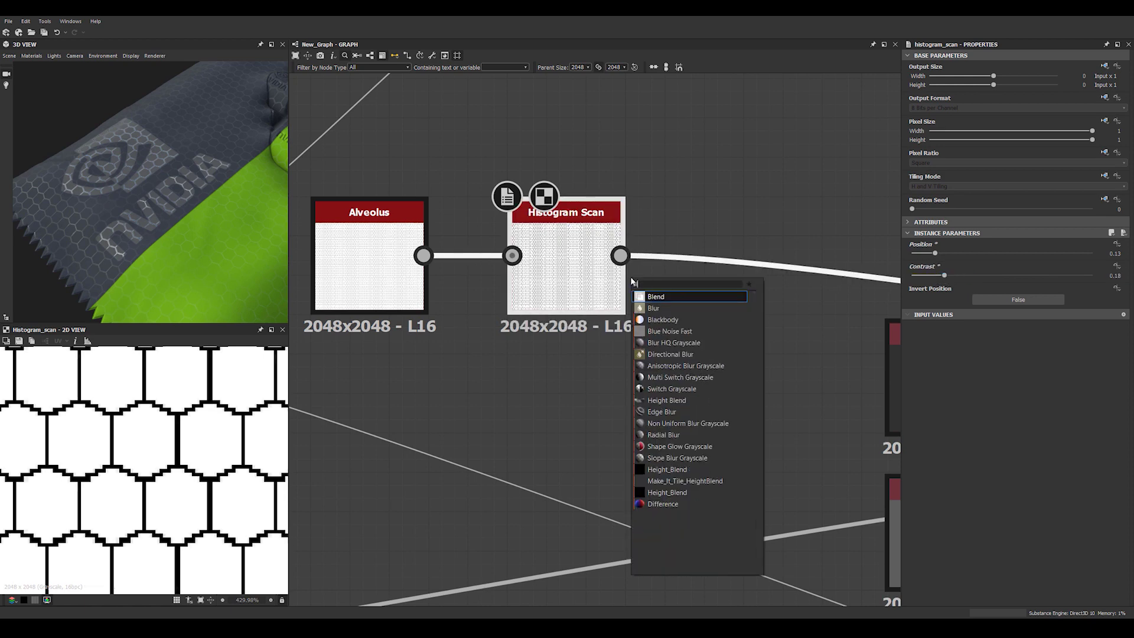
type("blur")
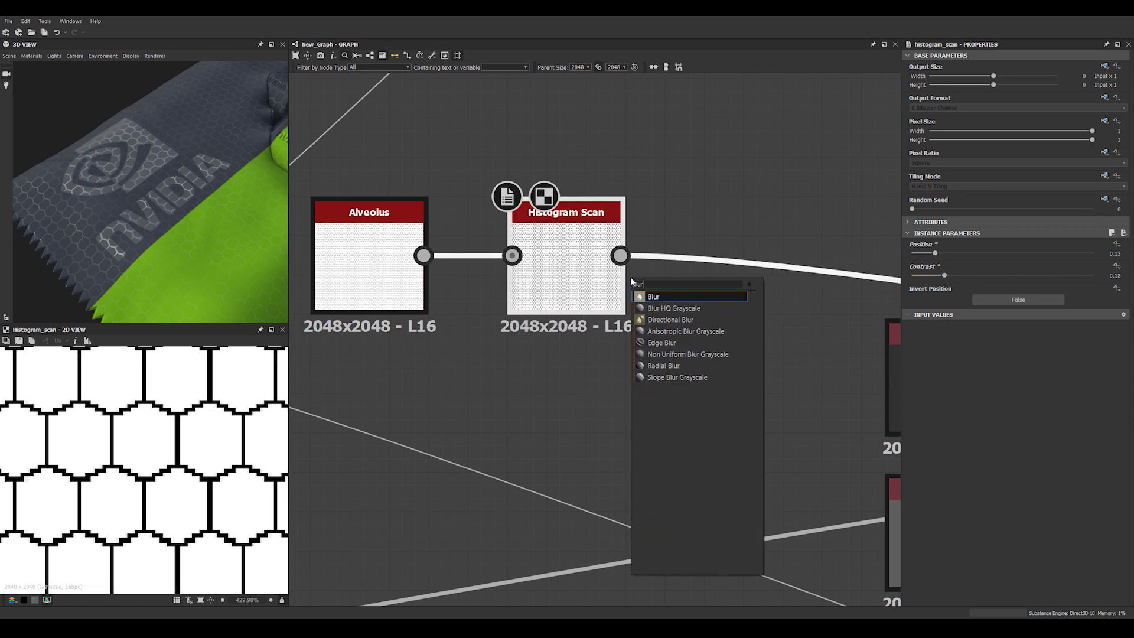
key("Down")
key("Return")
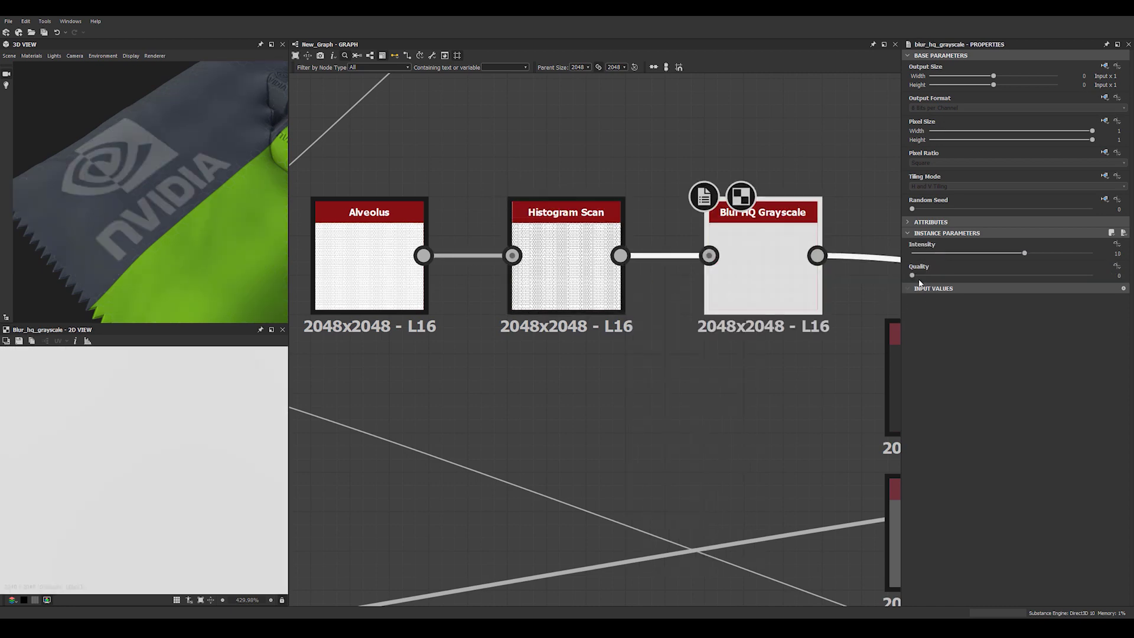
left_click(1080, 275)
left_click(920, 253)
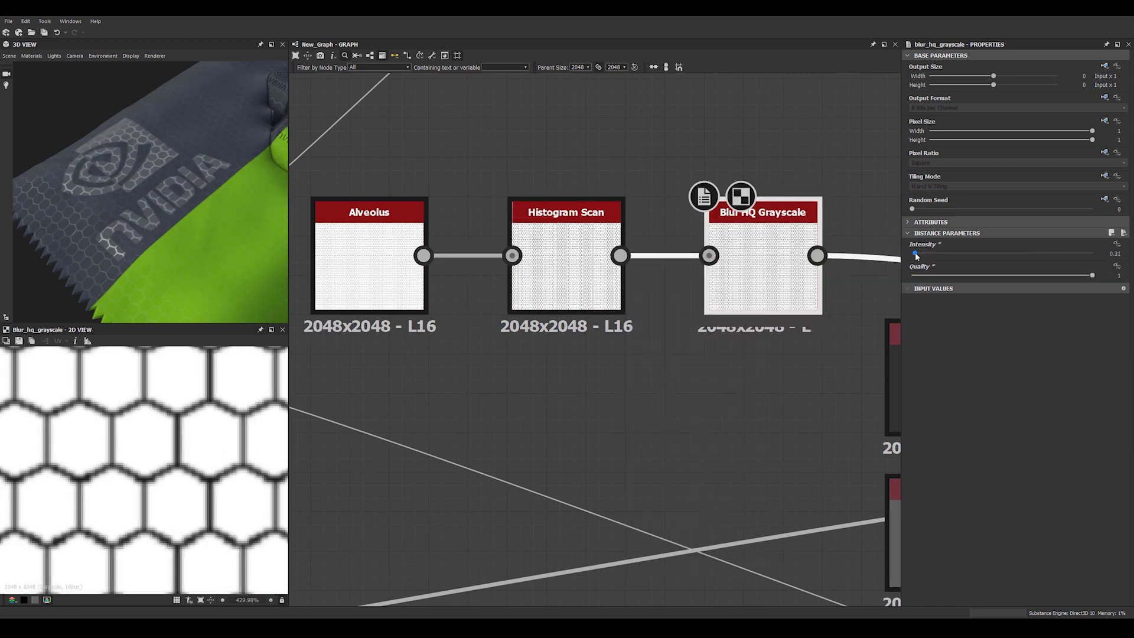
left_click_drag(920, 254, 913, 254)
scroll(192, 196, "down", 4)
left_click_drag(192, 196, 189, 235)
right_click_drag(189, 235, 218, 228, "ctrl+shift")
Move the disconnected Blend and its two Uniform Colors down, away from the Alveolus chain.
scroll(650, 278, "down", 6)
middle_click_drag(726, 243, 492, 279)
left_click_drag(400, 346, 620, 434)
left_click_drag(602, 346, 541, 436)
left_click(478, 345)
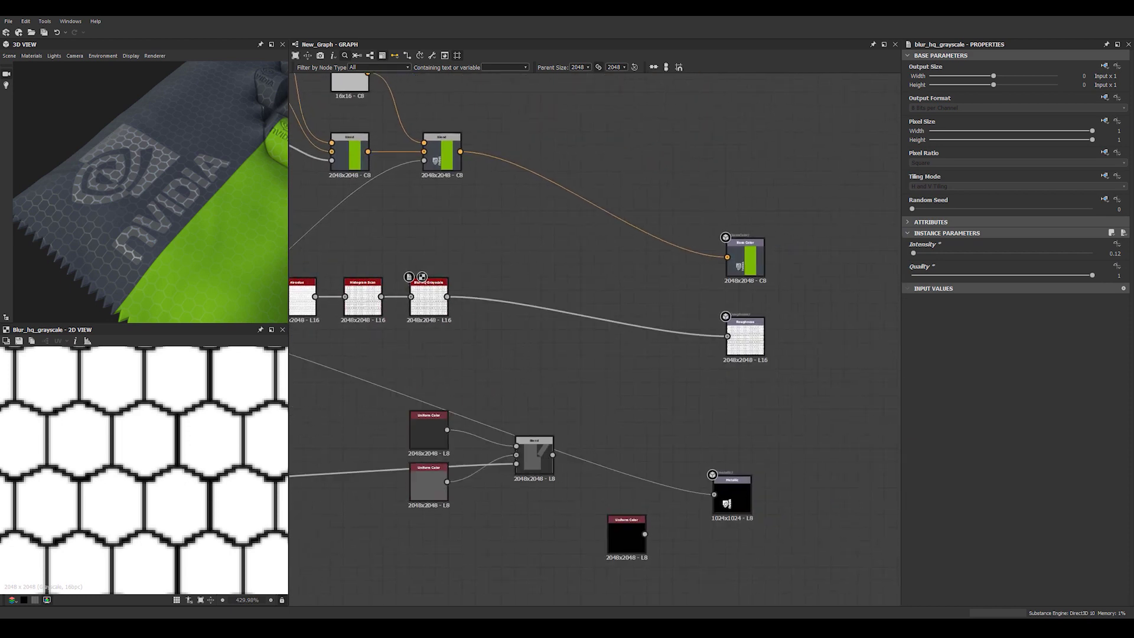
Insert a Histogram Range between the Blur HQ Grayscale and the roughness output.
key("space")
type("his")
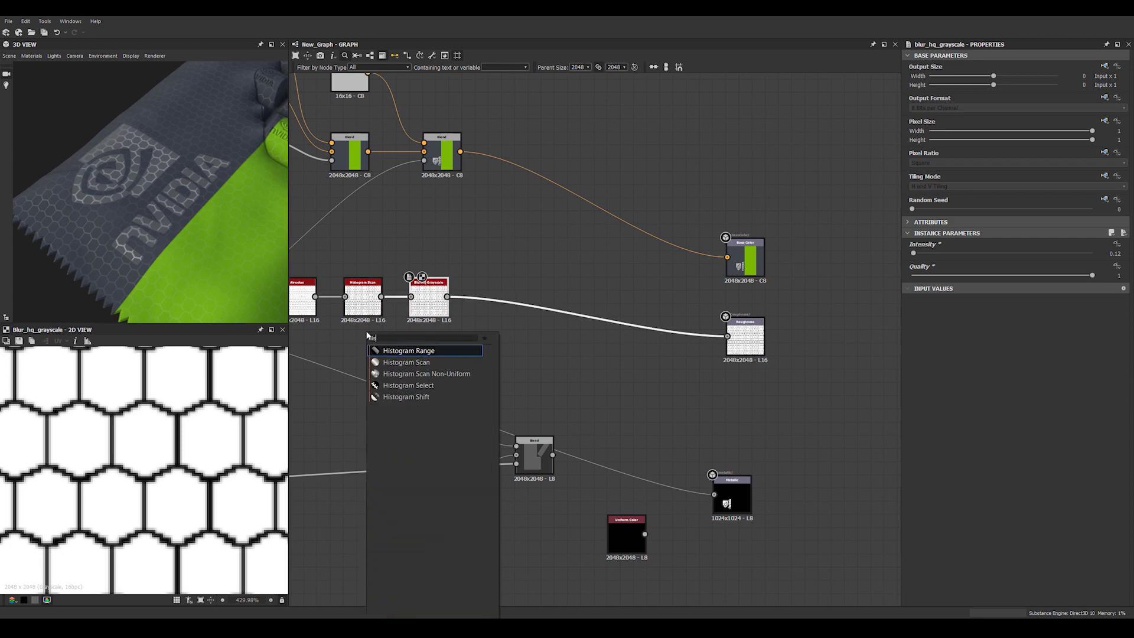
key("Return")
left_click_drag(93, 221, 171, 206)
middle_click_drag(551, 314, 610, 330)
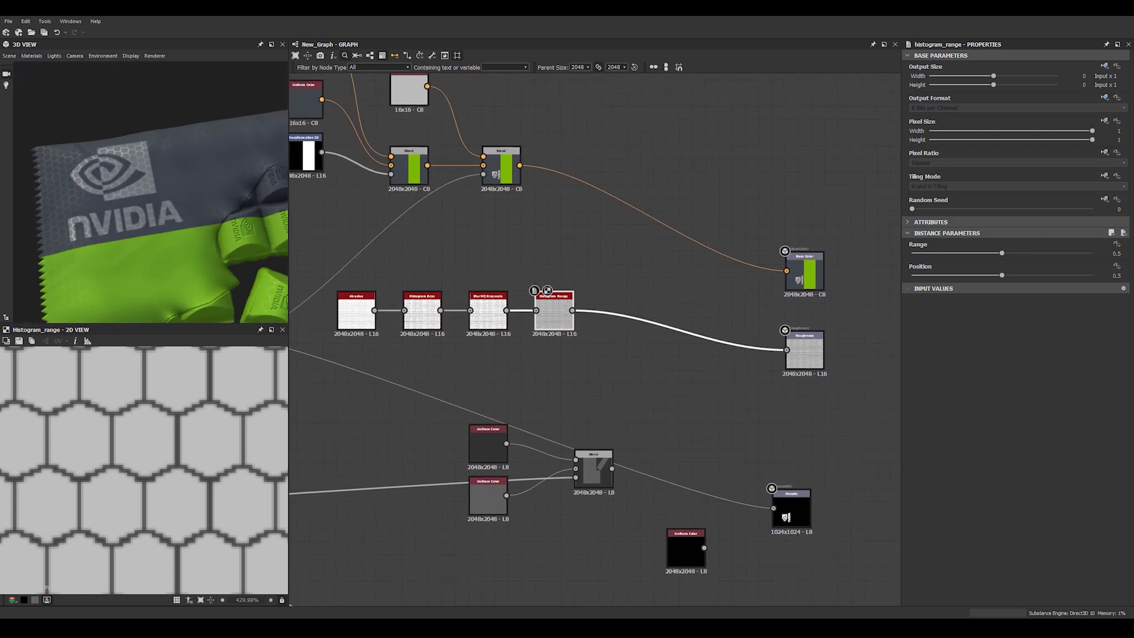
Insert a Blend between the Histogram Range and the roughness output, and place it slightly above the chain.
left_click(606, 359)
left_click(563, 321)
key("space")
type("bl")
left_click(593, 344)
left_click_drag(618, 318, 624, 292)
Add a Blend above the Alveolus chain that combines the stripe's and the logo's Transformation 2D masks in Add (Linear Dodge) mode.
middle_click_drag(531, 237, 619, 236)
scroll(615, 335, "down", 3)
scroll(619, 235, "up", 2)
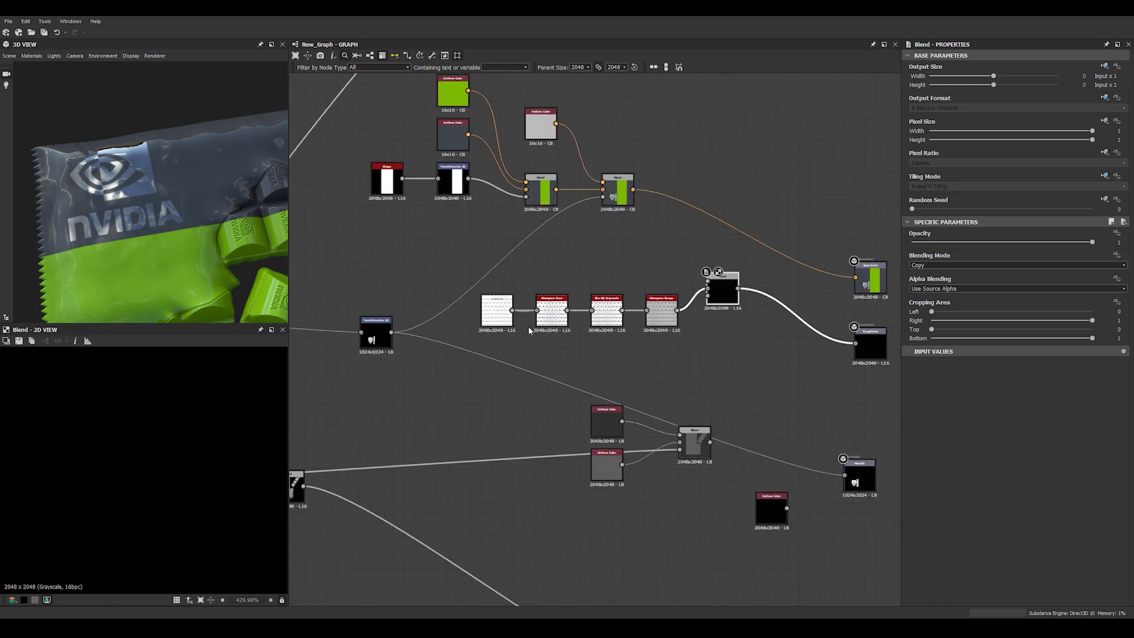
left_click_drag(374, 343, 368, 300)
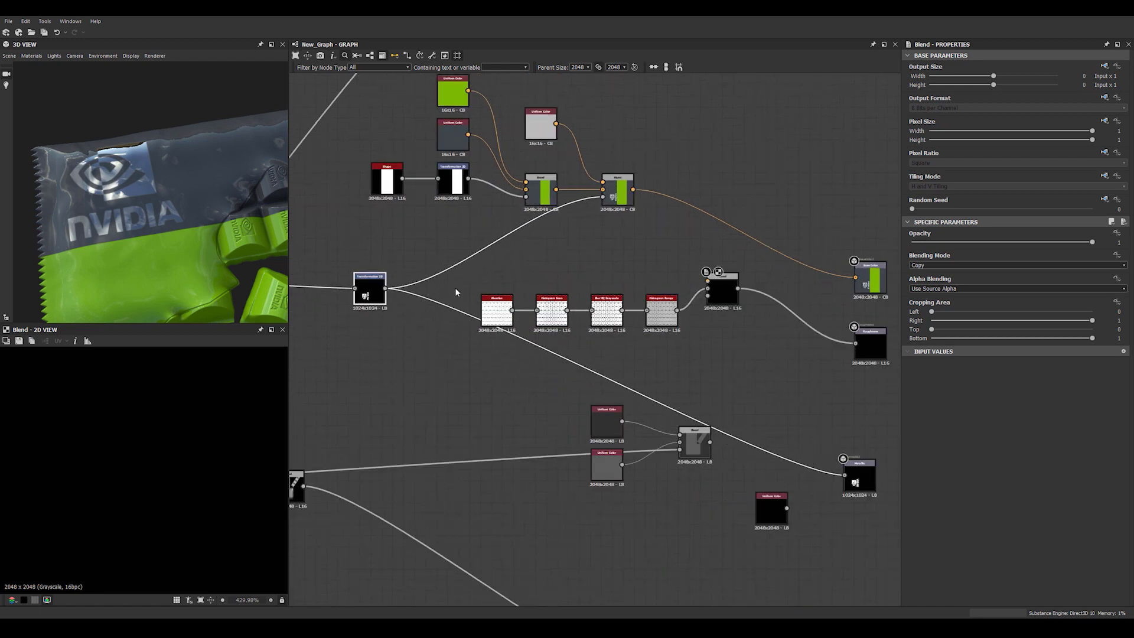
key("space")
type("bl")
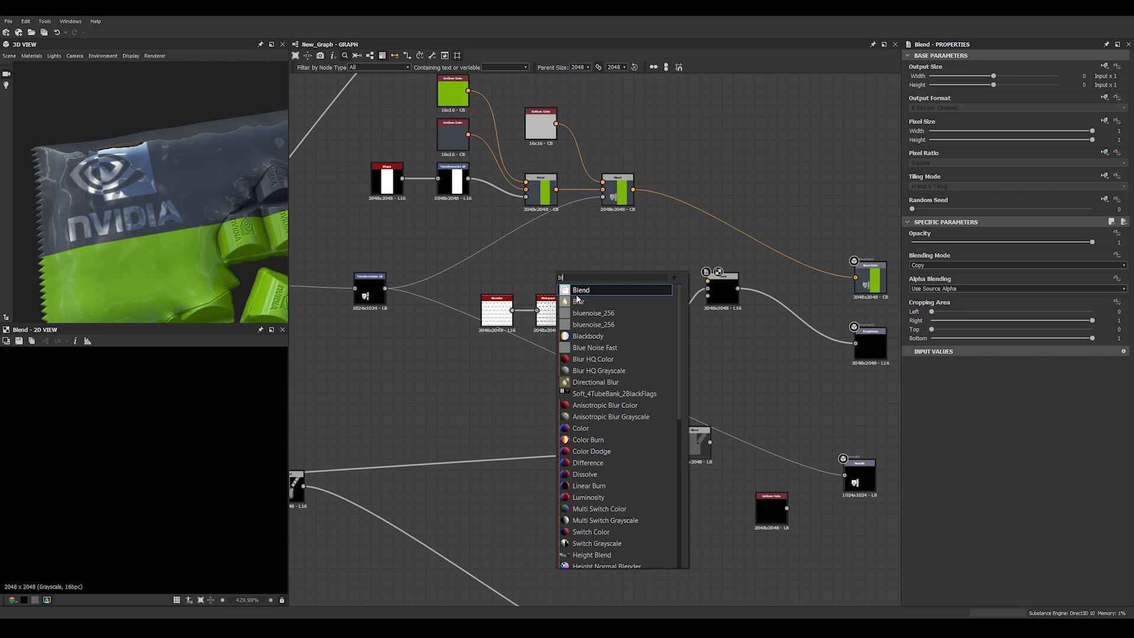
left_click(582, 290)
scroll(393, 287, "up", 2)
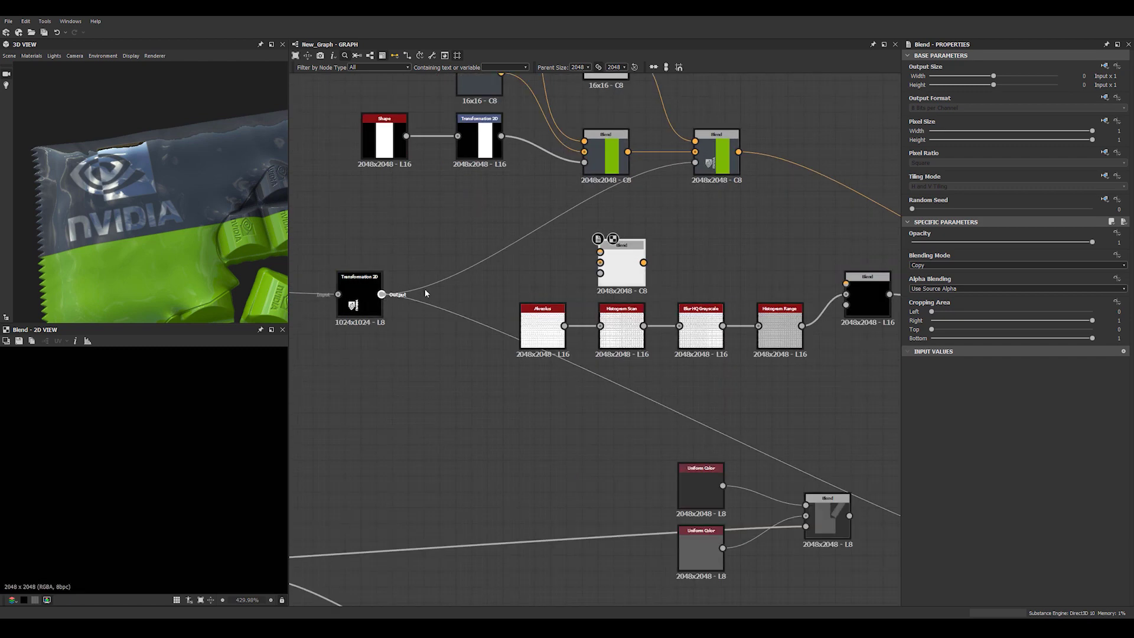
left_click_drag(632, 265, 632, 265)
left_click_drag(533, 162, 611, 267)
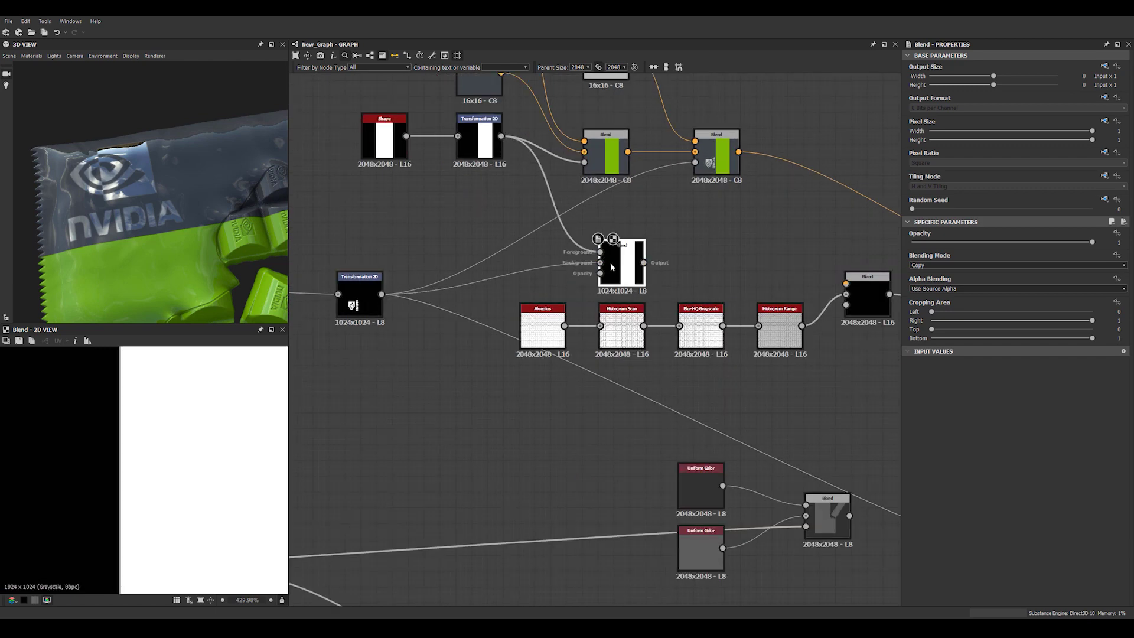
left_click(945, 265)
left_click(933, 283)
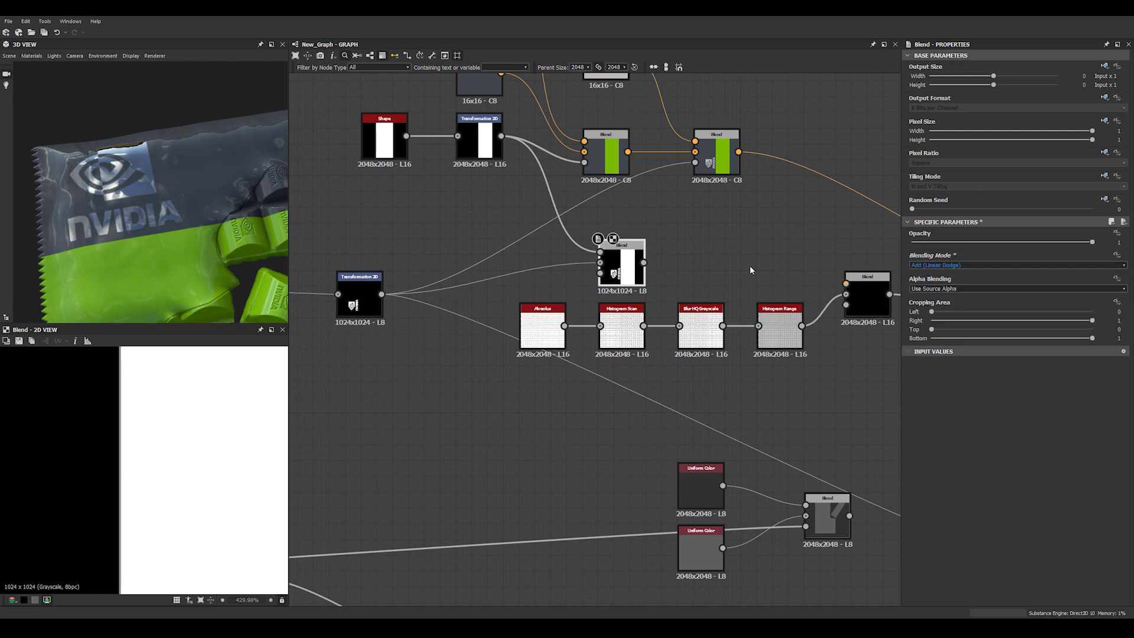
Connect the combined mask Blend to the foreground of the roughness Blend and set that Blend's mode to Subtract.
middle_click_drag(666, 274, 474, 251)
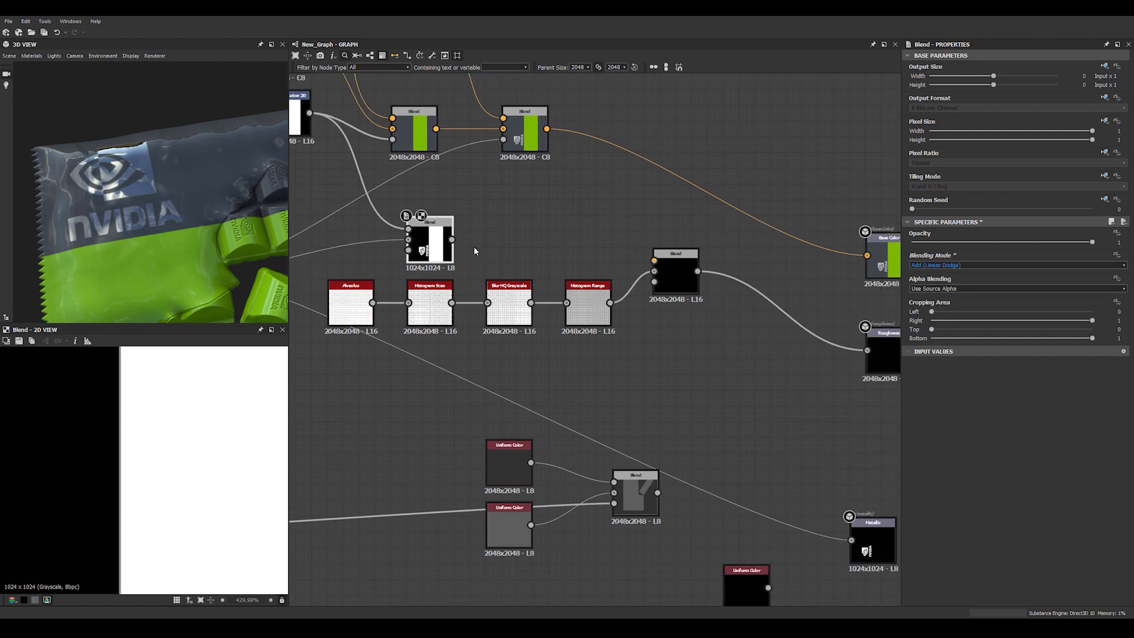
left_click(668, 260)
left_click(925, 265)
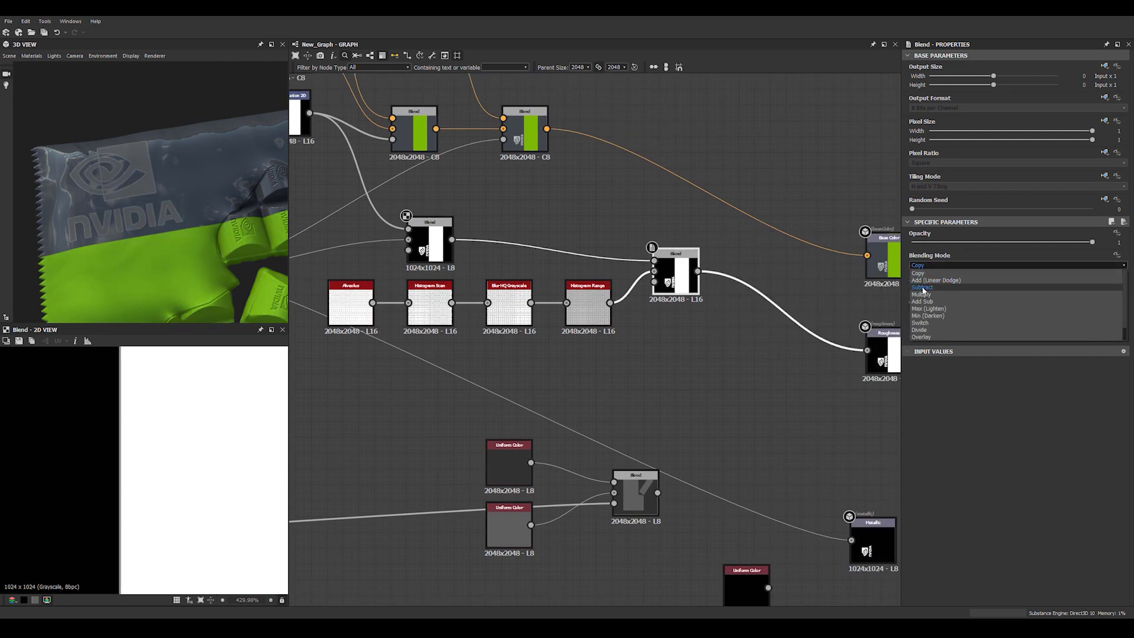
left_click(922, 287)
left_click_drag(153, 207, 153, 233)
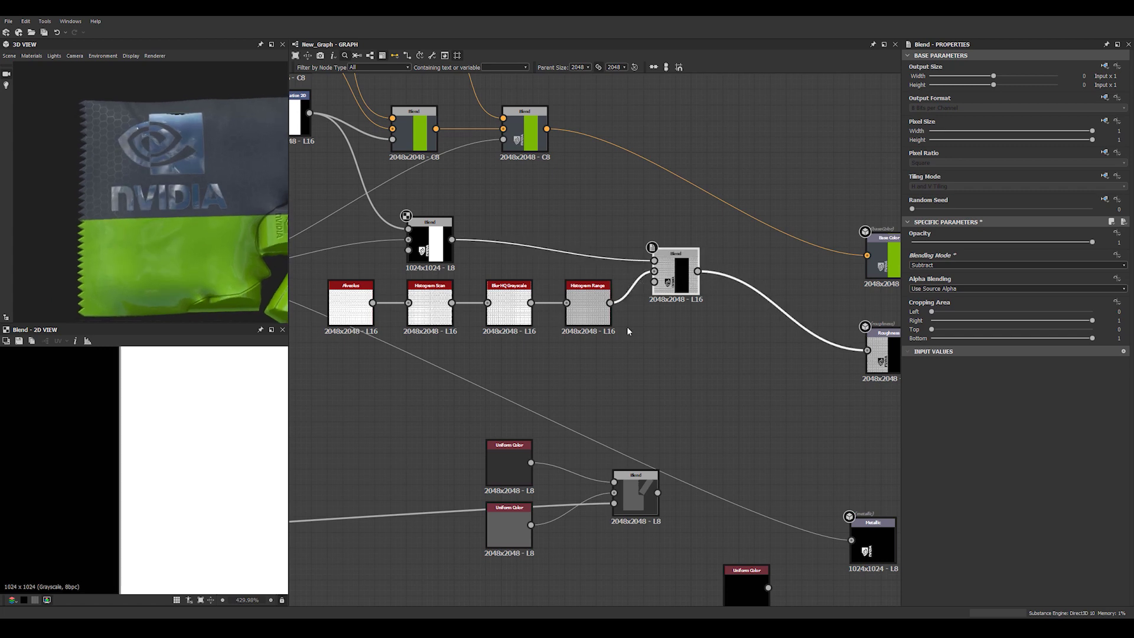
Set the Histogram Range's Position to 0.23 and check the wrapper's gloss in the 3D view.
left_click(587, 318)
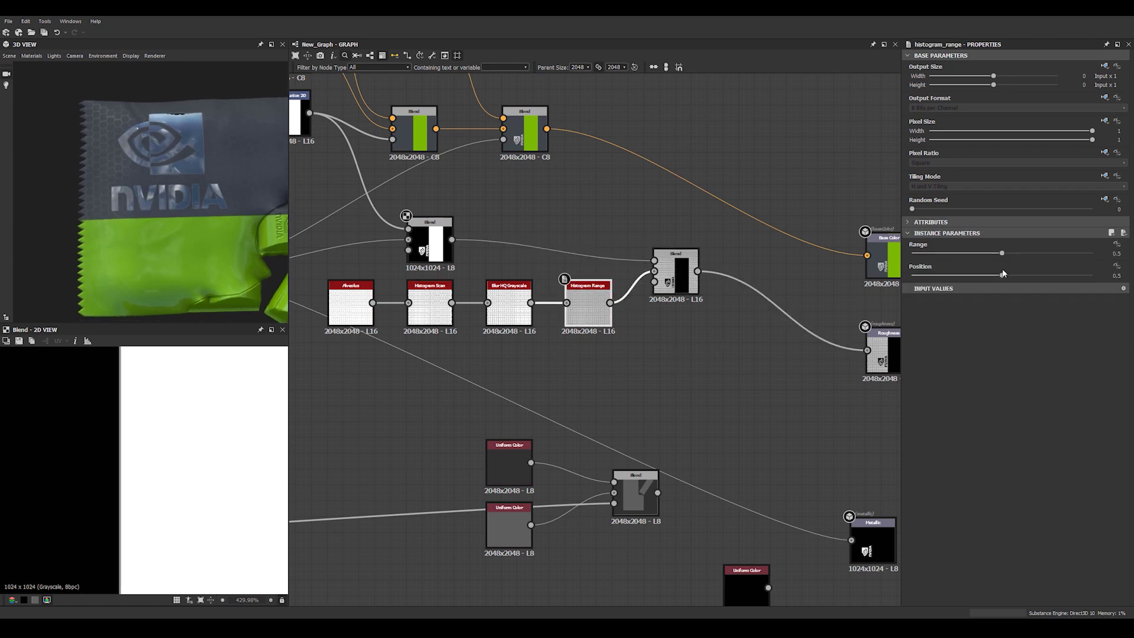
left_click_drag(1057, 289, 953, 292)
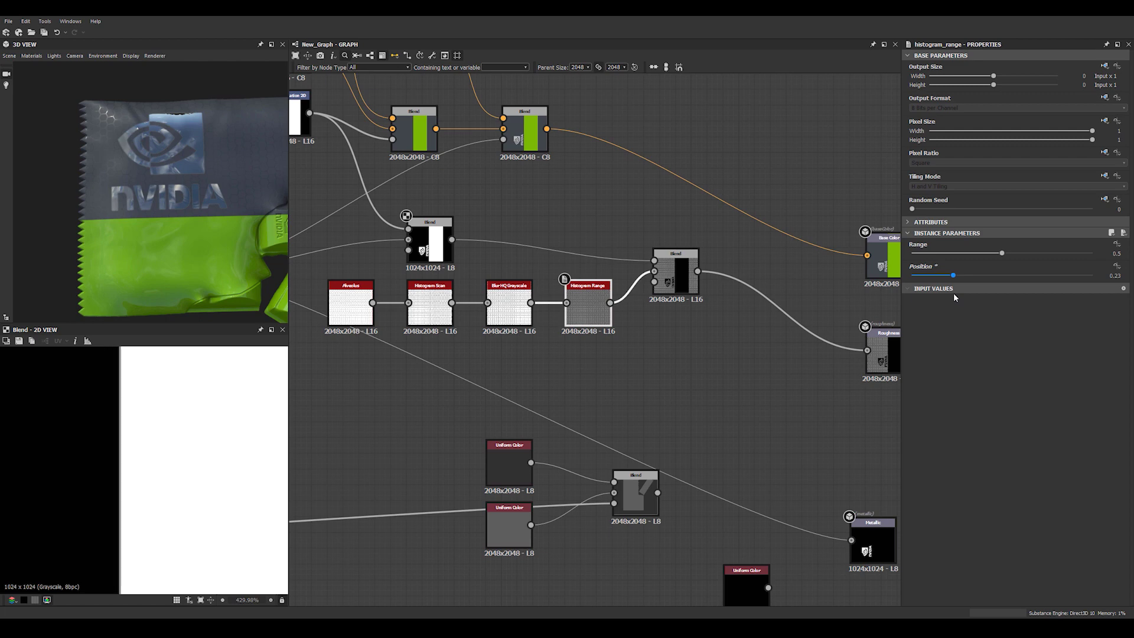
left_click_drag(157, 192, 160, 224)
Swap the mask Blend's inputs so the logo feeds the foreground and the stripe the background, keeping its Opacity at 1.
scroll(582, 315, "up", 1)
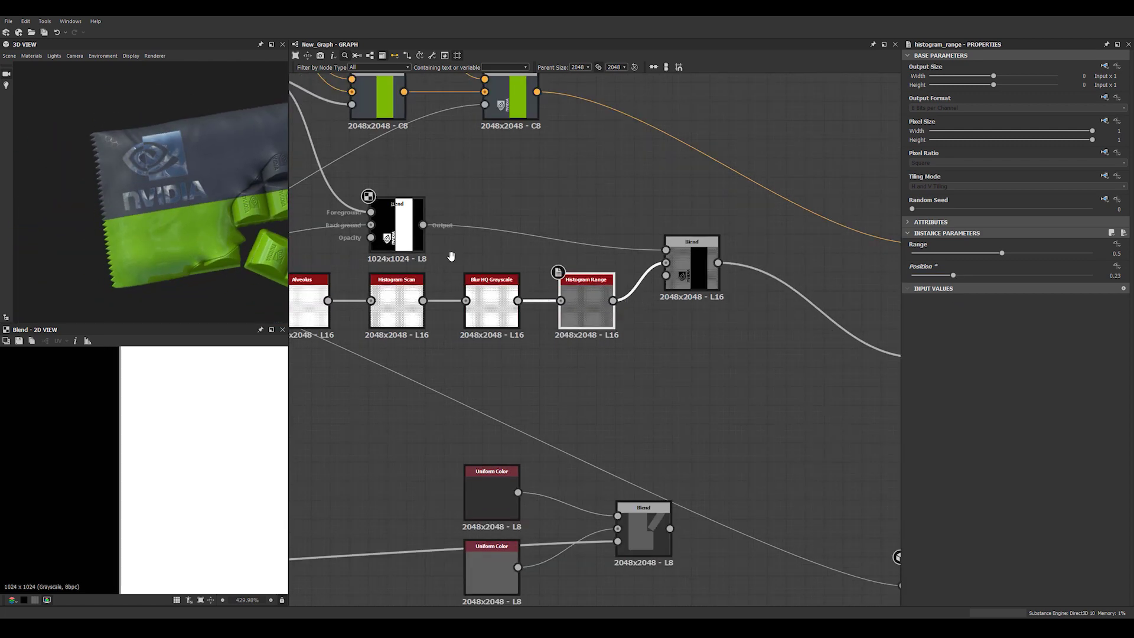
middle_click_drag(451, 256, 630, 320)
scroll(629, 320, "up", 1)
left_click(512, 259)
left_click_drag(508, 284, 539, 281)
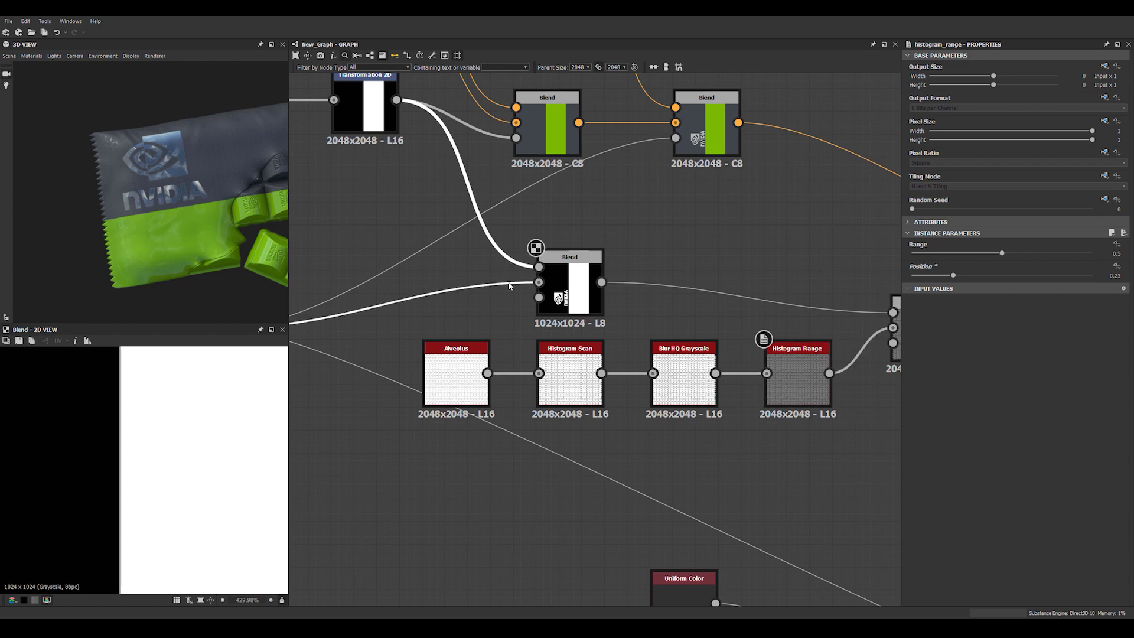
left_click(1006, 242)
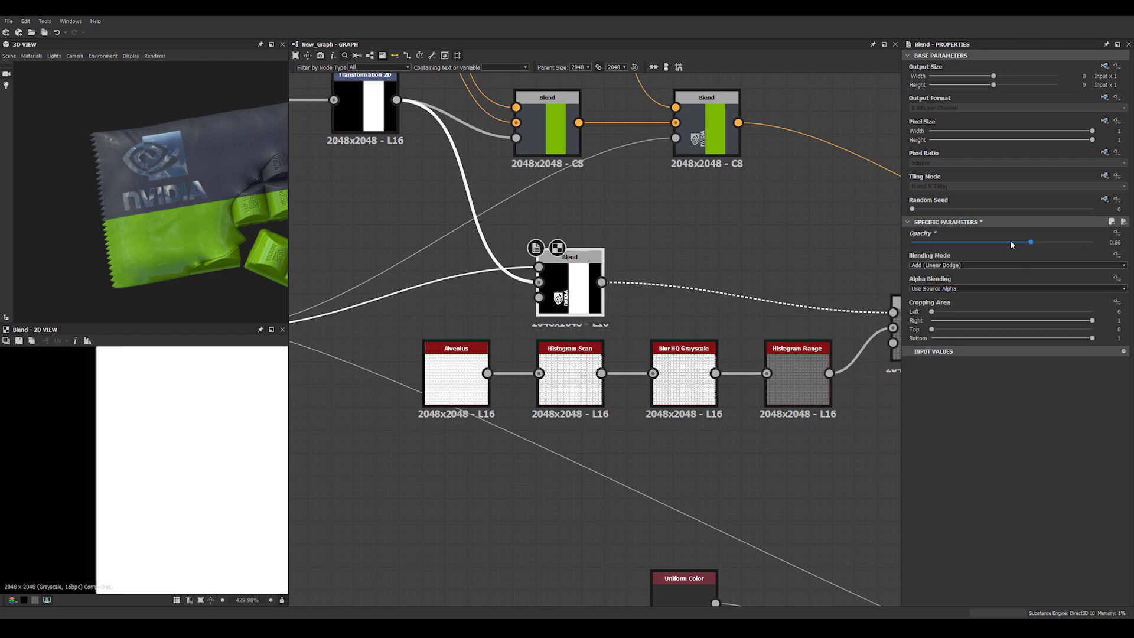
left_click_drag(1011, 242, 1110, 242)
Preview the Subtract Blend and connect the stripe's Transformation 2D directly to its foreground in place of the mask Blend.
middle_click_drag(873, 380, 604, 335)
double_click(651, 307)
scroll(598, 329, "down", 2)
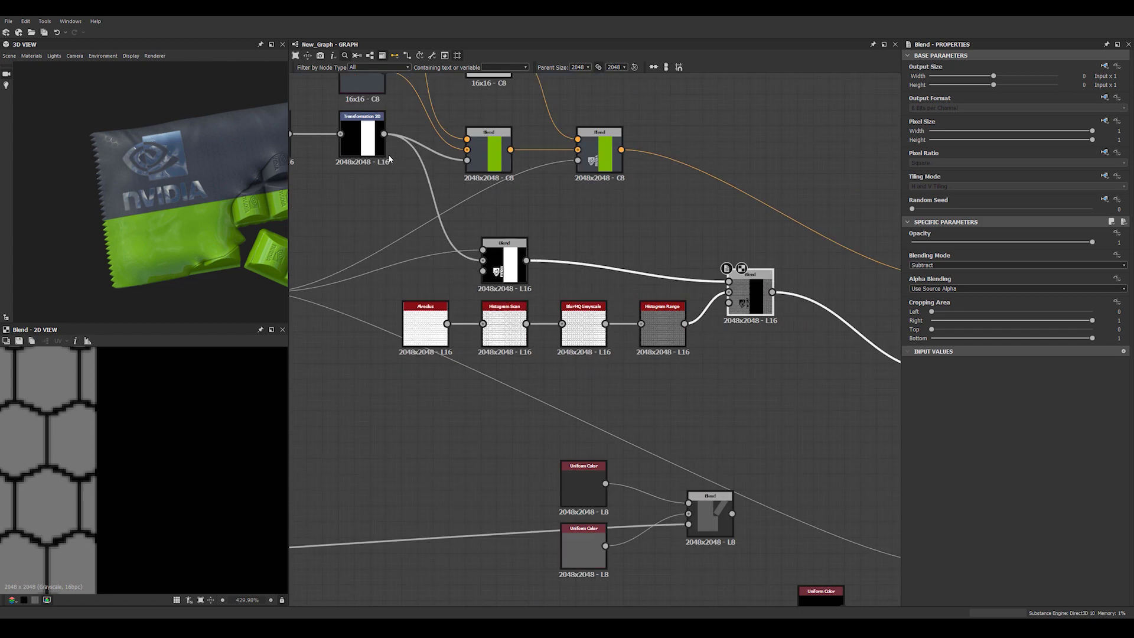
left_click_drag(384, 135, 729, 282)
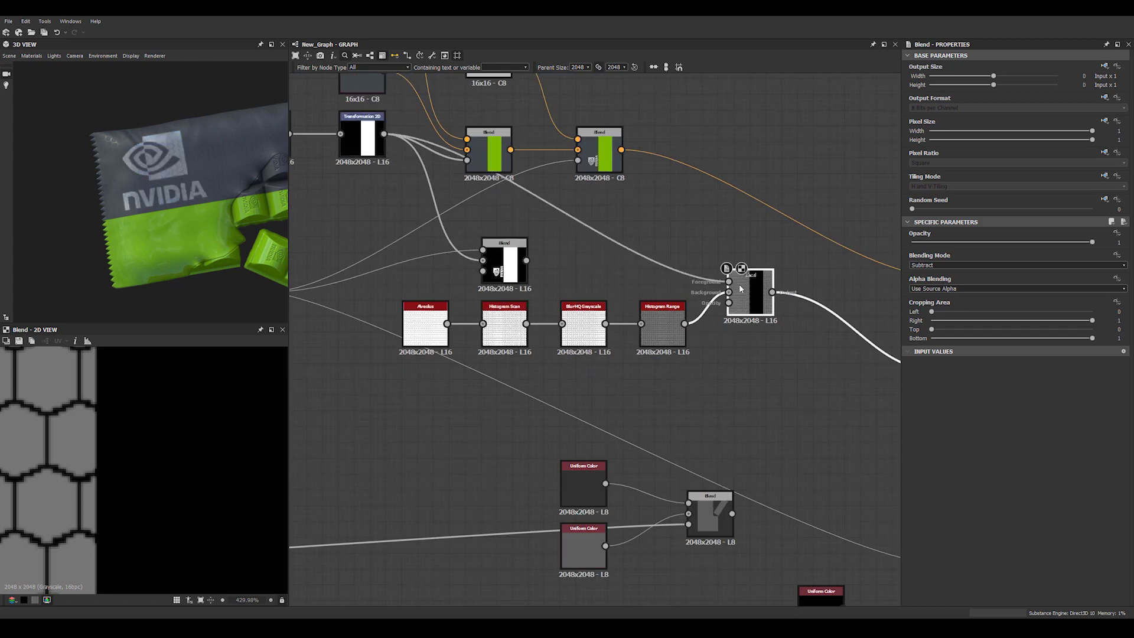
Move the base color output up and insert another Blend between the Subtract Blend and the roughness output.
scroll(650, 273, "down", 1)
middle_click_drag(651, 272, 524, 235)
left_click_drag(811, 229, 812, 110)
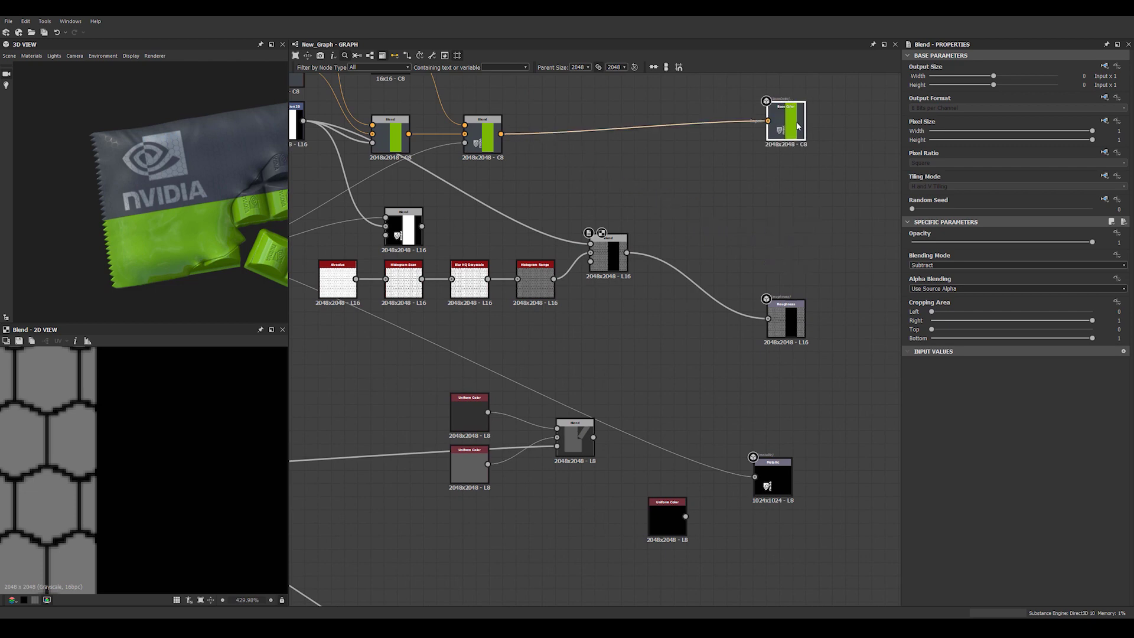
key("space")
type("b")
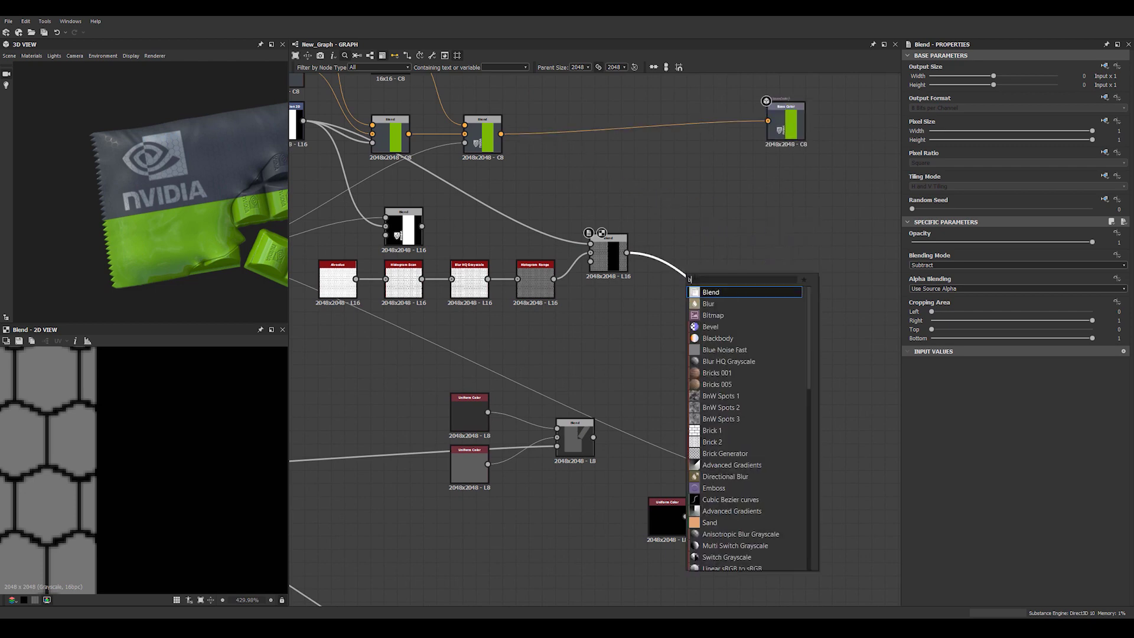
type("l")
left_click(707, 293)
left_click_drag(693, 293, 683, 221)
Connect the logo's Transformation 2D to the opacity input of the new Blend before the roughness output.
middle_click_drag(406, 176, 535, 193)
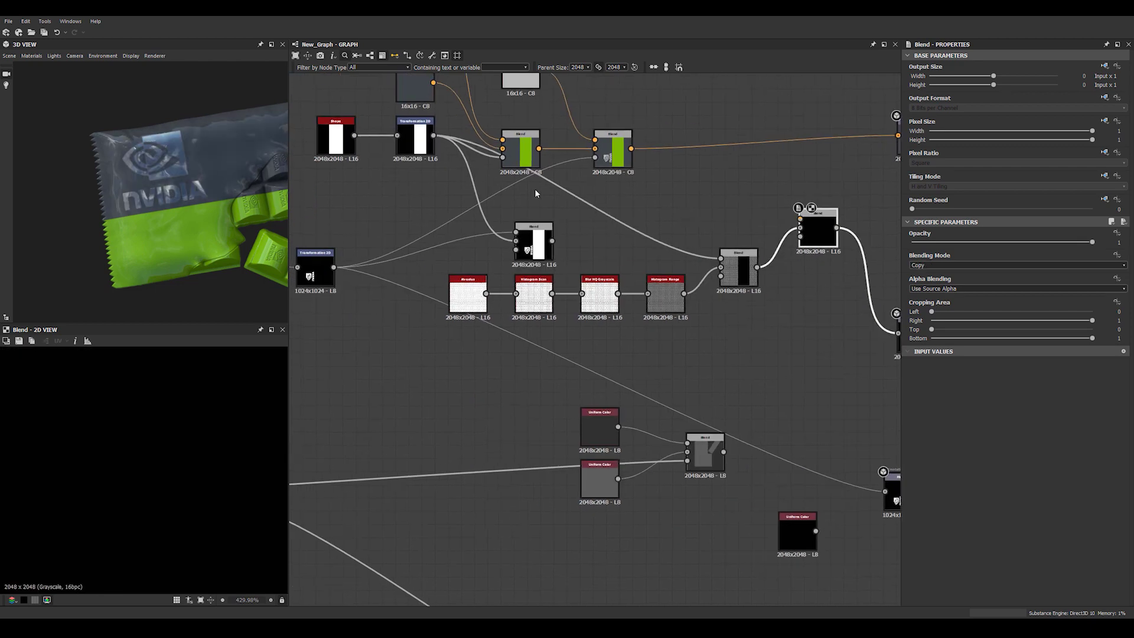
middle_click_drag(328, 240, 349, 287)
left_click_drag(340, 312, 347, 259)
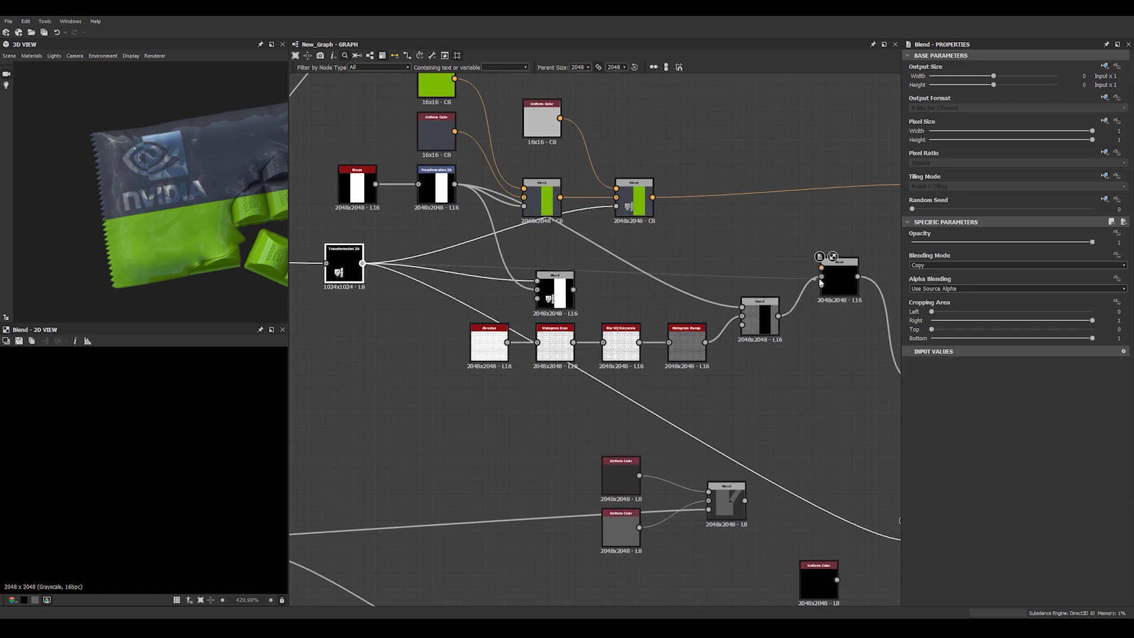
left_click_drag(819, 283, 822, 276)
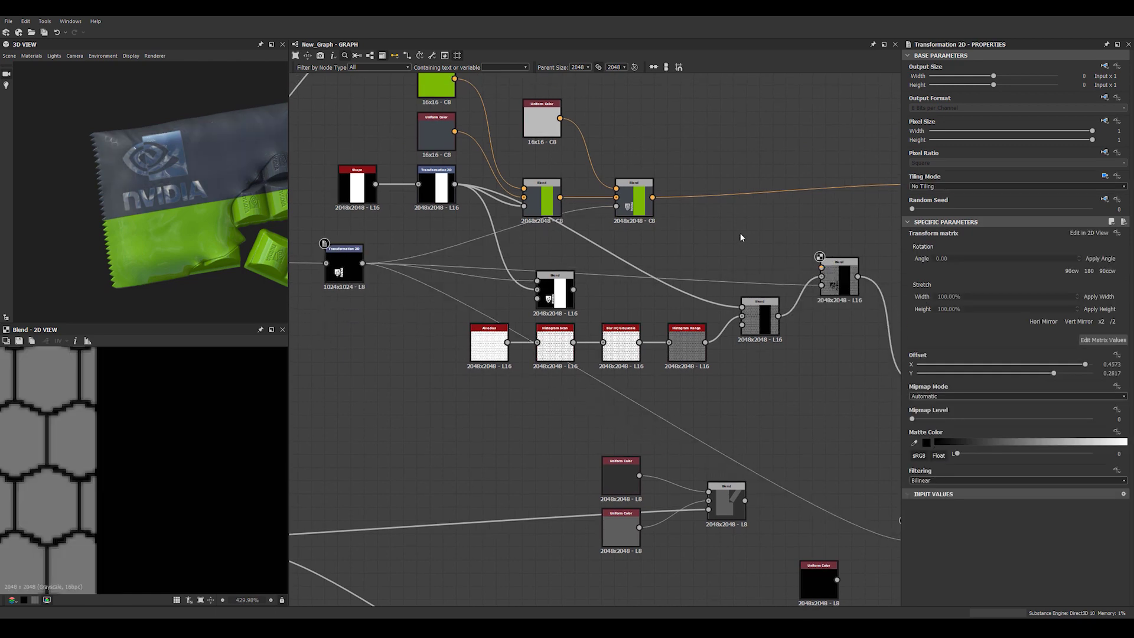
Duplicate the black grayscale Uniform Color and place the copy beside the new Blend feeding roughness.
left_click(821, 593)
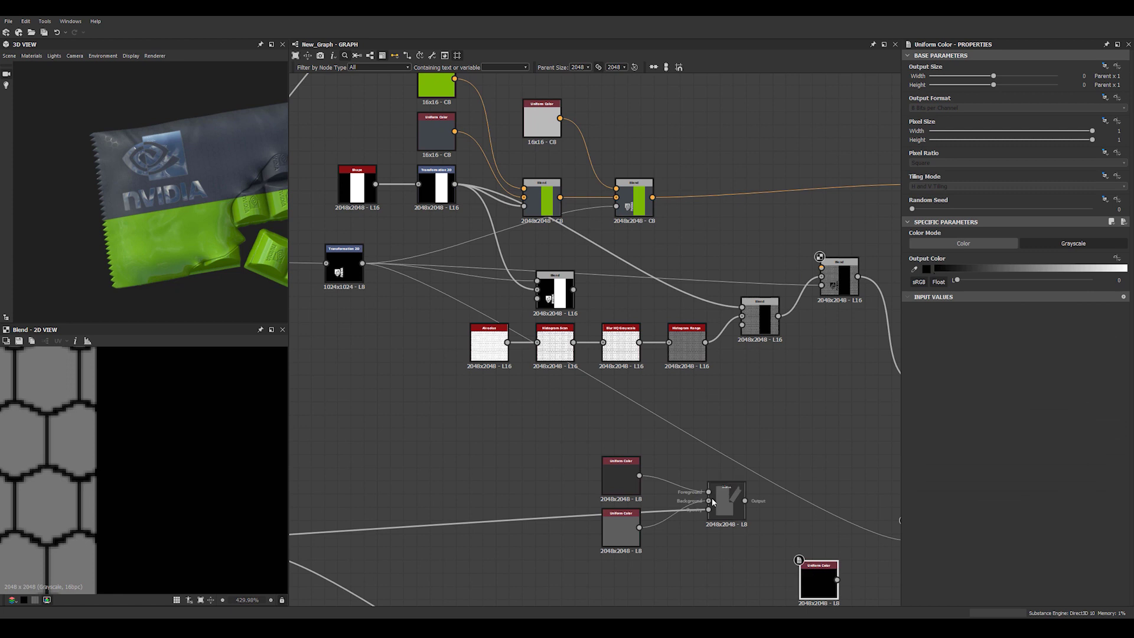
key("ctrl+d")
left_click_drag(580, 335, 780, 235)
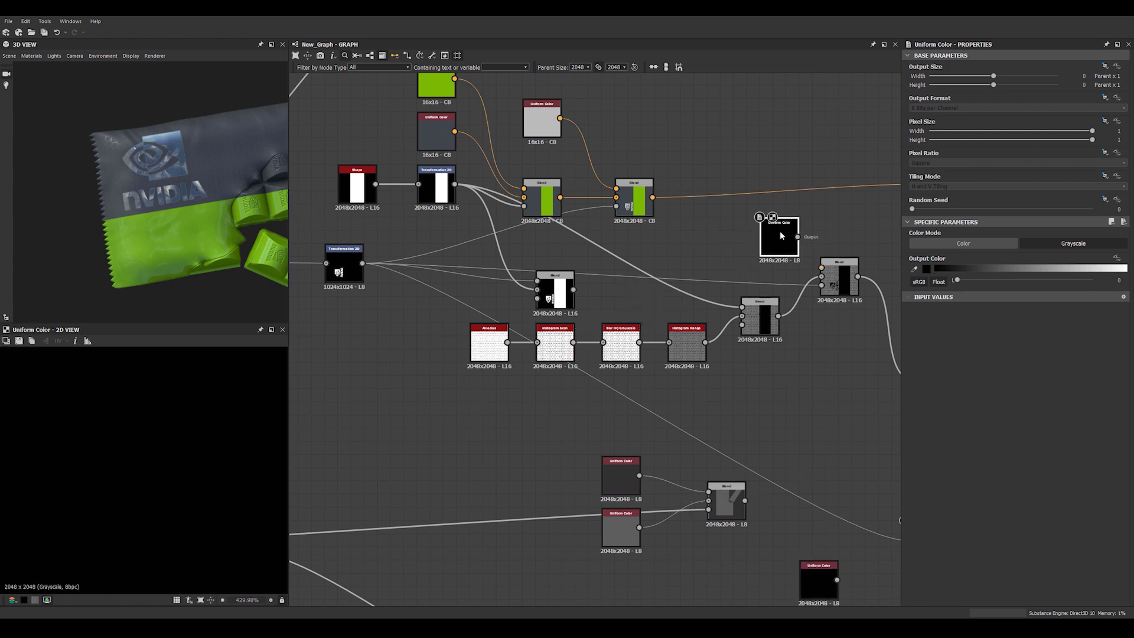
Make the copied Uniform Color's output size absolute at 16 x 16 px.
left_click(1105, 66)
left_click(878, 176)
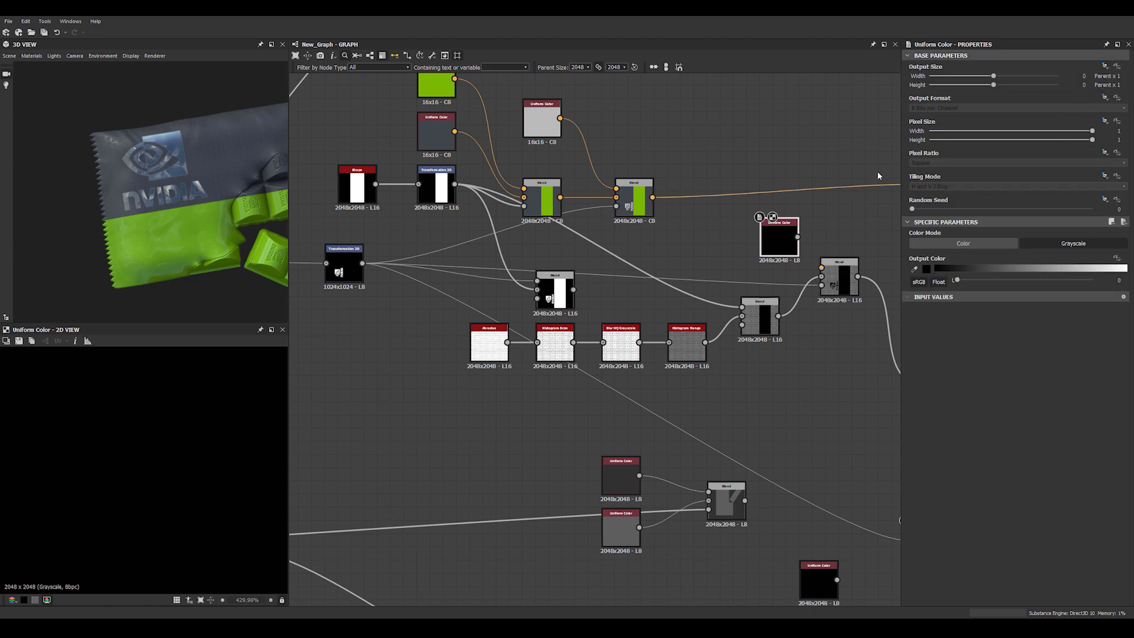
left_click(839, 278)
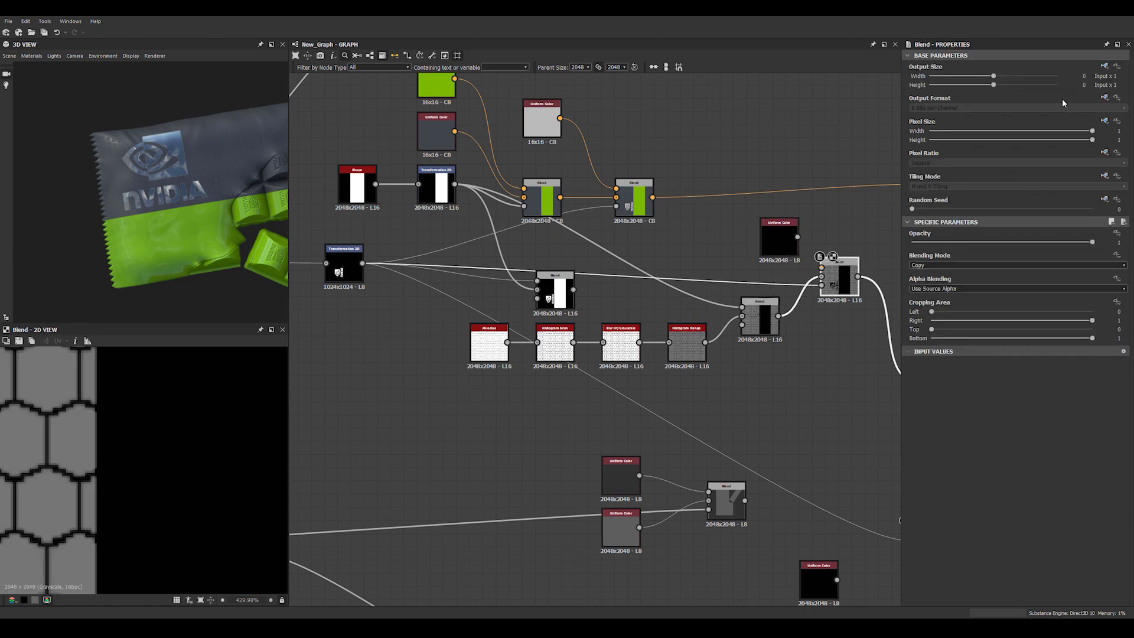
left_click(1105, 67)
left_click(1080, 88)
left_click(764, 234)
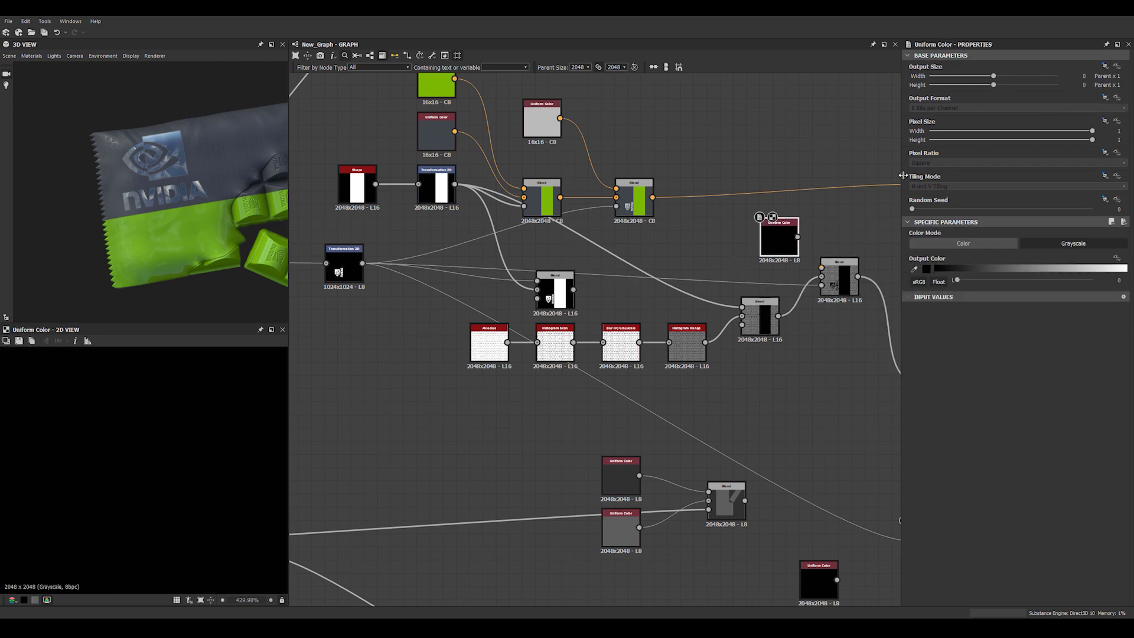
left_click(1104, 66)
left_click(1067, 76)
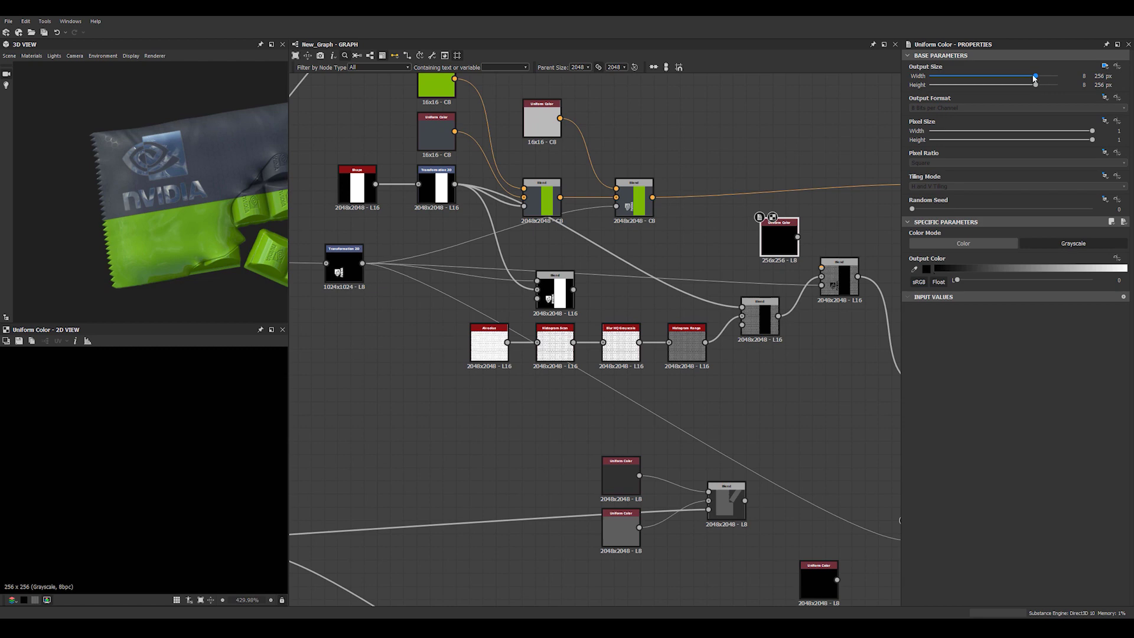
mouse_move(1034, 77)
left_mouse_down()
mouse_move(1005, 80)
mouse_move(1015, 86)
left_mouse_up()
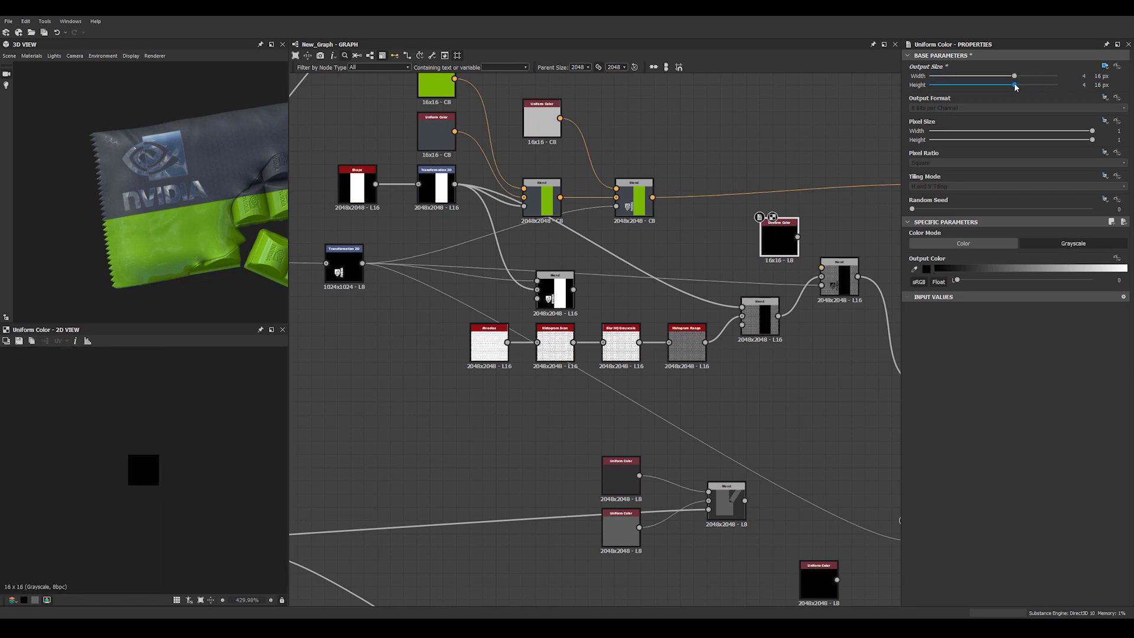
Connect the 16x16 Uniform Color to the new Blend's foreground and preview that Blend in the 2D view.
scroll(817, 248, "up", 3)
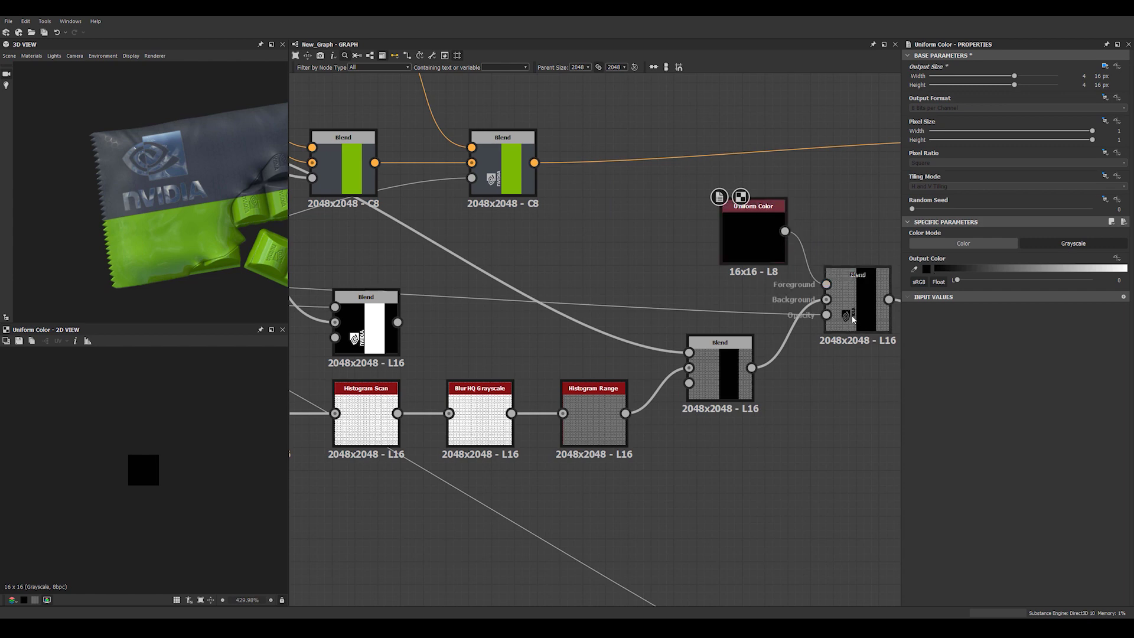
left_click(825, 335)
scroll(814, 390, "down", 5)
middle_click_drag(813, 378, 800, 349)
scroll(640, 351, "up", 3)
middle_click_drag(641, 351, 582, 334)
middle_click_drag(748, 336, 580, 307)
Set the logo Uniform Color's grayscale value to 0.21 and check the logo's gloss in the 3D view.
left_click(649, 212)
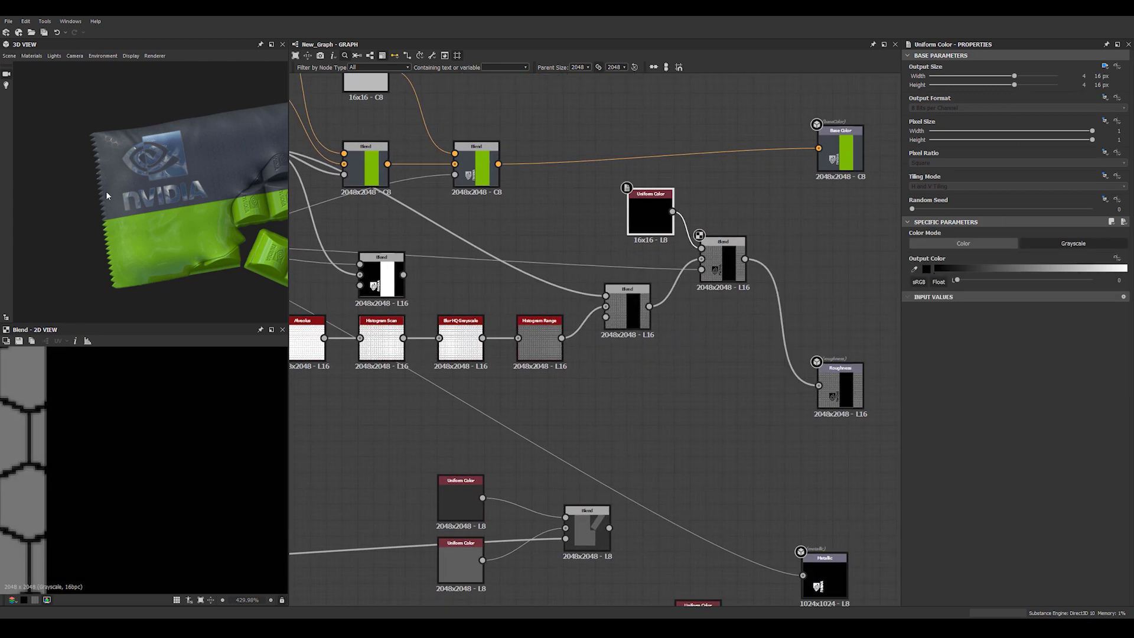
left_click(984, 281)
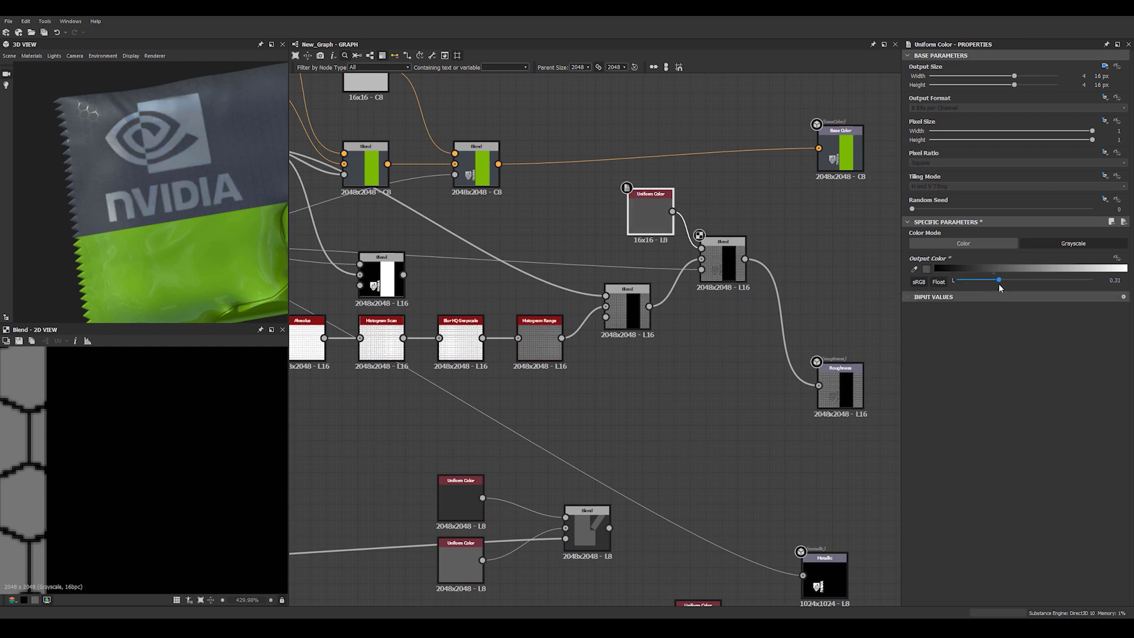
left_click_drag(977, 288, 986, 290)
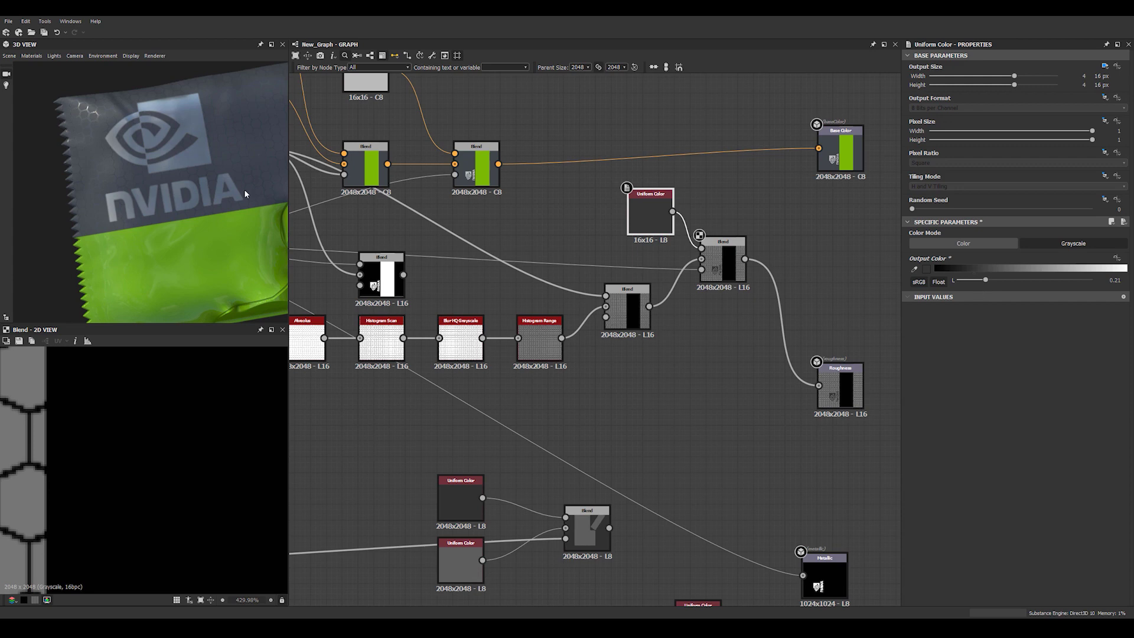
scroll(128, 182, "down", 3)
left_click_drag(171, 183, 109, 187)
scroll(188, 186, "up", 3)
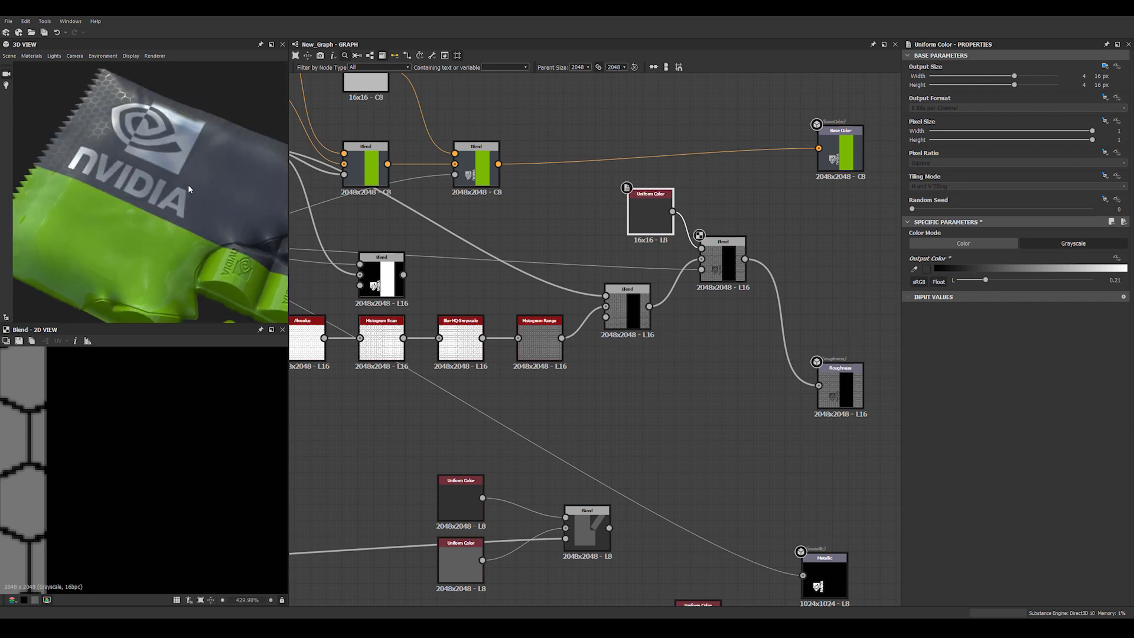
left_click_drag(188, 184, 165, 151)
Test the Subtract Blend's Opacity, leaving it at 1, and preview its whole output in the 2D view.
middle_click_drag(699, 371, 865, 414)
scroll(794, 389, "down", 2)
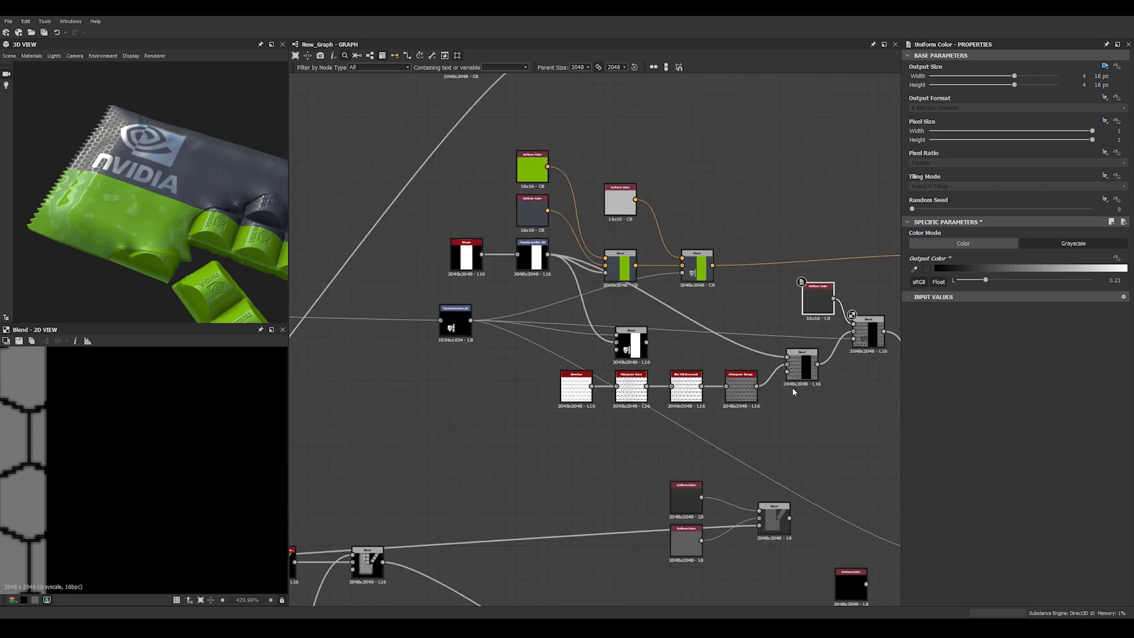
scroll(792, 388, "up", 3)
left_click(806, 335)
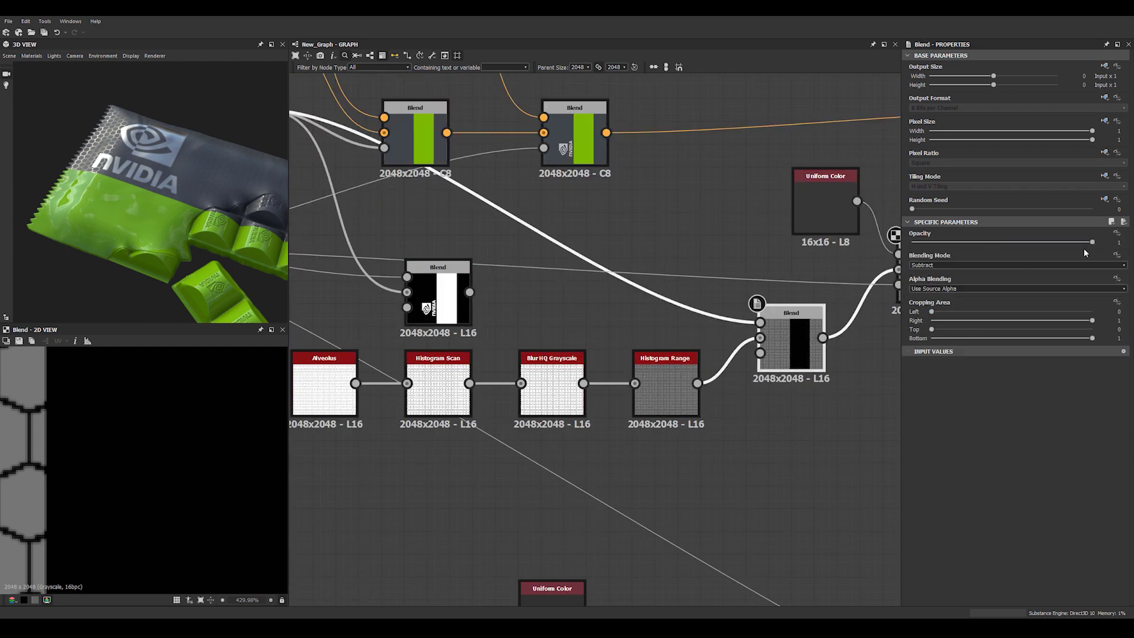
left_click_drag(1092, 242, 1122, 273)
middle_click_drag(761, 387, 683, 352)
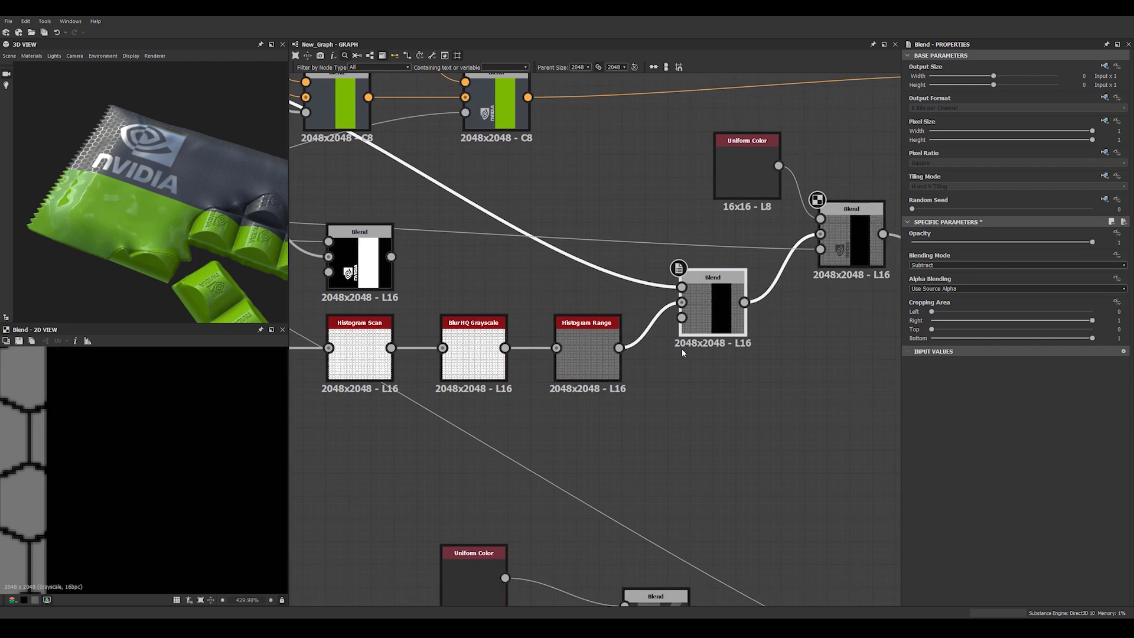
double_click(716, 311)
scroll(105, 446, "down", 10)
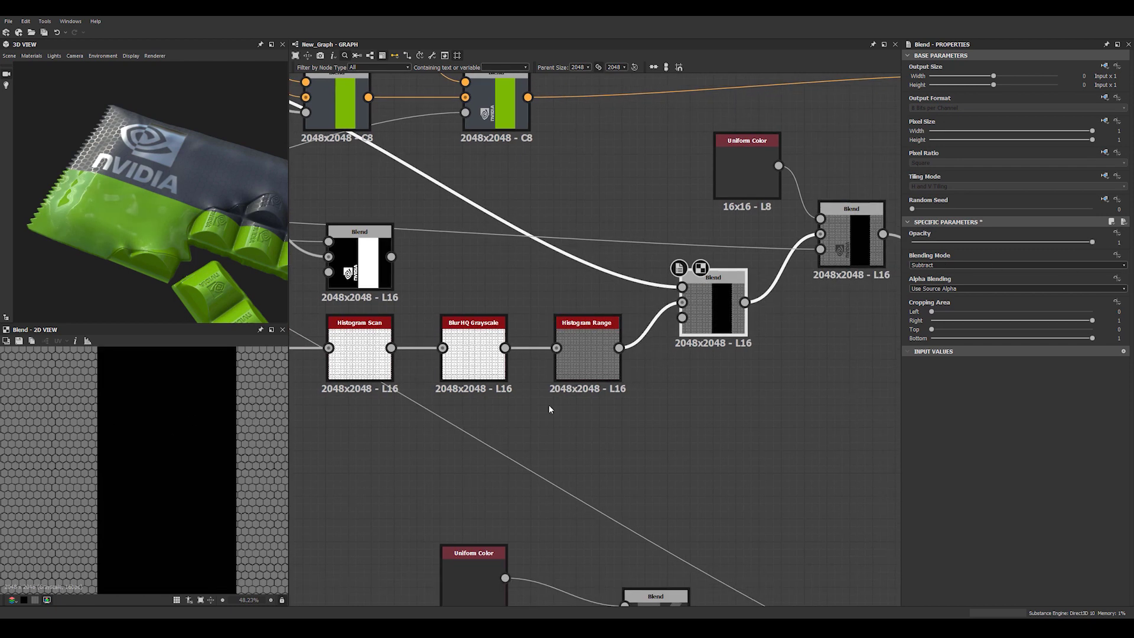
scroll(744, 363, "down", 5)
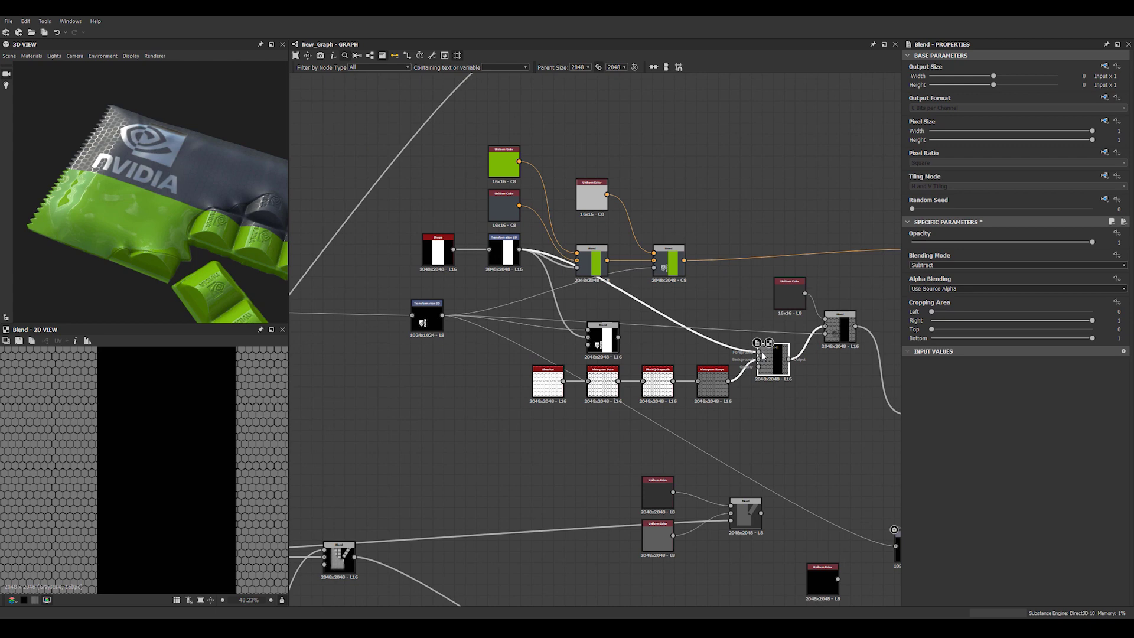
Move the stripe mask's connection on the Subtract Blend from foreground to opacity.
scroll(759, 368, "up", 4)
left_click_drag(759, 337, 759, 367, "shift")
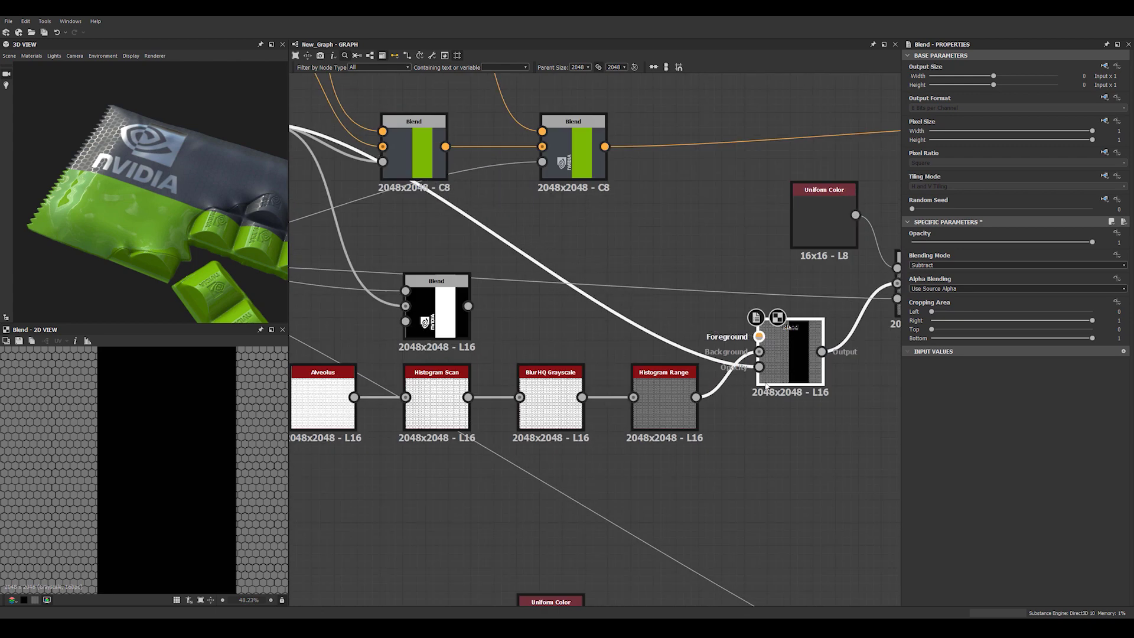
left_click(815, 437)
Copy the 16x16 Uniform Color and connect the copy to the Subtract Blend's foreground.
left_click(825, 213)
key("ctrl+c")
key("ctrl+v")
left_click_drag(603, 343, 672, 287)
left_click_drag(764, 336, 759, 336)
Change the stripe Blend's Blending Mode from Subtract to Copy.
left_click(792, 369)
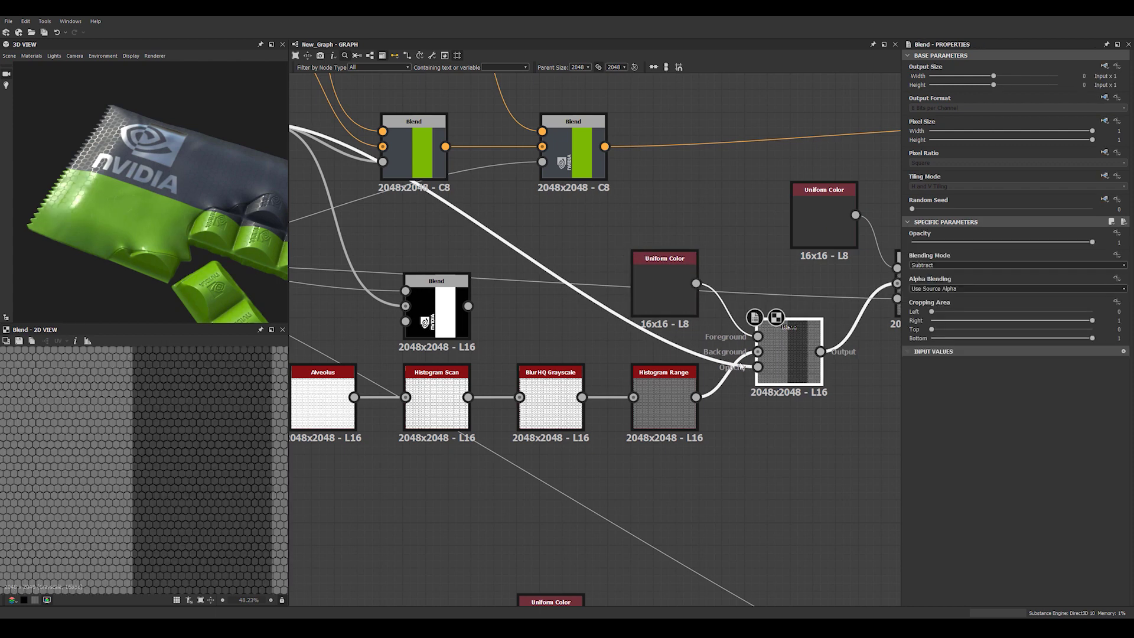
double_click(760, 368)
double_click(782, 363)
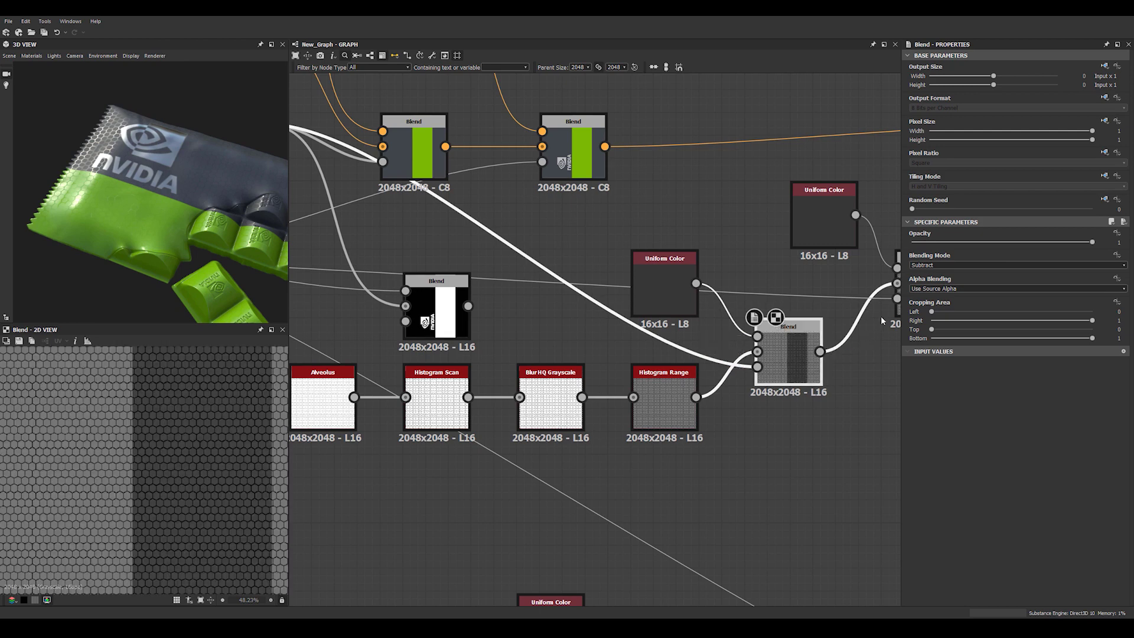
left_click(921, 266)
left_click(921, 274)
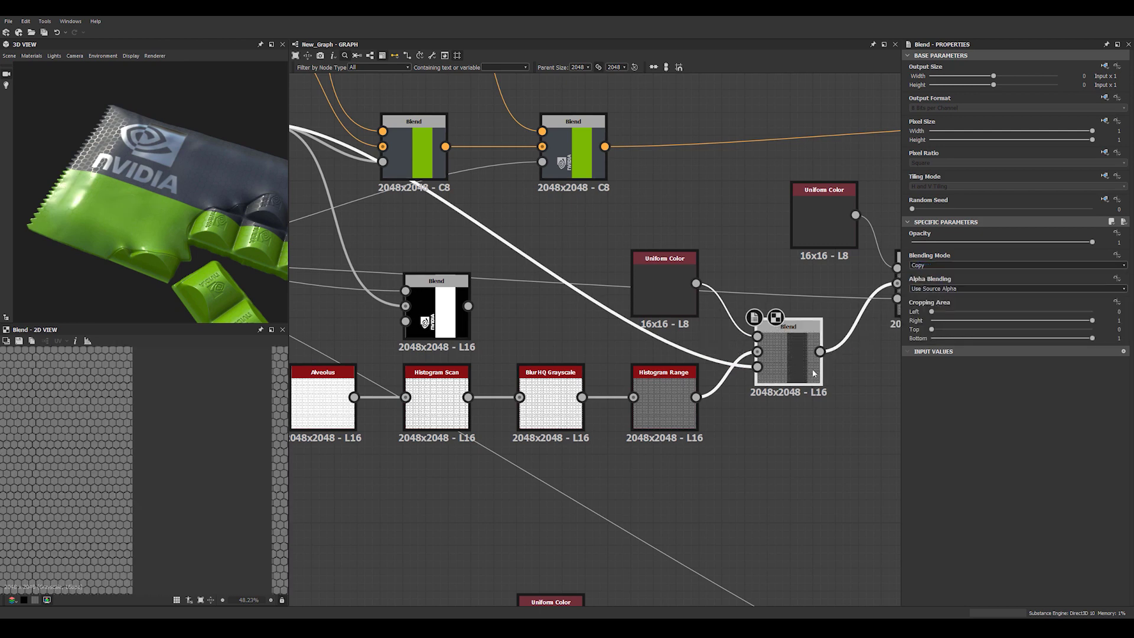
Set the stripe Uniform Color's grayscale value to 0.14 and check the green stripe's gloss in the 3D view.
middle_click_drag(810, 411, 698, 396)
left_click(698, 396)
left_click(561, 283)
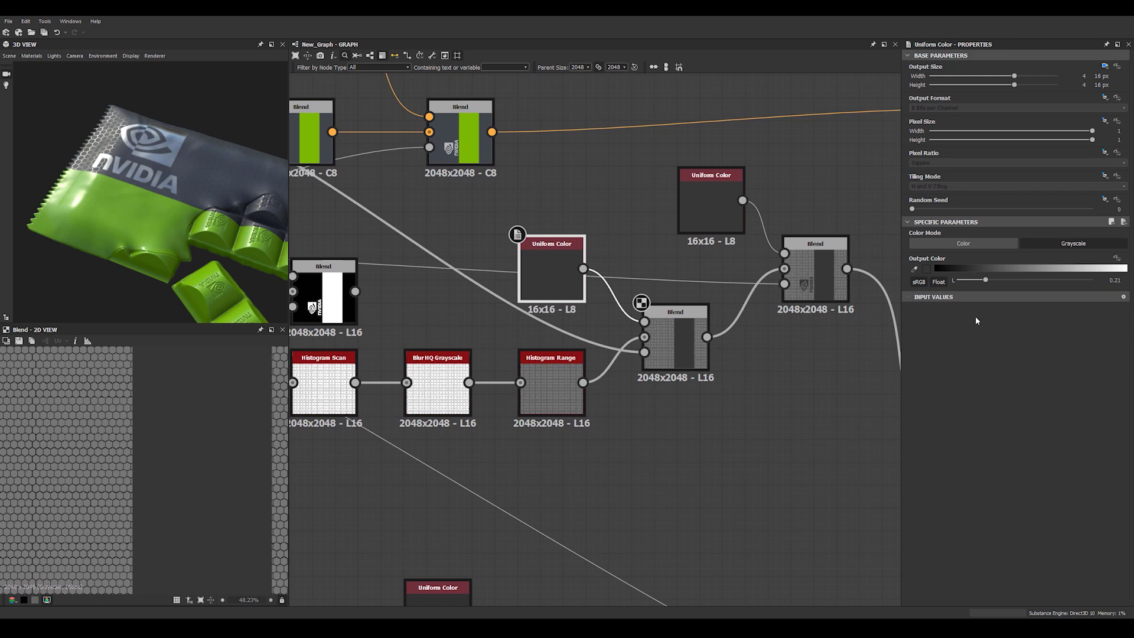
left_click_drag(985, 281, 976, 282)
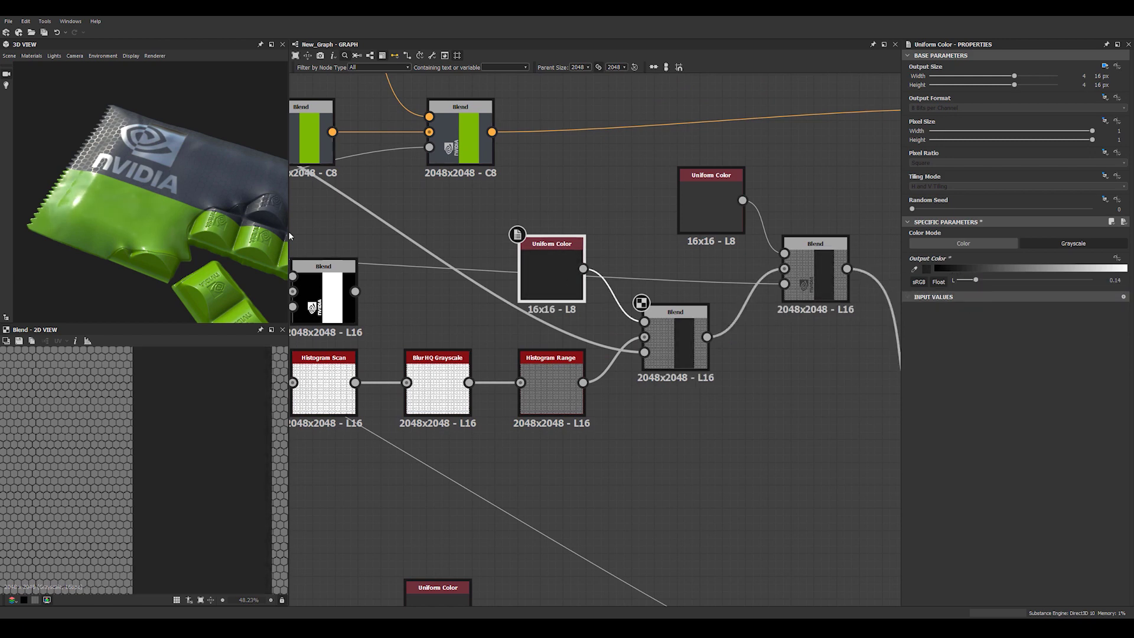
left_click_drag(182, 182, 159, 213)
Move the Roughness output node up in line with the final Blend.
left_click(621, 191)
scroll(620, 193, "down", 4)
middle_click_drag(678, 296, 763, 346)
middle_click_drag(669, 278, 546, 269)
scroll(649, 338, "up", 1)
left_click_drag(755, 360, 759, 271)
middle_click_drag(640, 332, 727, 337)
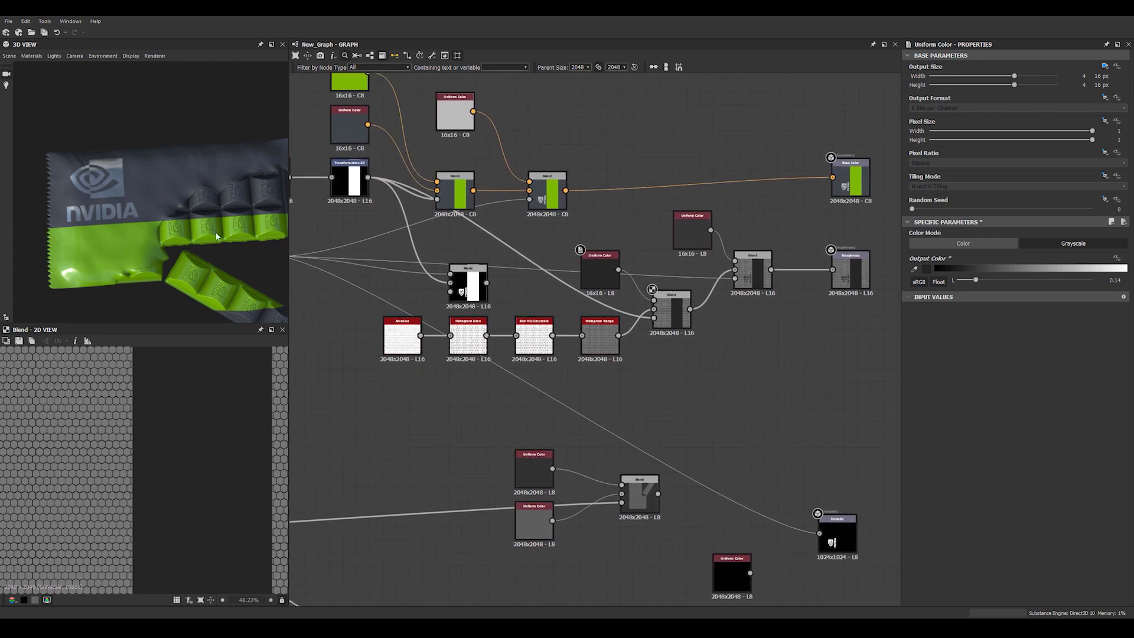
Preview the torn wrapper's Subtract Blend and the Warp feeding it in the 2D view.
scroll(615, 368, "down", 2)
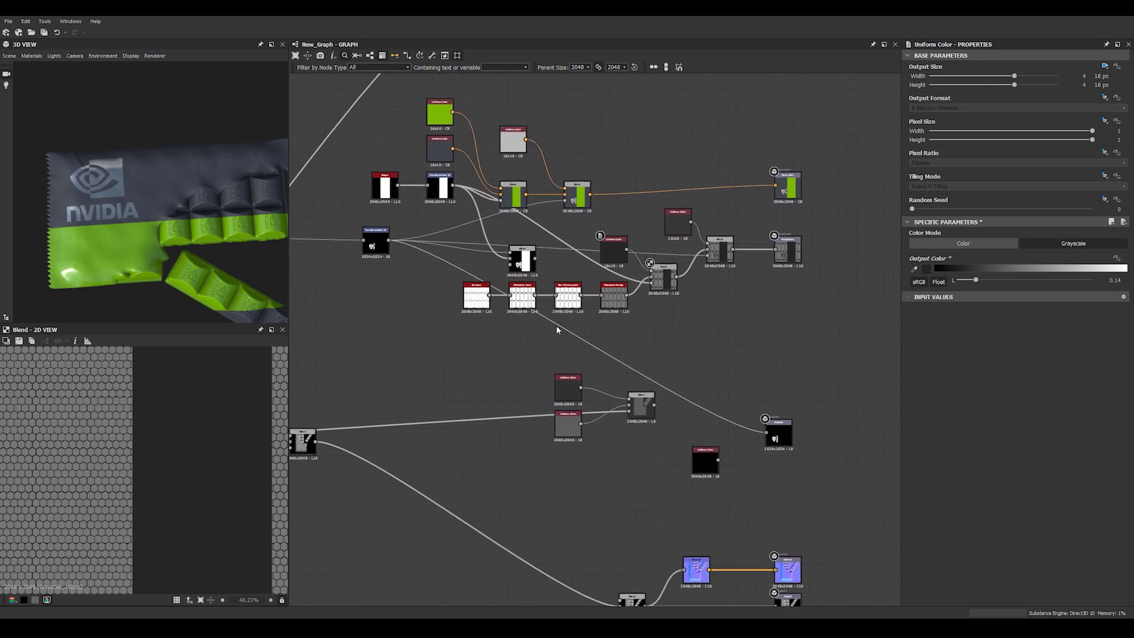
left_click_drag(212, 230, 153, 236)
scroll(491, 360, "down", 2)
scroll(492, 364, "up", 5)
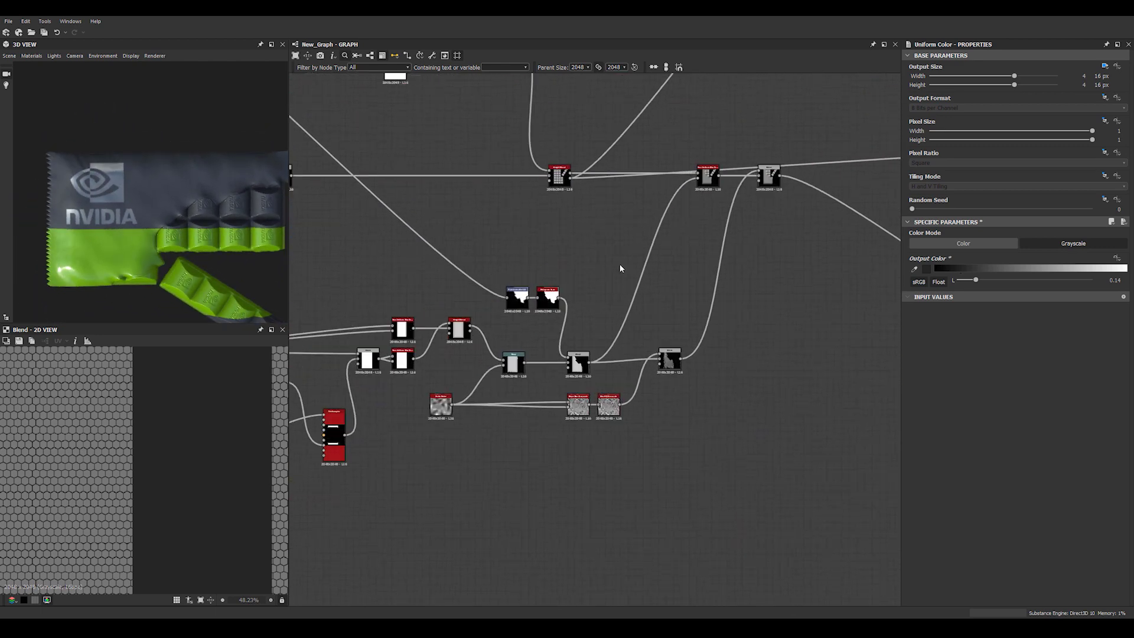
middle_click_drag(595, 279, 554, 293)
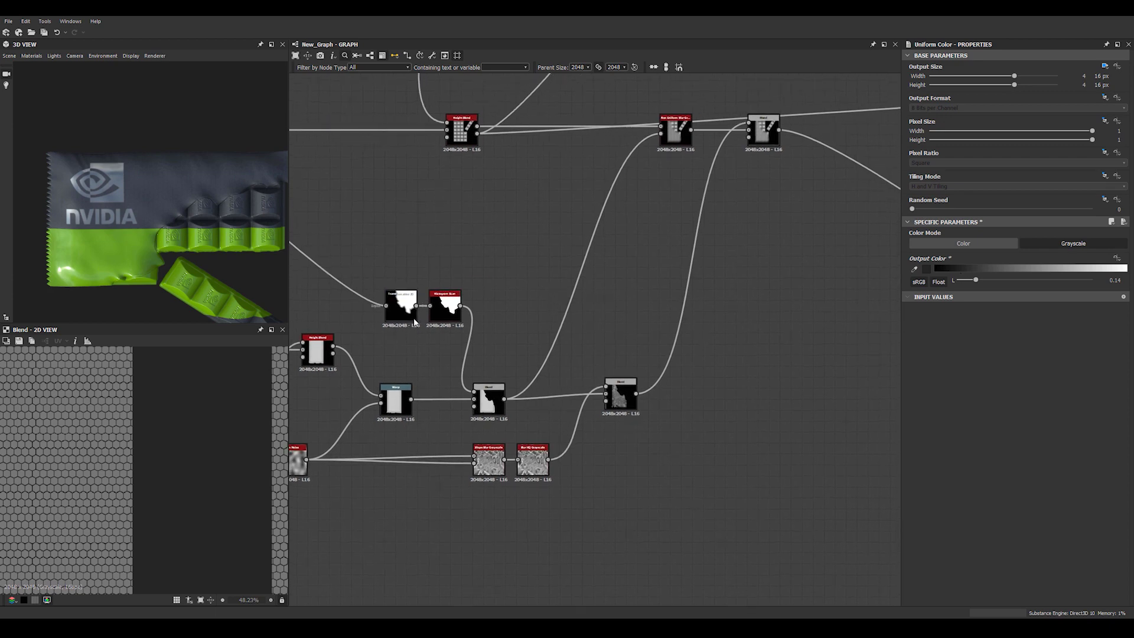
scroll(414, 318, "up", 3)
left_click(543, 466)
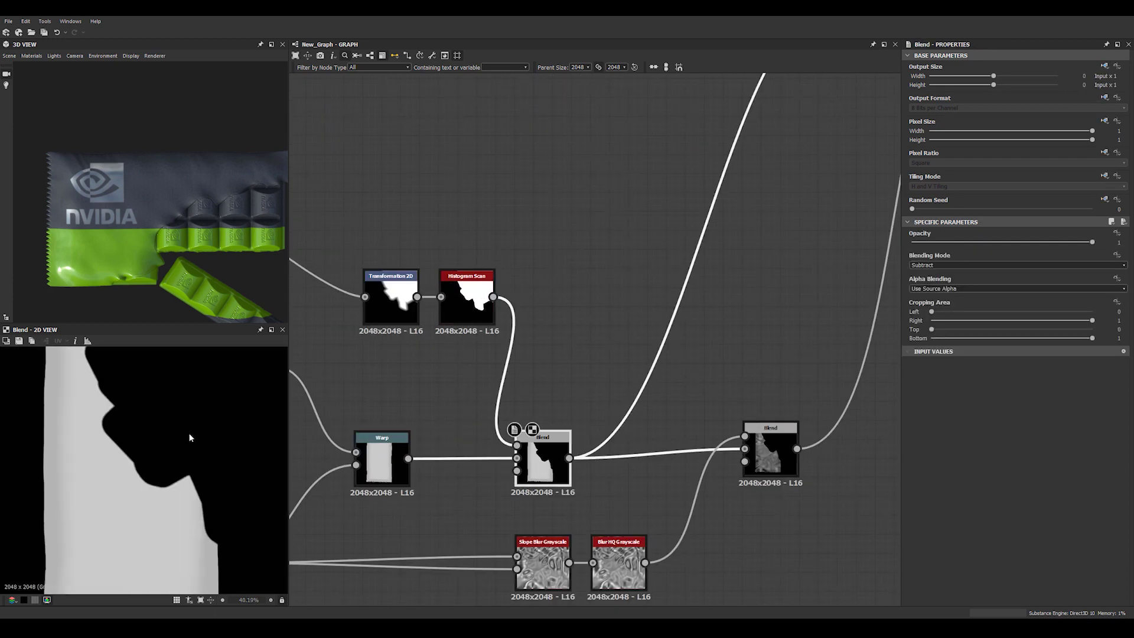
scroll(190, 437, "down", 3)
left_click(377, 468)
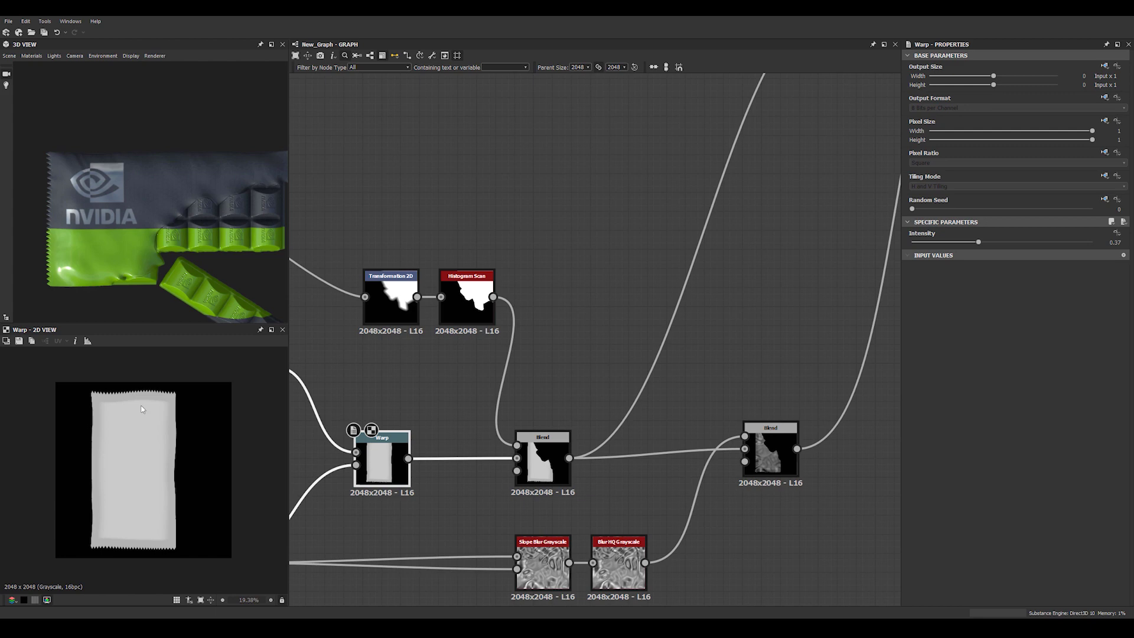
left_click(552, 473)
Add a Slope Blur Grayscale node in the empty space beside the torn wrapper's Blends.
middle_click_drag(766, 338, 616, 331)
middle_click_drag(829, 403, 809, 388)
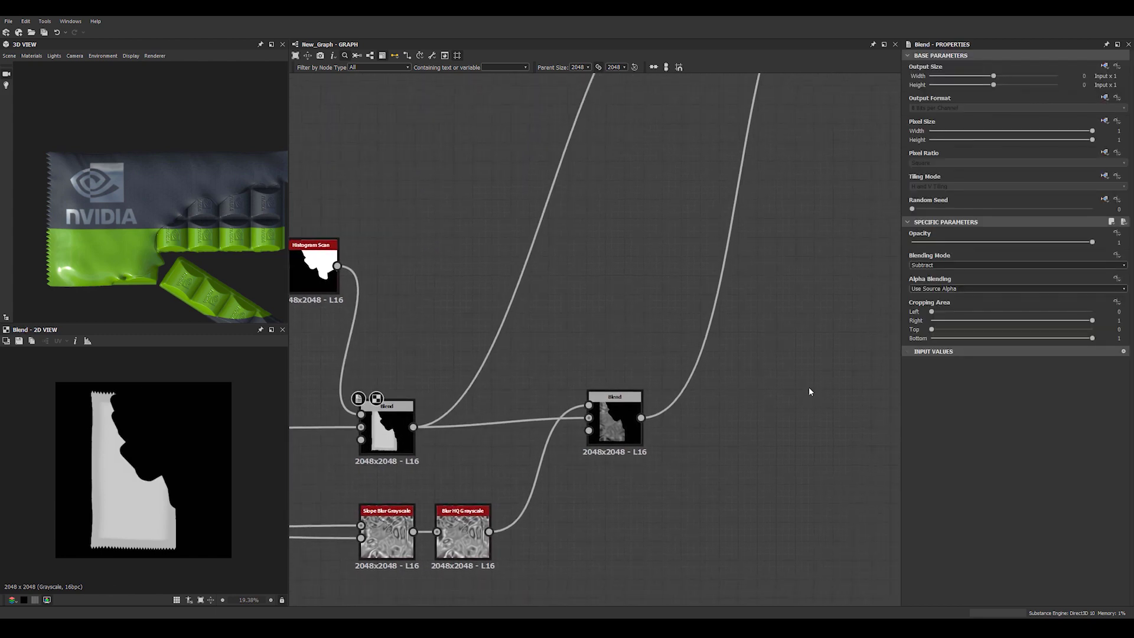
key("space")
type("slop")
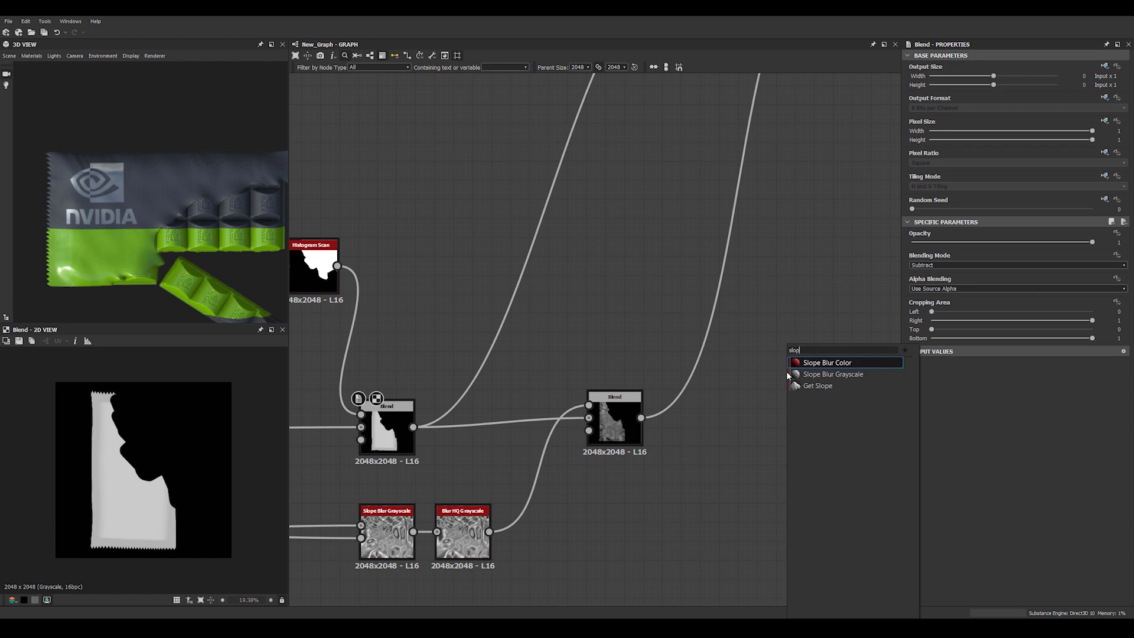
left_click(787, 374)
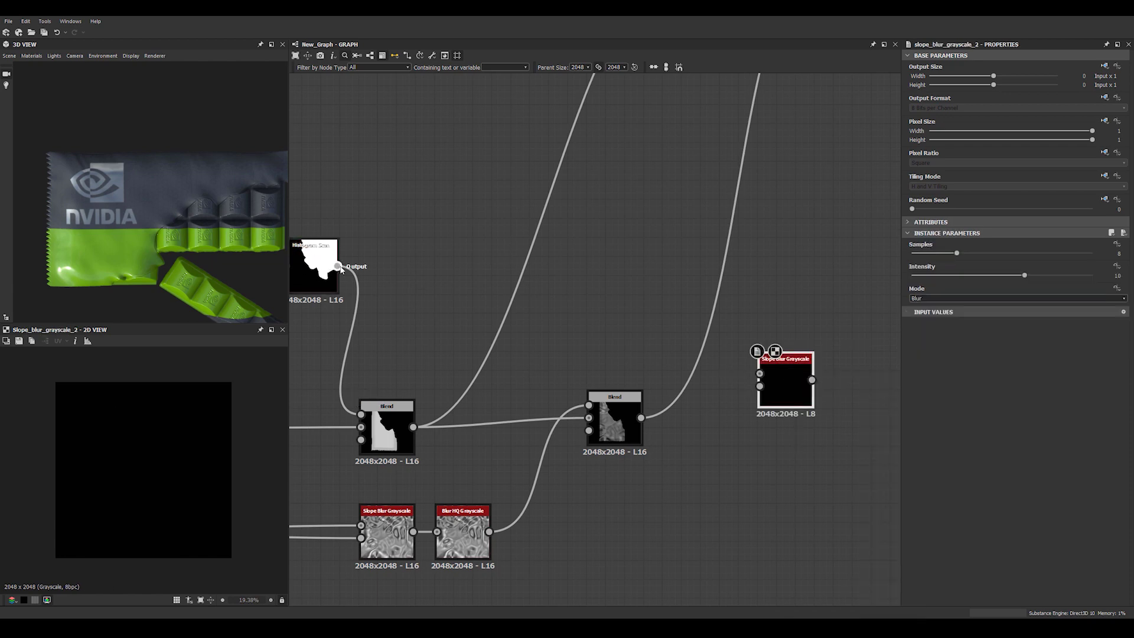
Connect the torn-shape Histogram Scan to the new Slope Blur Grayscale's first input.
left_click_drag(337, 267, 759, 373)
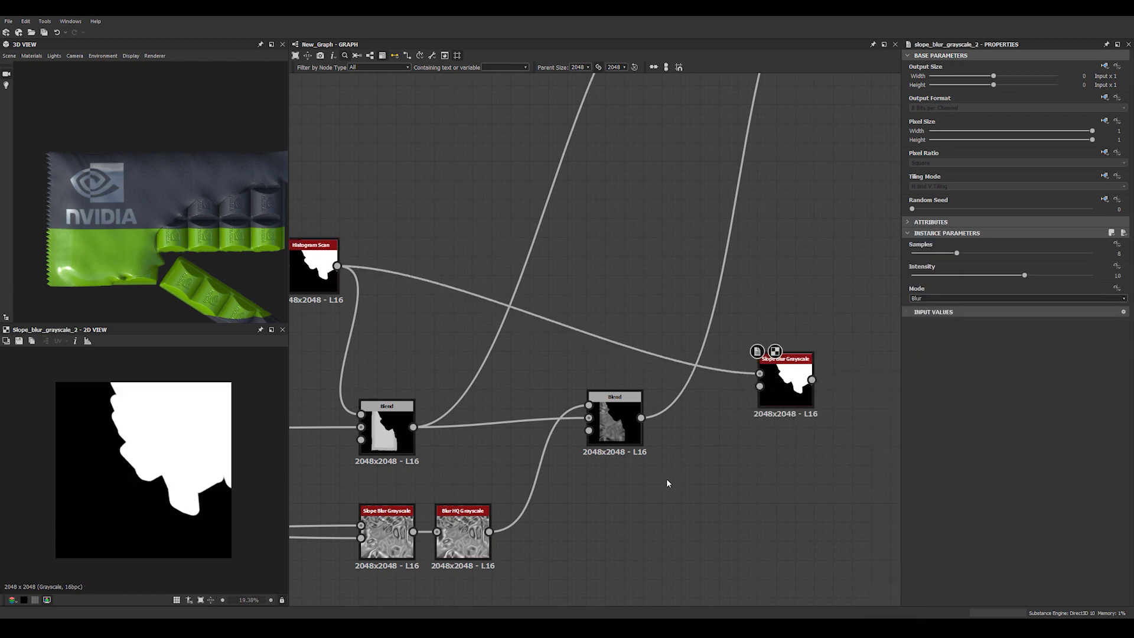
key("space")
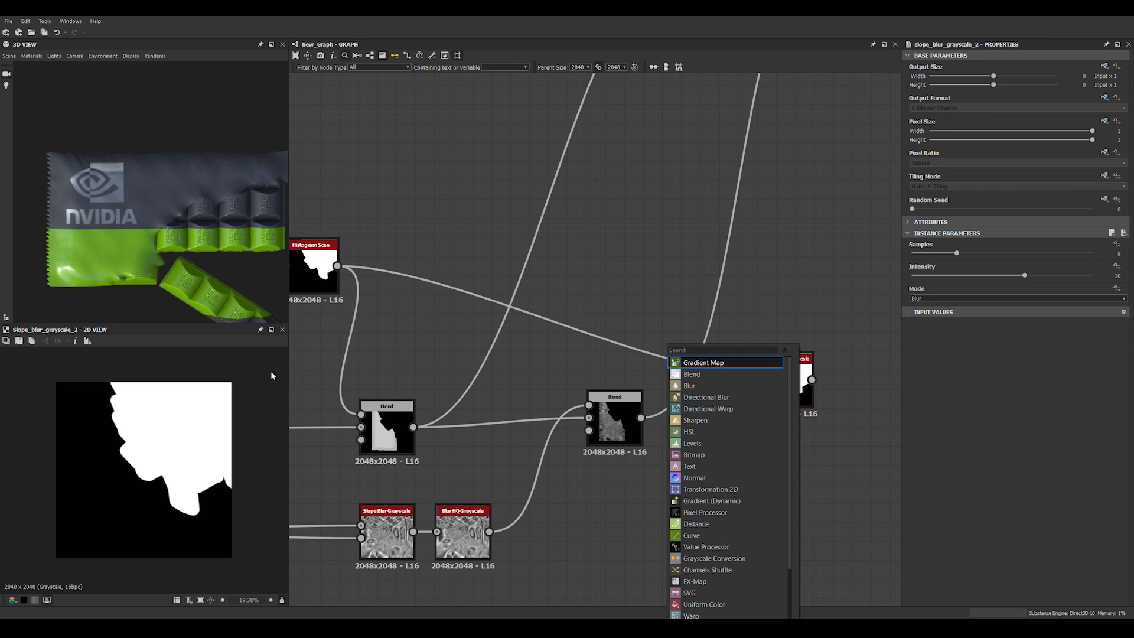
key("Escape")
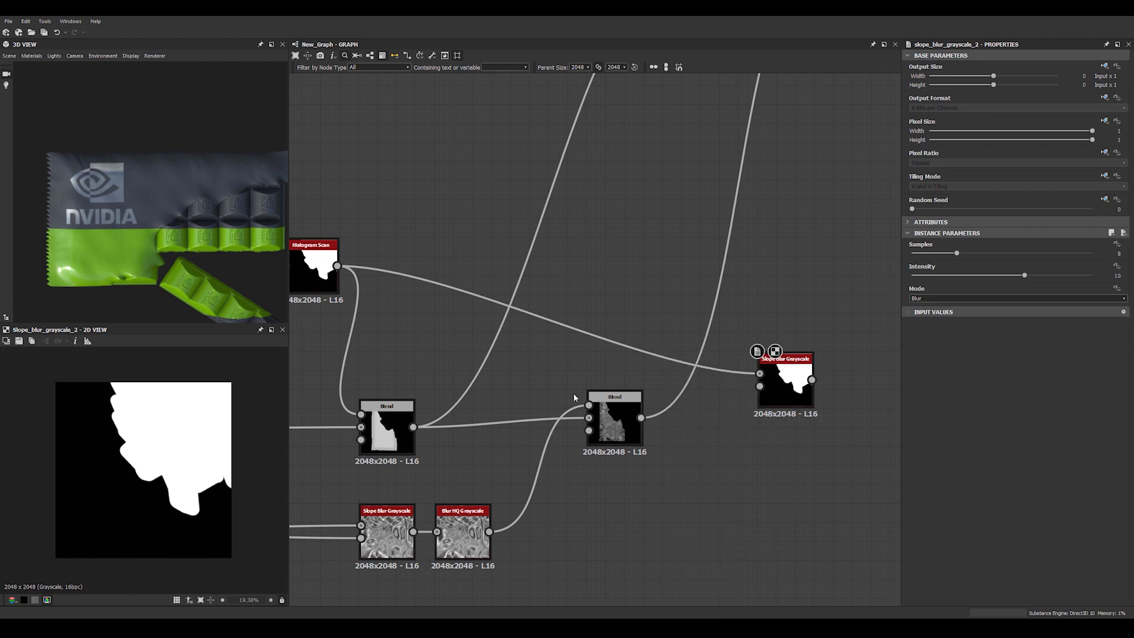
Add a Clouds 2 node near the Slope Blur Grayscale and set its output width and height to -3 (Parent / 8).
key("space")
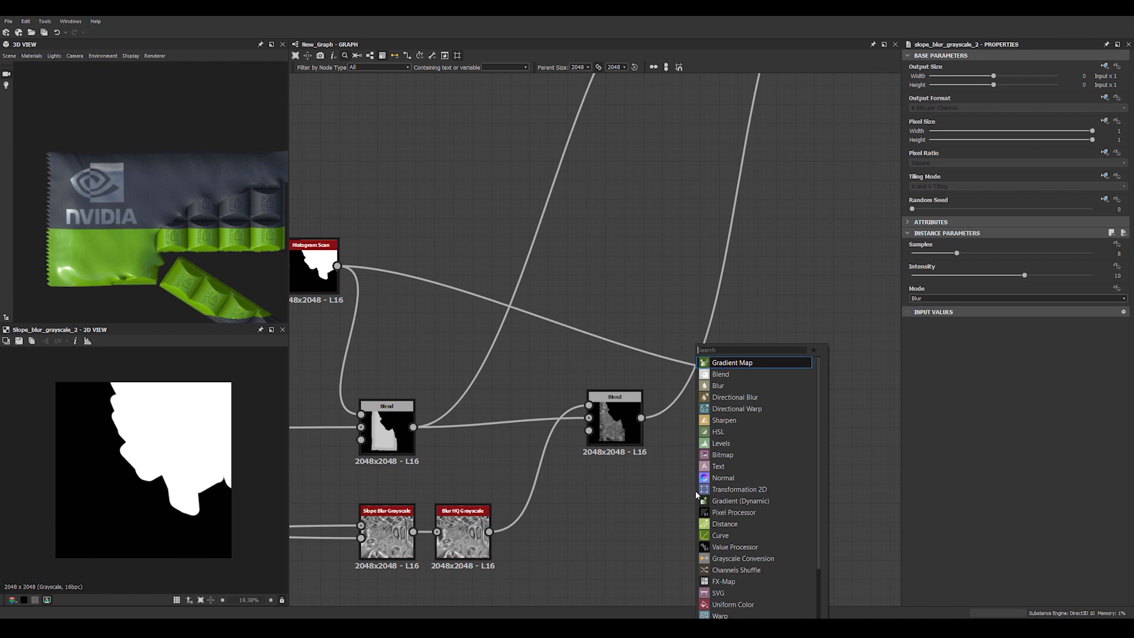
type("cloud")
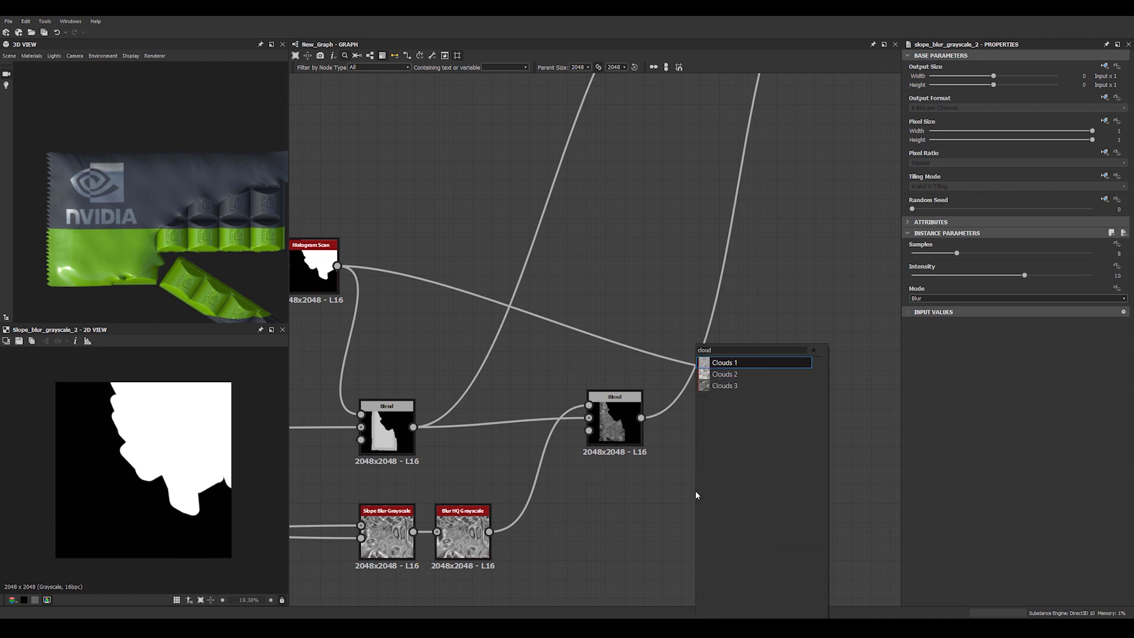
key("Down")
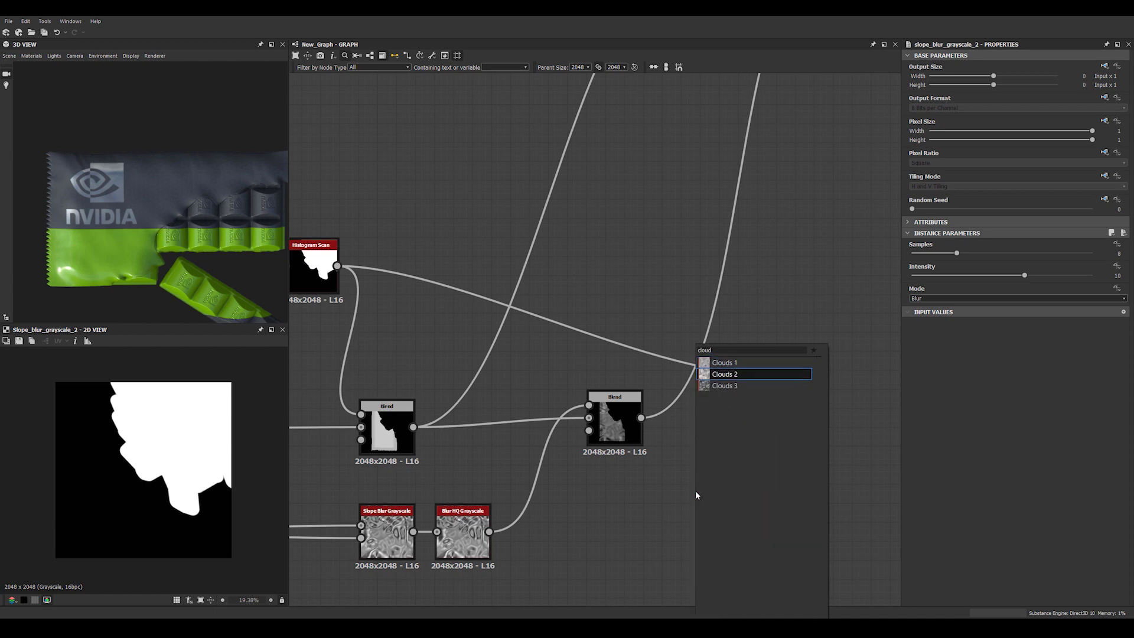
key("Return")
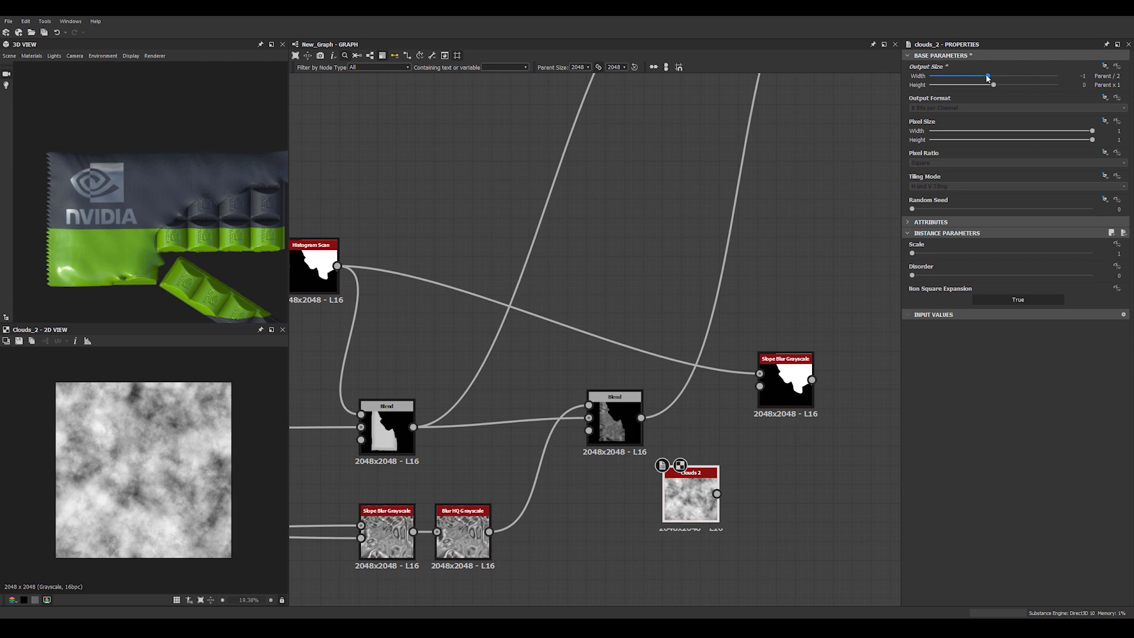
left_click_drag(987, 75, 977, 84)
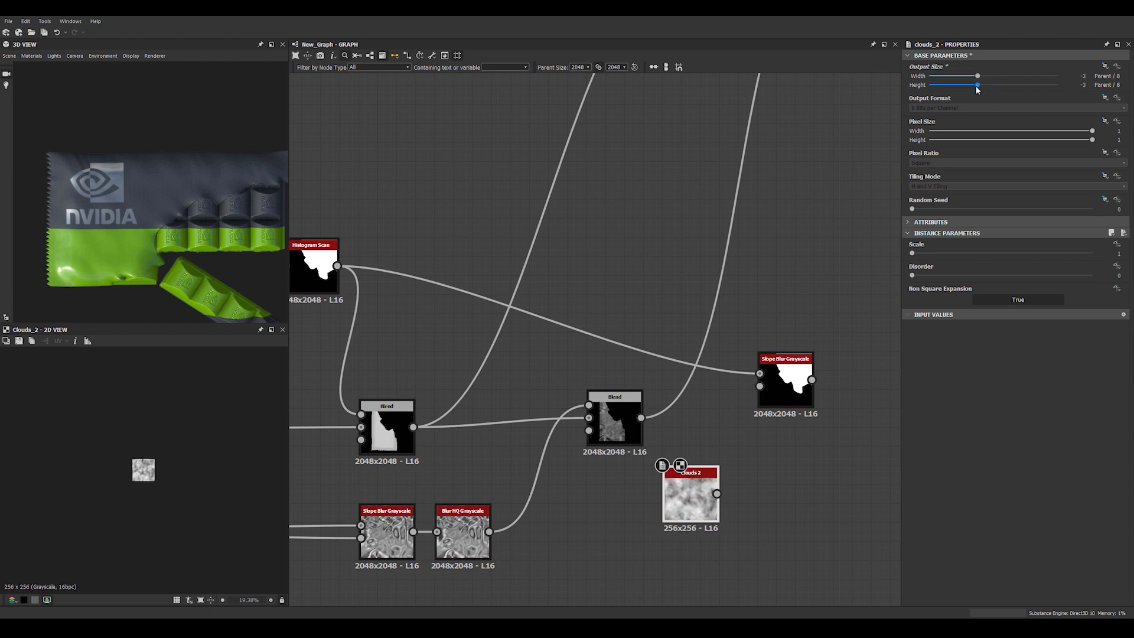
Feed Clouds 2 into the Slope Blur Grayscale's second input and preview the roughened tear edge in the 2D view.
middle_click_drag(646, 297, 533, 206)
scroll(601, 435, "up", 2)
left_click_drag(606, 388, 693, 225)
double_click(693, 225)
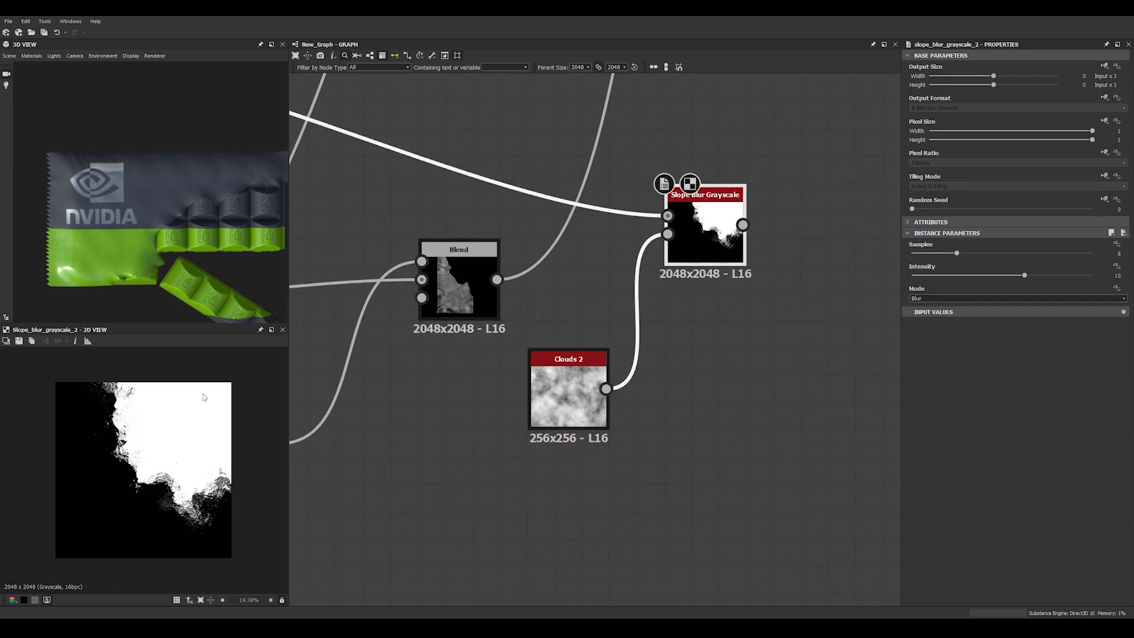
Set the Slope Blur Grayscale's mode to Max and its samples to 32.
left_click(925, 297)
left_click(936, 319)
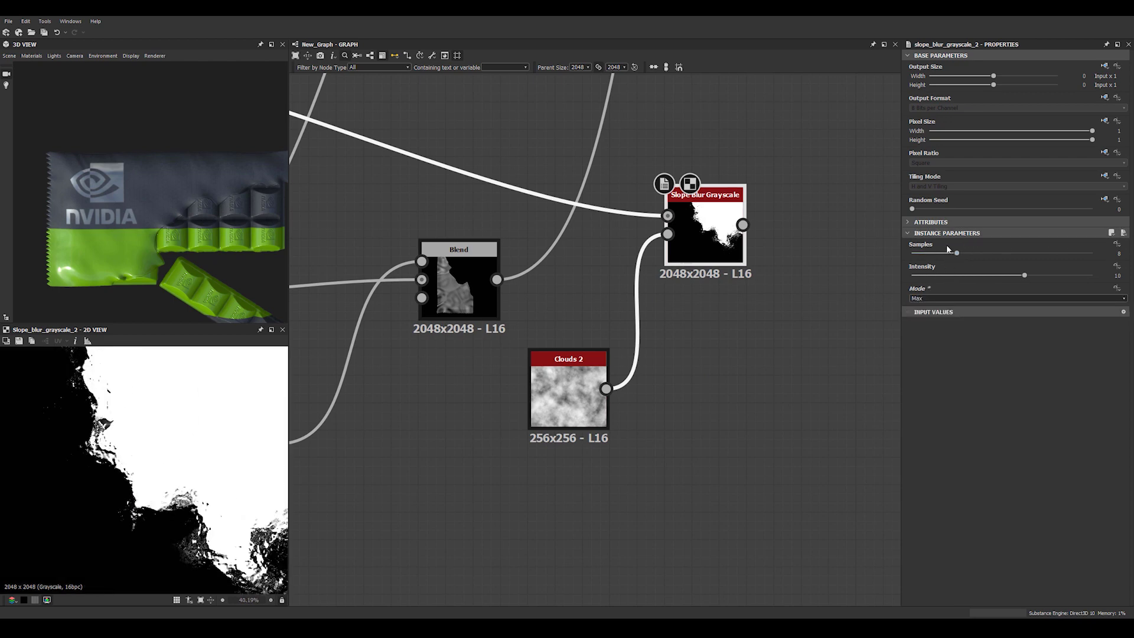
left_click_drag(958, 253, 1092, 252)
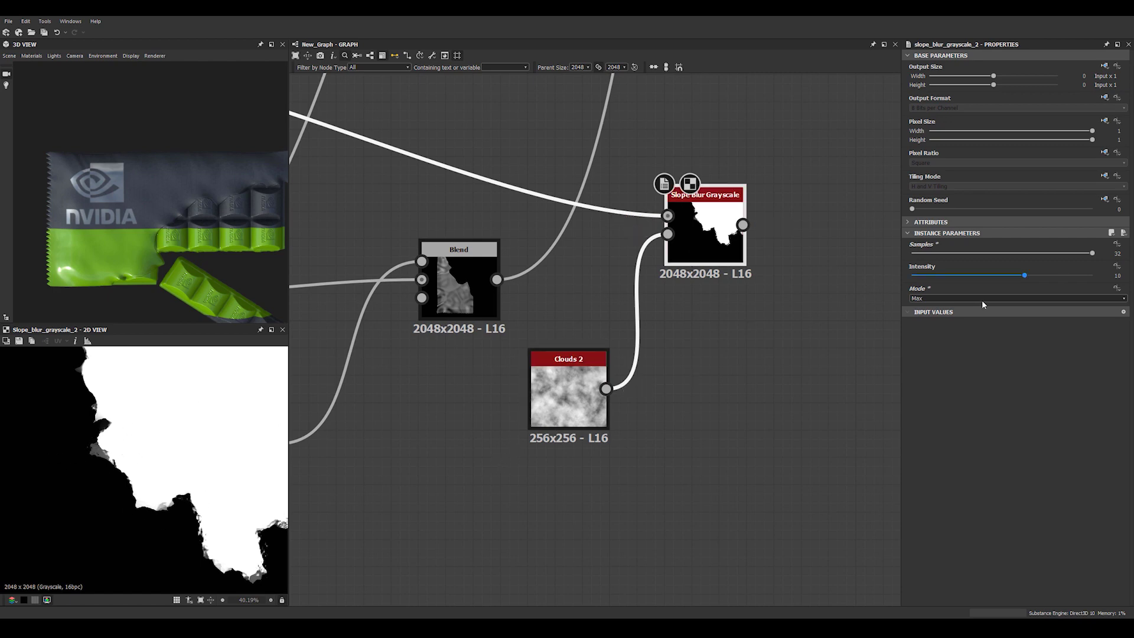
Try the Slope Blur Grayscale's Min mode on the tear edge, then return it to Max.
left_click(927, 298)
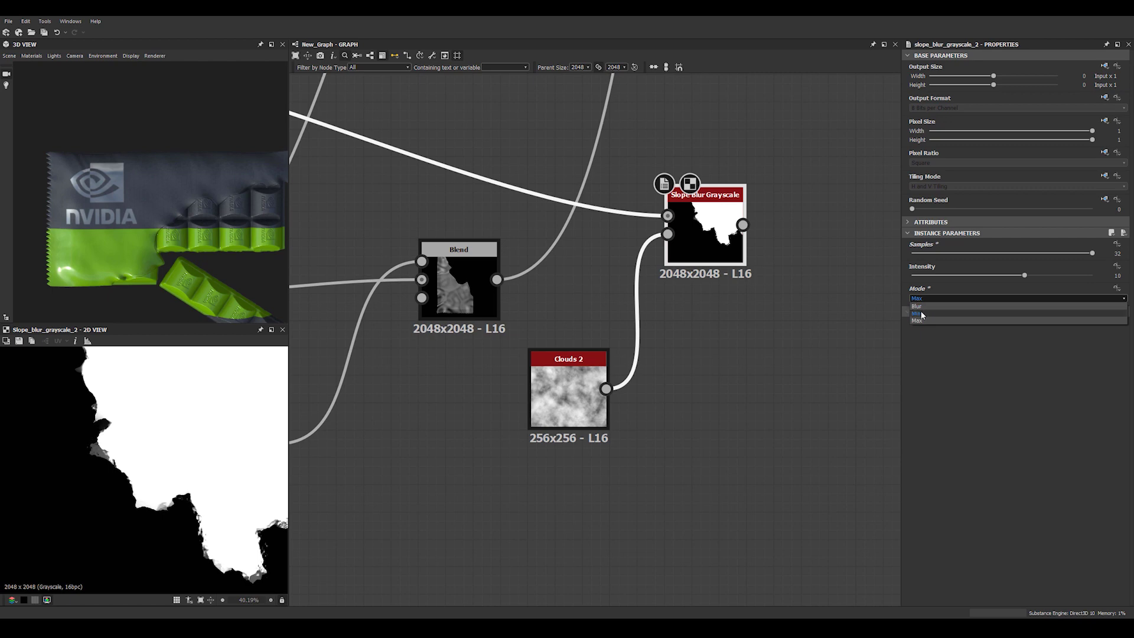
left_click(927, 314)
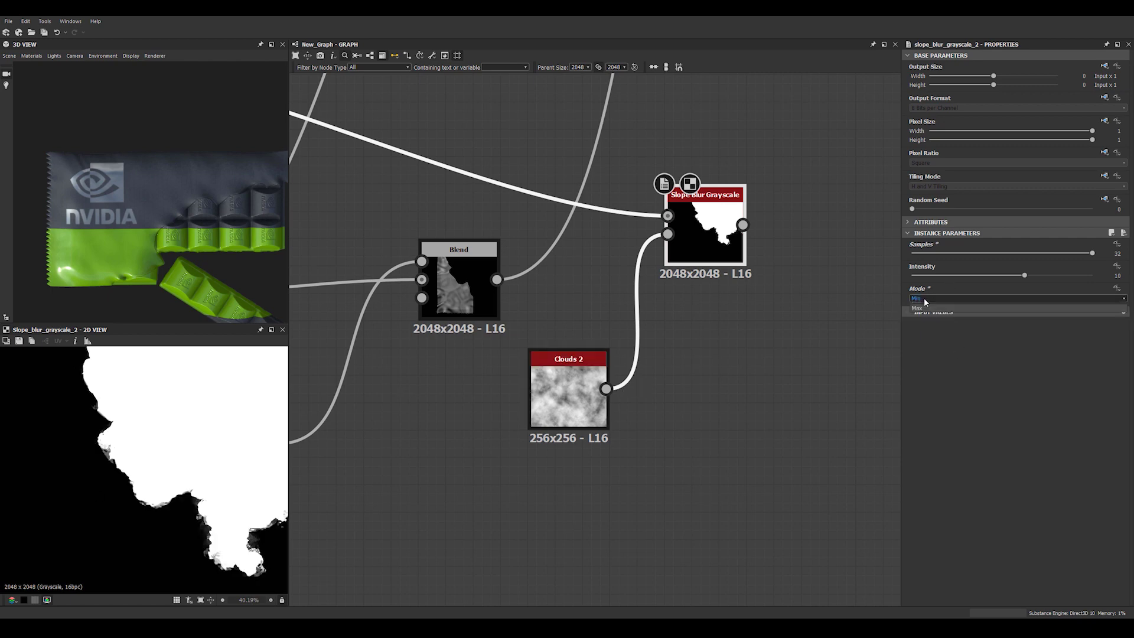
left_click(919, 308)
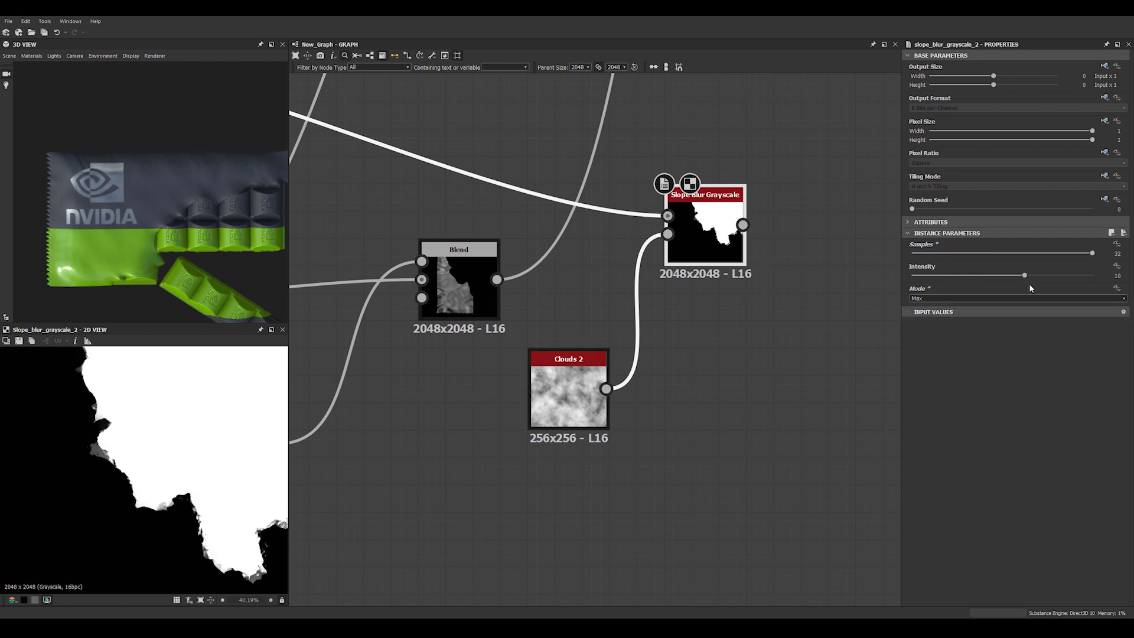
Set the Slope Blur Grayscale's intensity to 9.18.
left_click_drag(1024, 277, 1066, 272)
left_click_drag(983, 267, 1016, 267)
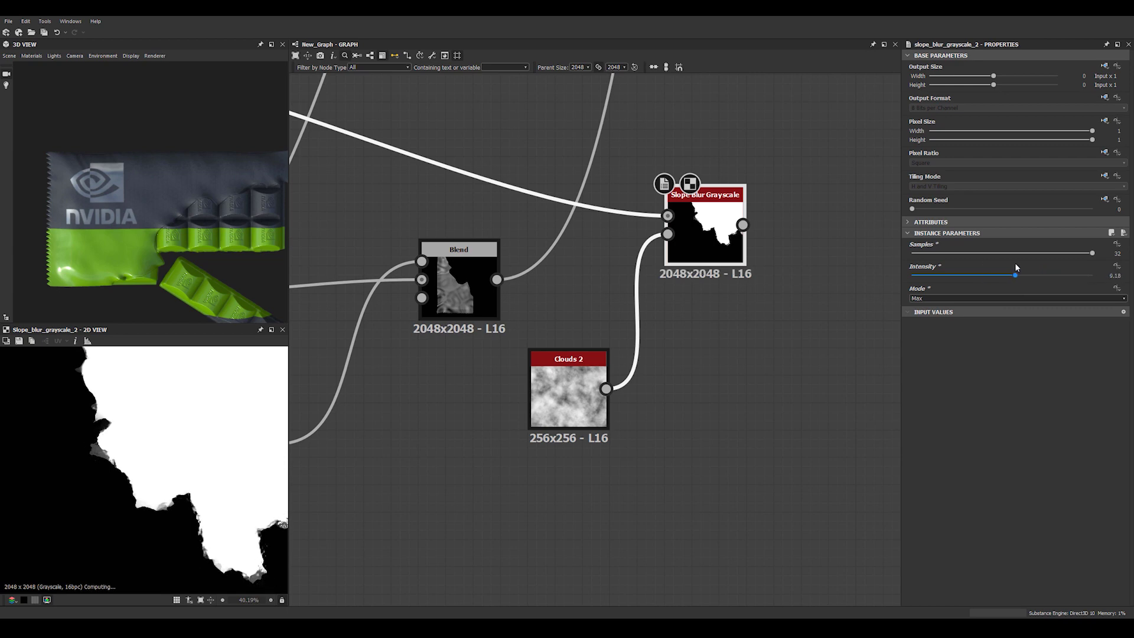
Insert a Blur node between Clouds 2 and the Slope Blur Grayscale and set its intensity to 1.96.
left_click_drag(612, 352, 557, 407)
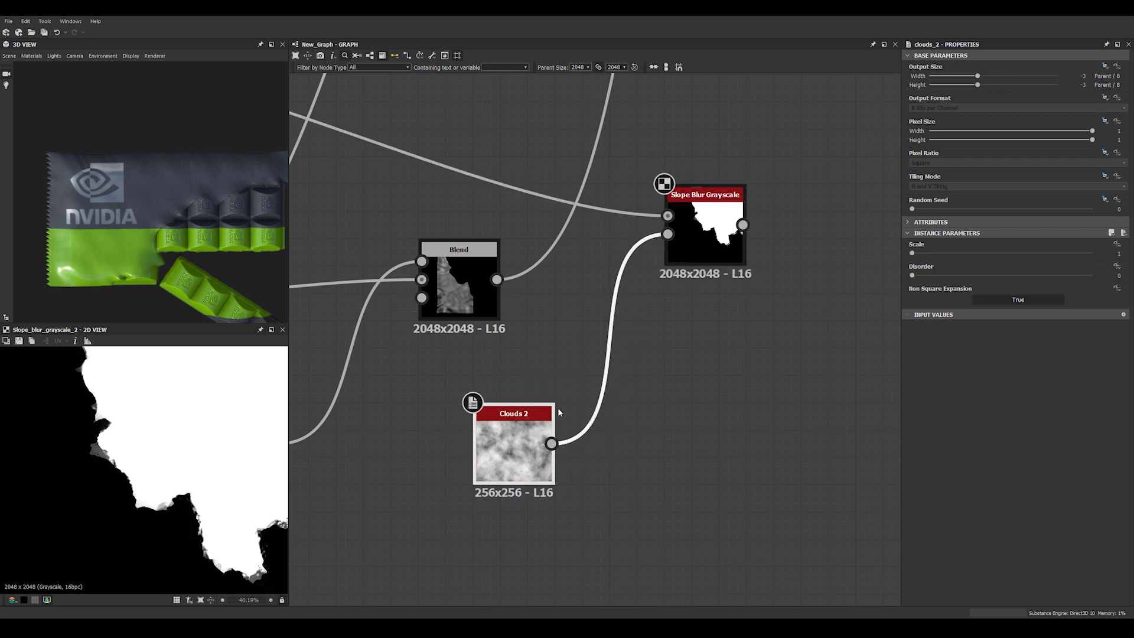
key("space")
type("blur")
key("Return")
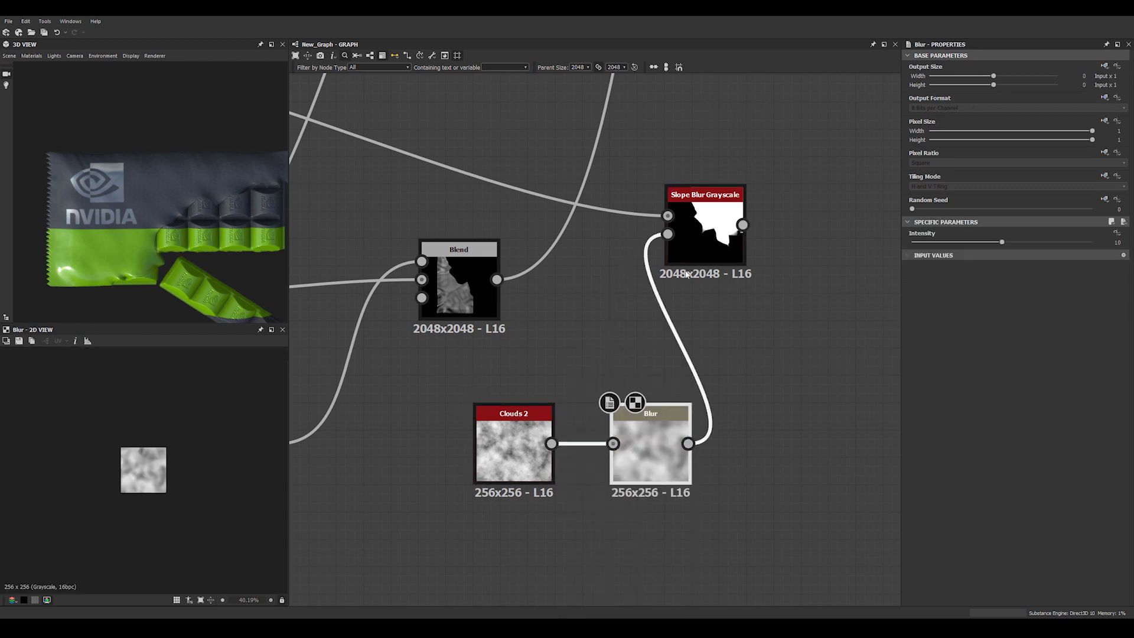
left_click(713, 231)
left_click_drag(654, 477, 627, 478)
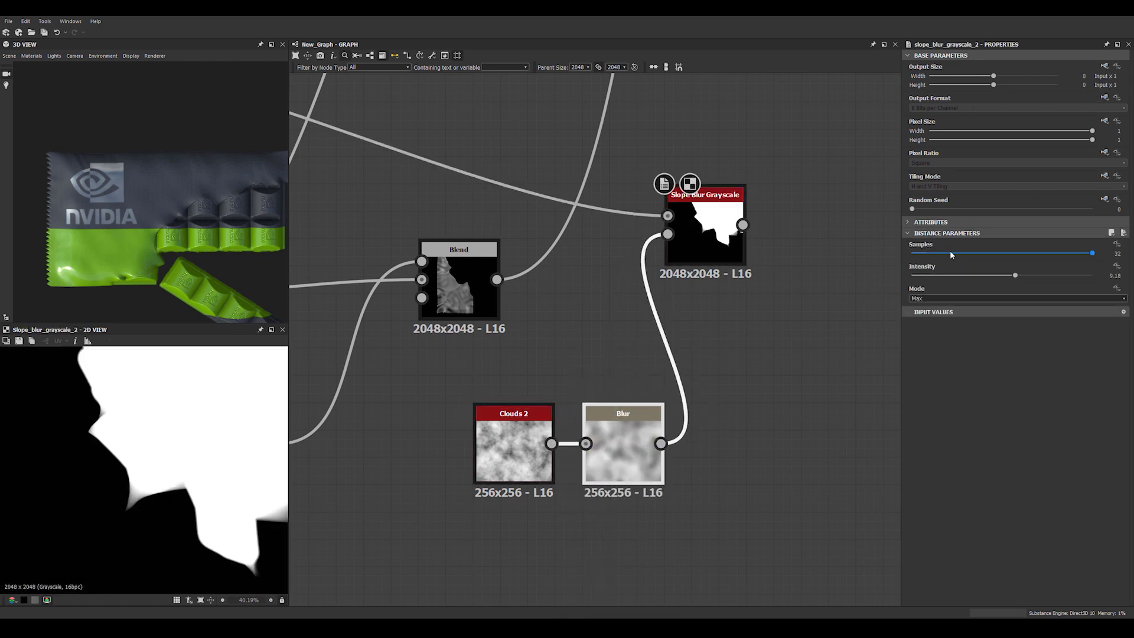
left_click_drag(951, 242, 927, 244)
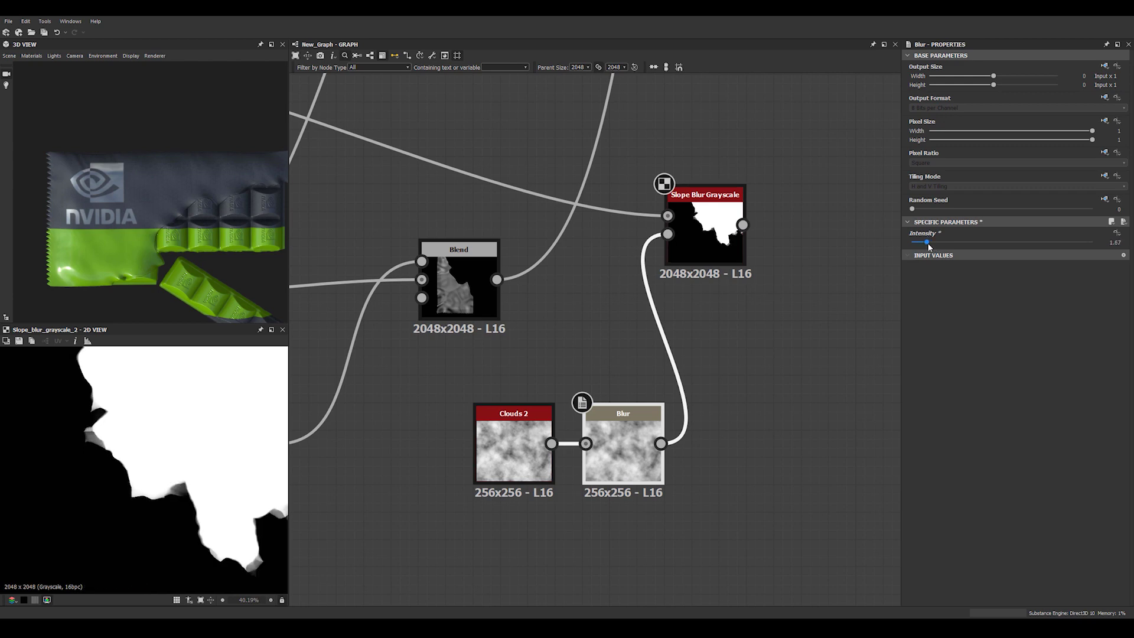
Add a Histogram Scan after the Slope Blur Grayscale with position 0.98 and contrast 1.
middle_click_drag(753, 352, 526, 356)
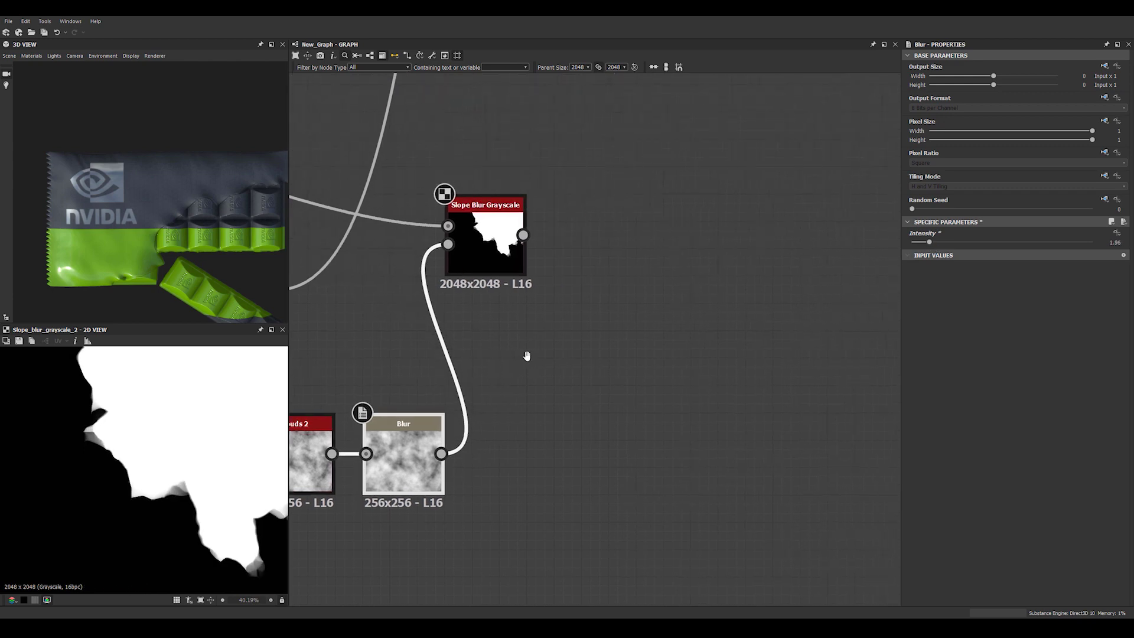
left_click(486, 251)
key("space")
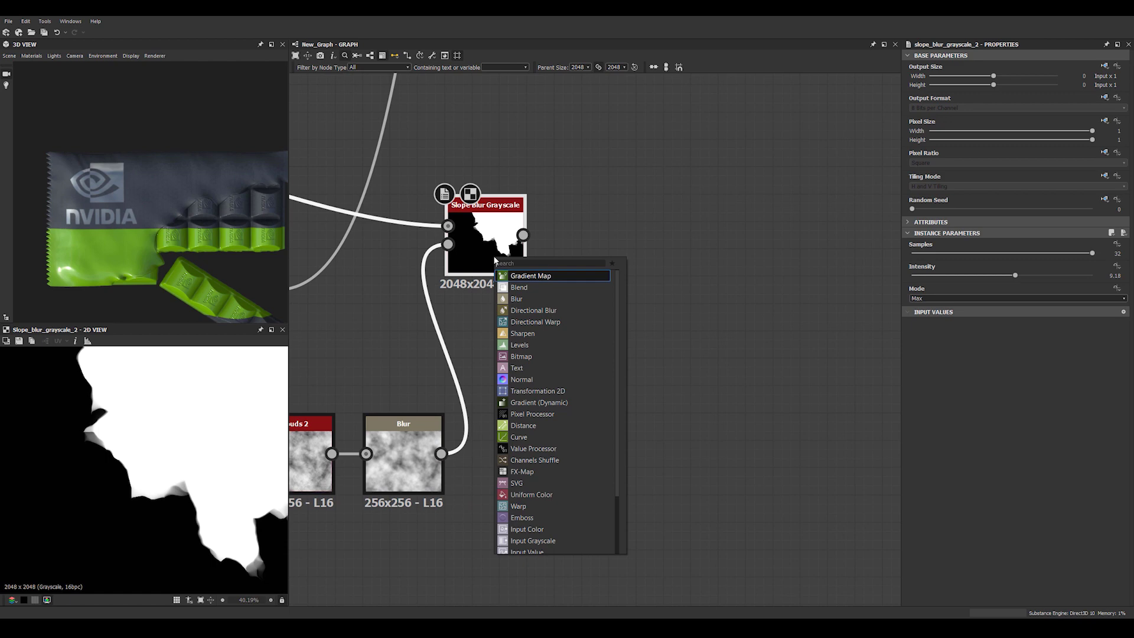
type("his")
left_click(533, 287)
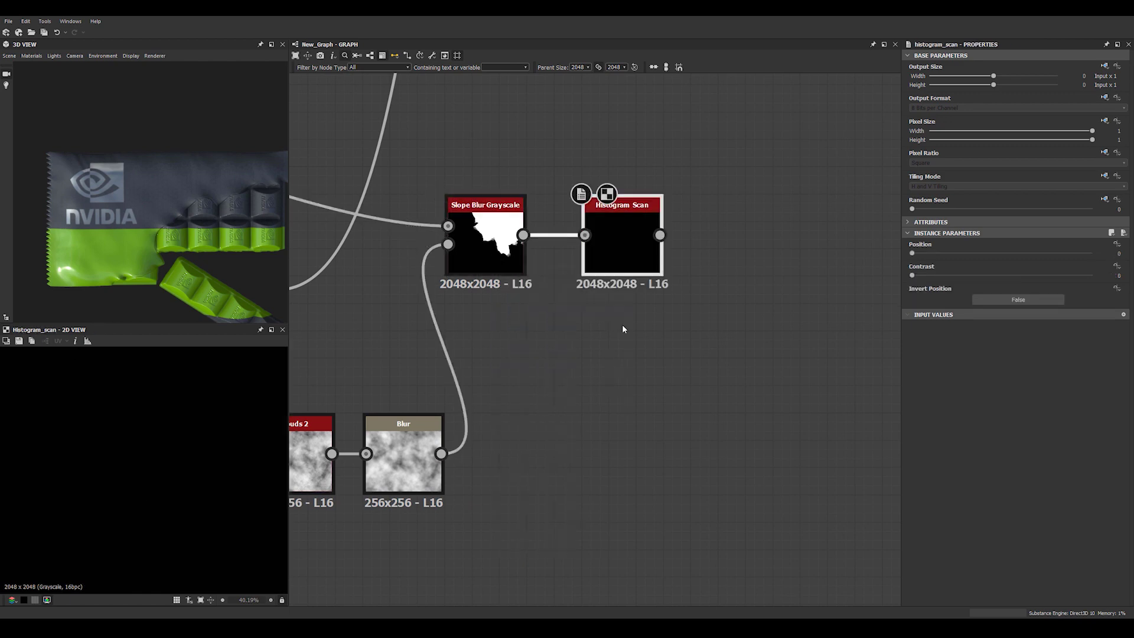
left_click_drag(913, 252, 1083, 275)
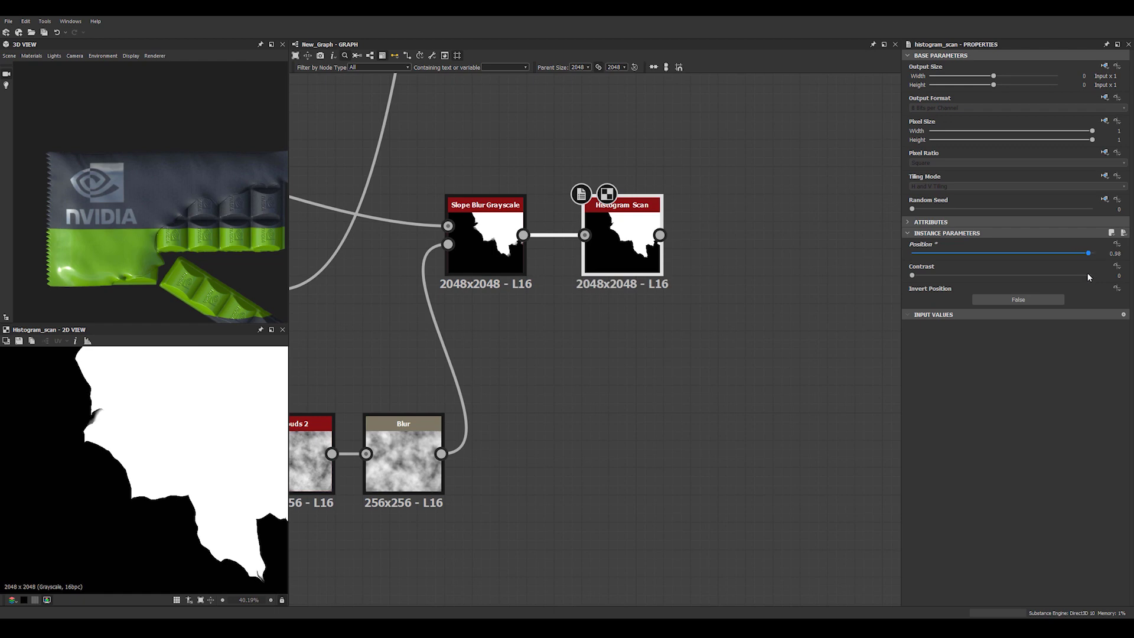
left_click_drag(912, 275, 1096, 276)
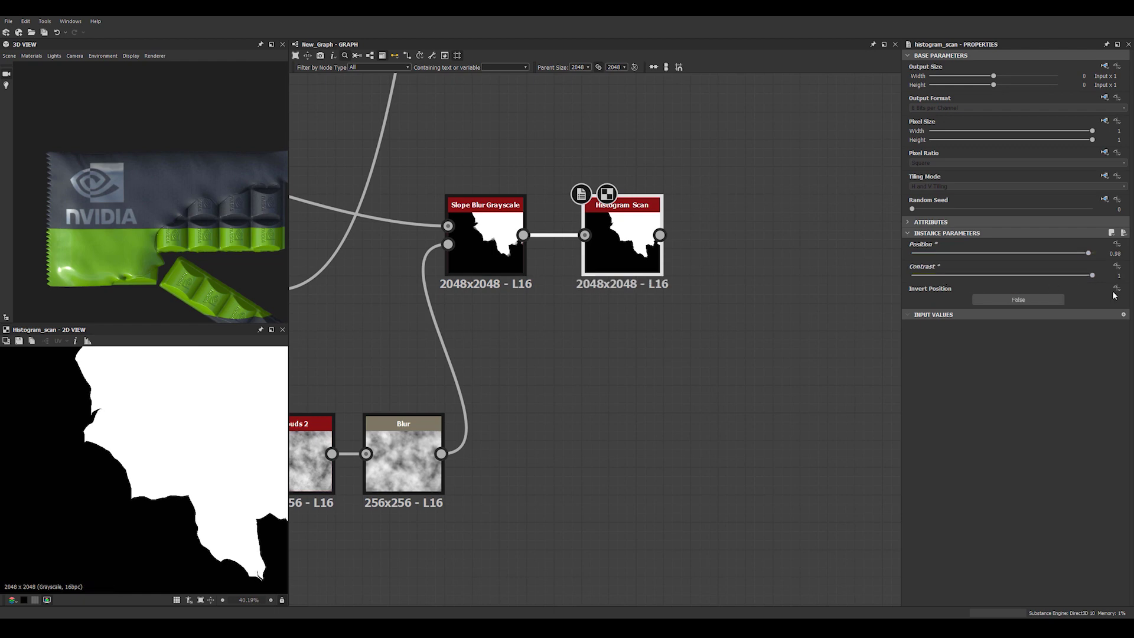
Move the two Uniform Color nodes and the Blend they feed further left, making room before the Metallic output.
scroll(723, 334, "down", 6)
middle_click_drag(663, 389, 494, 504)
scroll(552, 390, "down", 3)
middle_click_drag(556, 383, 470, 409)
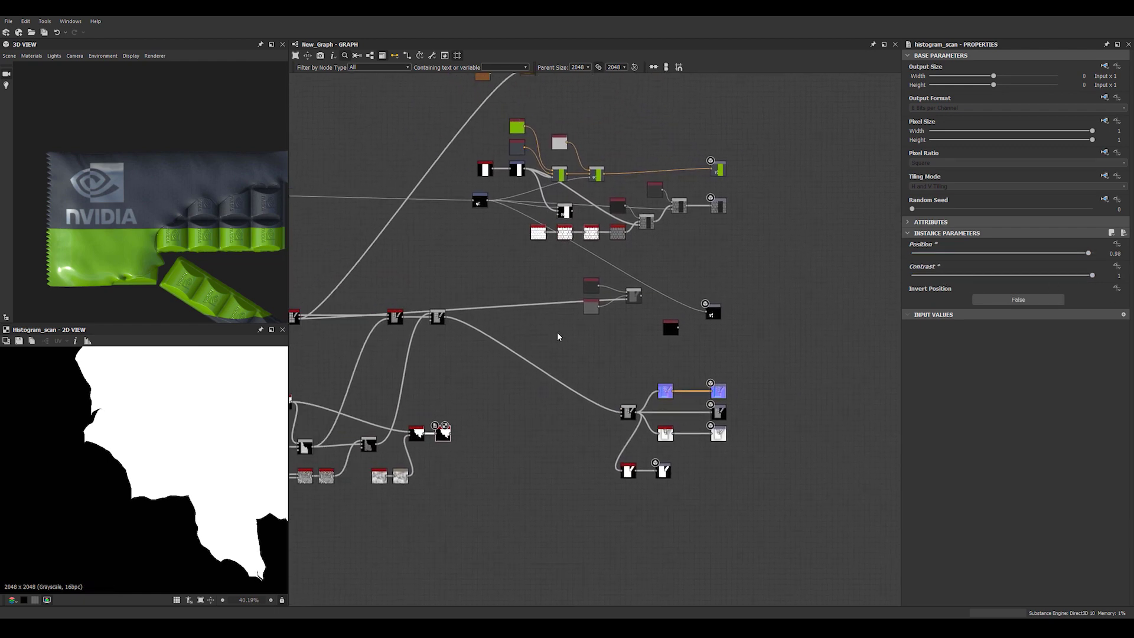
scroll(610, 334, "up", 1)
middle_click_drag(616, 270, 681, 231)
scroll(710, 274, "up", 1)
scroll(710, 274, "up", 1)
middle_click_drag(725, 359, 784, 358)
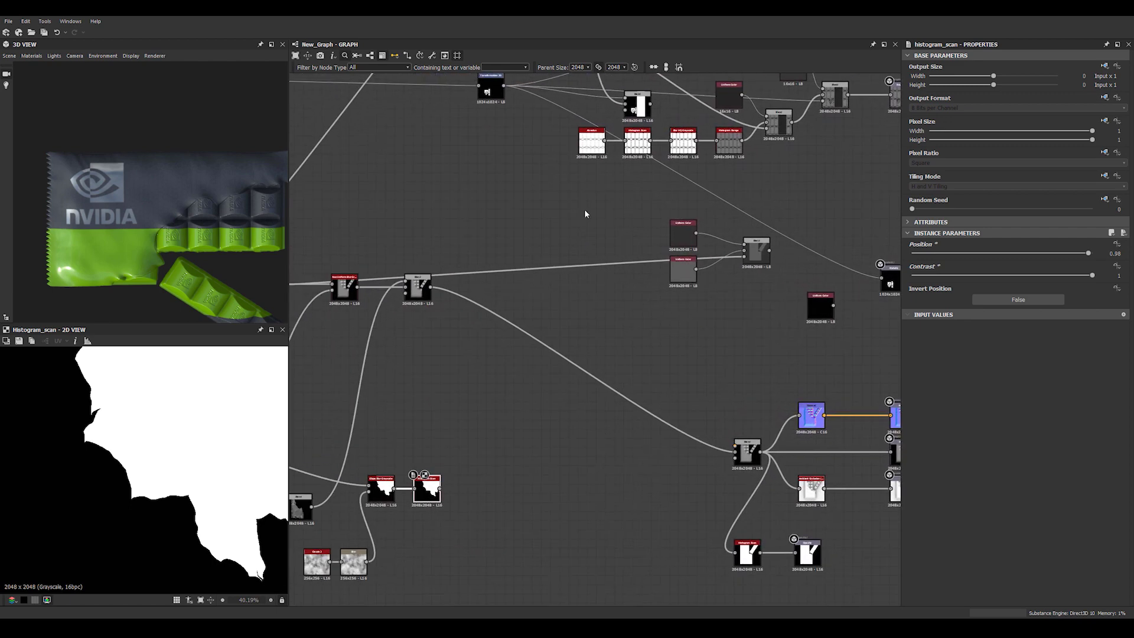
left_click_drag(587, 210, 643, 234)
Insert a Blend node on the link from the logo's Transformation 2D to the Metallic output and place it before the output.
left_click(768, 250)
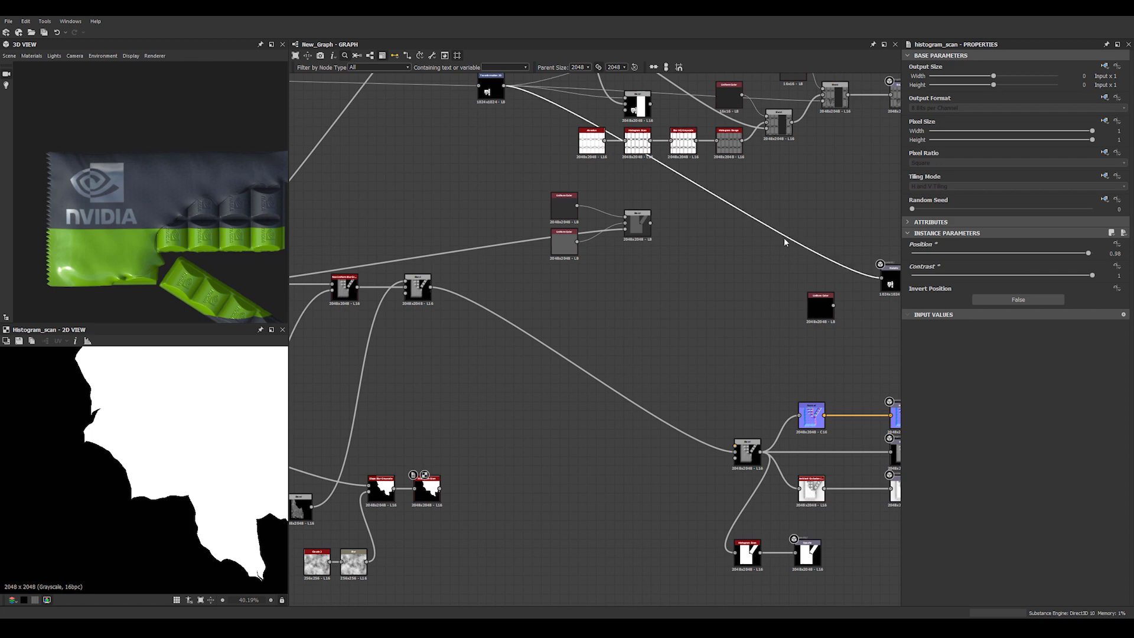
key("space")
type("bl")
left_click(796, 260)
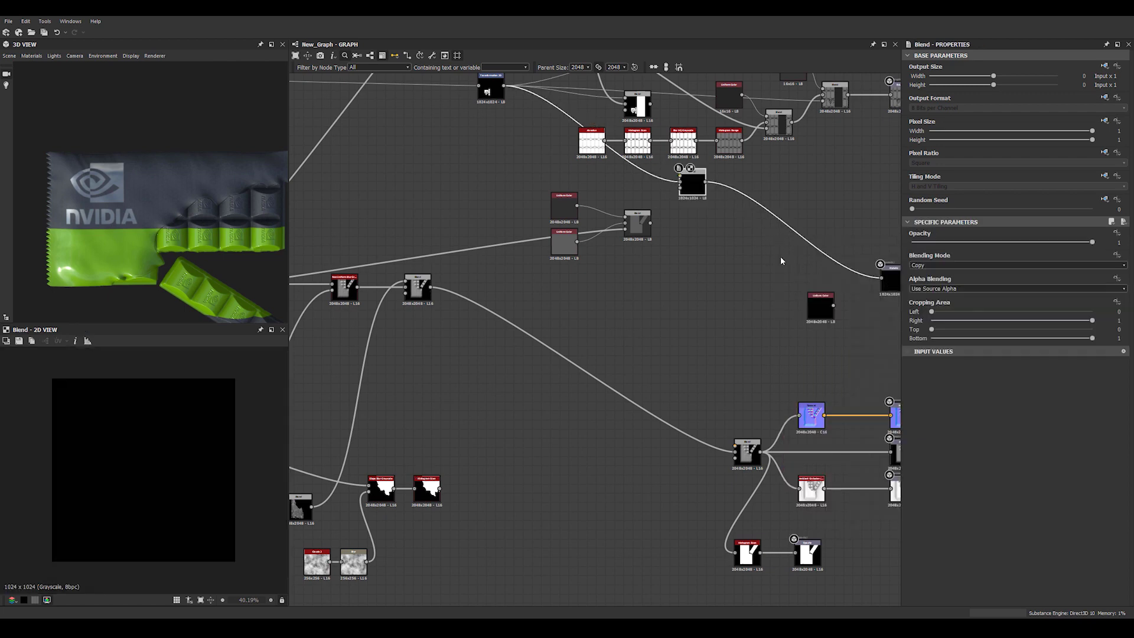
middle_click_drag(782, 259, 707, 278)
left_click_drag(618, 204, 635, 305)
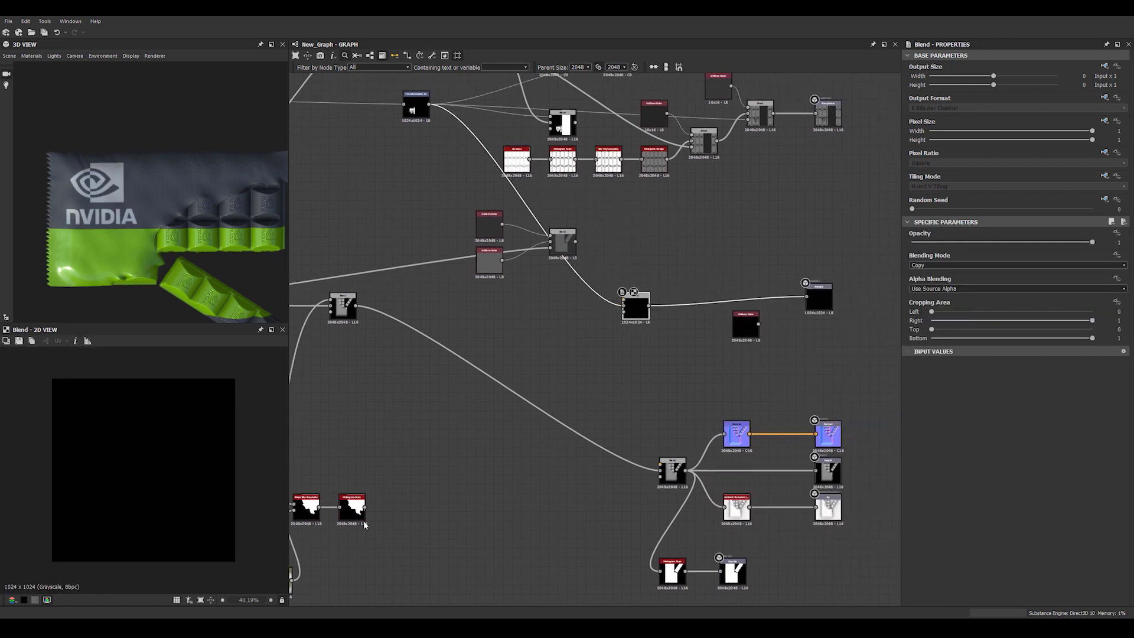
Feed the new torn-edge Histogram Scan into the metallic Blend and set its blending mode to Add (Linear Dodge).
left_click_drag(365, 507, 623, 303)
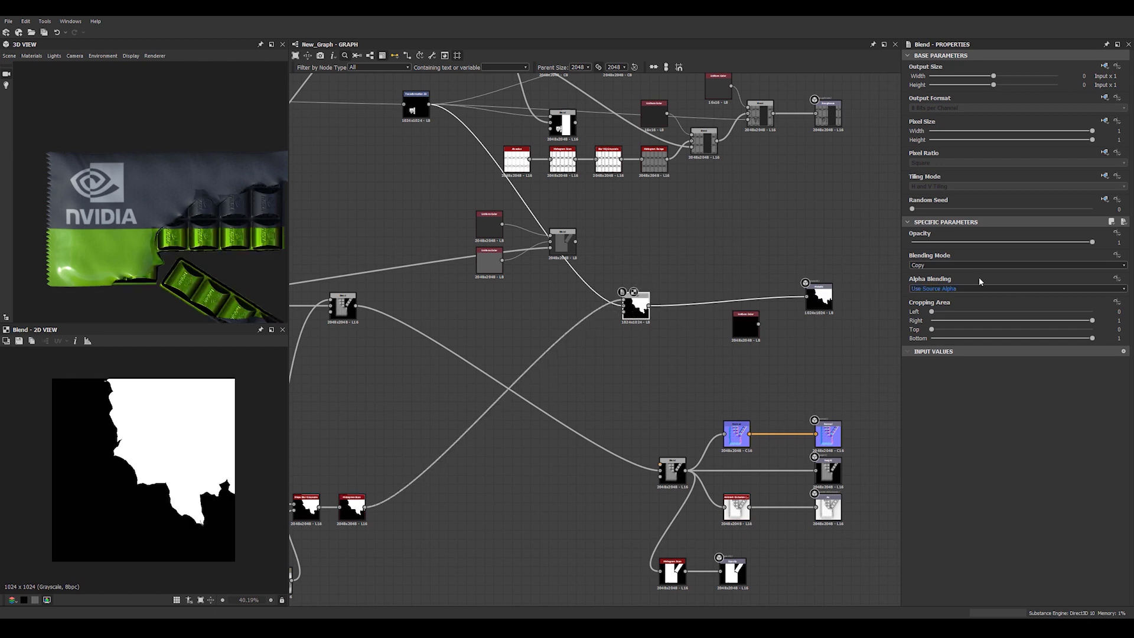
left_click(918, 265)
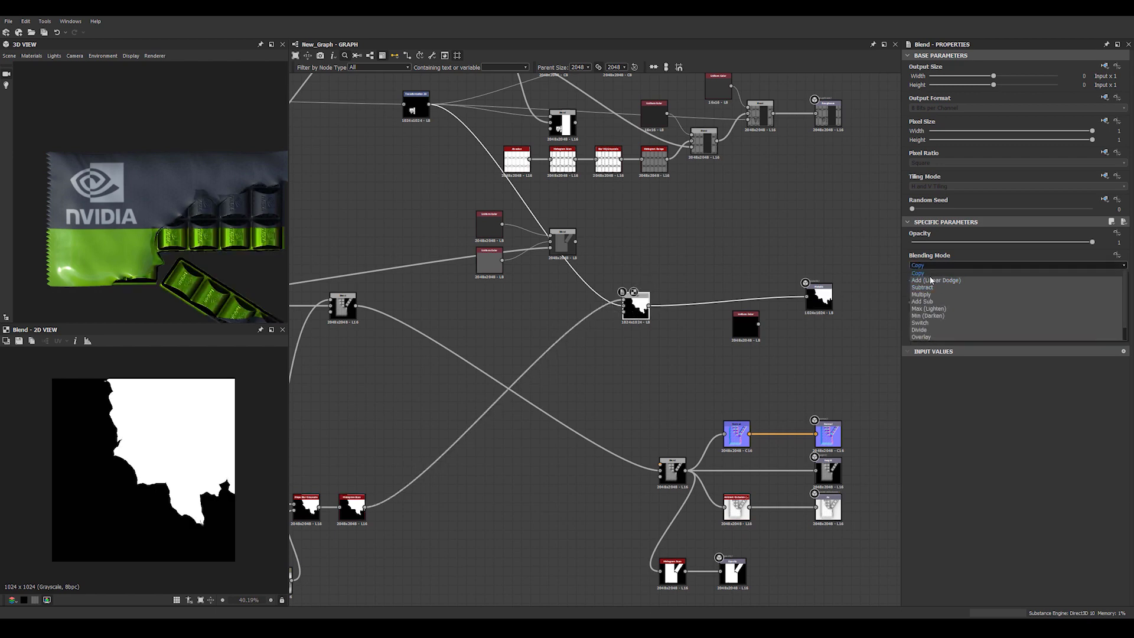
left_click(925, 280)
Examine the torn wrapper edge and chocolate pieces up close in the 3D view, and review the roughness and metallic branches in the graph.
right_click_drag(133, 190, 198, 236)
mouse_move(198, 237)
left_mouse_down()
mouse_move(153, 242)
mouse_move(271, 248)
mouse_move(213, 236)
mouse_move(240, 250)
mouse_move(207, 281)
mouse_move(170, 229)
mouse_move(183, 177)
left_mouse_up()
middle_click_drag(434, 373, 542, 346)
left_click_drag(195, 227, 124, 174)
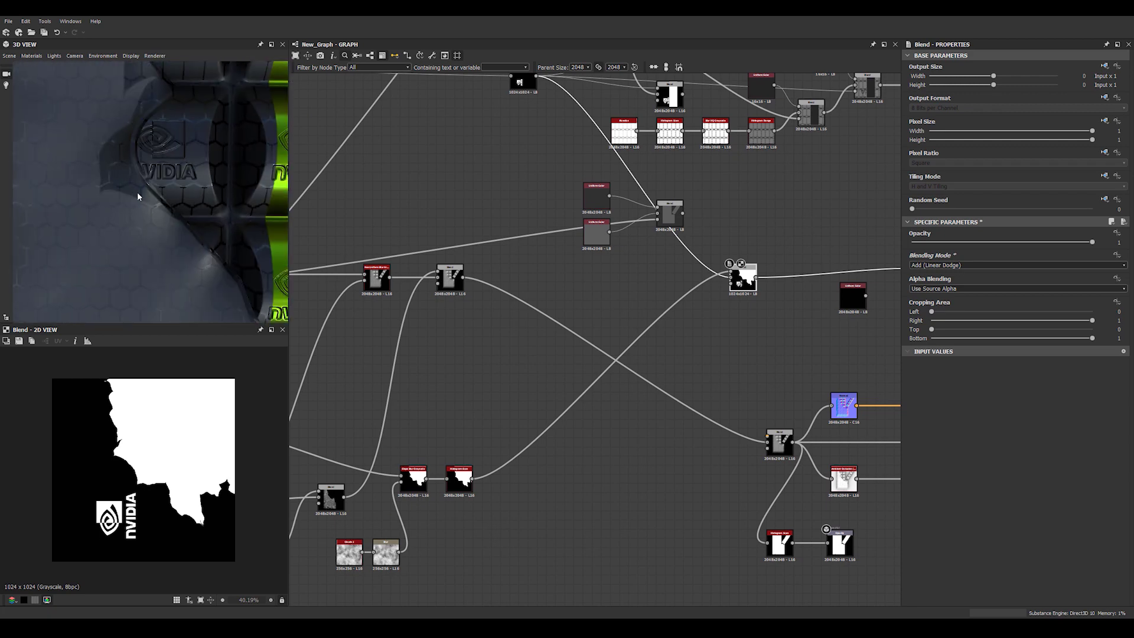
middle_click_drag(613, 442, 636, 401)
middle_click_drag(641, 224, 590, 369)
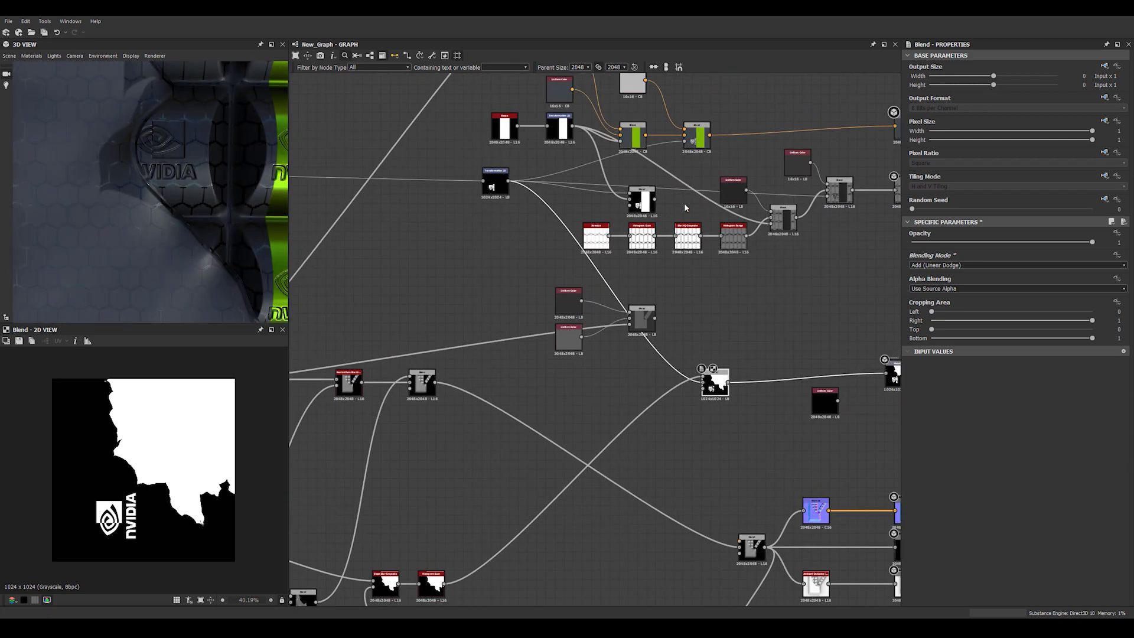
middle_click_drag(685, 207, 572, 270)
middle_click_drag(493, 342, 599, 187)
middle_click_drag(481, 365, 498, 305)
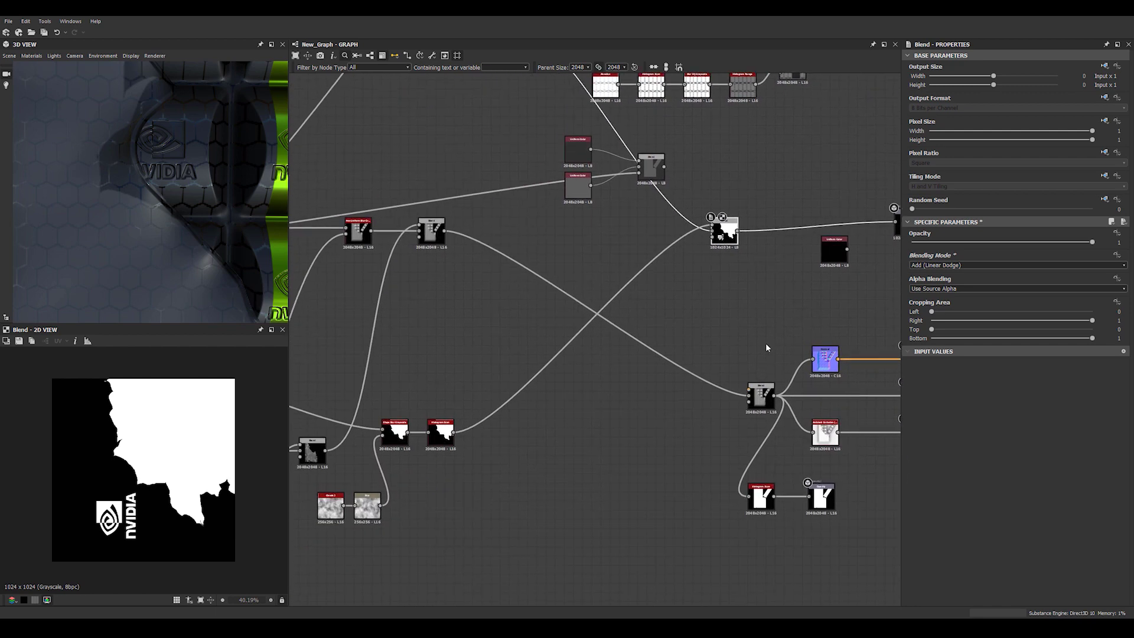
middle_click_drag(721, 298, 701, 444)
middle_click_drag(730, 353, 752, 289)
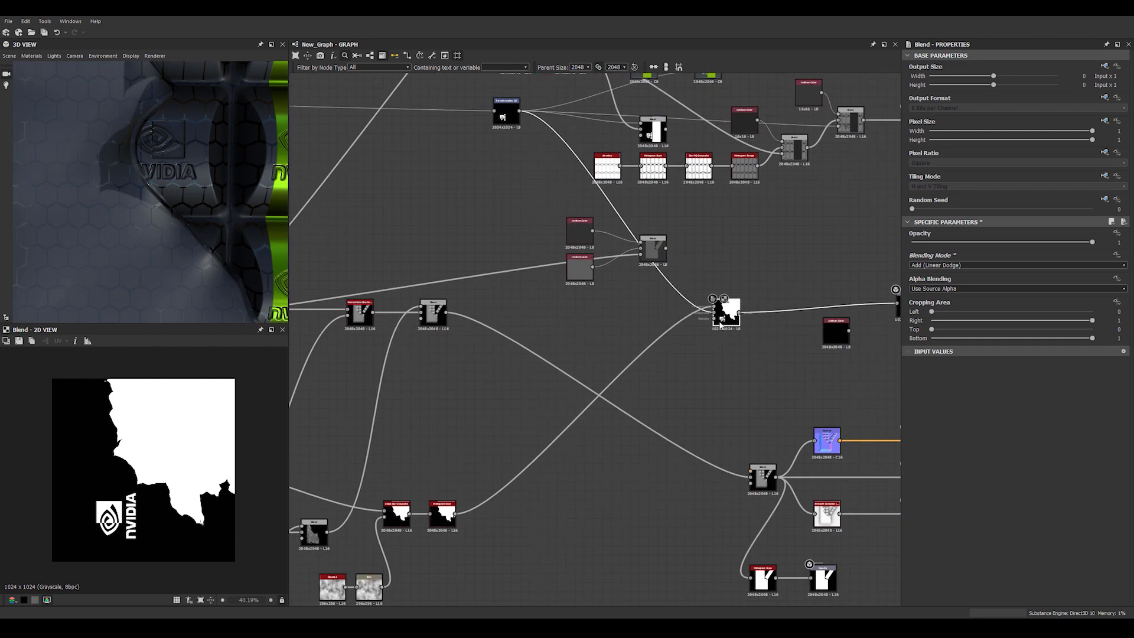
Place the mask Blend and the Metallic output side by side and delete the unused black Uniform Color node.
left_click_drag(722, 317, 686, 309)
middle_click_drag(820, 328, 708, 321)
left_click_drag(799, 301, 615, 304)
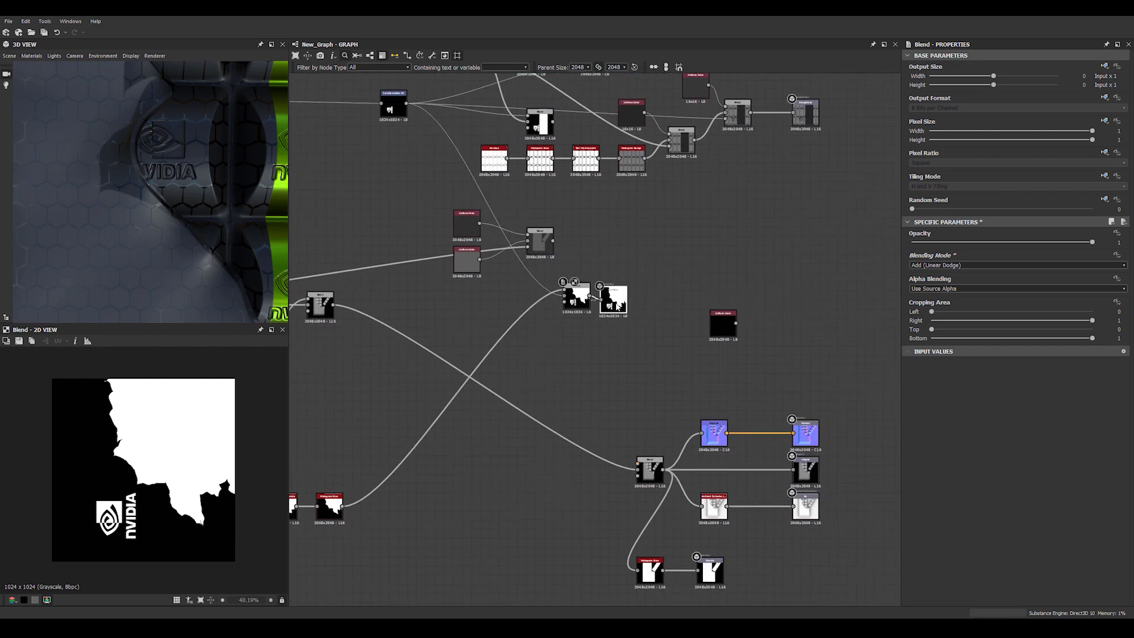
left_click(718, 331)
Insert a Transformation 2D after the torn-edge Histogram Scan and offset the mask to X 0.0158, Y 0.0061.
middle_click_drag(548, 389, 735, 328)
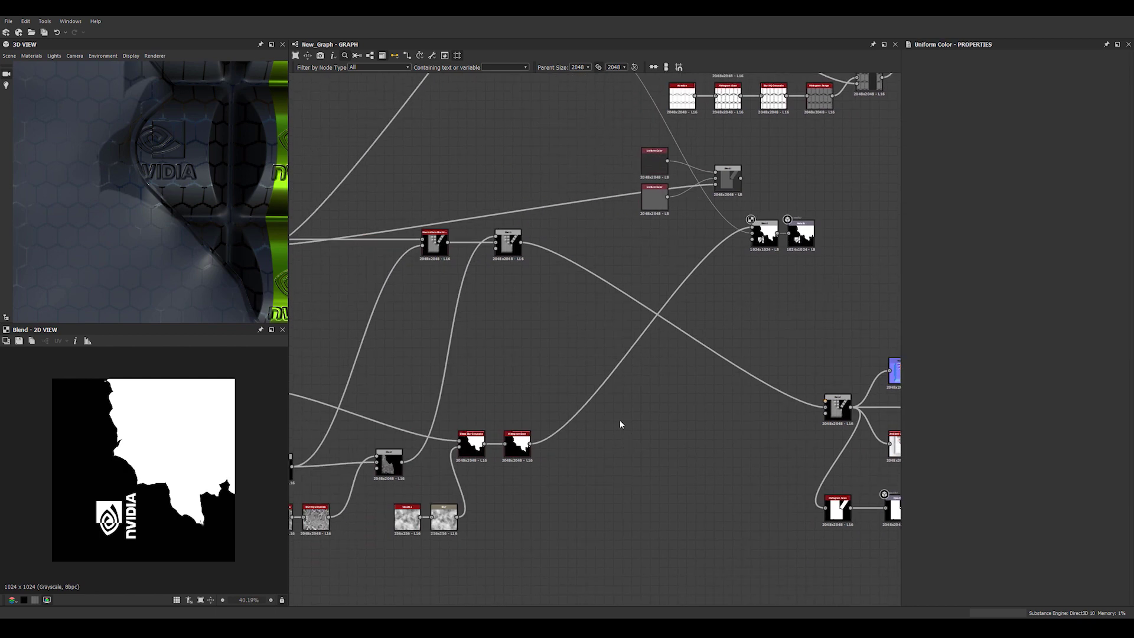
left_click(522, 449)
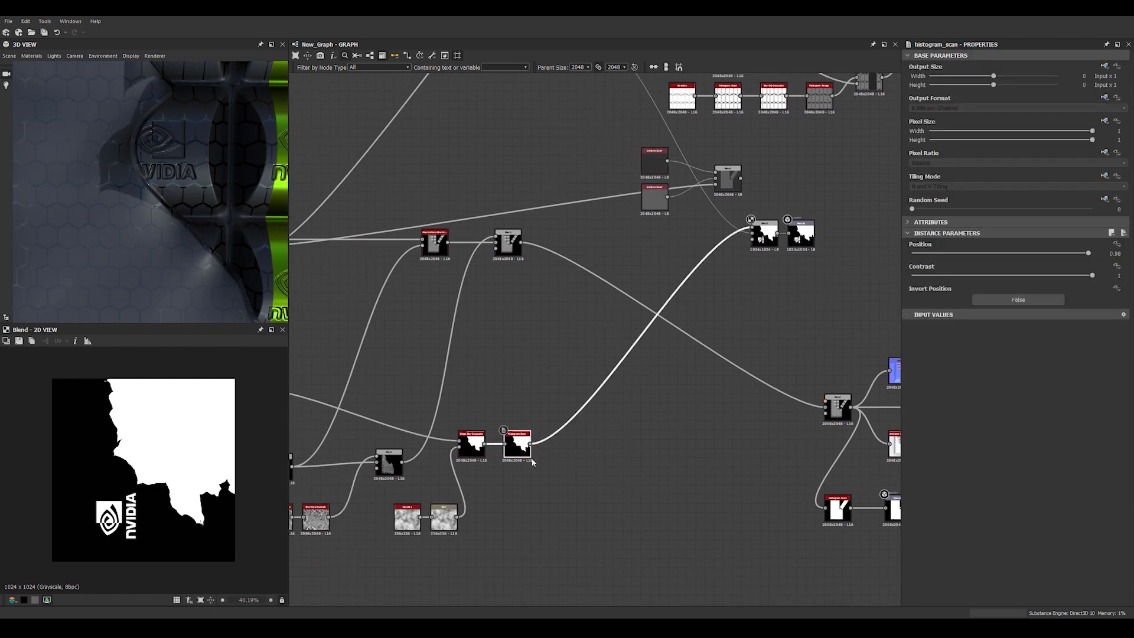
key("space")
type("tr")
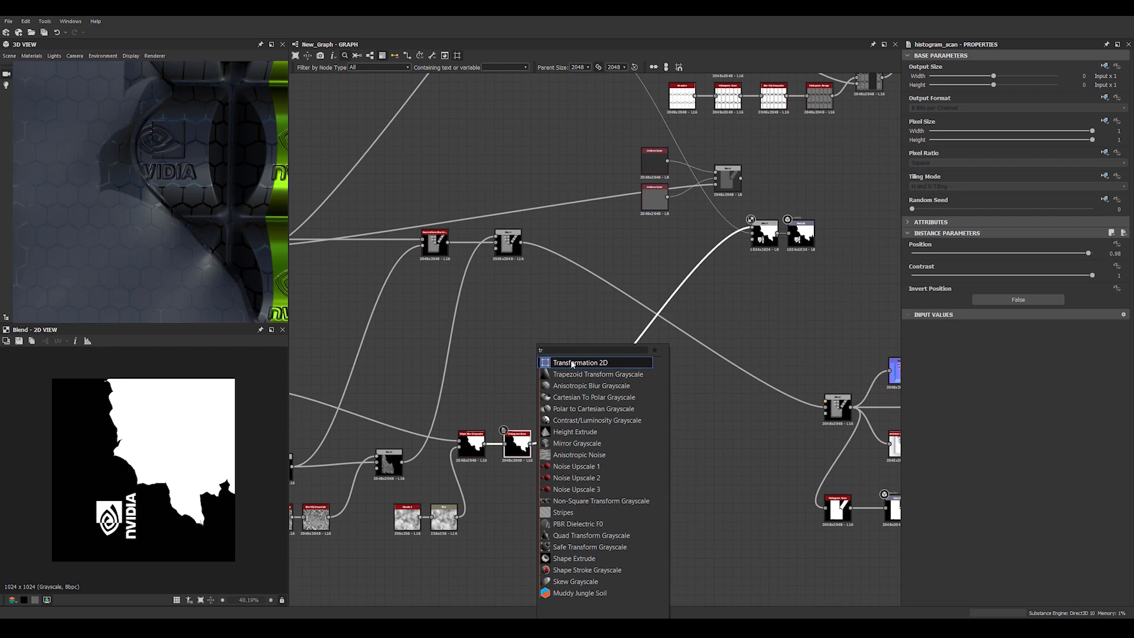
left_click(571, 363)
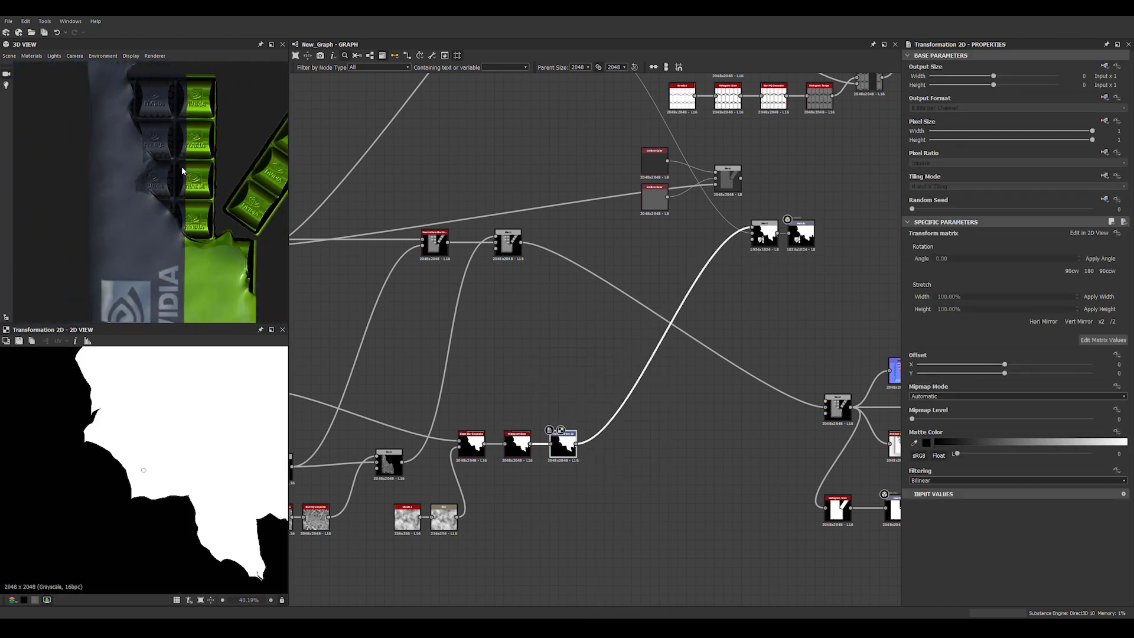
scroll(182, 167, "up", 2)
left_click_drag(167, 424, 155, 422)
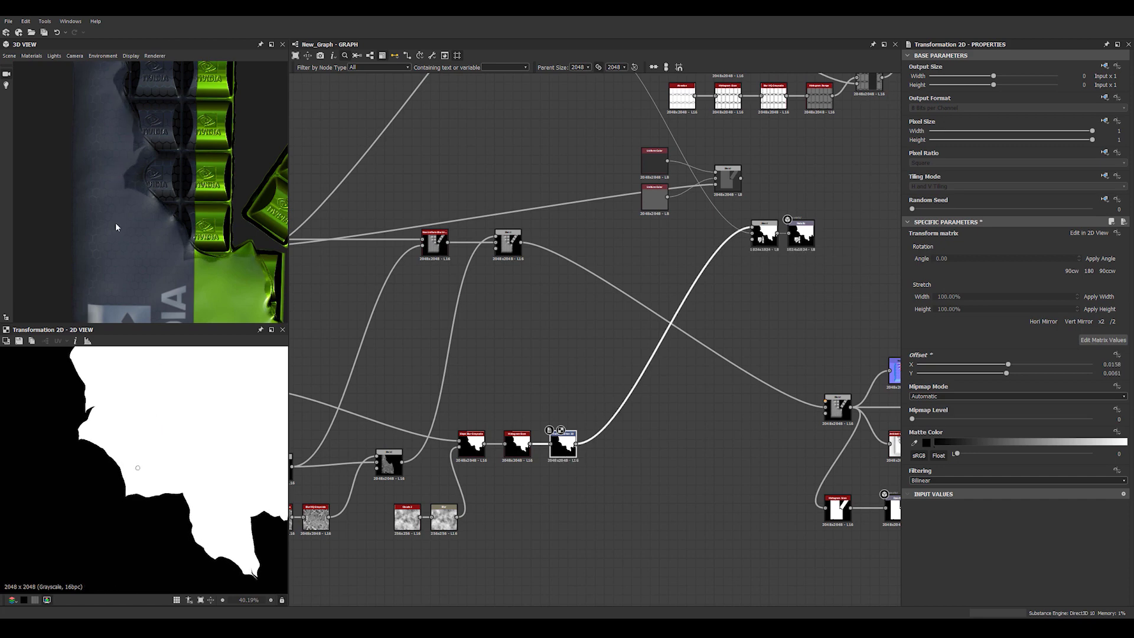
scroll(137, 196, "down", 3)
Replace the opacity mask of the final base color Blend with the combined logo and torn-edge Blend that feeds Metallic.
left_click(609, 320)
middle_click_drag(670, 329, 494, 539)
scroll(577, 325, "up", 1)
left_click_drag(585, 481, 552, 482)
left_click(613, 185)
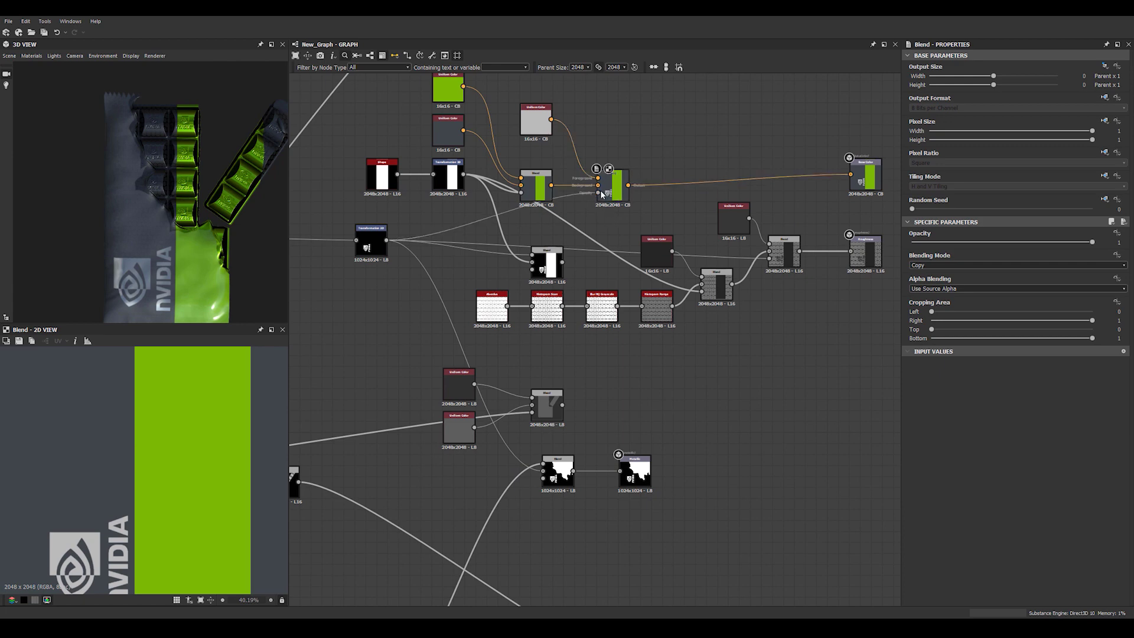
double_click(617, 196)
double_click(617, 196)
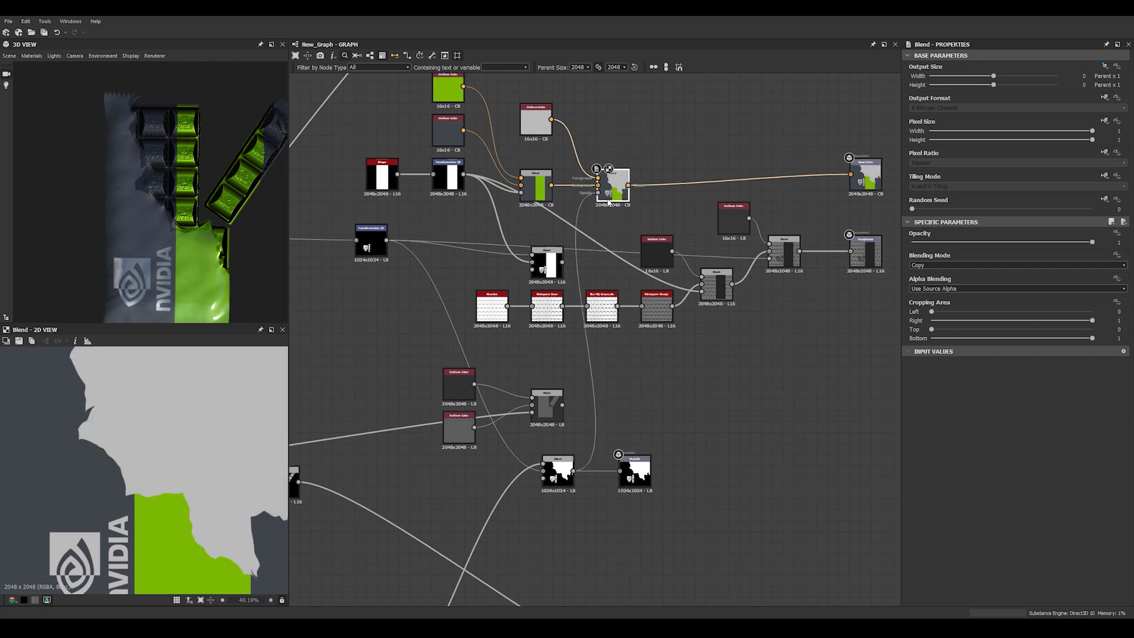
scroll(193, 264, "up", 4)
mouse_move(193, 264)
left_mouse_down()
mouse_move(177, 259)
mouse_move(207, 265)
left_mouse_up()
Feed the combined logo and torn-edge mask into the opacity of the final roughness Blend, replacing the logo-only mask.
middle_click_drag(595, 347, 516, 314)
left_click(710, 223)
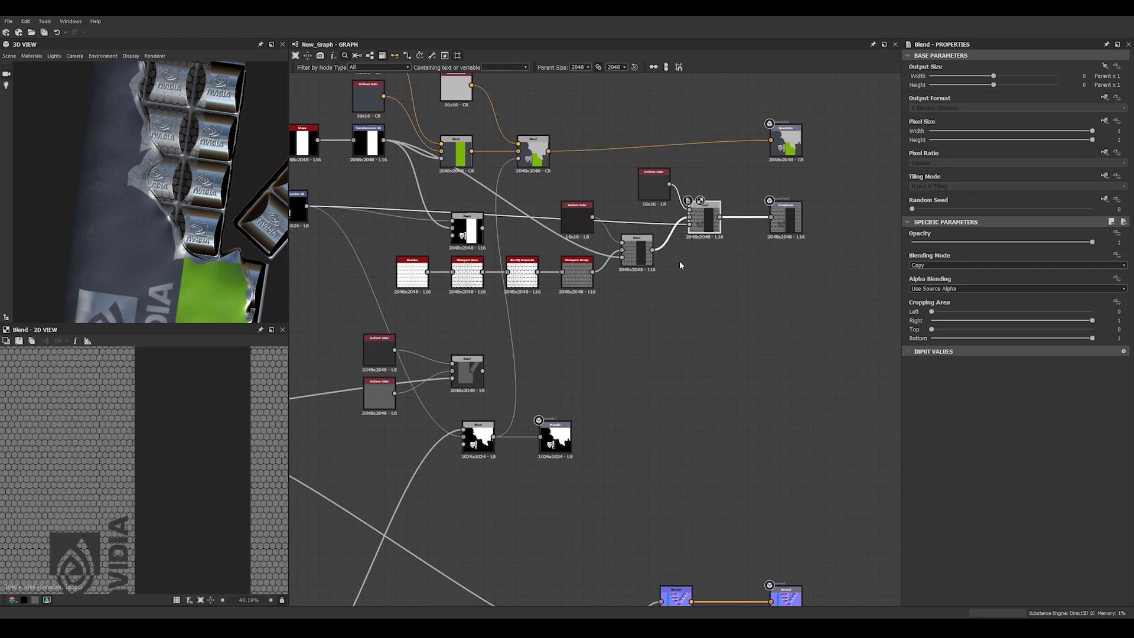
middle_click_drag(679, 253, 630, 325)
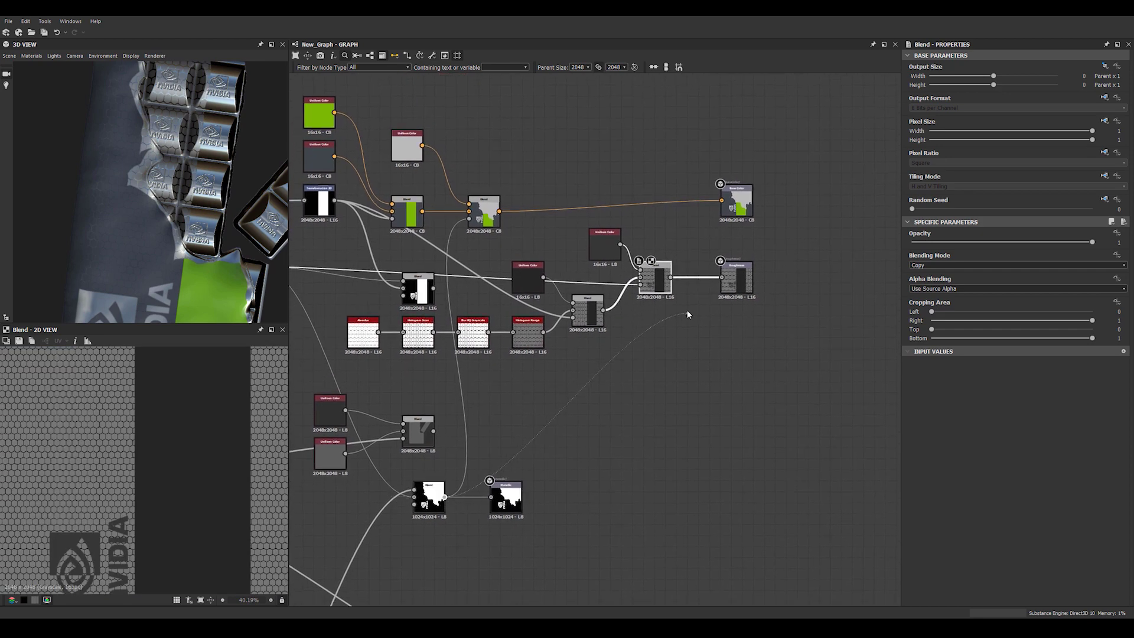
left_click(654, 288)
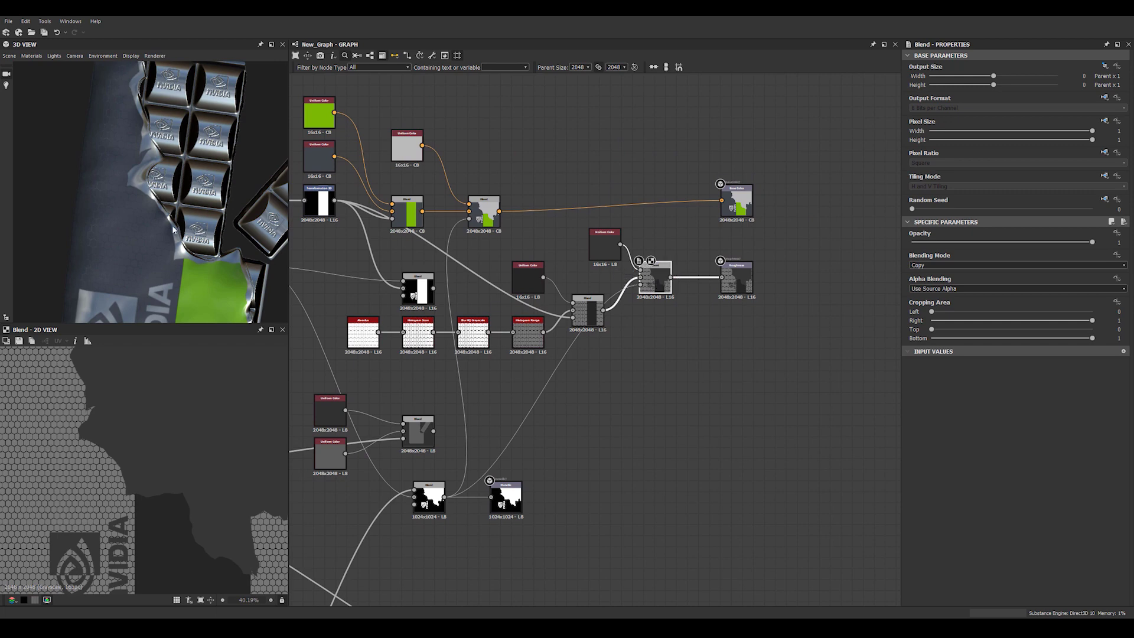
scroll(173, 229, "down", 5)
left_click_drag(173, 230, 142, 176)
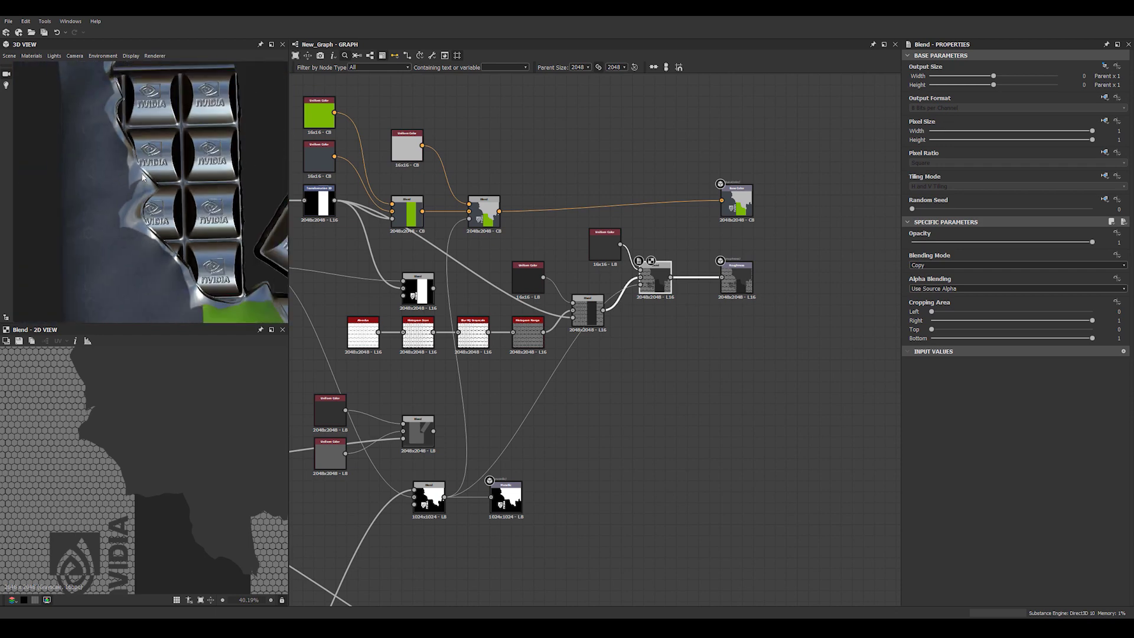
scroll(143, 176, "down", 3)
scroll(580, 376, "down", 4)
middle_click_drag(537, 387, 574, 184)
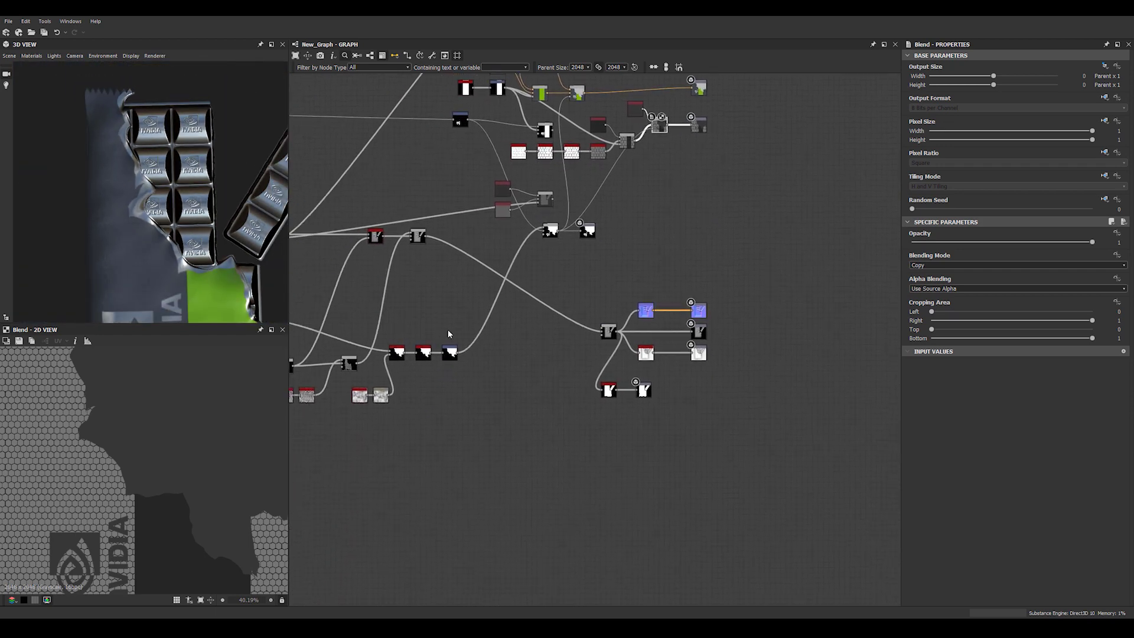
scroll(448, 333, "up", 3)
left_click(450, 374)
mouse_move(533, 373)
middle_mouse_down()
mouse_move(530, 394)
mouse_move(525, 385)
middle_mouse_up()
key("space")
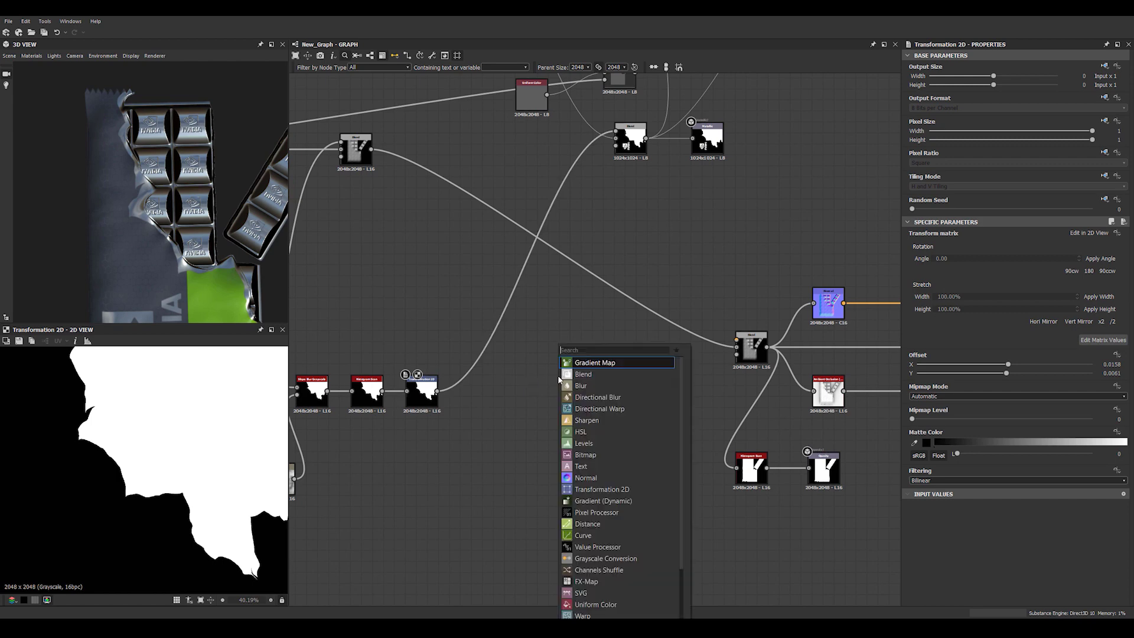
type("non")
left_click(596, 374)
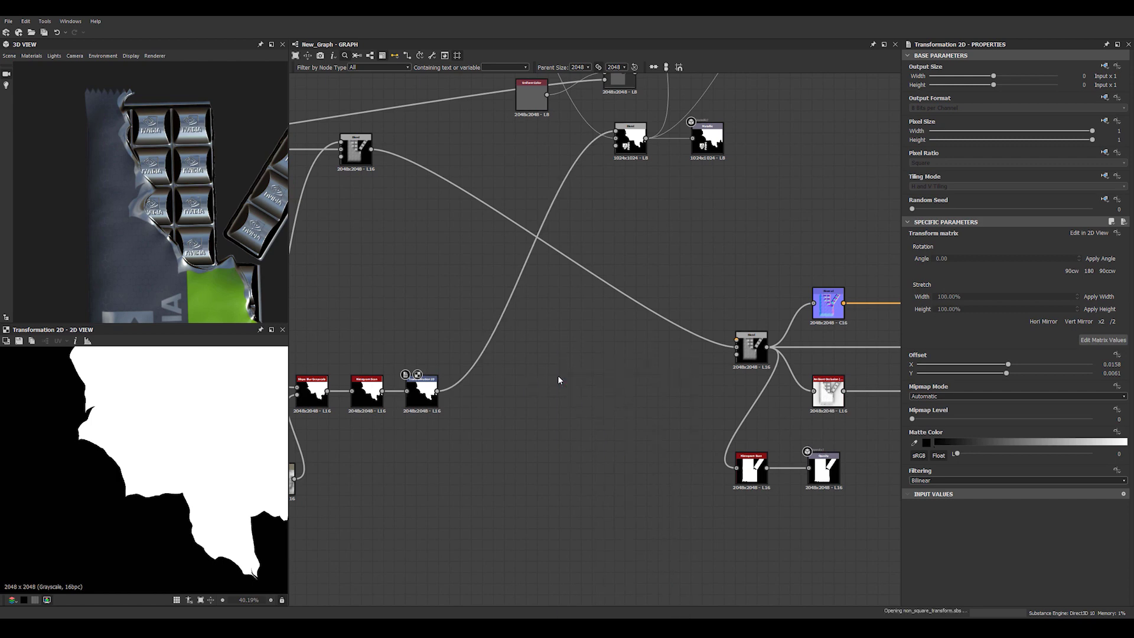
scroll(356, 422, "up", 3)
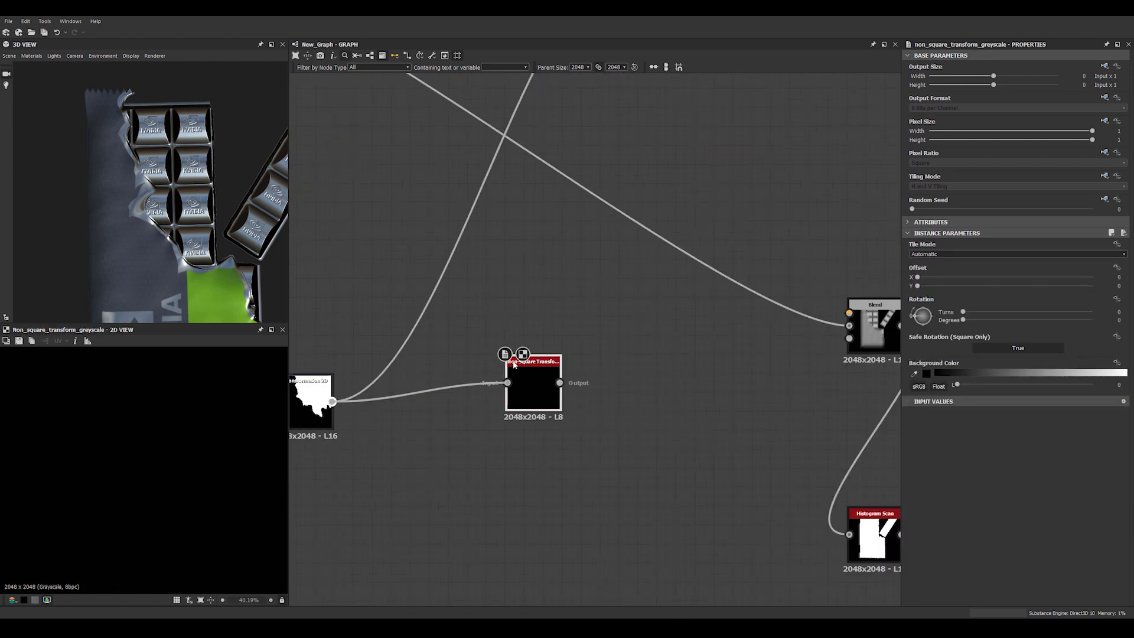
left_click_drag(513, 365, 501, 297)
left_click(568, 278)
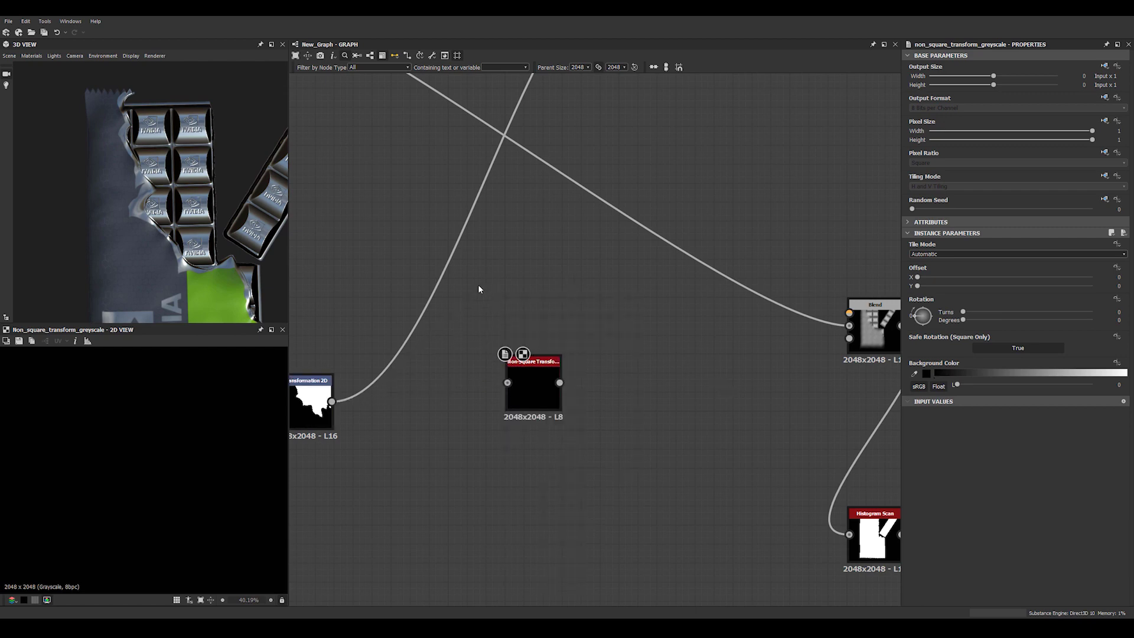
key("Delete")
Add a Non Uniform Blur Grayscale node and connect the torn-edge Transformation 2D to both its Grayscale and Blur Map inputs.
key("space")
type("non")
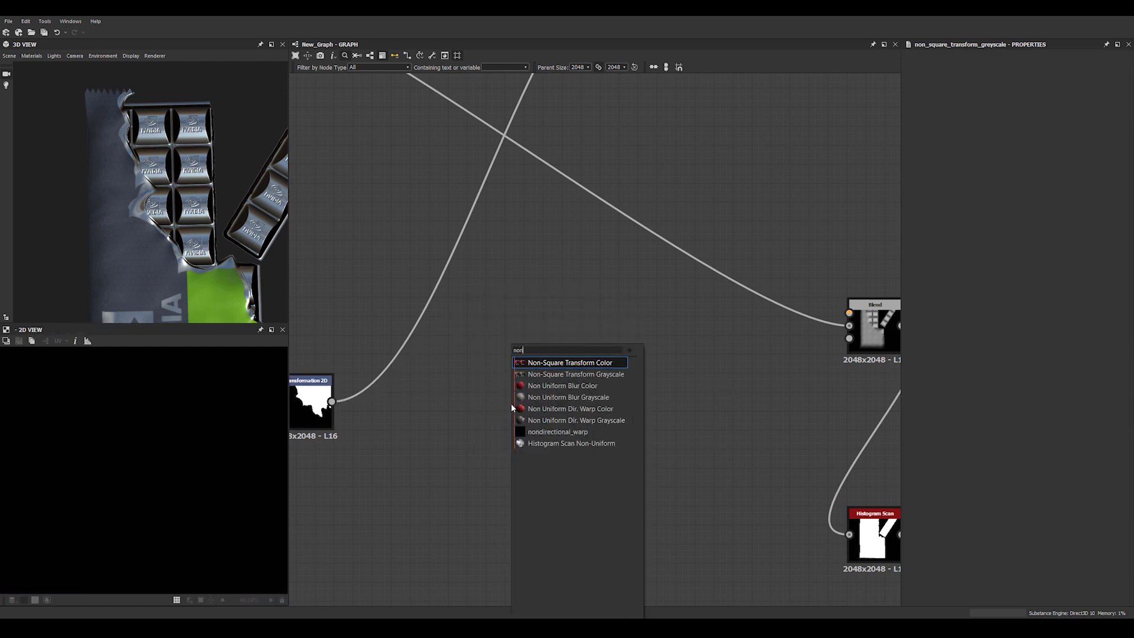
key("Down")
key("Down")
key("Down")
key("Return")
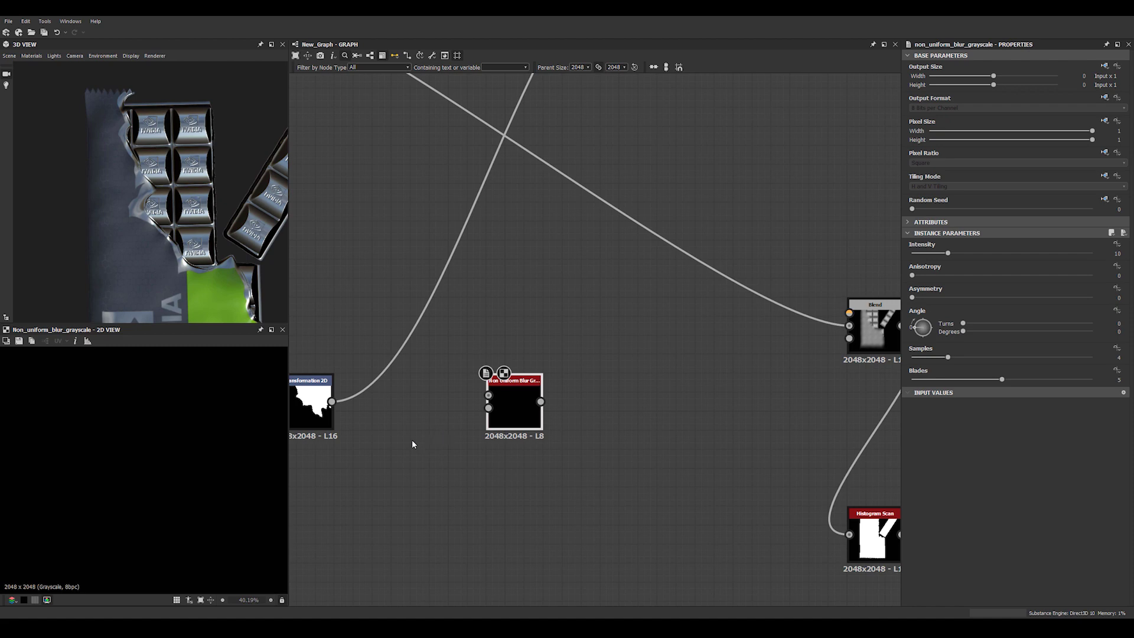
left_click_drag(453, 391, 487, 395)
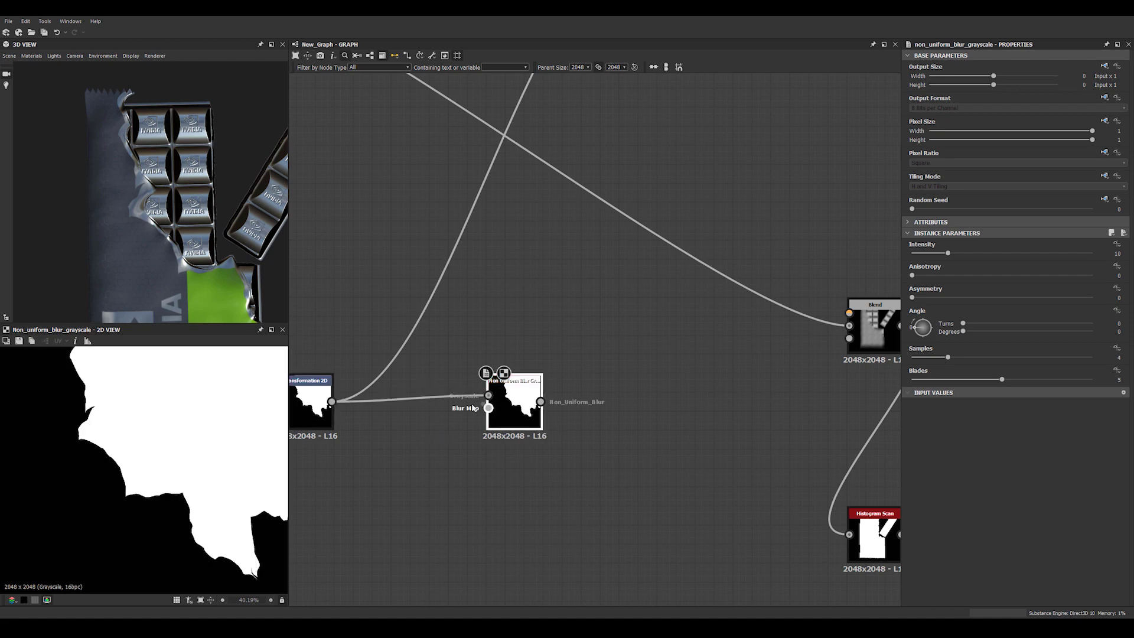
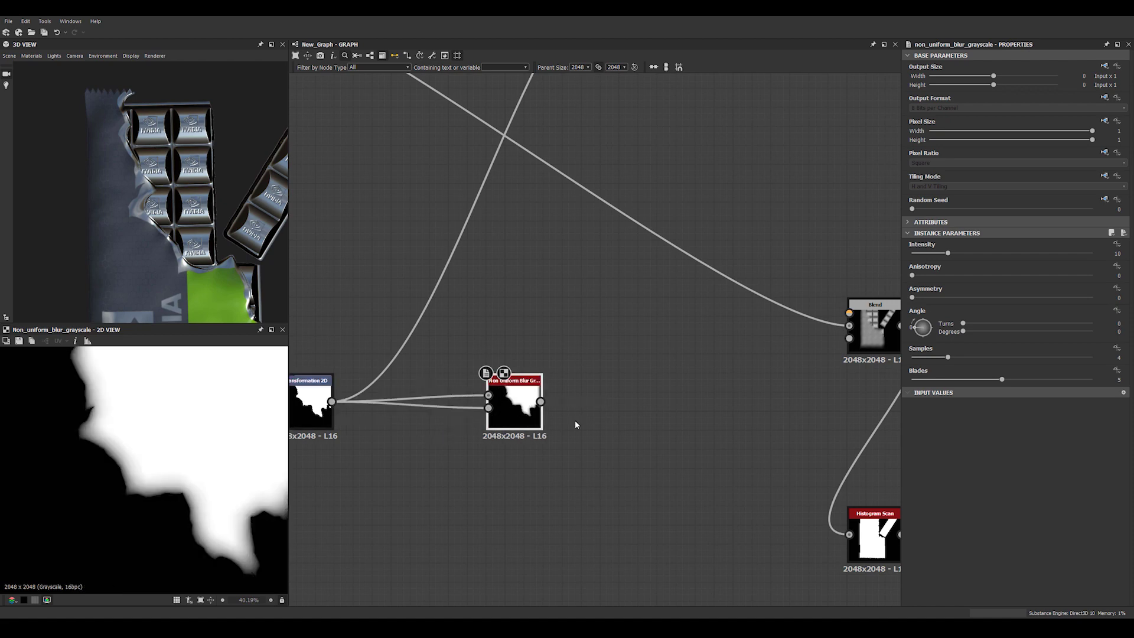
Set the Non Uniform Blur to 16 samples, 9 blades and an intensity of 2.57.
left_click(929, 253)
left_click_drag(932, 252, 937, 252)
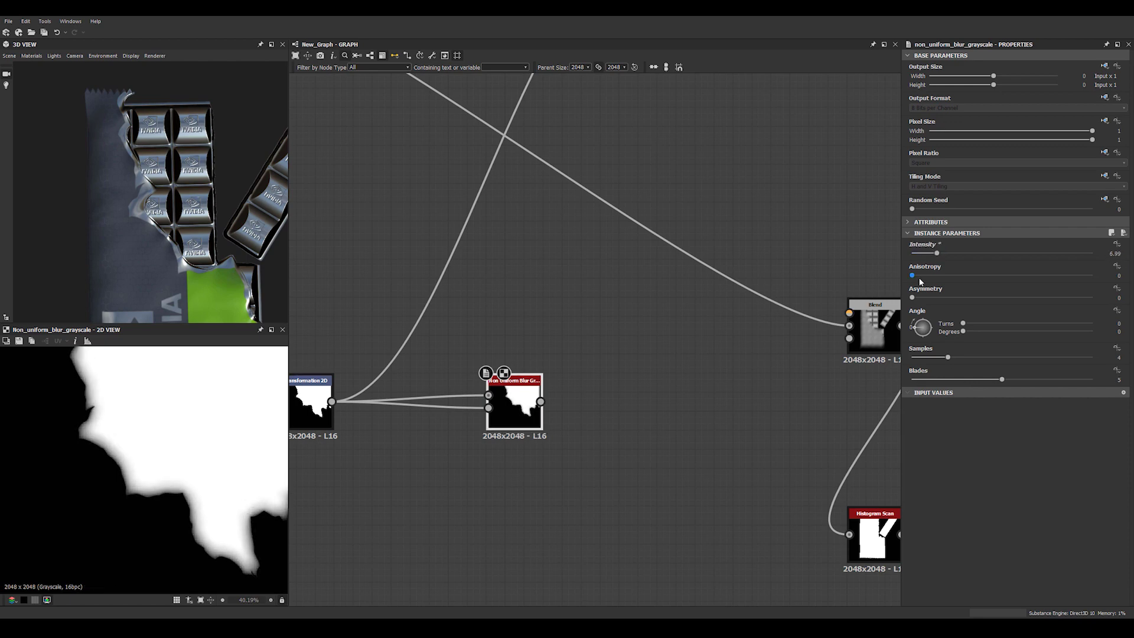
left_click(1096, 356)
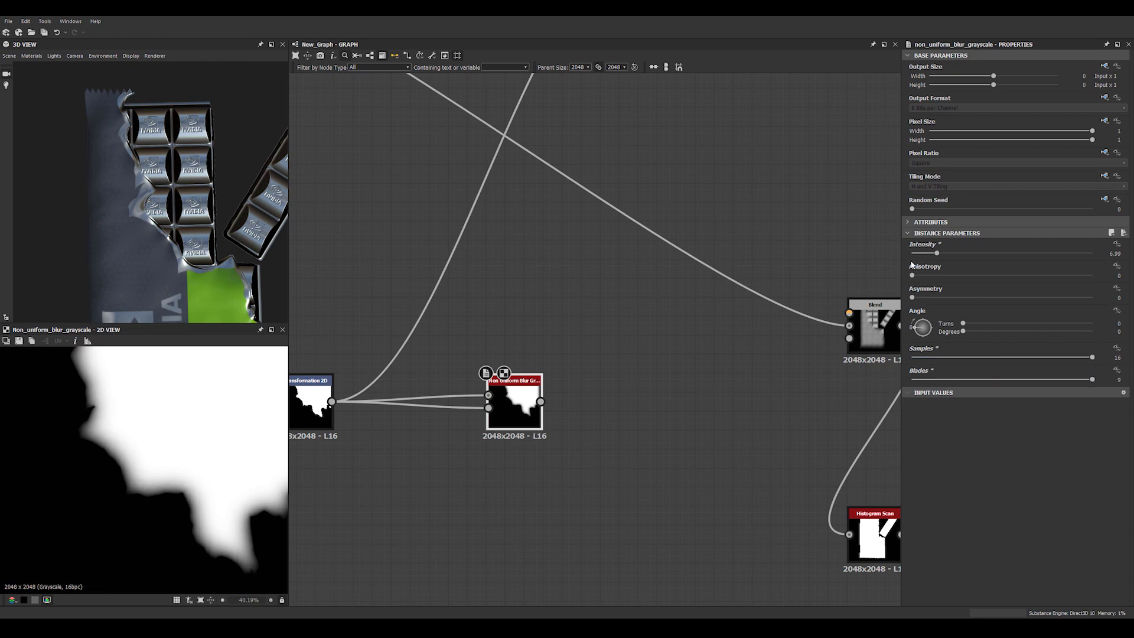
left_click_drag(917, 254, 921, 254)
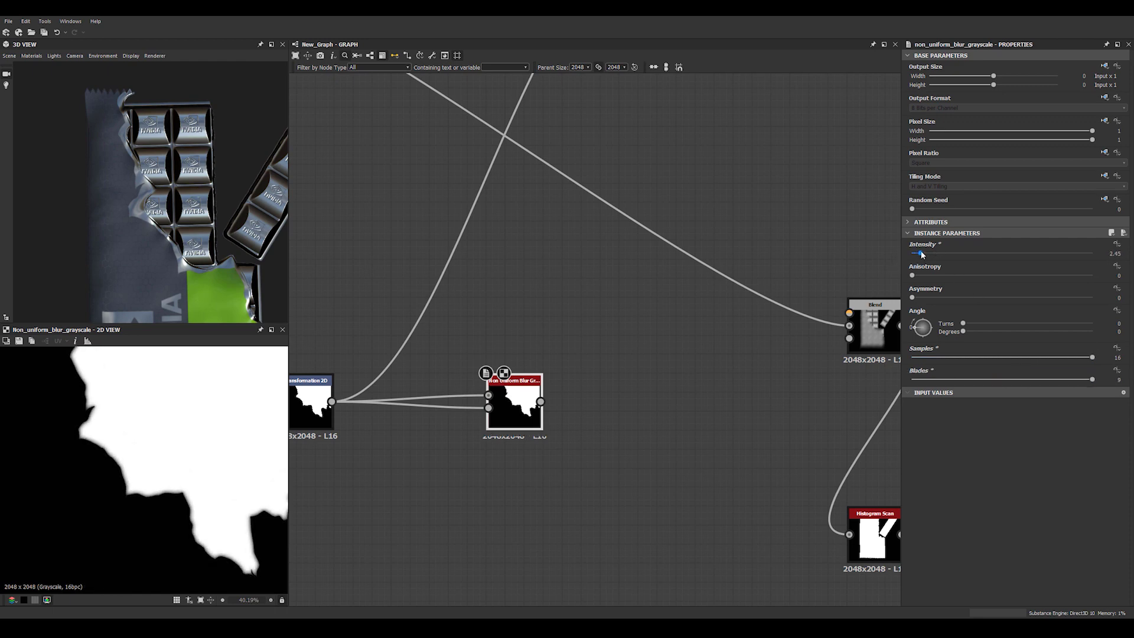
Add a Blend node after the Non Uniform Blur Grayscale.
scroll(700, 341, "down", 4)
middle_click_drag(658, 349, 687, 385)
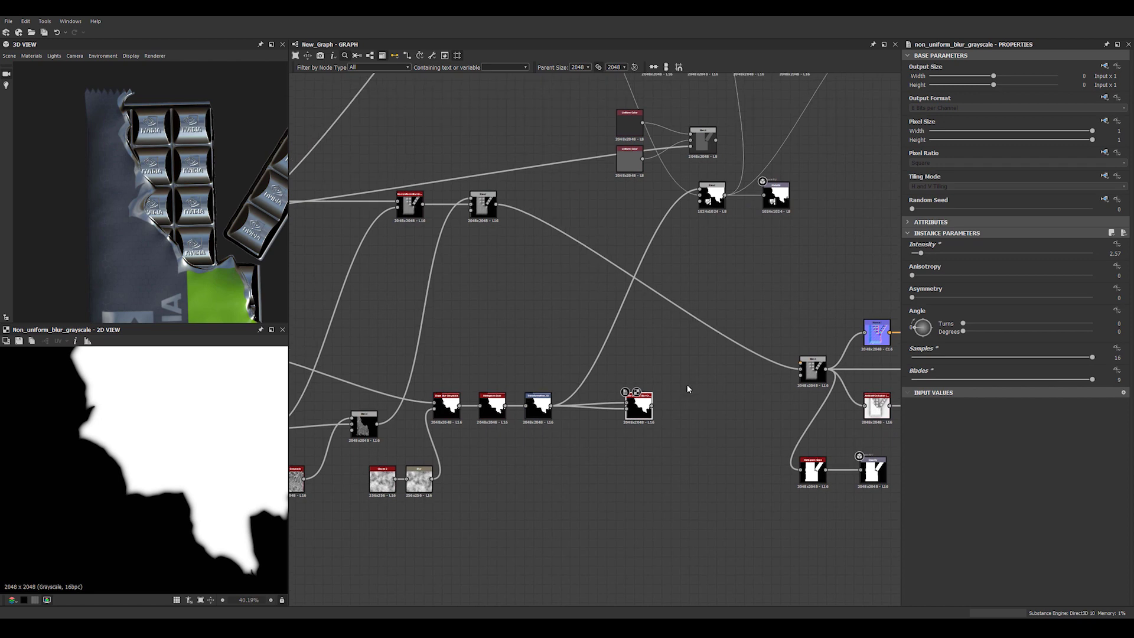
scroll(697, 392, "up", 1)
middle_click_drag(675, 424, 691, 396)
middle_click_drag(687, 357, 566, 383)
key("space")
type("blend")
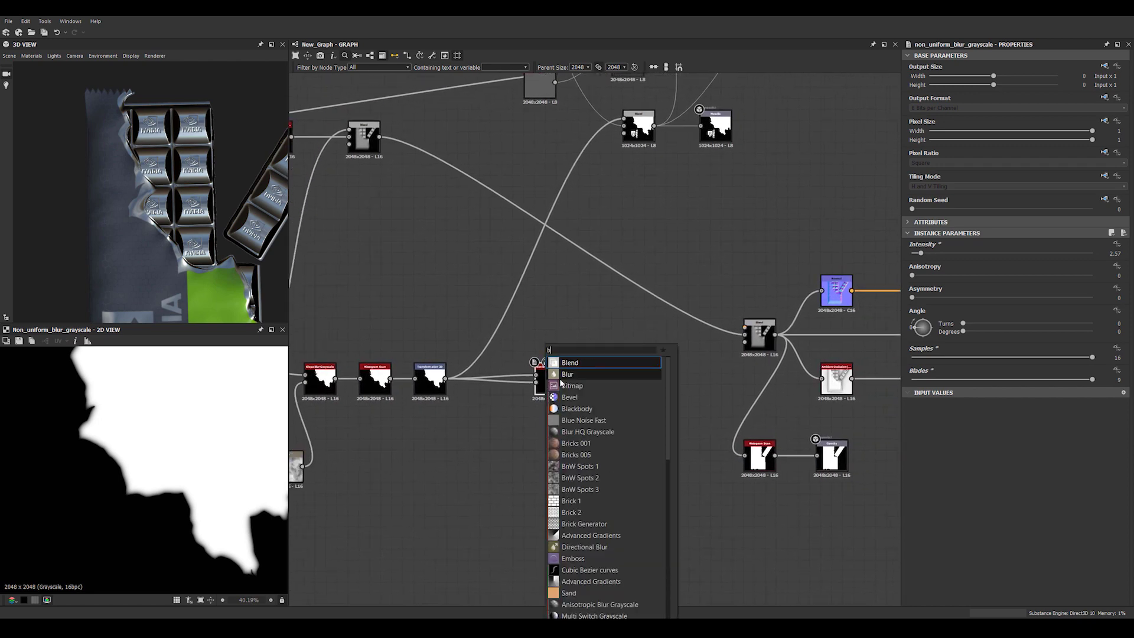
key("Return")
Connect the smooth wrapper-edge mask from before the torn-edge distortion to the new Blend and set its blending mode to Subtract.
scroll(475, 355, "down", 3)
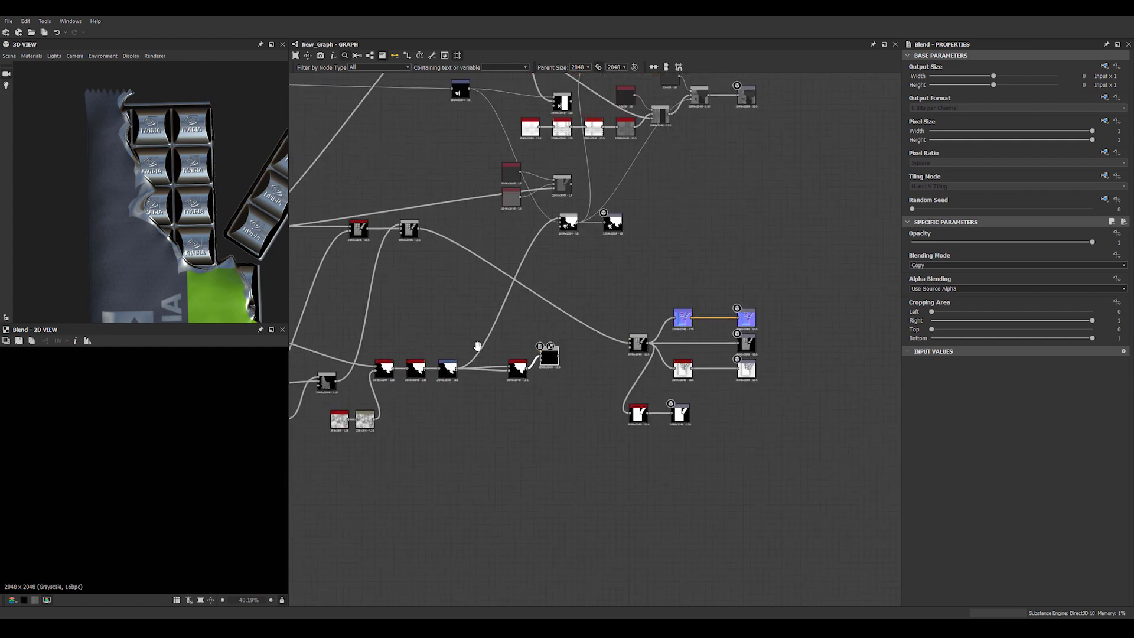
middle_click_drag(474, 342, 636, 305)
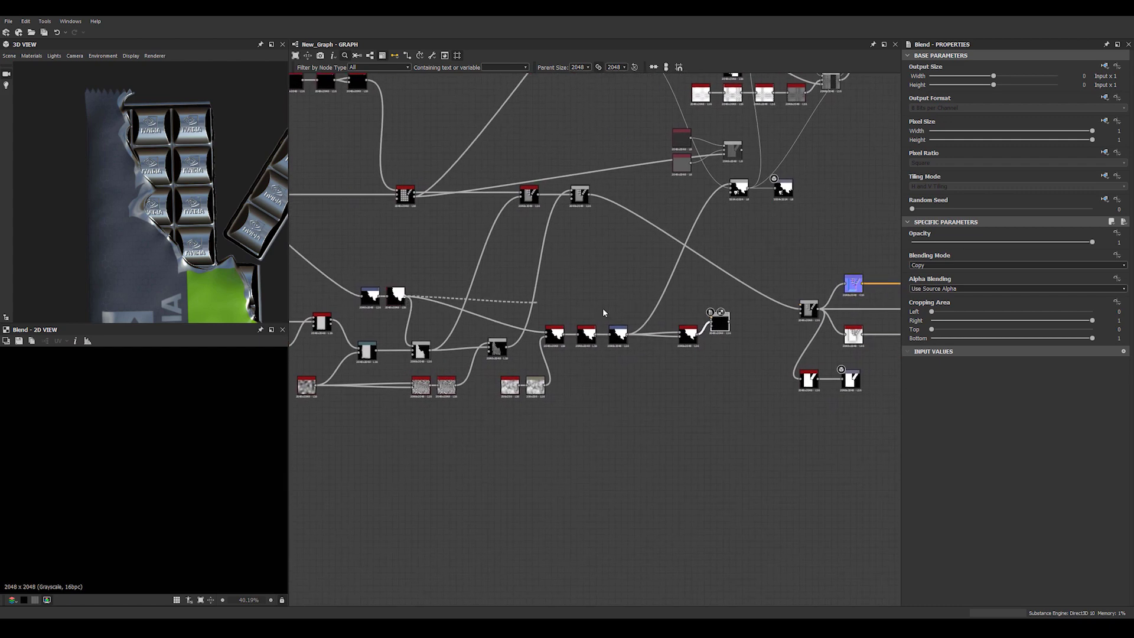
left_click_drag(603, 313, 721, 322)
left_click(915, 266)
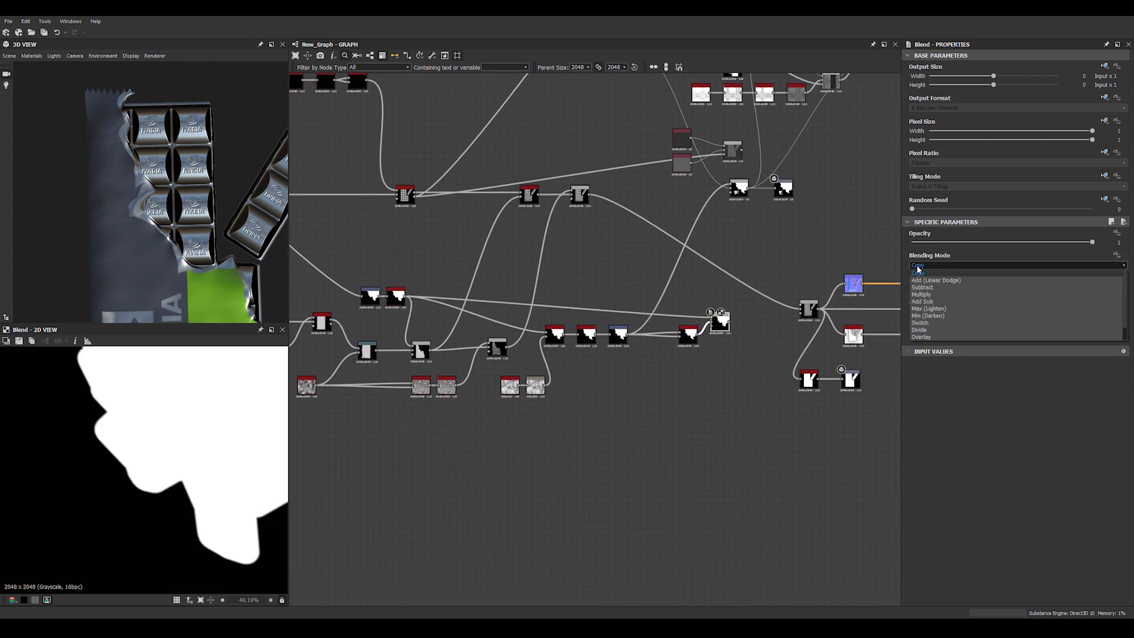
left_click(924, 288)
Add a Normal node after the Subtract Blend and set its intensity to 0.21.
middle_click_drag(689, 335, 565, 332)
scroll(634, 270, "up", 3)
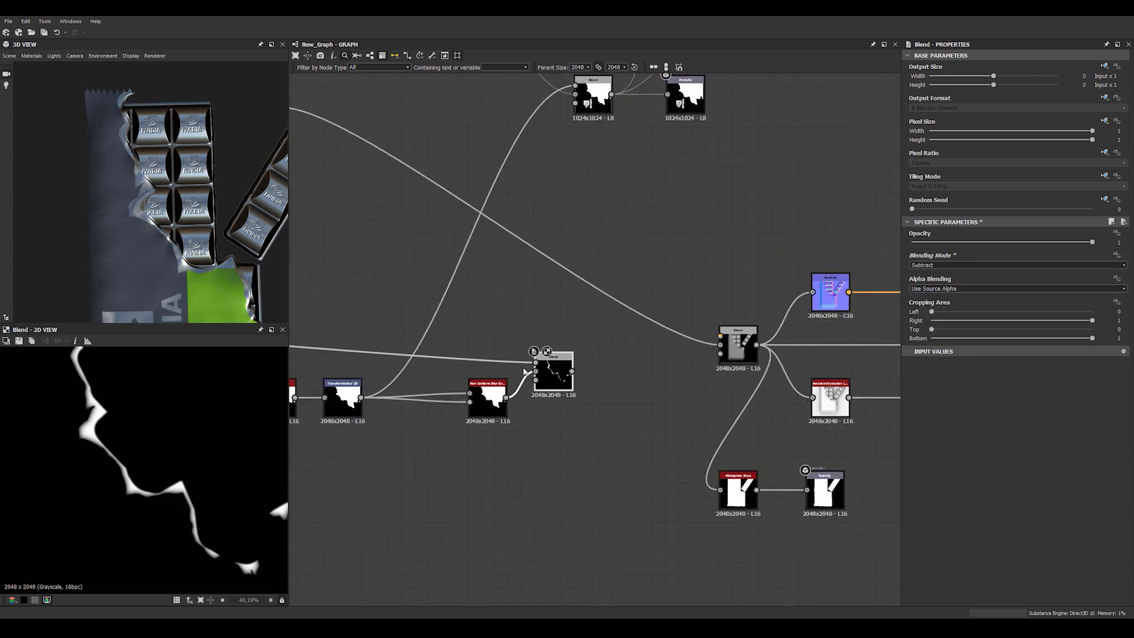
left_click_drag(552, 375, 539, 357)
key("space")
type("normal")
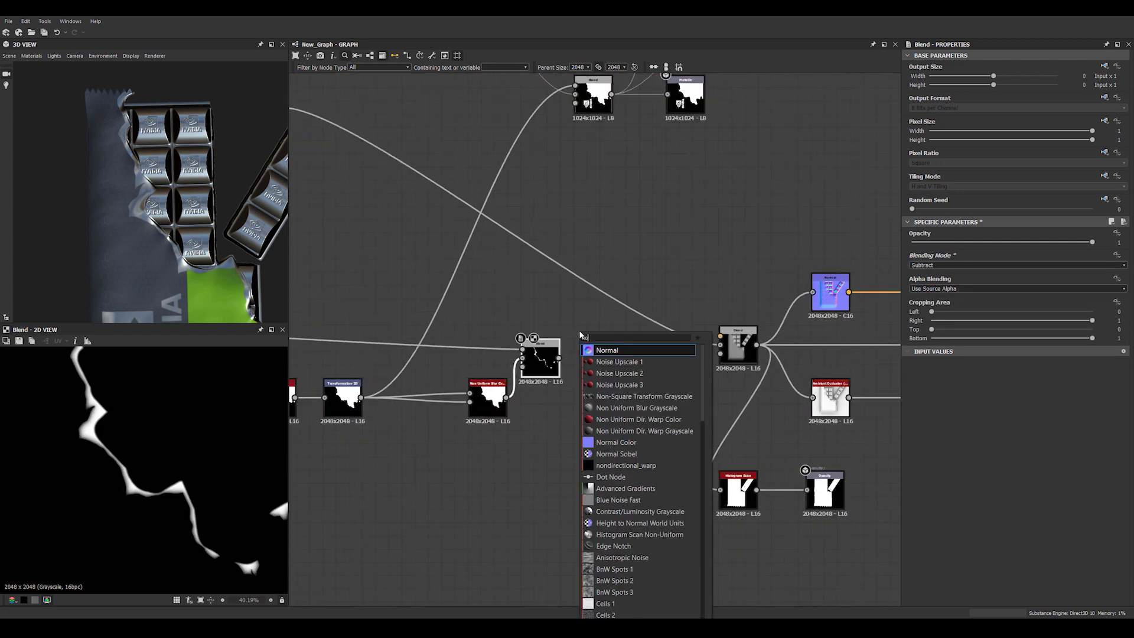
key("Return")
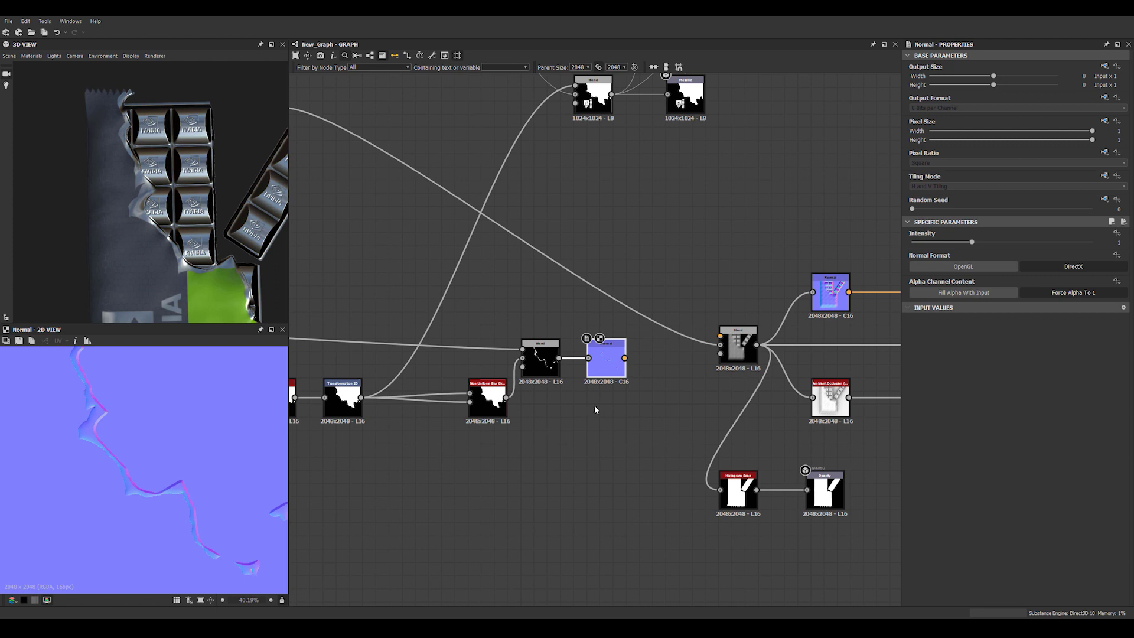
middle_click_drag(594, 409, 445, 379)
left_click_drag(924, 243, 914, 242)
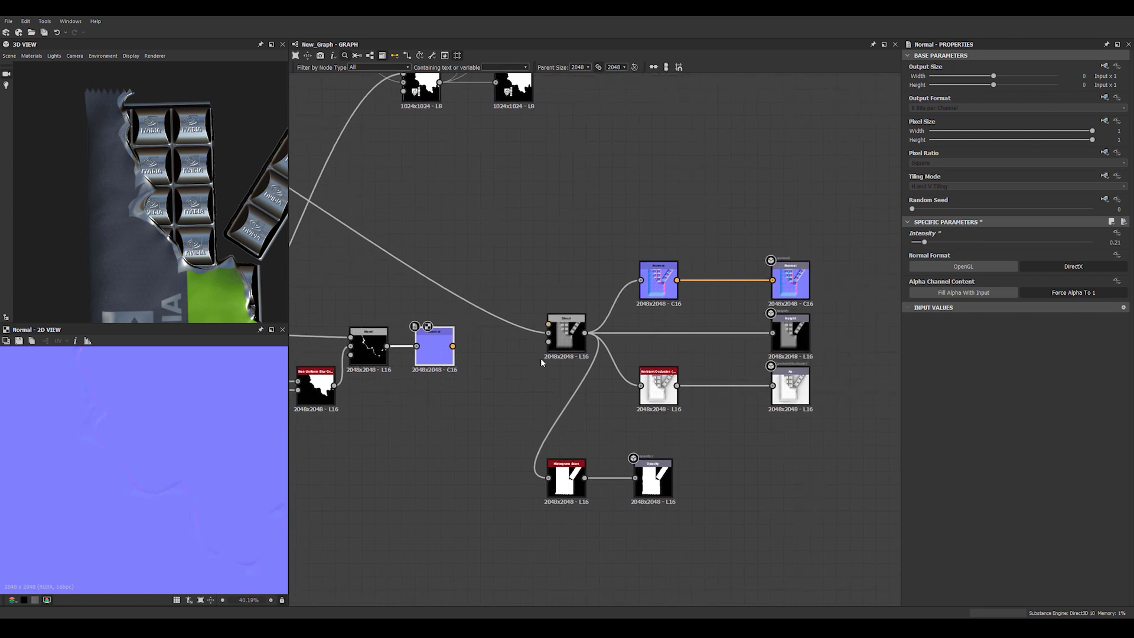
Insert a Normal Combine node between the main Normal node and the Normal output.
left_click(650, 285)
left_click_drag(676, 280, 676, 287)
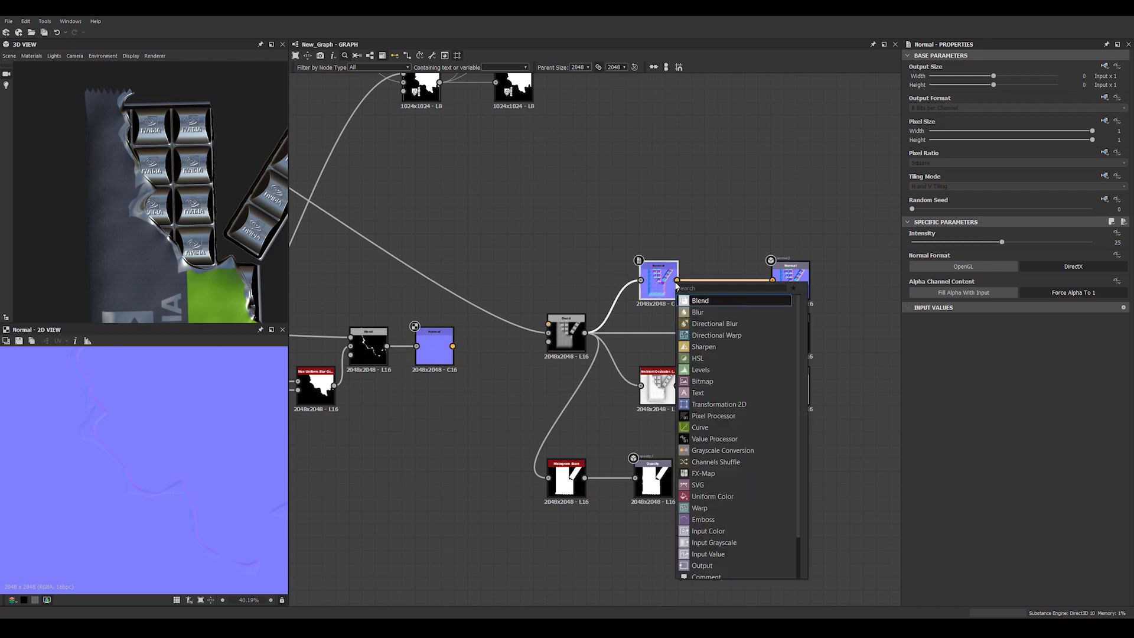
type("comb")
key("Return")
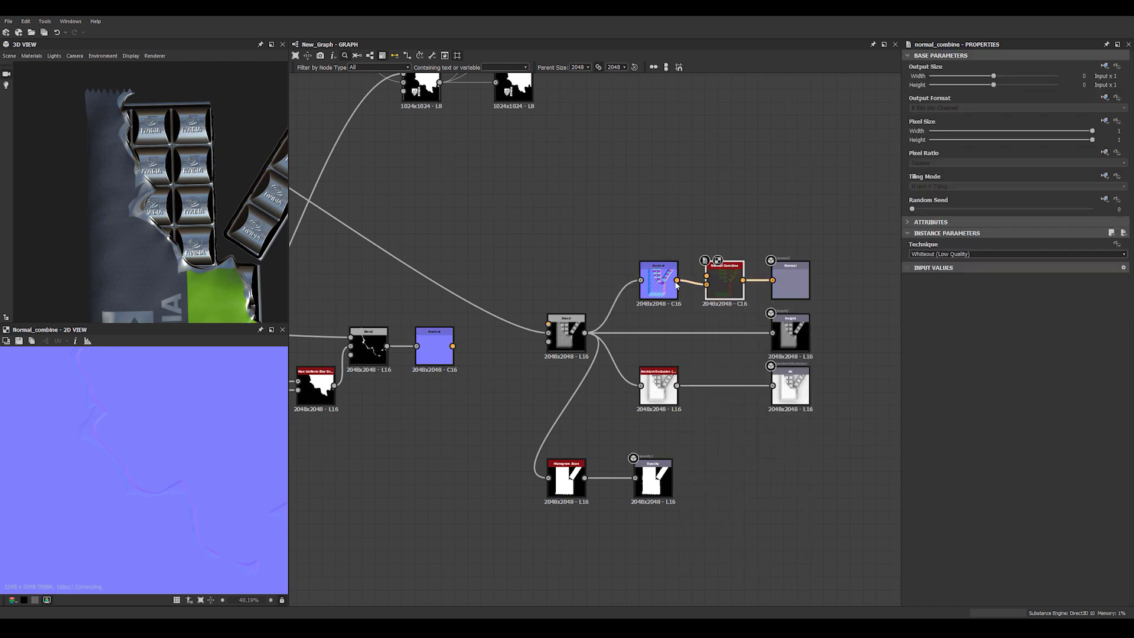
Connect the torn-edge Normal node to the free Normal Combine input and set the combine technique to Detail Oriented (High Quality).
left_click_drag(748, 275, 708, 275)
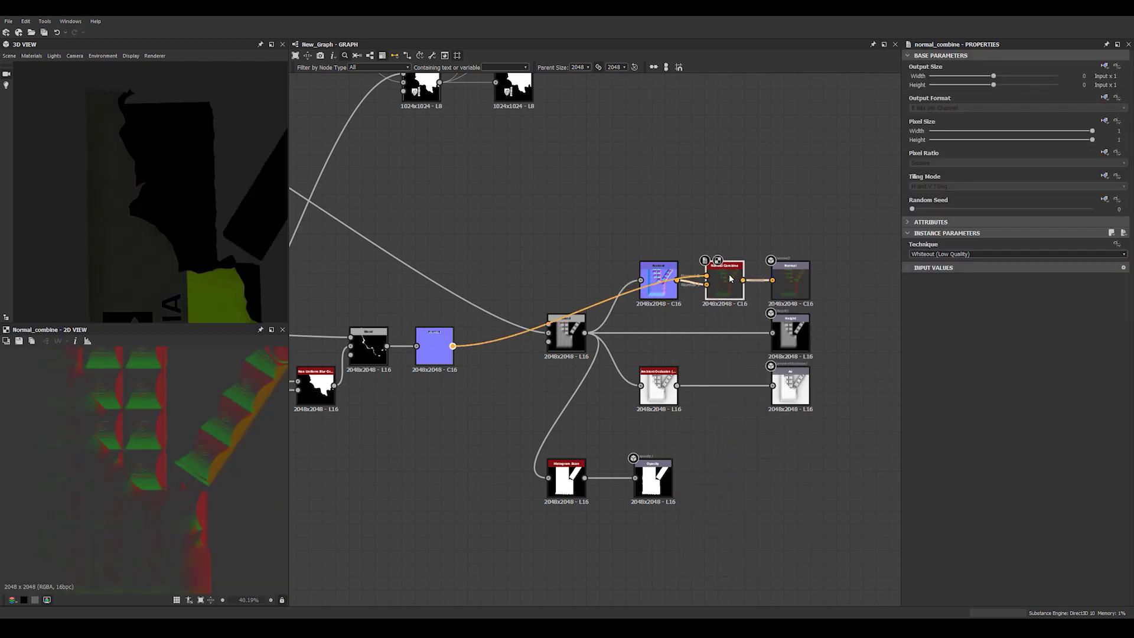
right_click_drag(62, 168, 141, 234)
mouse_move(142, 233)
left_mouse_down()
mouse_move(172, 203)
mouse_move(170, 212)
mouse_move(197, 205)
mouse_move(150, 219)
left_mouse_up()
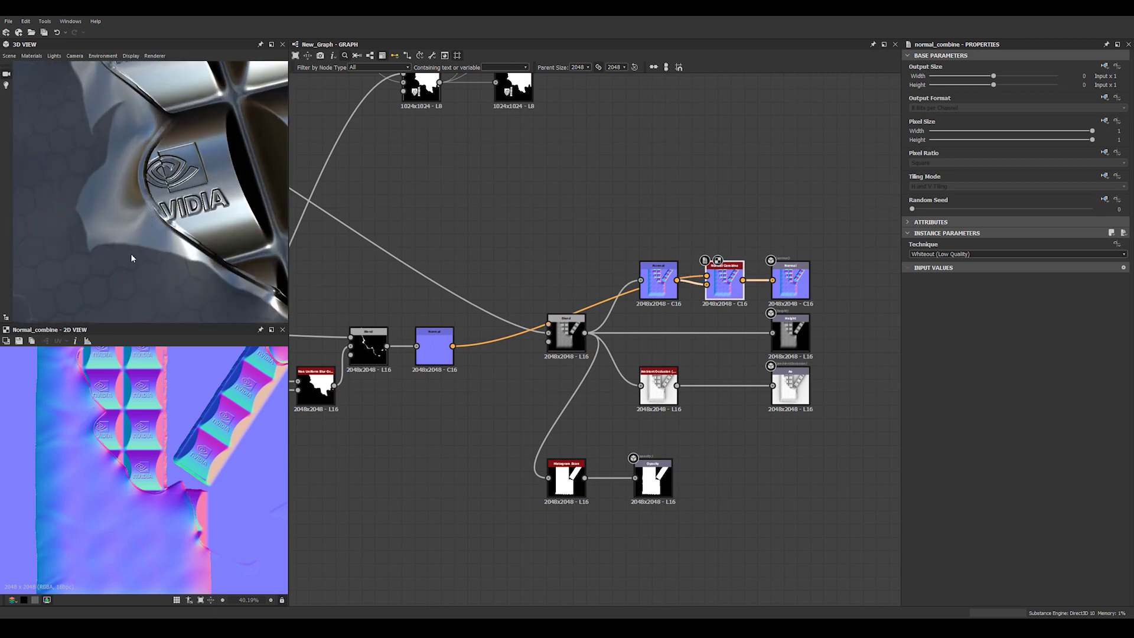
scroll(76, 449, "up", 5)
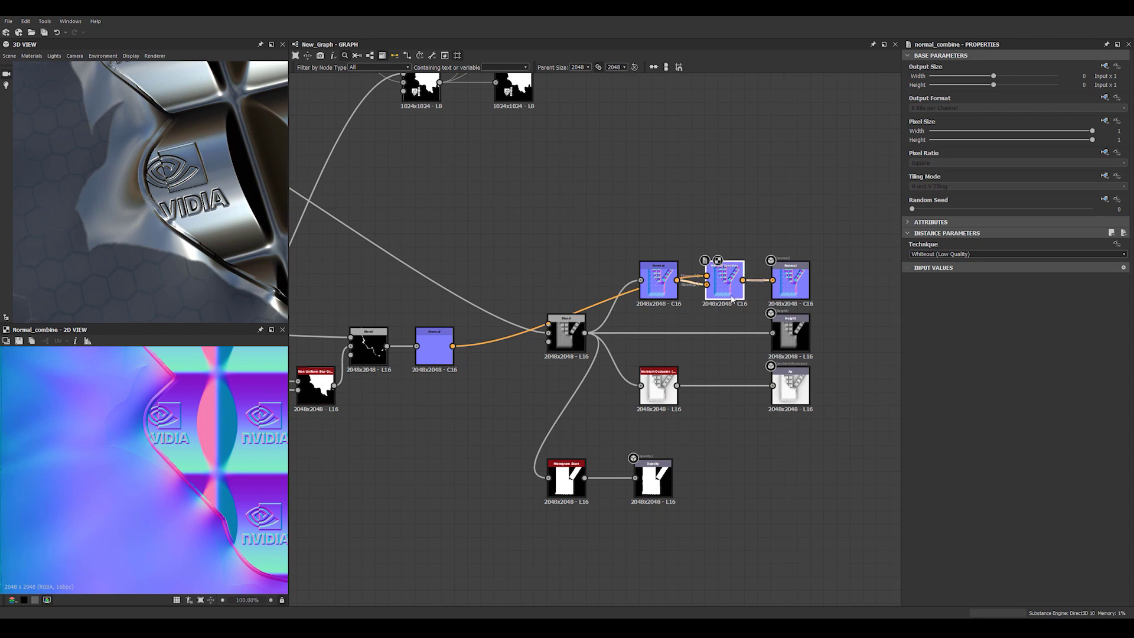
left_click(945, 254)
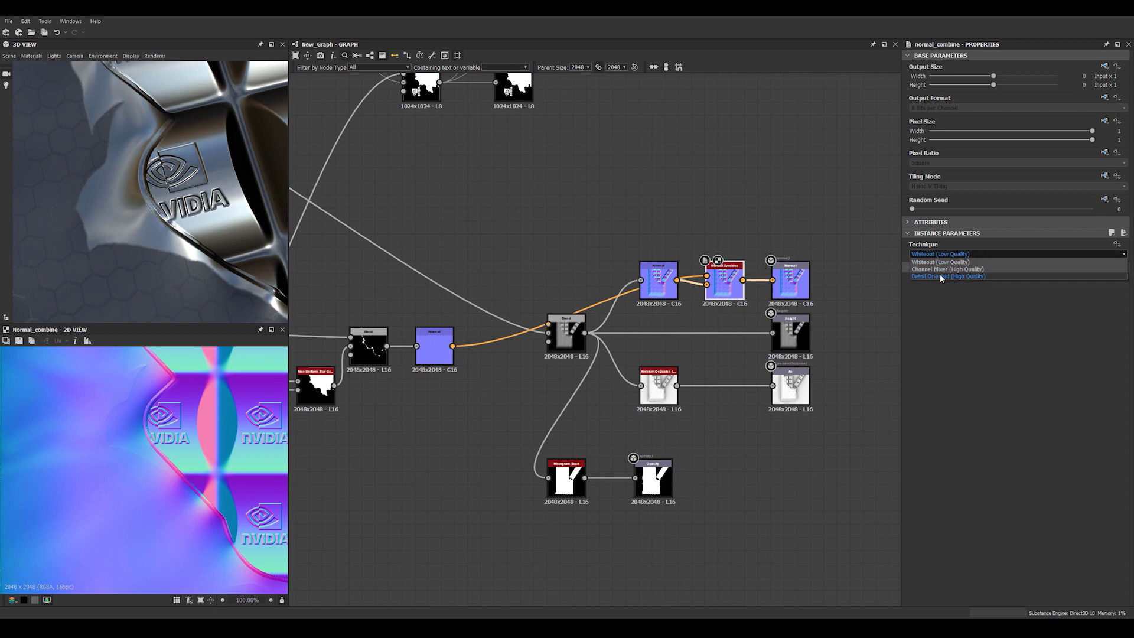
left_click(947, 276)
Set the Non Uniform Blur Grayscale's intensity to 0.98, anisotropy to 0.98 and asymmetry to 0.37.
middle_click_drag(434, 386, 533, 363)
scroll(533, 363, "up", 2)
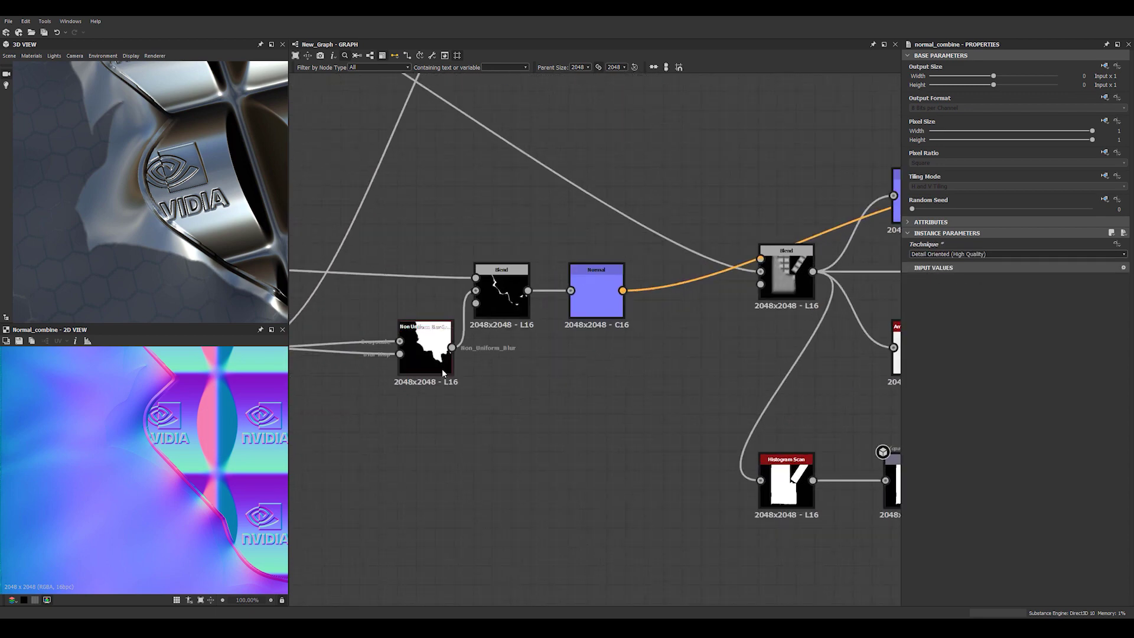
double_click(596, 295)
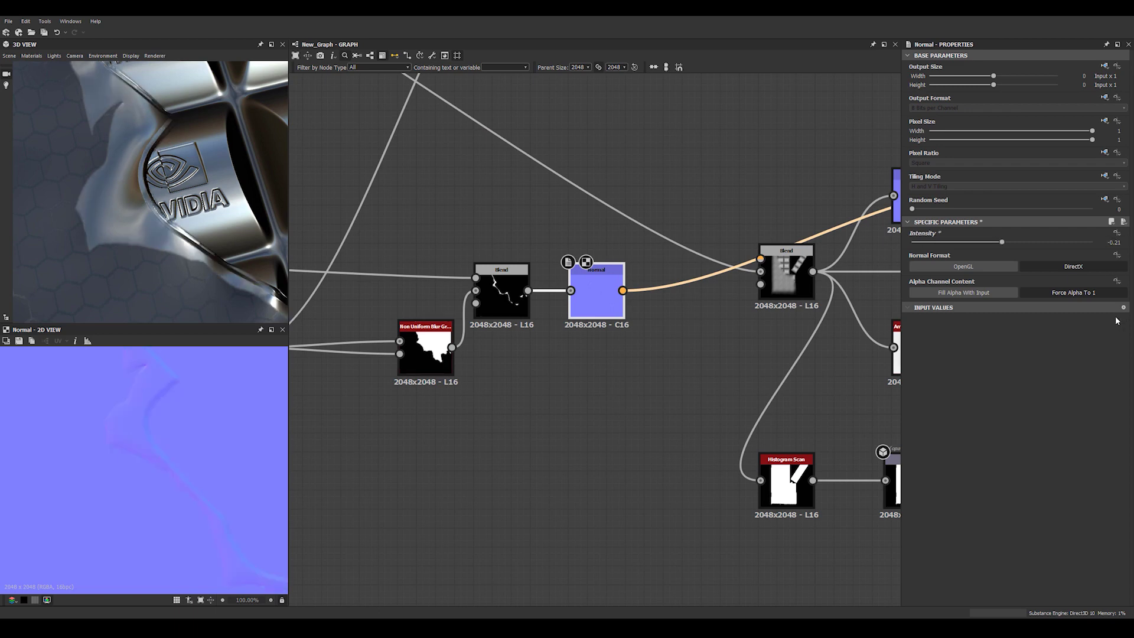
middle_click_drag(480, 422, 582, 454)
left_click(527, 384)
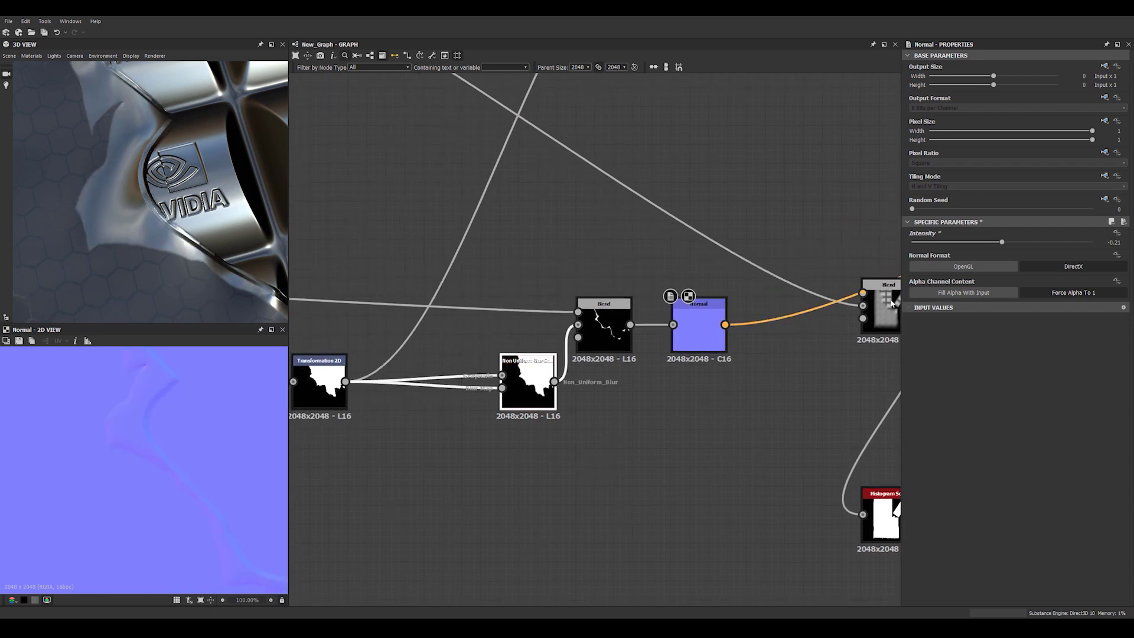
left_click(913, 254)
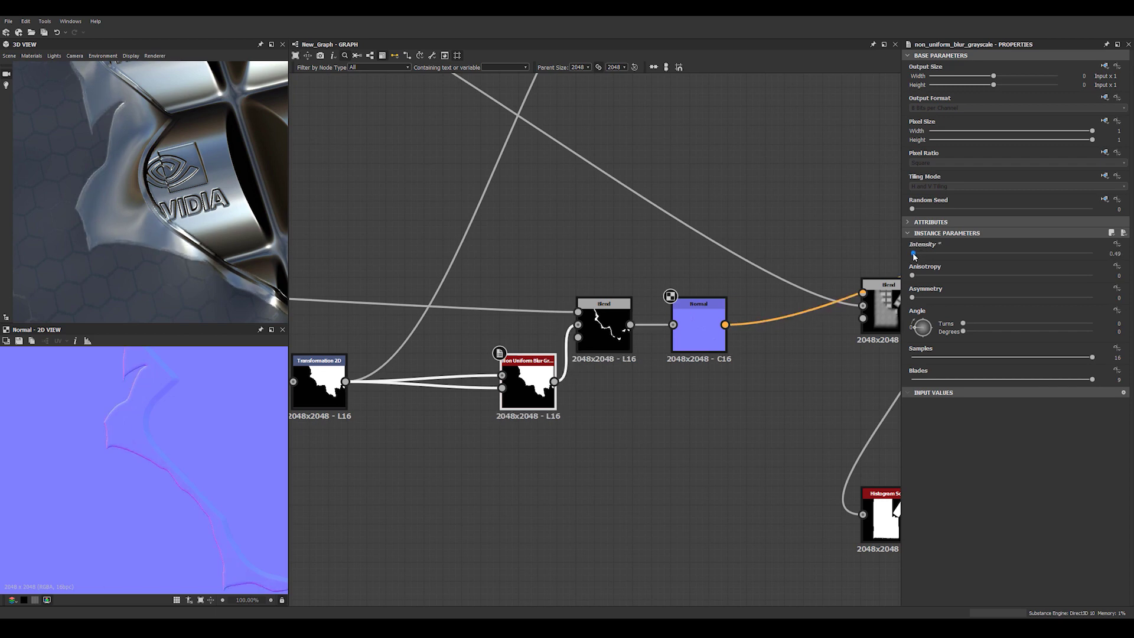
left_click_drag(912, 275, 1106, 278)
left_click_drag(911, 253, 916, 254)
left_click_drag(914, 299, 980, 296)
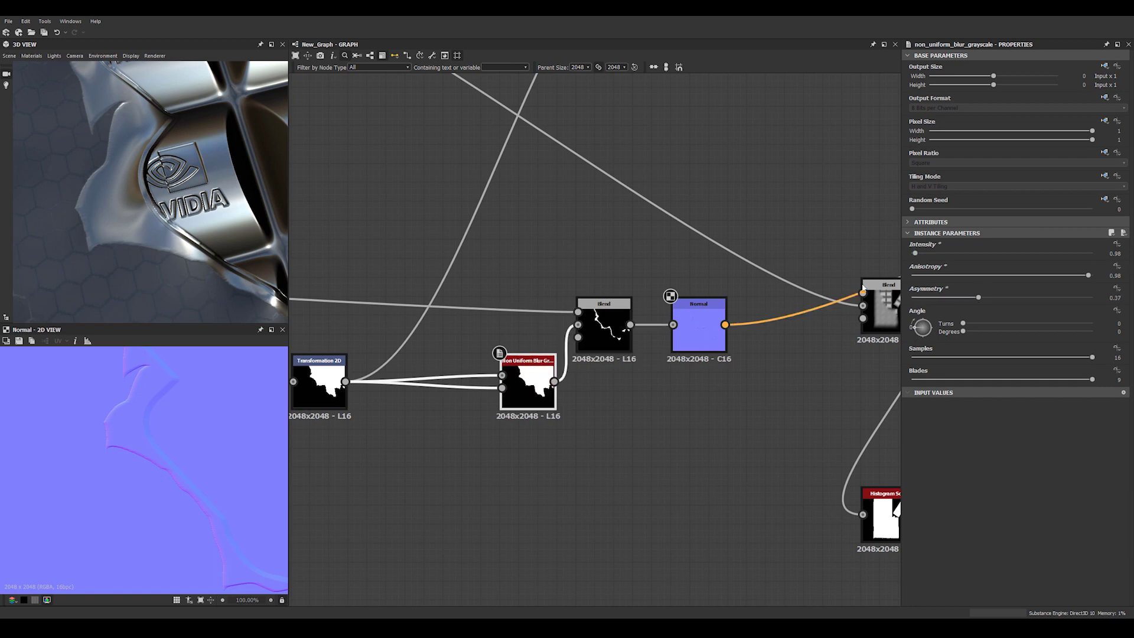
Raise the Non Uniform Blur Grayscale's intensity to 2.7 and check the torn edge in the 3D preview.
scroll(112, 200, "down", 5)
left_click_drag(106, 201, 137, 232)
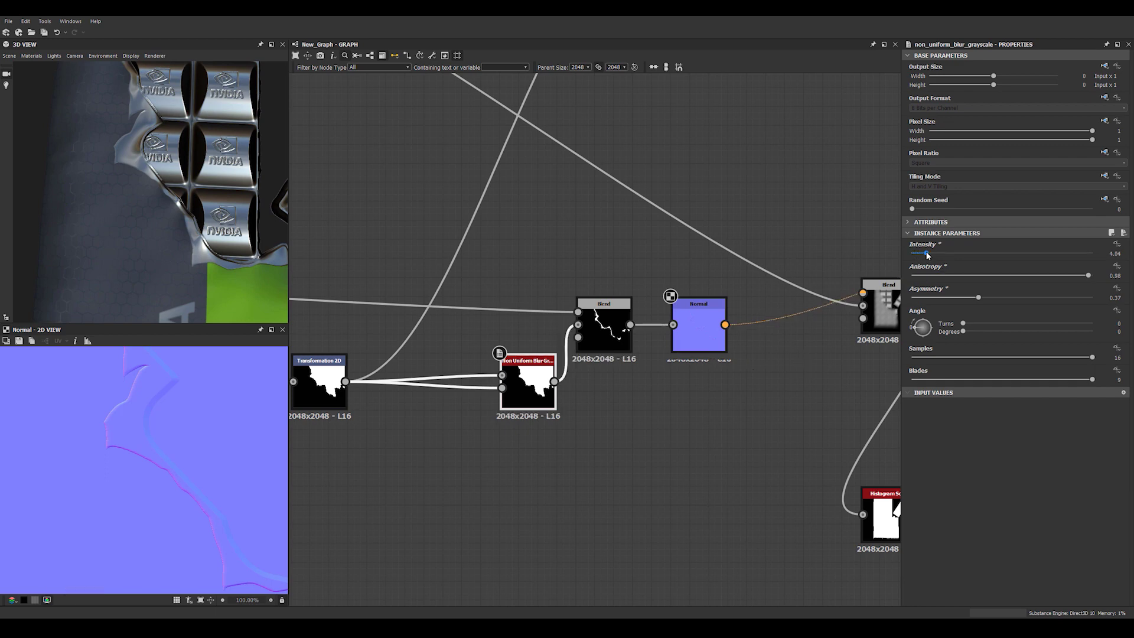
left_click_drag(927, 255, 921, 256)
left_click_drag(223, 183, 221, 217)
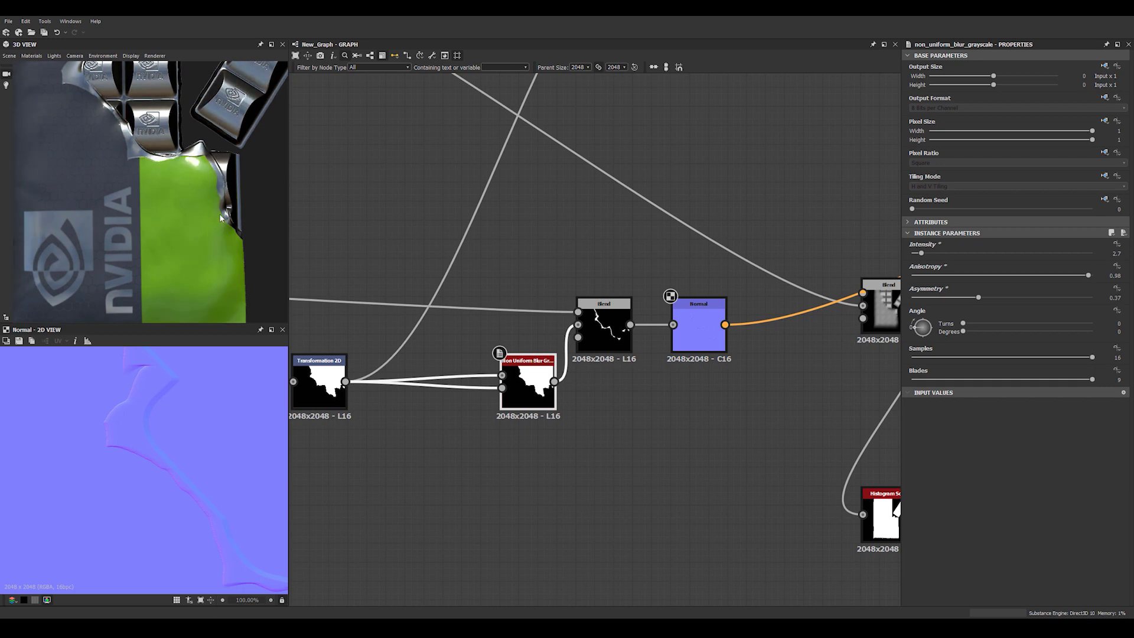
Delete the Subtract Blend so the Non Uniform Blur Grayscale feeds the torn-edge Normal directly, and move that Normal closer to the blur.
left_click(612, 335)
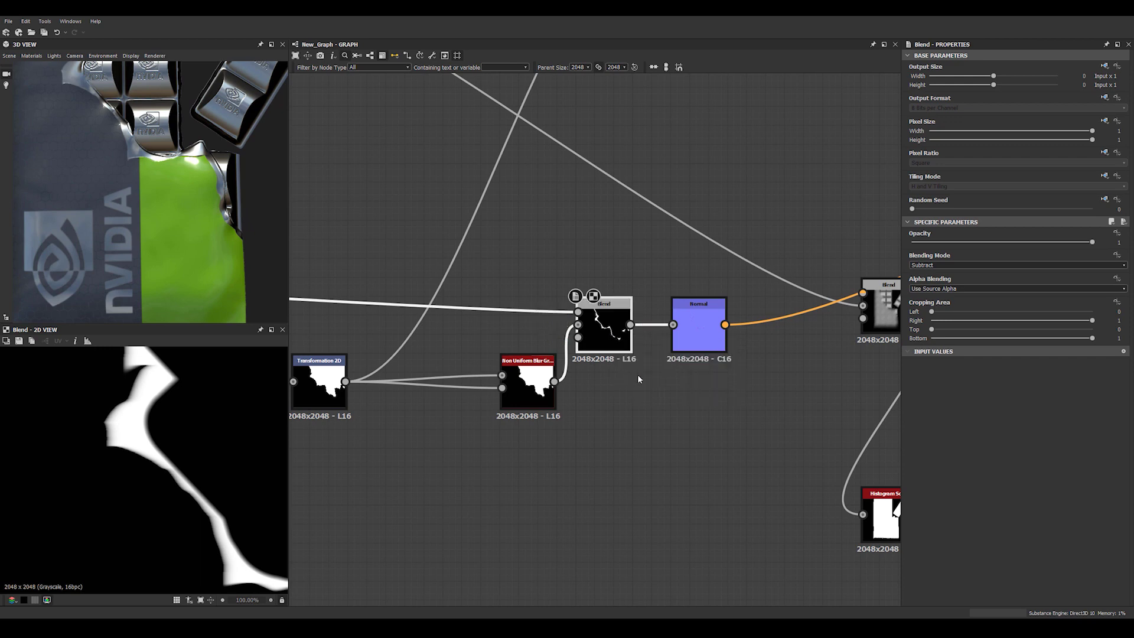
key("Delete")
left_click_drag(698, 338, 595, 319)
middle_click_drag(598, 316, 568, 322)
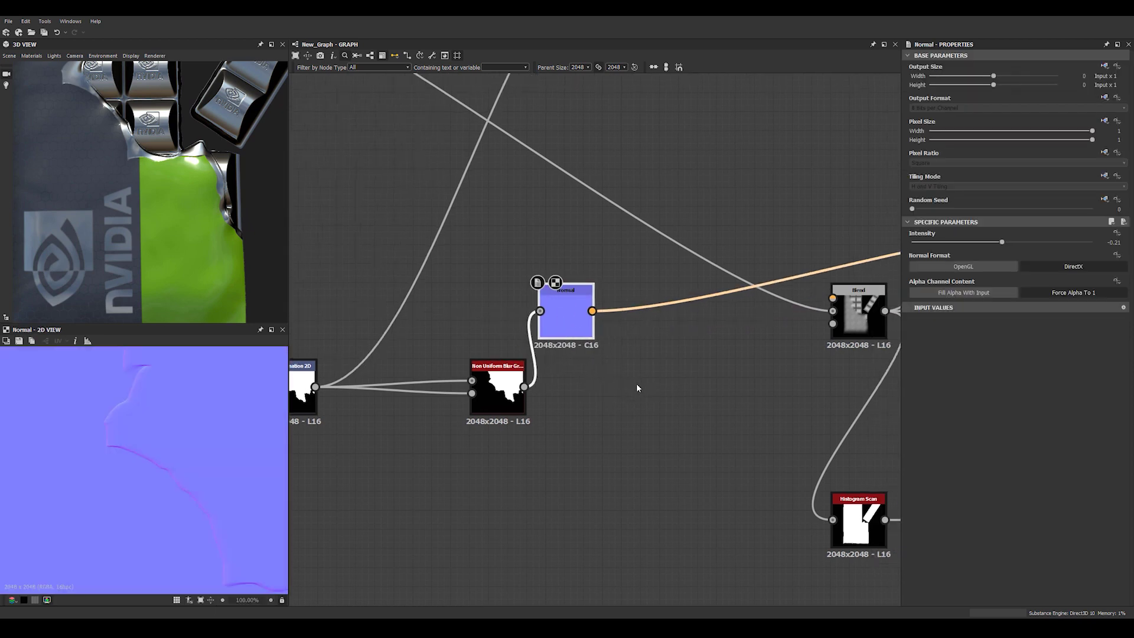
middle_click_drag(625, 391, 574, 394)
left_click_drag(536, 356, 582, 336)
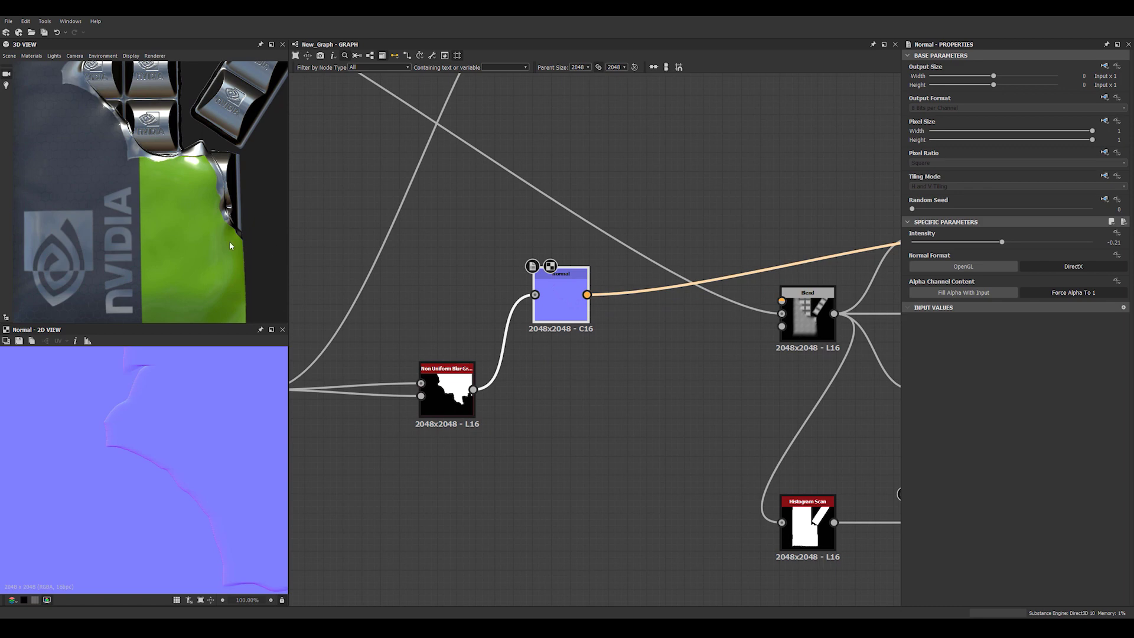
Insert a Blend node after the torn-edge Normal node.
left_click(591, 443)
mouse_move(214, 235)
left_mouse_down()
mouse_move(272, 188)
mouse_move(230, 232)
left_mouse_up()
scroll(272, 187, "up", 2)
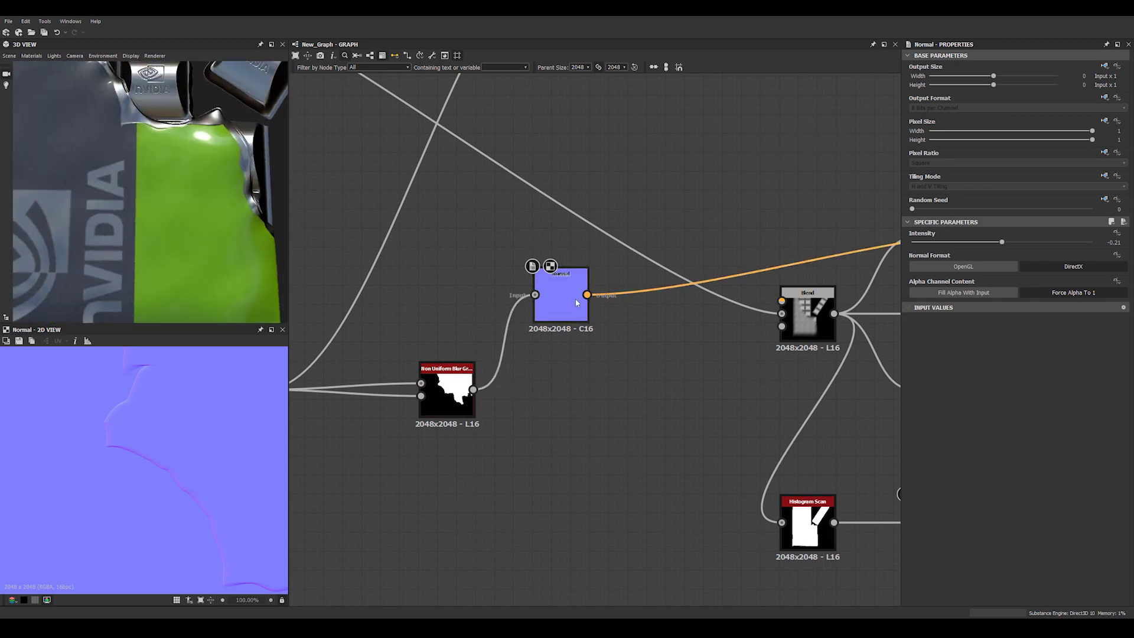
key("space")
type("bl")
left_click(599, 318)
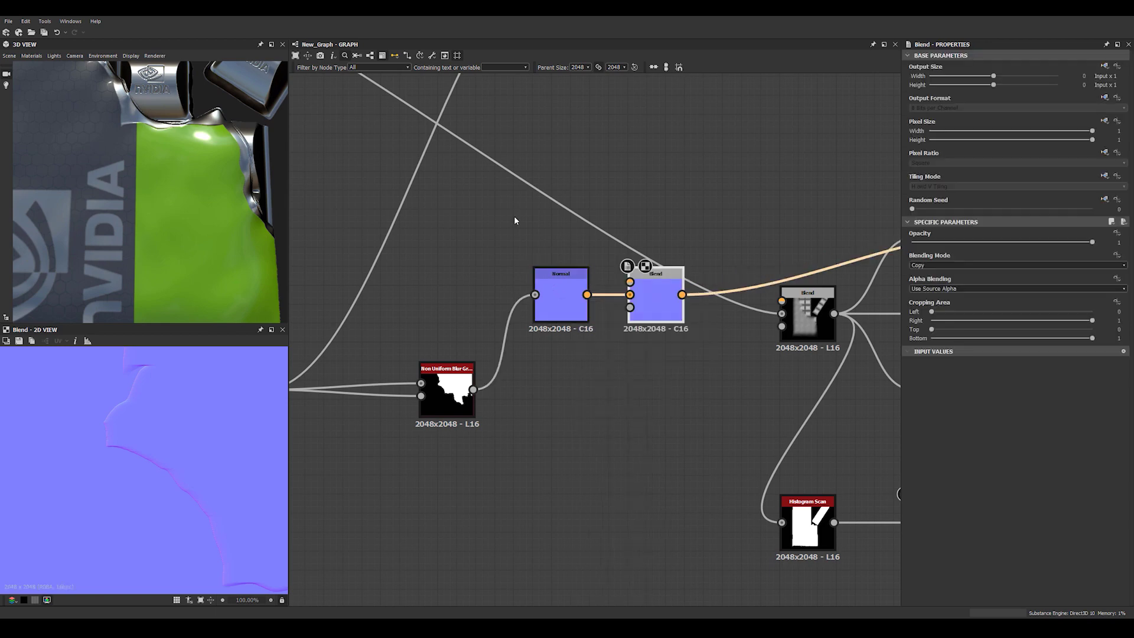
Add a Normal Color node above the torn-edge Normal and connect it to the new Blend's foreground.
key("space")
type("n")
key("Down")
key("Down")
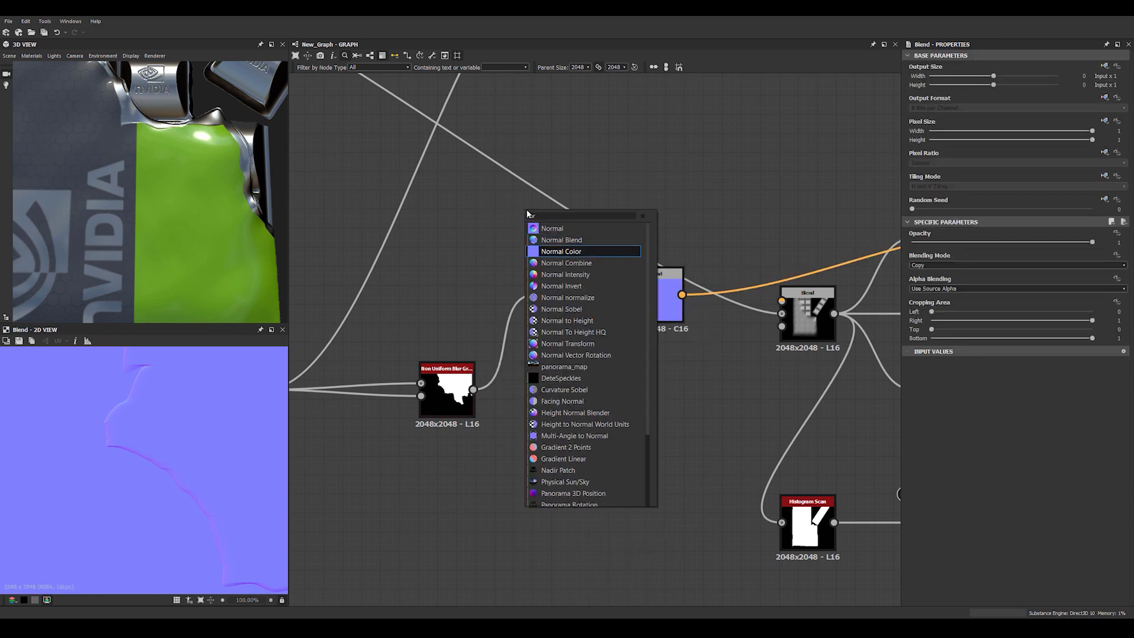
key("Return")
left_click_drag(549, 200, 630, 282)
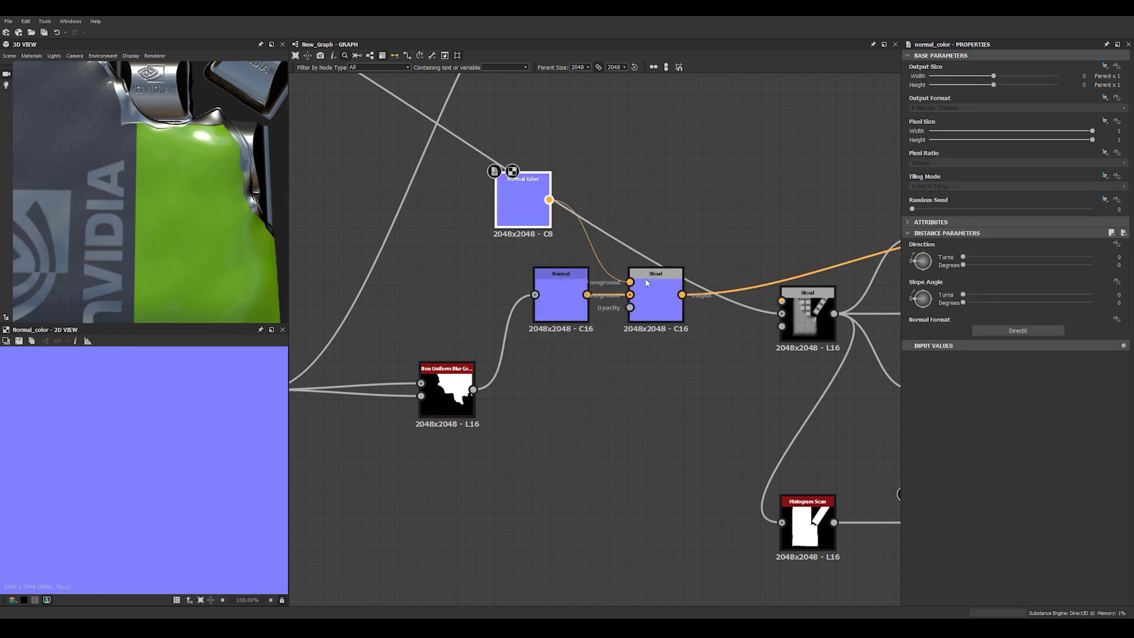
left_click_drag(519, 203, 557, 202)
Connect the smooth wrapper-edge mask from before the torn-edge distortion to the new Blend's opacity input.
scroll(530, 250, "down", 3)
scroll(455, 314, "down", 2)
middle_click_drag(348, 329, 605, 327)
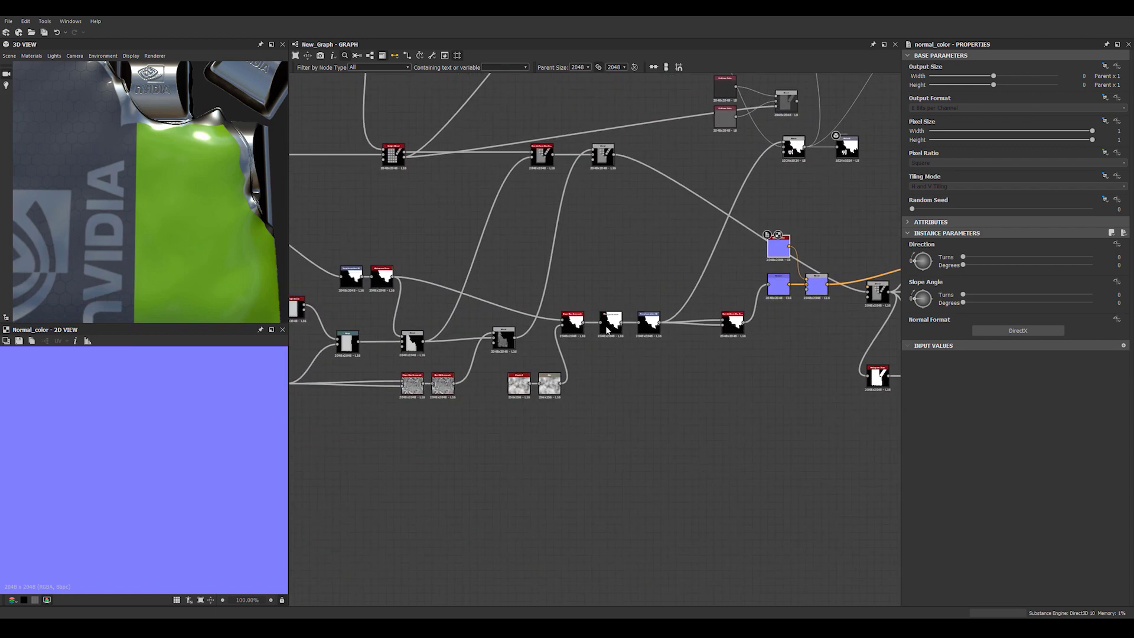
left_click_drag(391, 281, 812, 294)
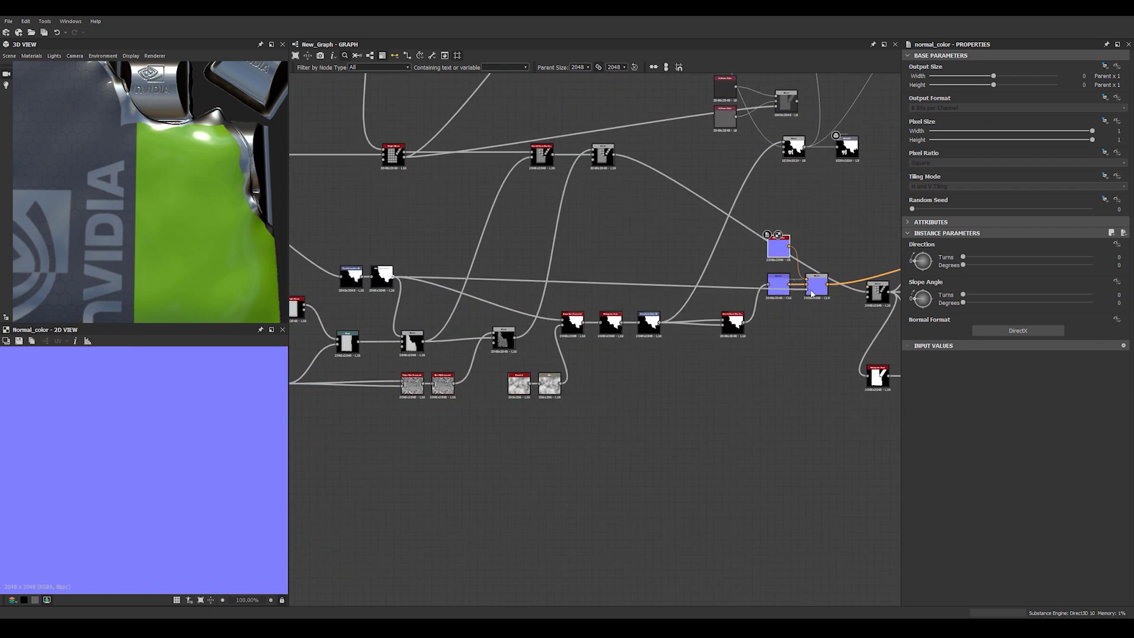
scroll(801, 288, "up", 3)
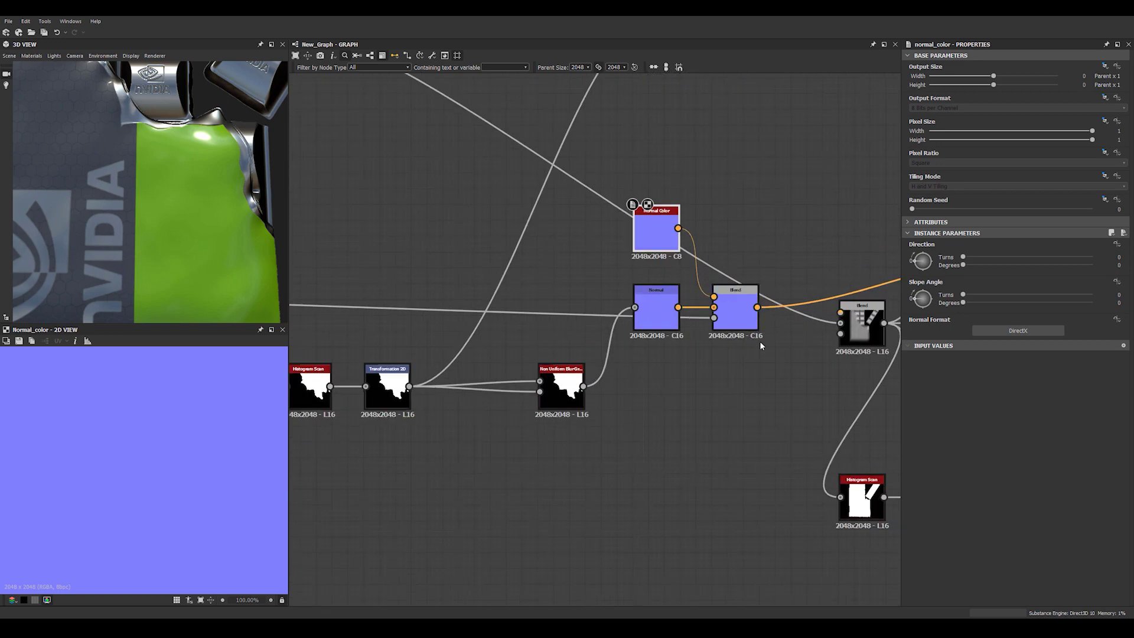
Examine the outputs of the masked Blend, edge blur and edge Normal, and the torn edge from several angles in 3D.
double_click(732, 310)
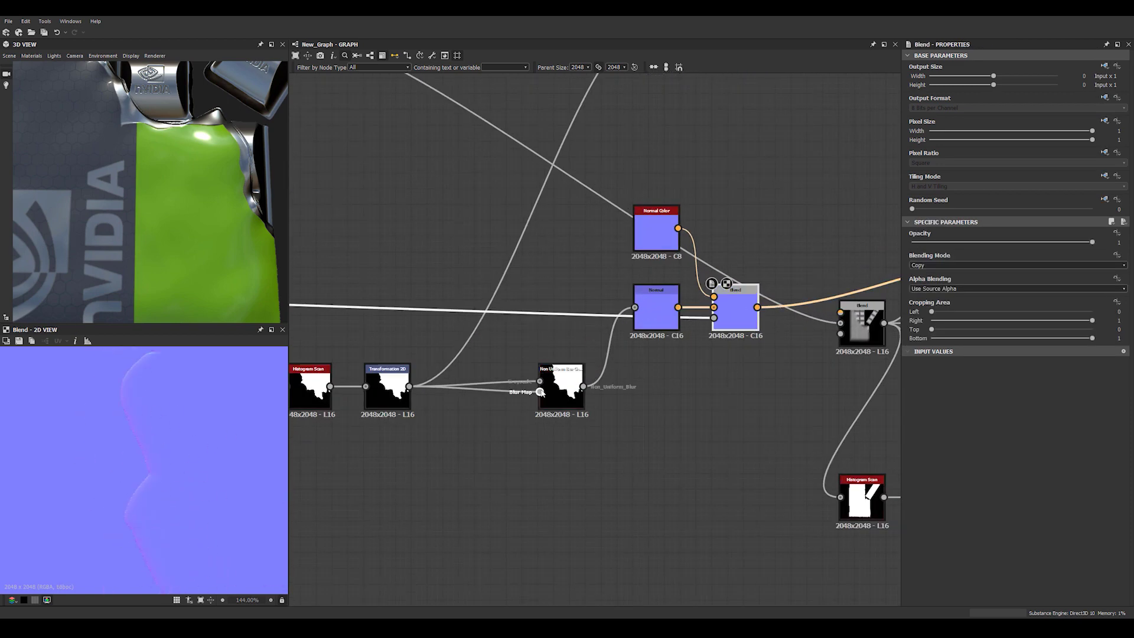
double_click(558, 389)
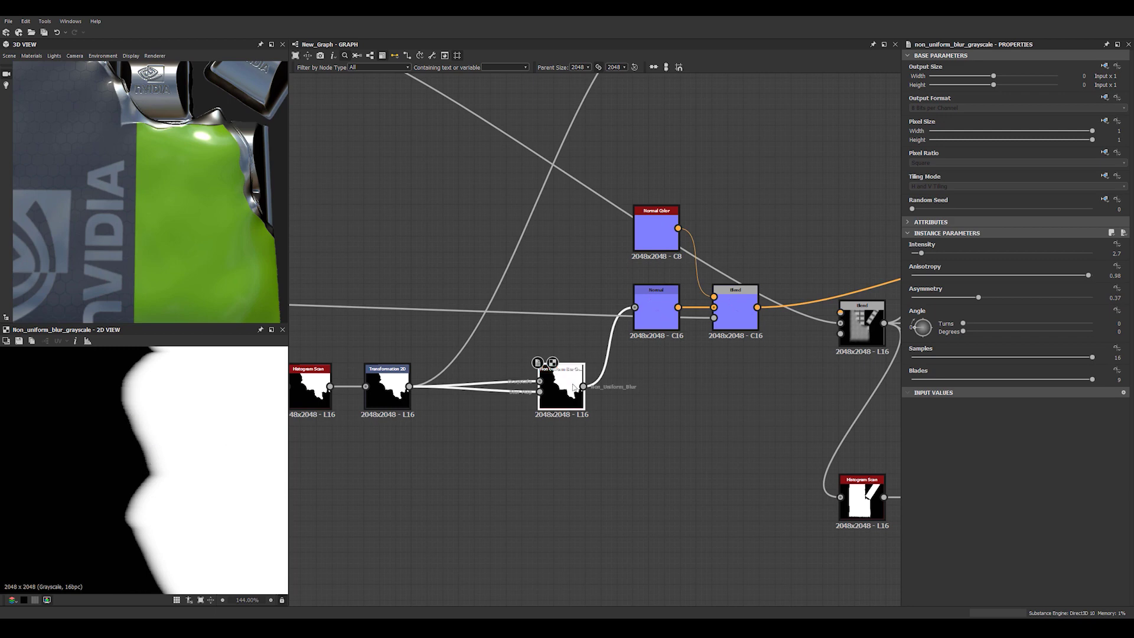
double_click(654, 310)
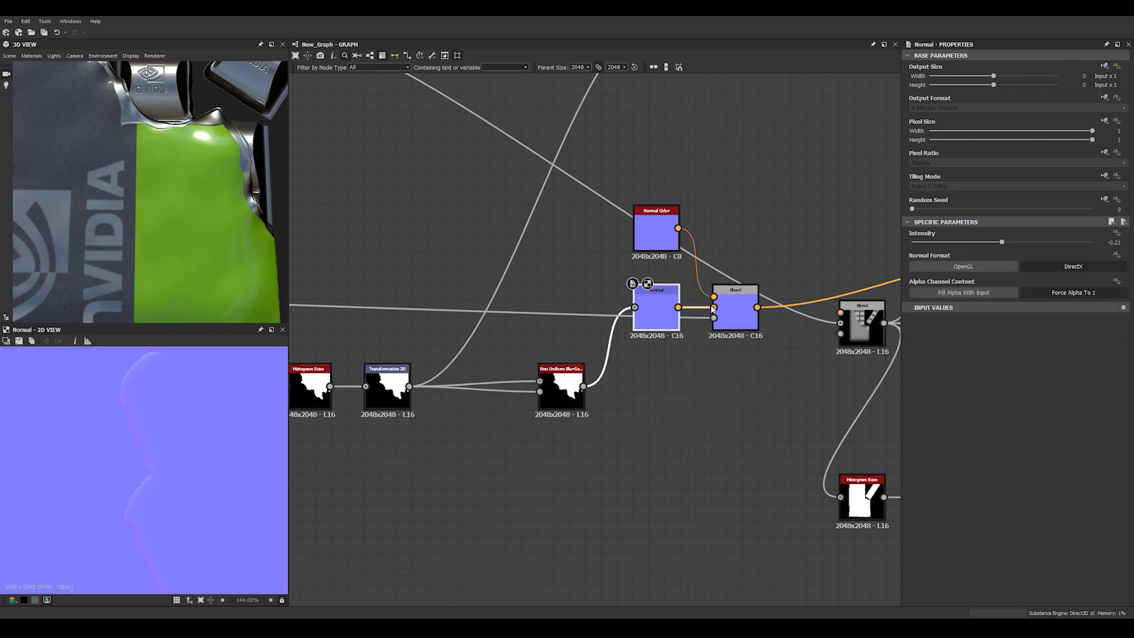
double_click(723, 310)
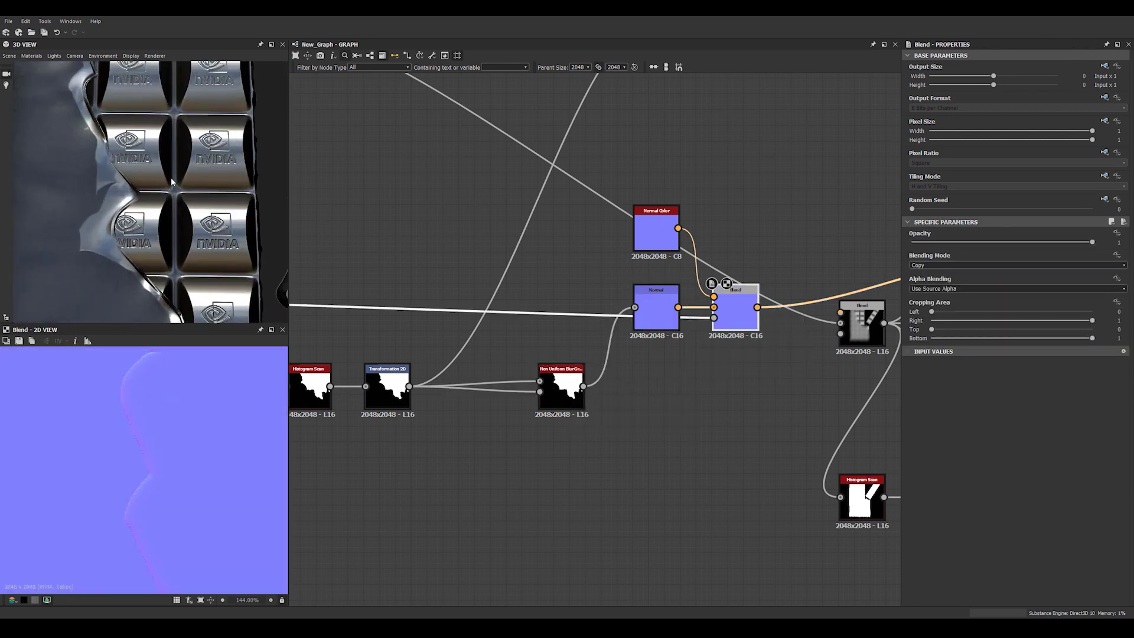
right_click_drag(171, 182, 107, 256)
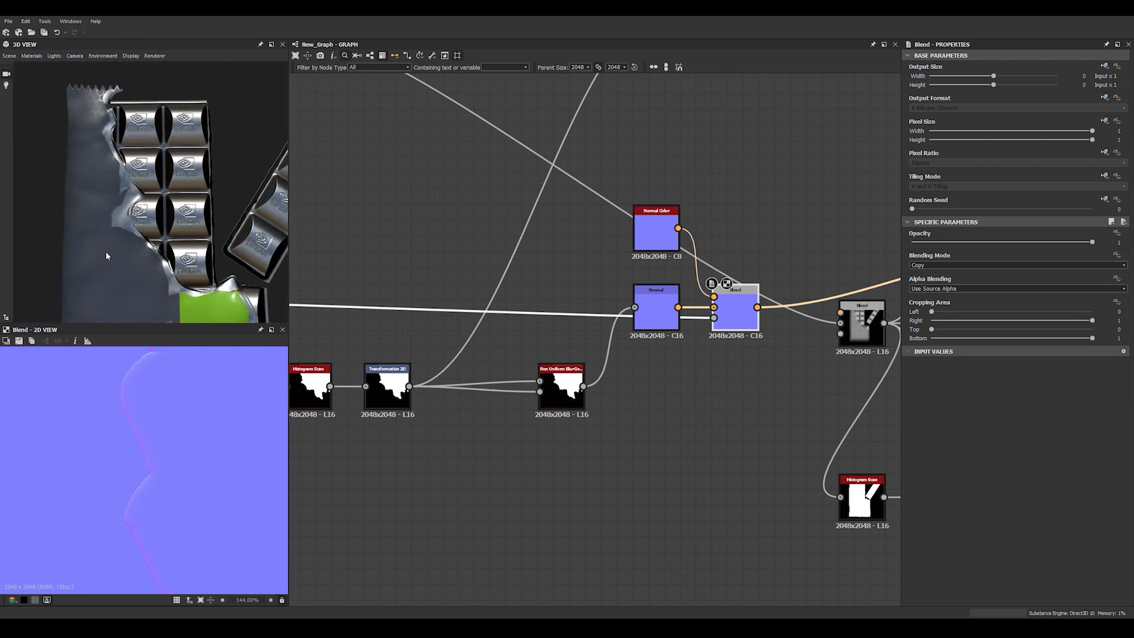
left_click_drag(106, 255, 178, 260)
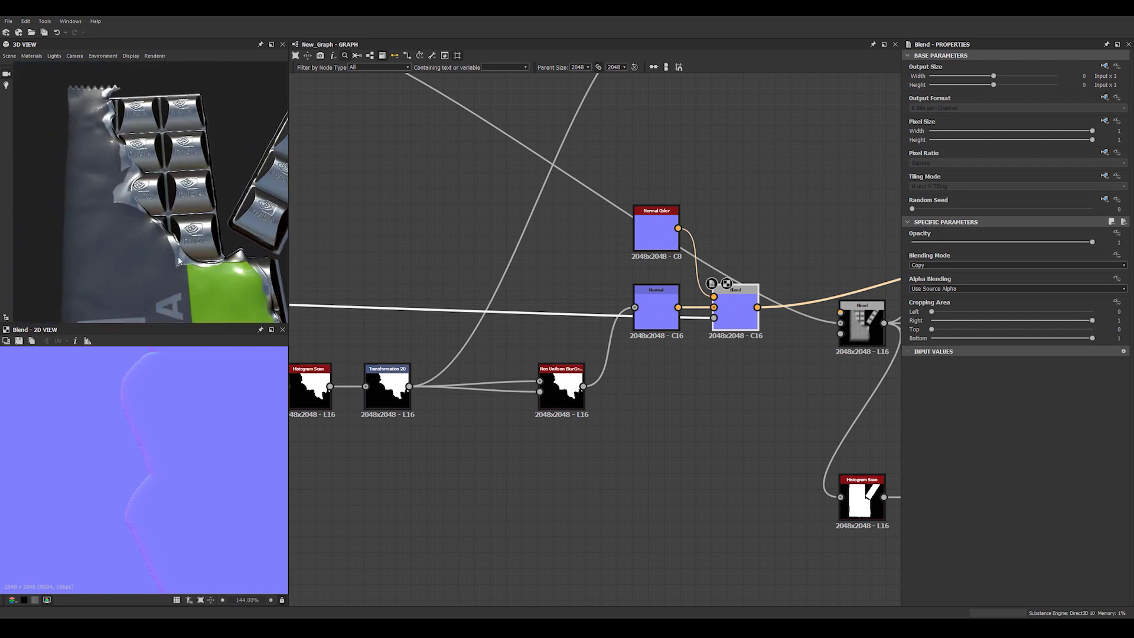
right_click_drag(178, 260, 161, 235)
left_click_drag(161, 235, 160, 256)
middle_click_drag(159, 256, 146, 236)
left_click_drag(146, 236, 224, 181)
mouse_move(138, 183)
left_mouse_down()
mouse_move(115, 162)
mouse_move(141, 184)
left_mouse_up()
Set the Non Uniform Blur Grayscale's anisotropy to 0.62 and asymmetry to 0.55.
left_click(561, 389)
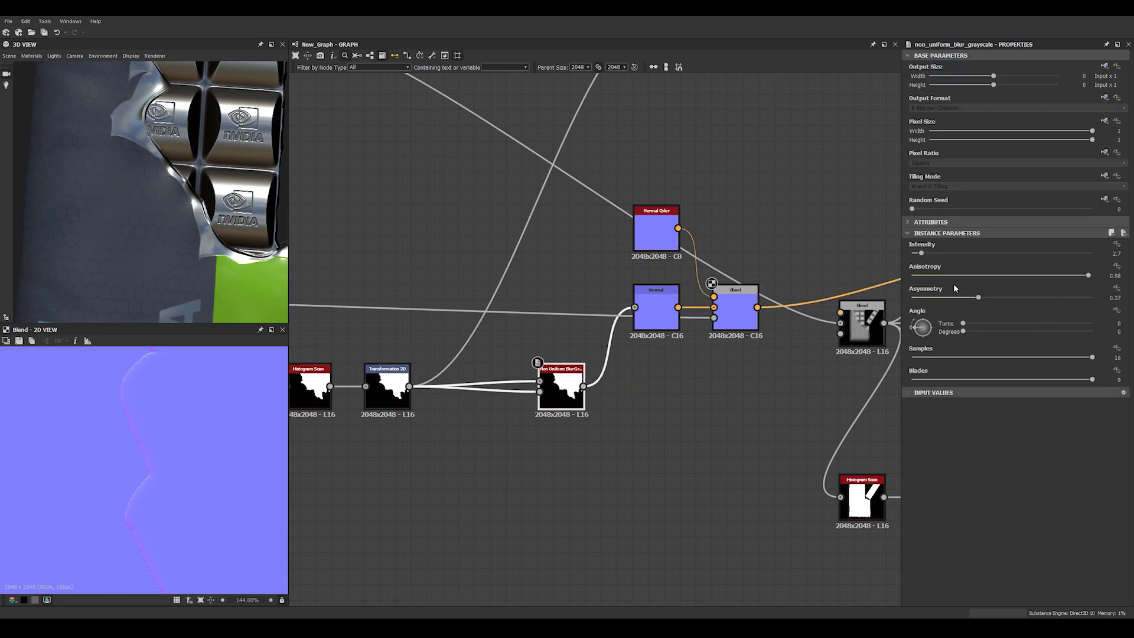
left_click_drag(979, 300, 1000, 299)
left_click(930, 276)
left_click(1023, 275)
left_click(1020, 297)
left_click_drag(1021, 297, 1010, 297)
Try the Non Uniform Blur Grayscale with 1 sample, and restore samples to 16 and blades to 9.
left_click(911, 357)
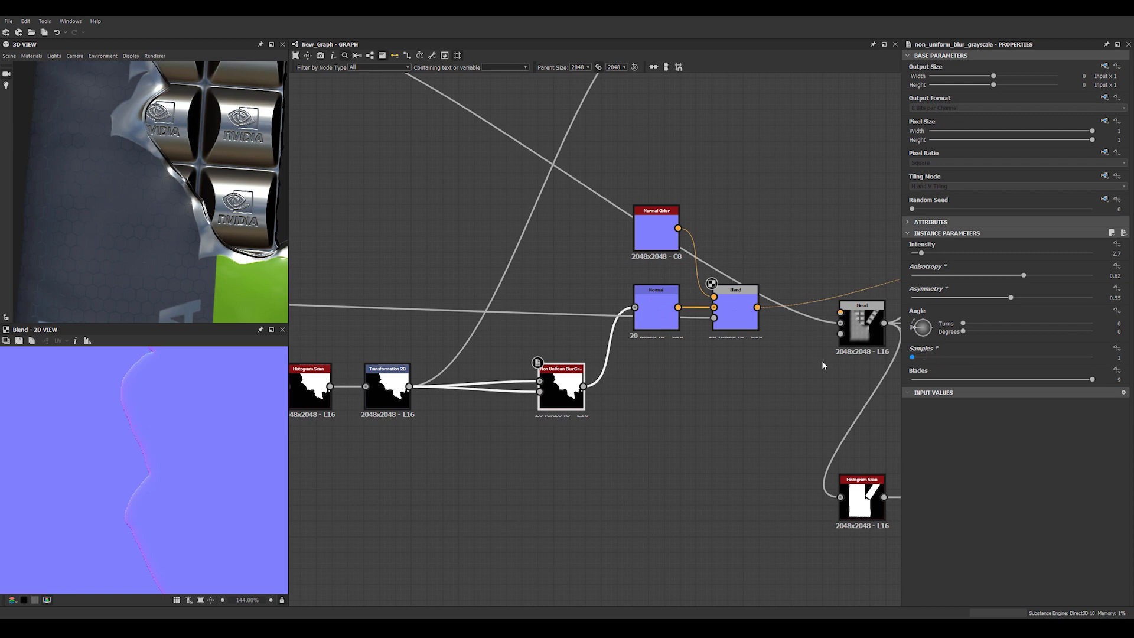
left_click_drag(782, 358, 1092, 358)
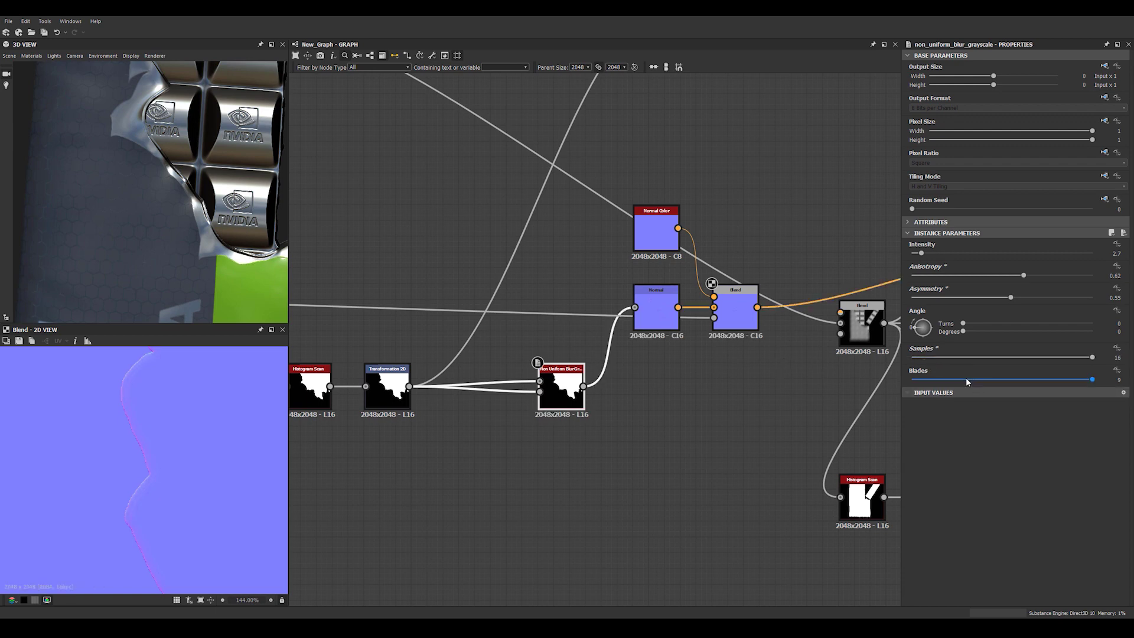
left_click_drag(966, 378, 1099, 395)
Try a lower contrast on the Histogram Scan after the Slope Blur Grayscale and return it to 1.
scroll(388, 388, "up", 2)
middle_click_drag(321, 486, 534, 487)
left_click(534, 487)
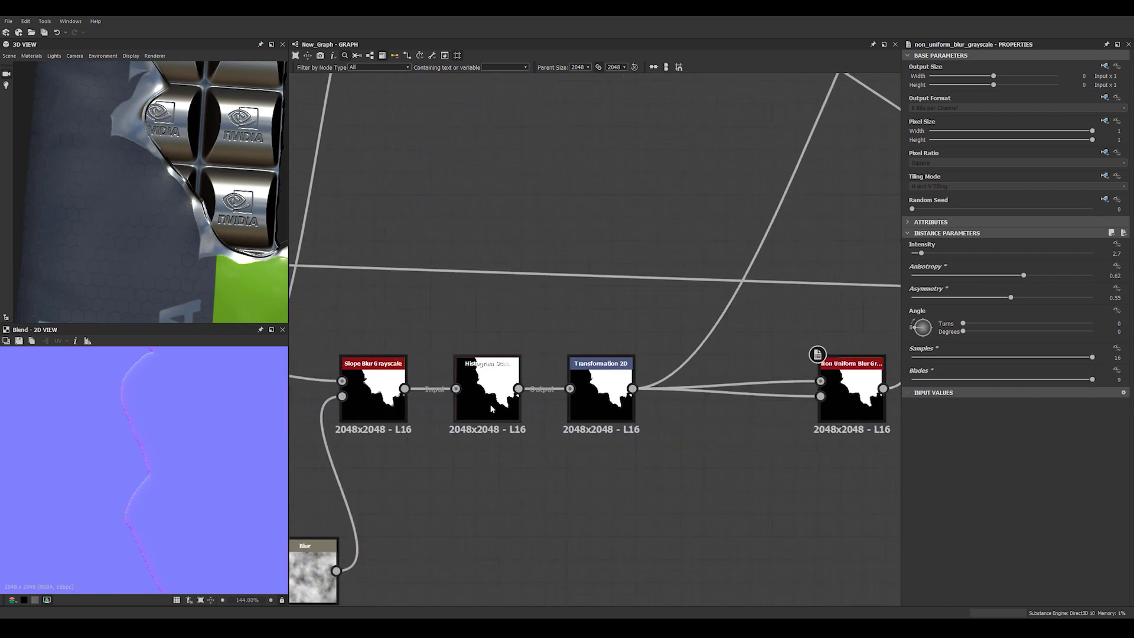
left_click(490, 405)
double_click(491, 407)
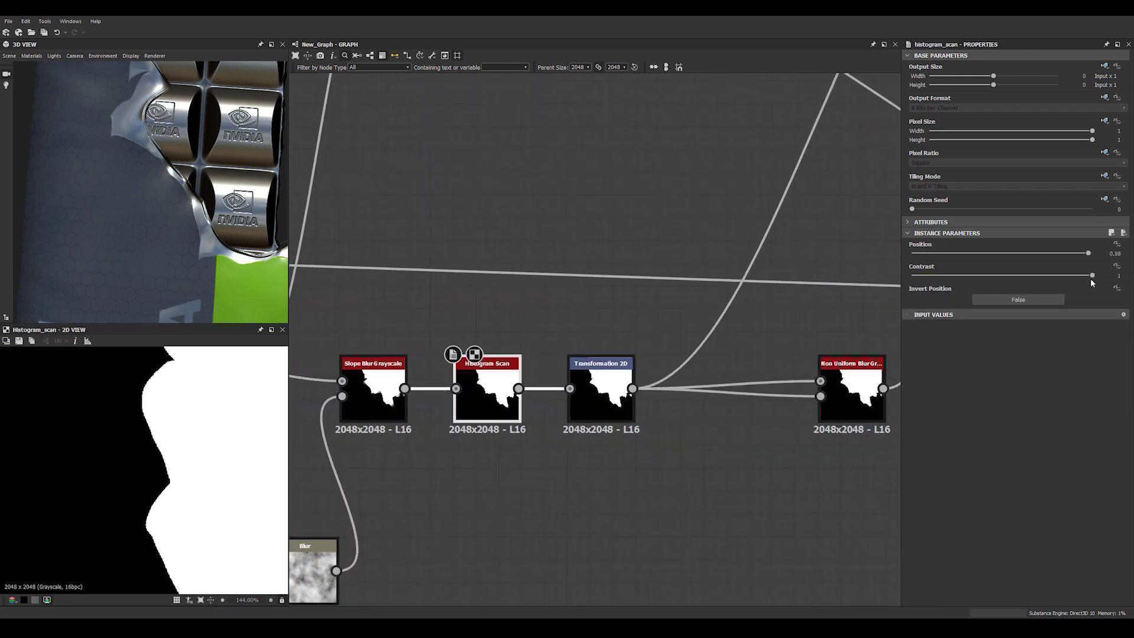
left_click_drag(1092, 276, 1133, 329)
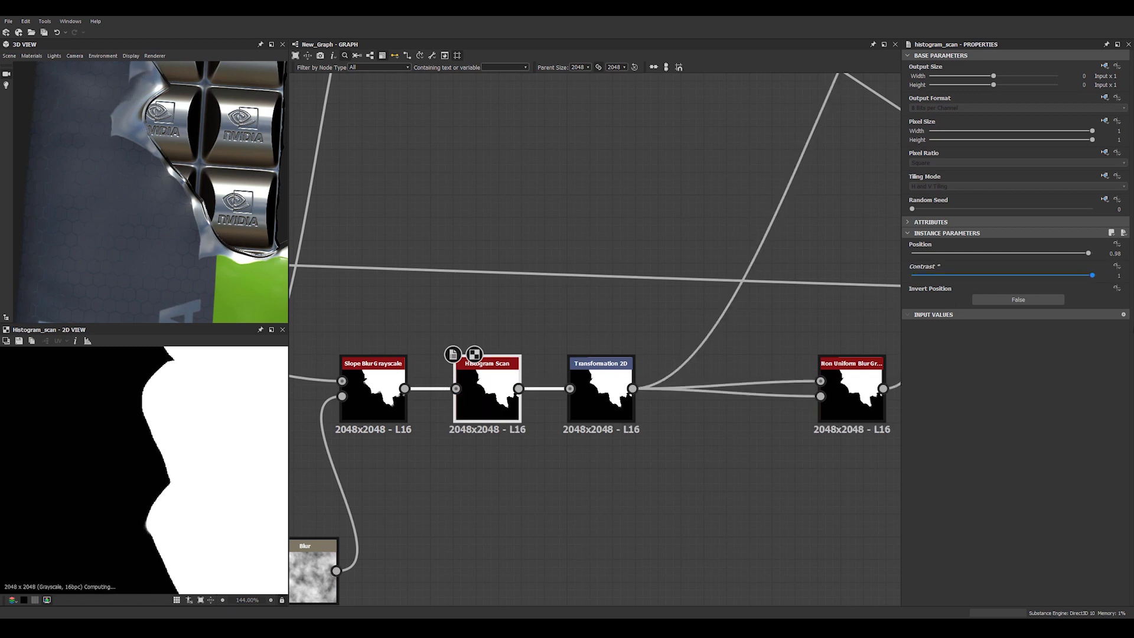
scroll(159, 192, "down", 8)
left_click_drag(161, 192, 115, 214)
scroll(436, 358, "down", 3)
scroll(162, 184, "up", 4)
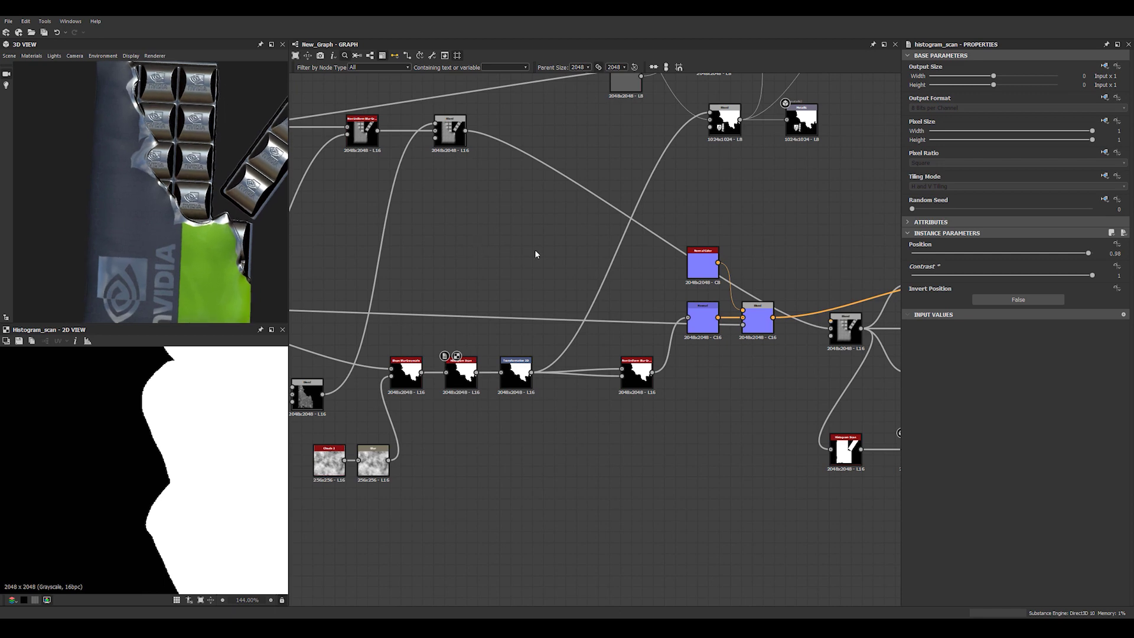
middle_click_drag(663, 282, 236, 263)
middle_click_drag(398, 115, 620, 421)
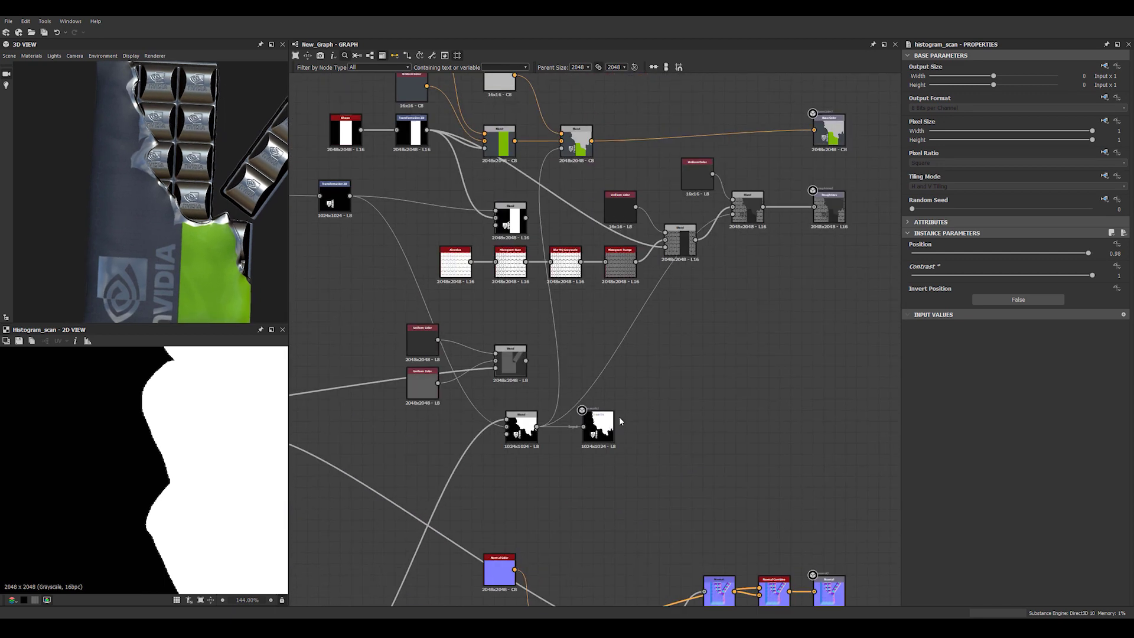
Rearrange the base color nodes, moving the Base Color output, the grey Uniform Color and both Blends into line to make room.
mouse_move(112, 172)
left_mouse_down("alt")
mouse_move(91, 175)
mouse_move(127, 188)
mouse_move(124, 176)
mouse_move(116, 189)
mouse_move(124, 179)
left_mouse_up("alt")
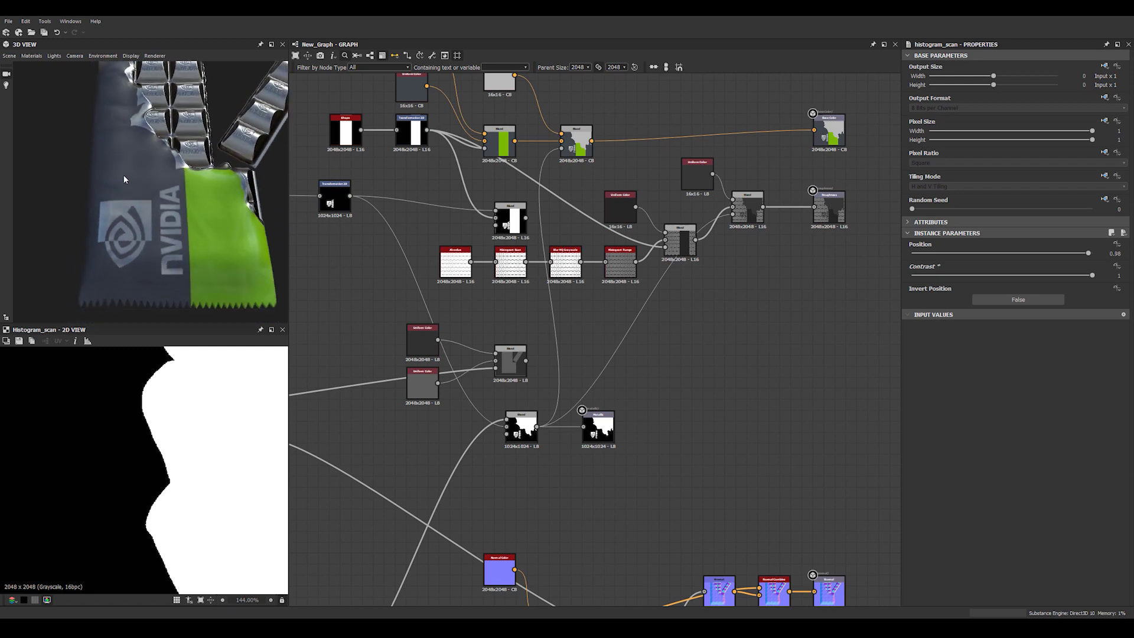
middle_click_drag(664, 313, 595, 365)
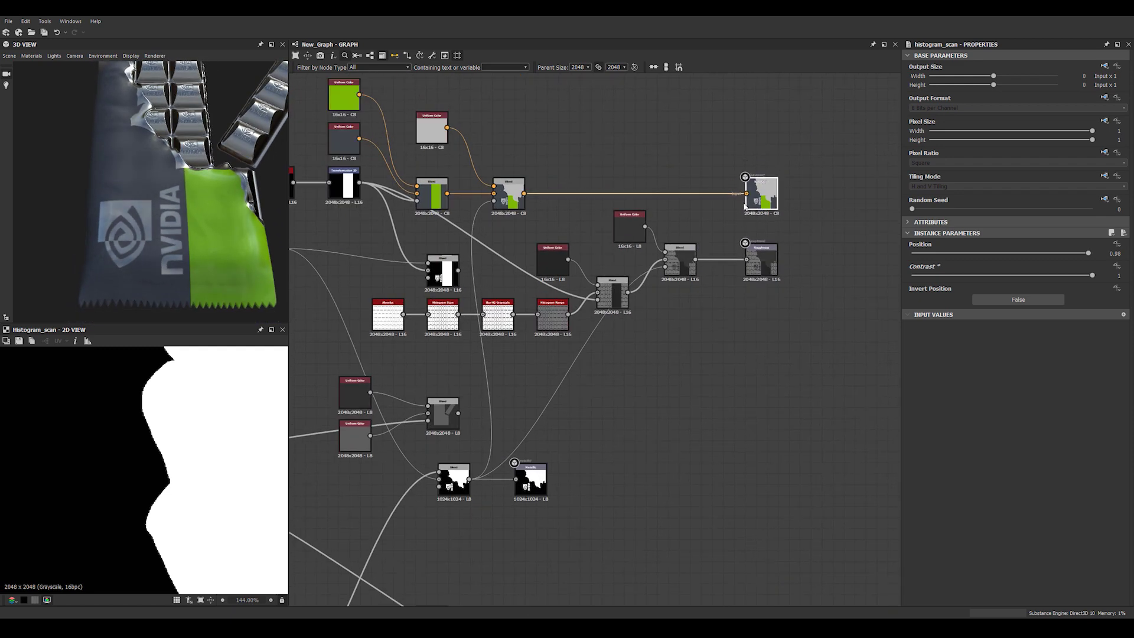
middle_click_drag(735, 285, 788, 389)
middle_click_drag(541, 168, 541, 283)
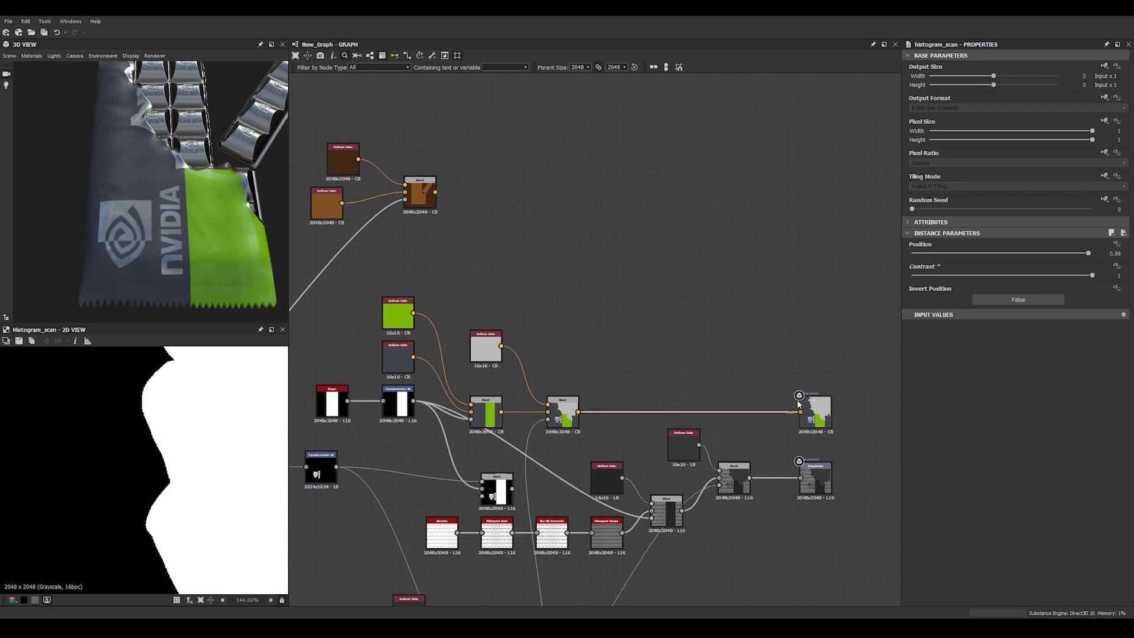
middle_click_drag(799, 404, 653, 376)
left_click_drag(670, 380, 692, 325)
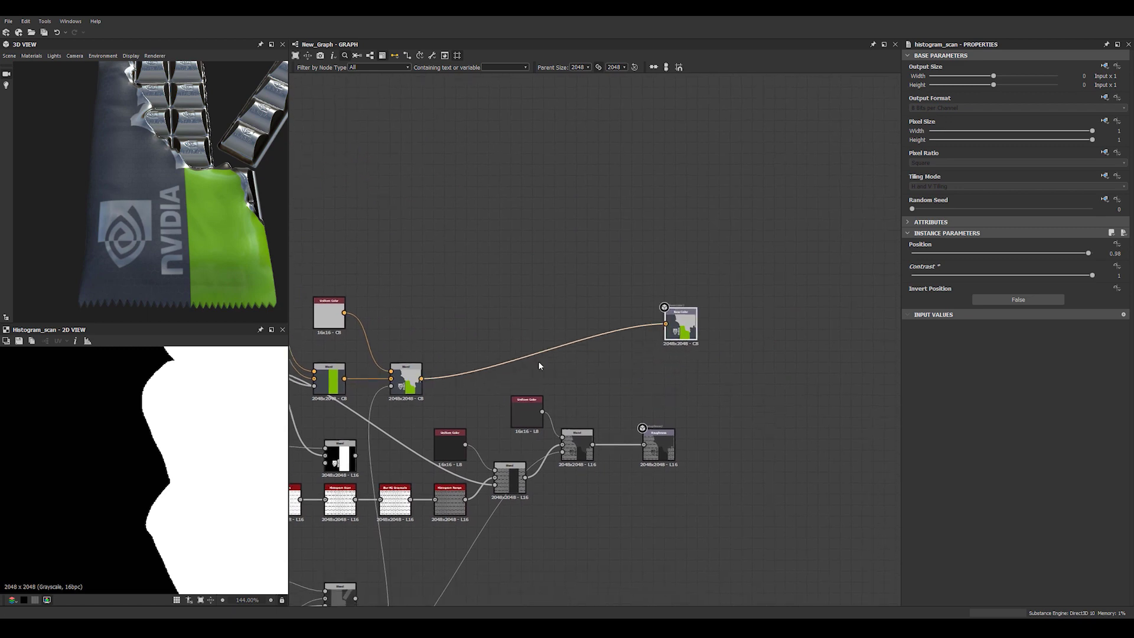
middle_click_drag(400, 280, 528, 295)
left_click_drag(455, 325, 450, 282)
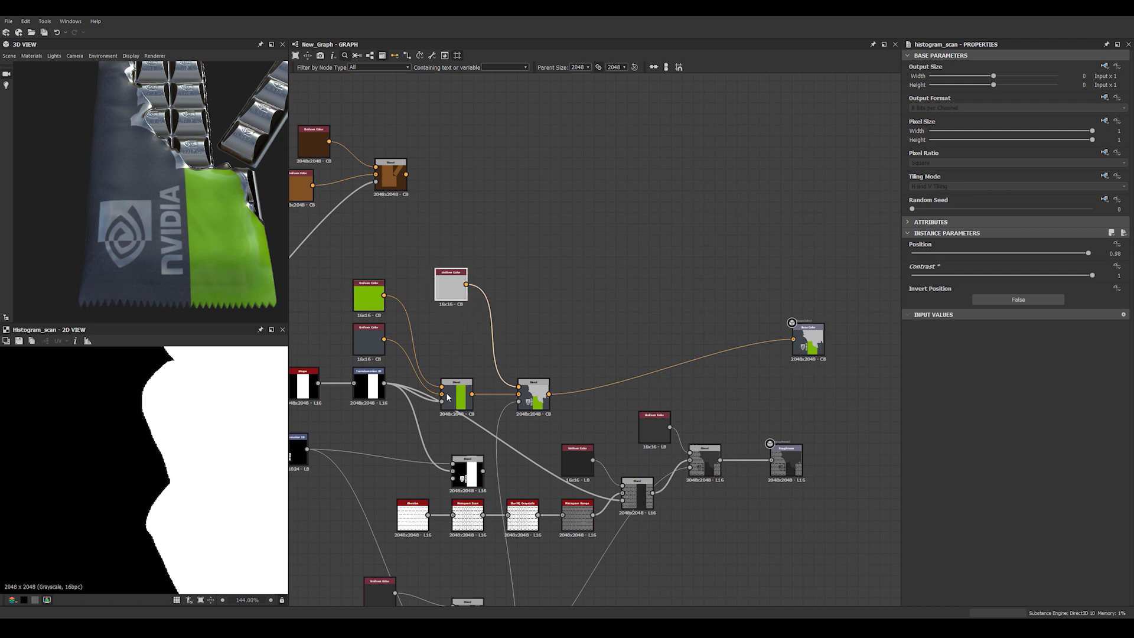
left_click_drag(457, 380, 456, 329)
left_click_drag(534, 384, 522, 331)
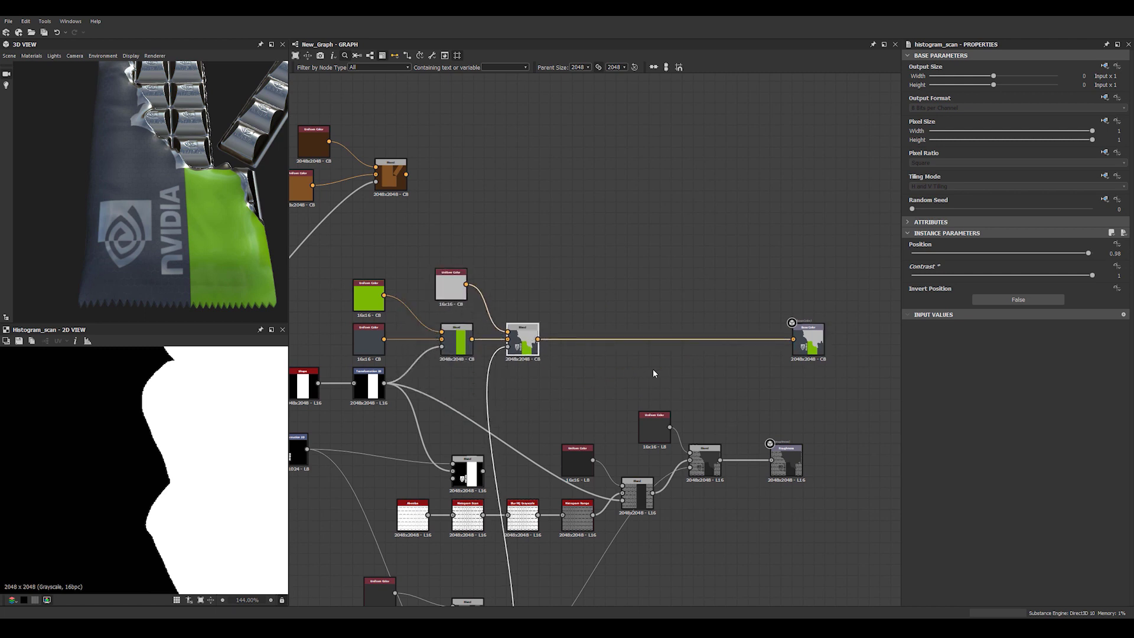
Insert a Blend before the Base Color output and connect the brown chocolate color Blend as its foreground.
left_click(637, 338)
key("space")
type("bl")
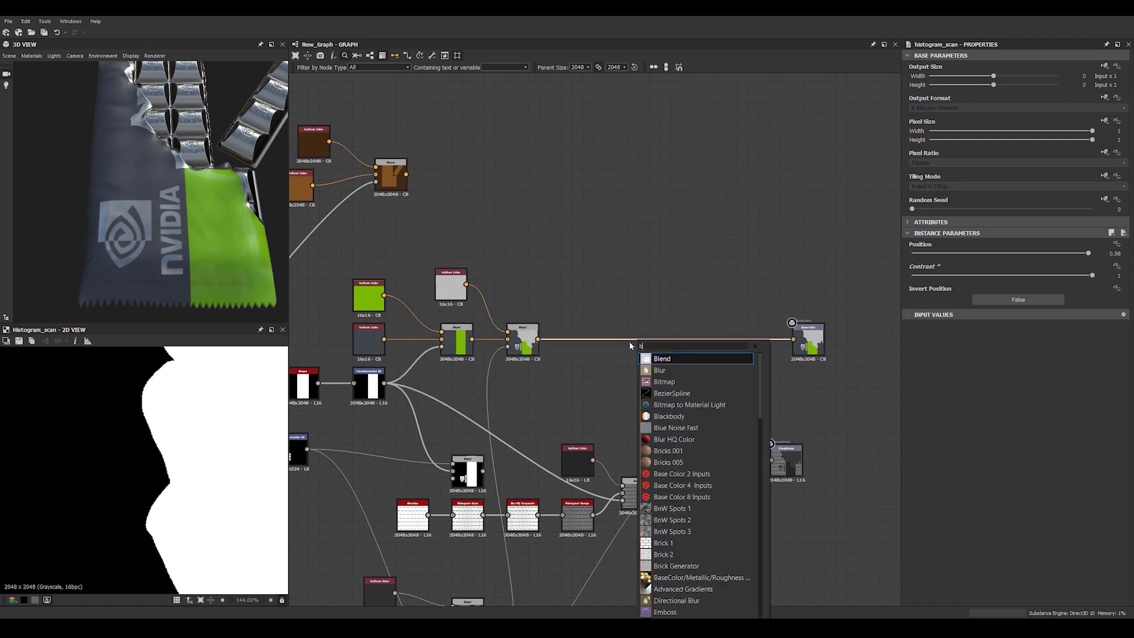
left_click(657, 360)
left_click_drag(657, 341, 644, 341)
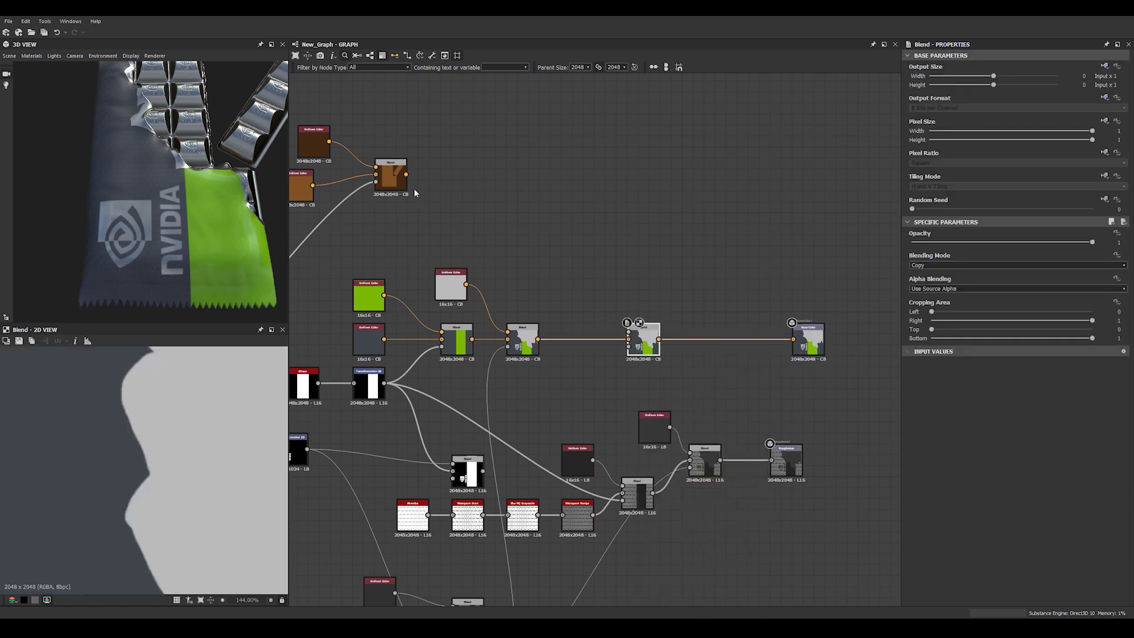
scroll(635, 334, "down", 3)
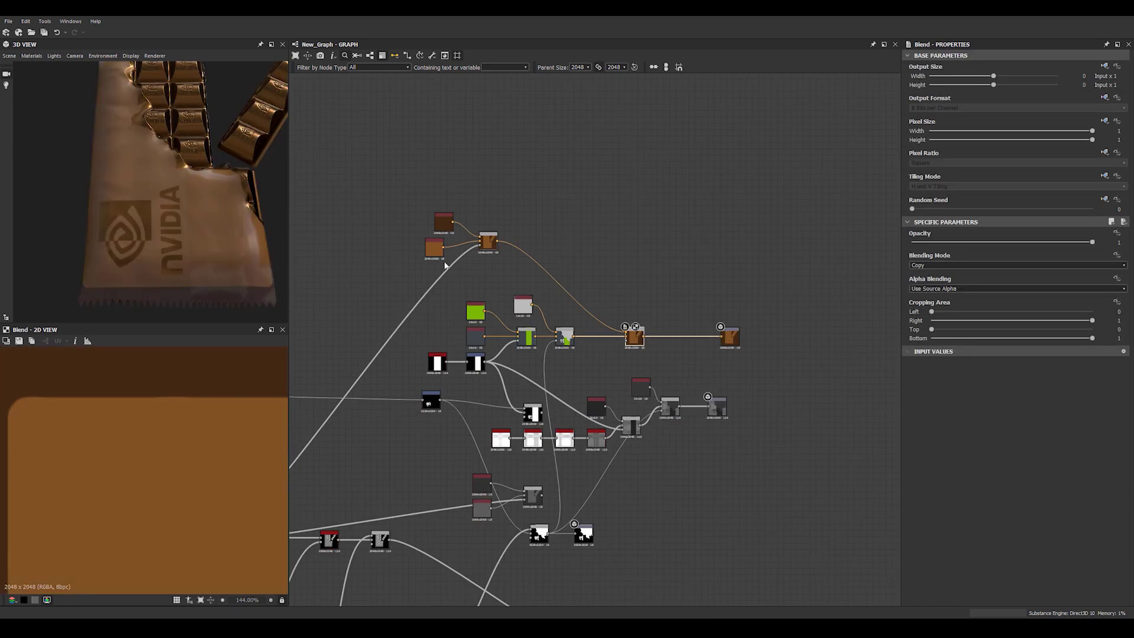
Add a Histogram Scan fed by the Subtract Blend that holds the wrapper shape, and preview that Blend.
scroll(541, 372, "down", 3)
middle_click_drag(541, 372, 606, 284)
scroll(487, 366, "up", 2)
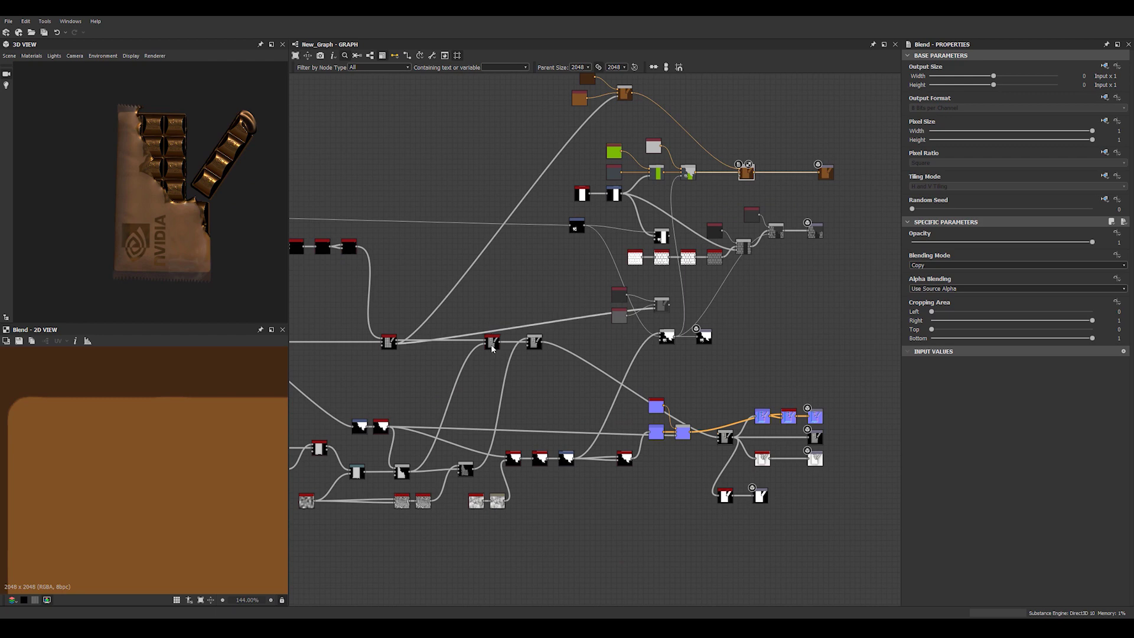
middle_click_drag(488, 358, 462, 372)
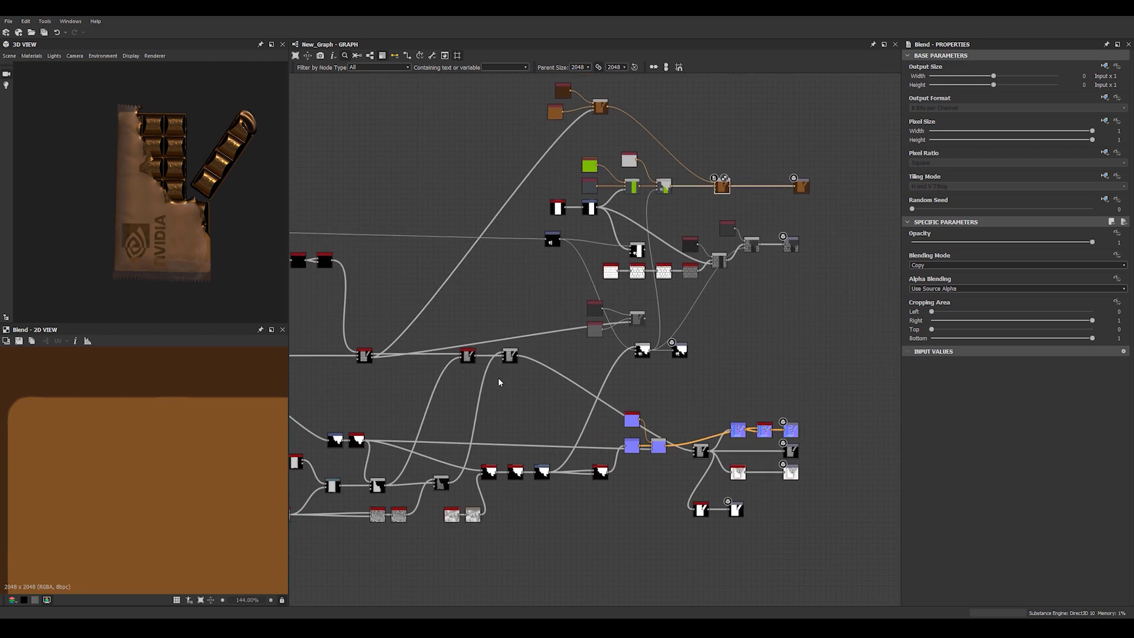
scroll(495, 413, "up", 2)
middle_click_drag(485, 392, 442, 343)
middle_click_drag(489, 399, 599, 422)
scroll(514, 440, "up", 1)
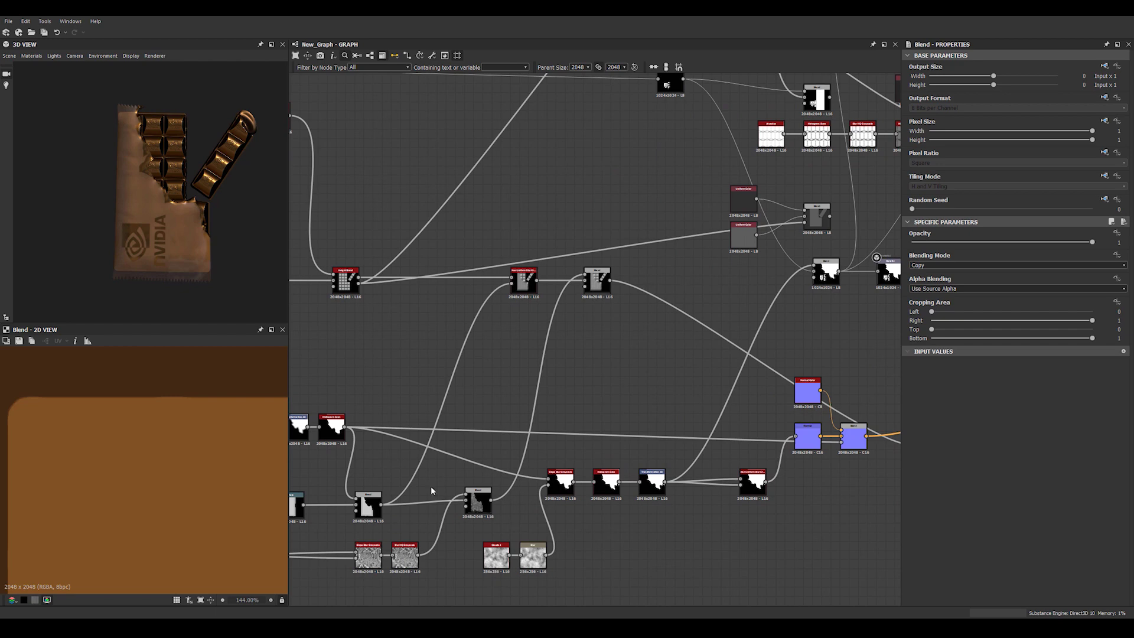
left_click(372, 515)
key("space")
type("his")
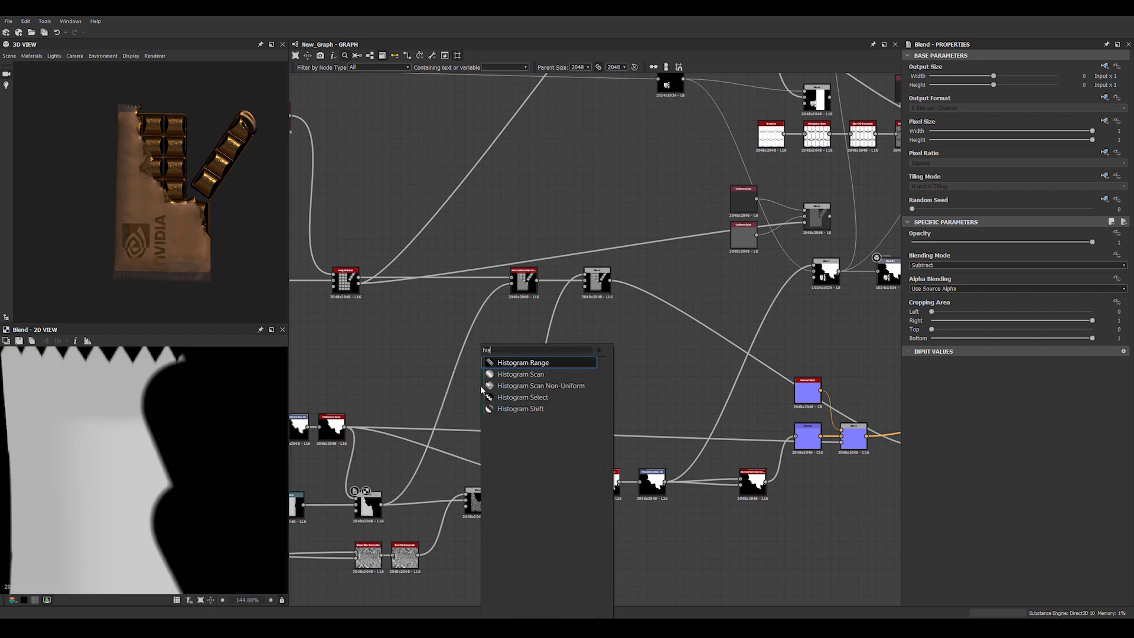
left_click(520, 374)
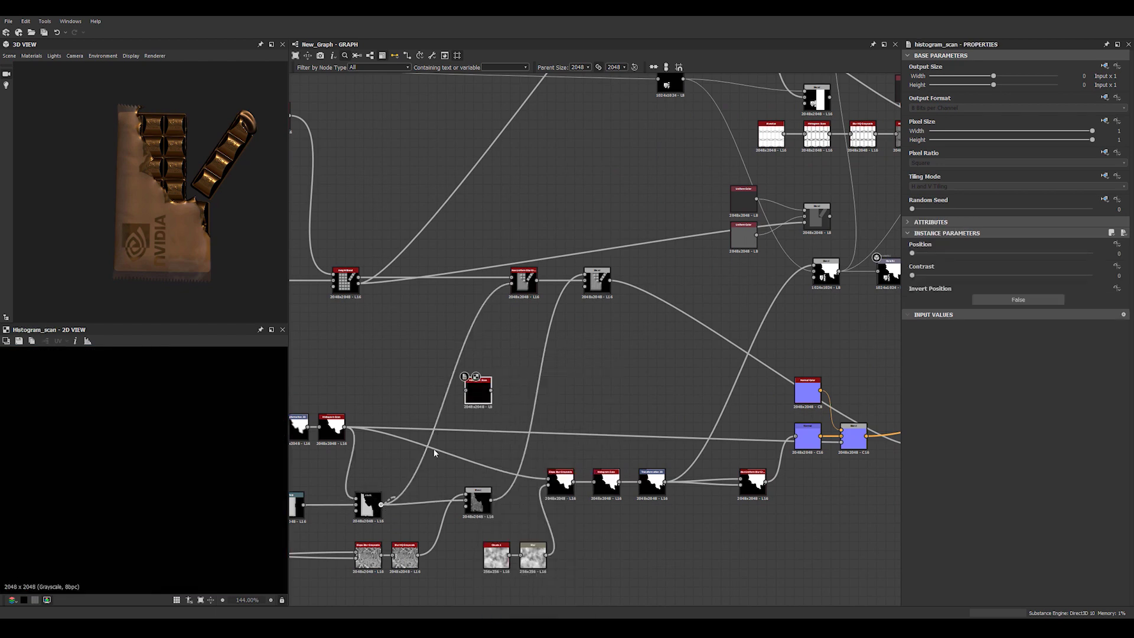
left_click(366, 512)
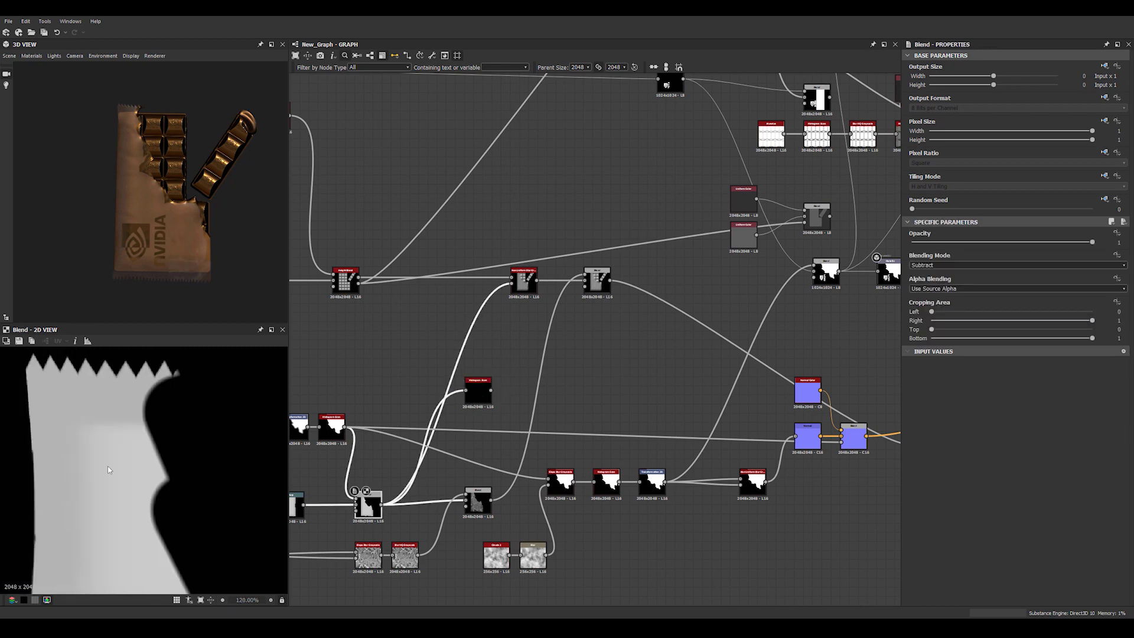
Set the new Histogram Scan's position to 0.97 and contrast to 0, checking the mask's zigzag edge in the 2D view.
left_click(477, 393)
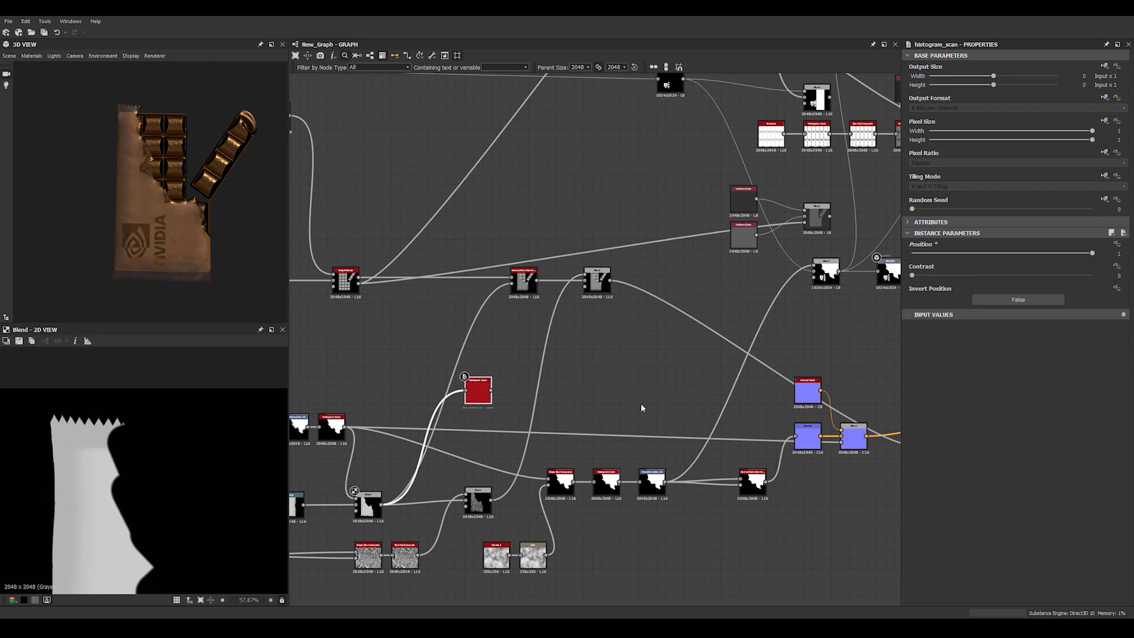
double_click(478, 392)
scroll(180, 466, "up", 6)
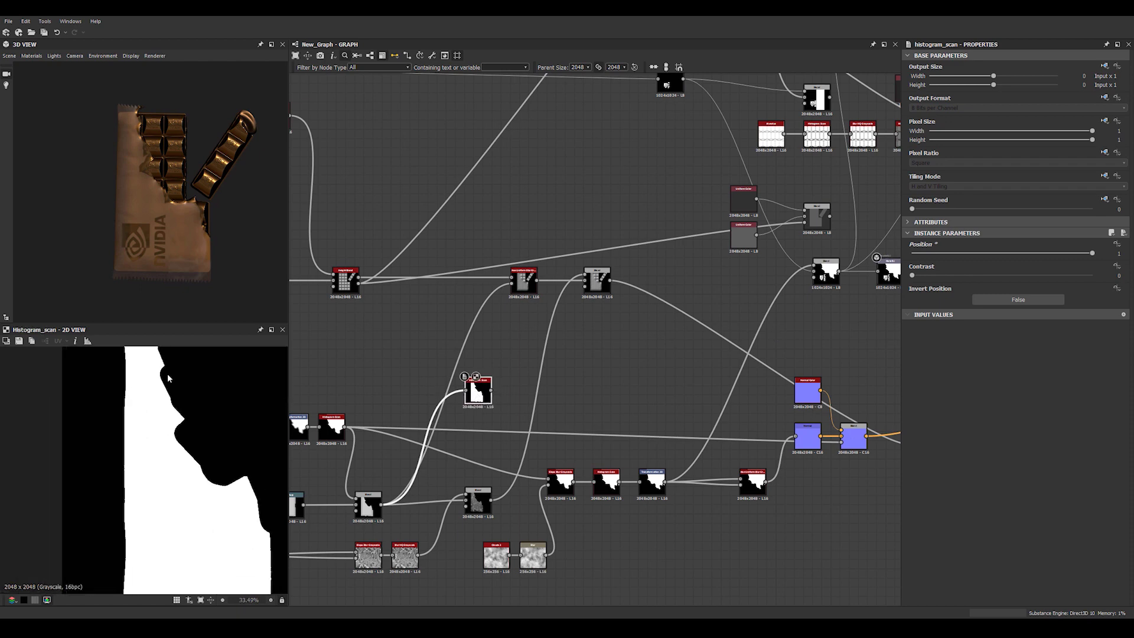
scroll(186, 477, "up", 4)
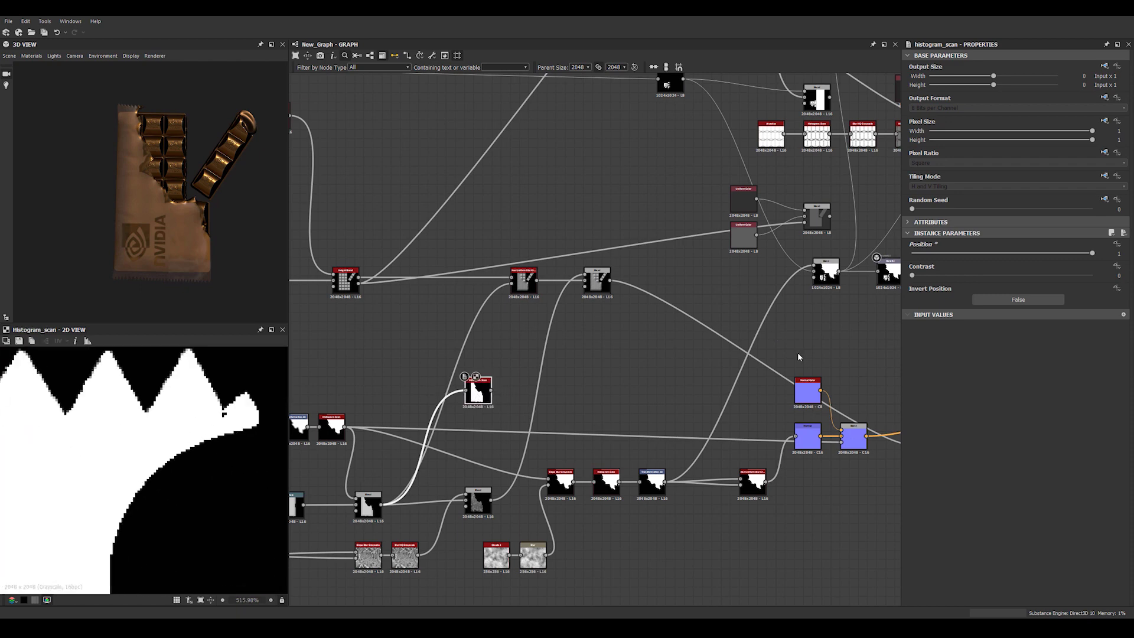
left_click_drag(1092, 255, 1089, 256)
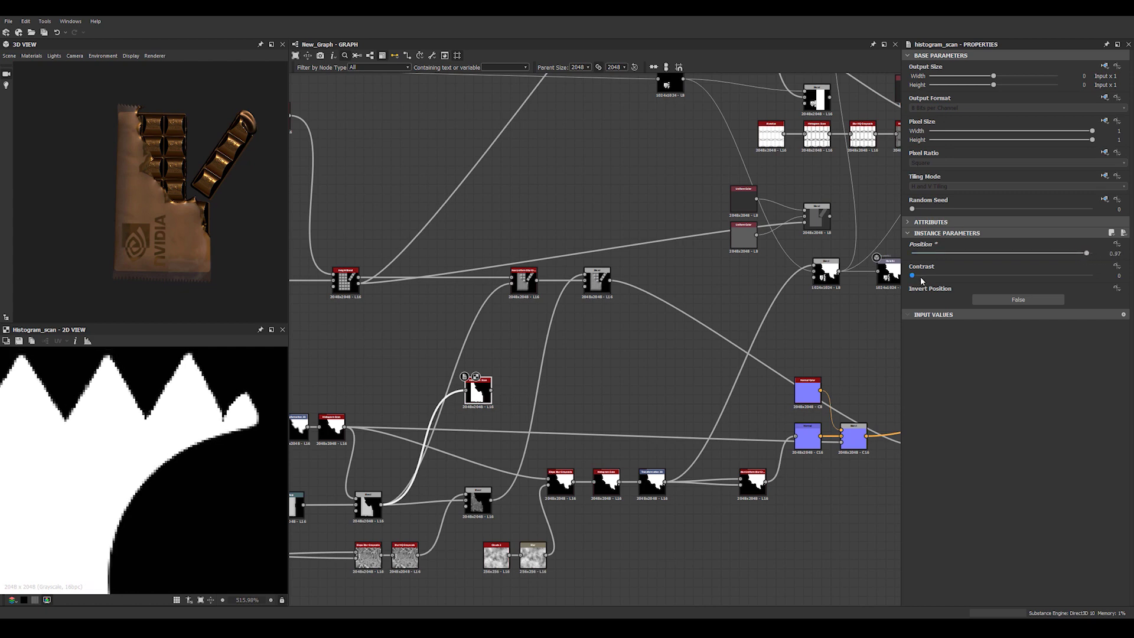
left_click_drag(1019, 277, 1127, 277)
Move the wrapper Histogram Scan closer to the base color nodes and connect it as the mask of the final color Blend.
scroll(583, 286, "down", 4)
middle_click_drag(544, 342, 414, 435)
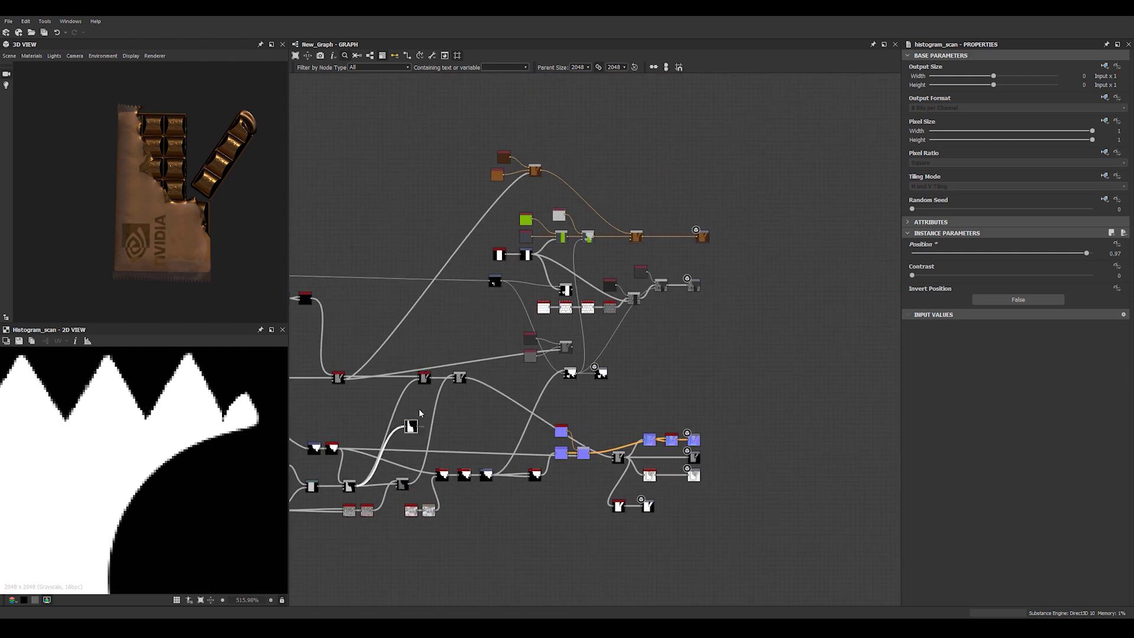
left_click_drag(416, 420, 459, 319)
scroll(634, 241, "up", 3)
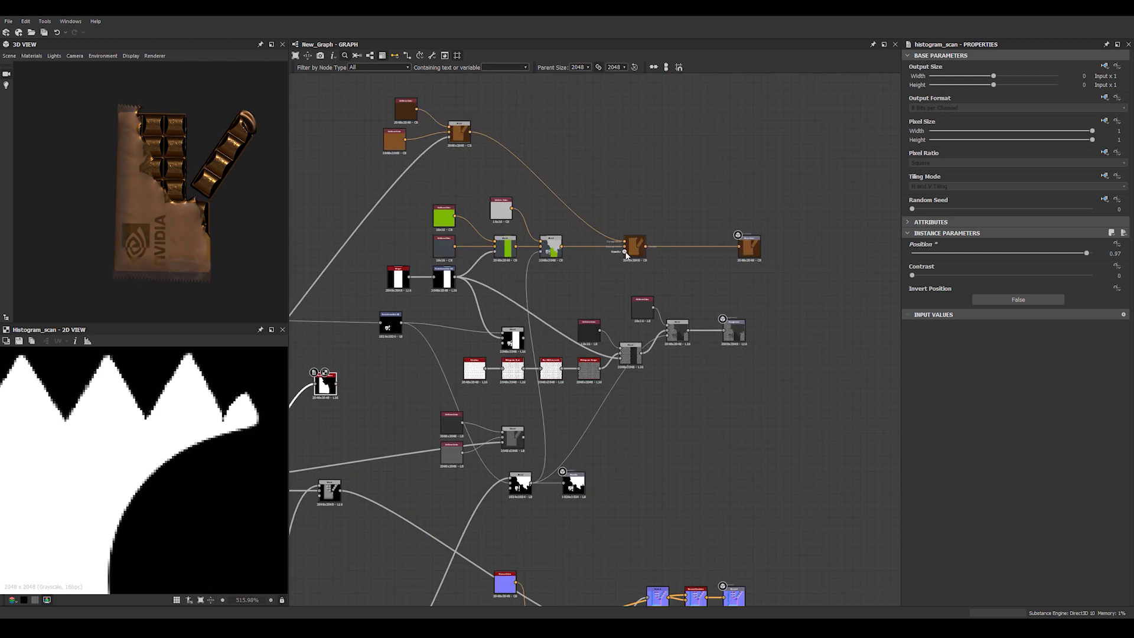
left_click_drag(333, 398, 335, 391)
scroll(573, 281, "up", 2)
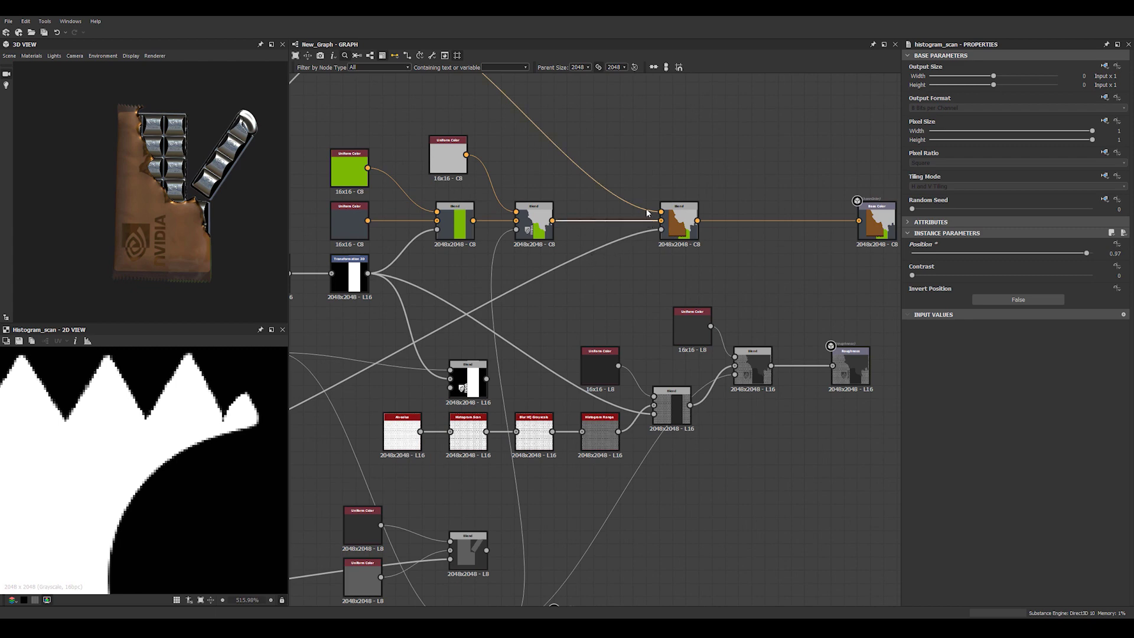
Swap the final color Blend's foreground and background inputs so the chocolate color lies outside the wrapper, and check it in 3D.
left_click_drag(648, 213, 660, 212)
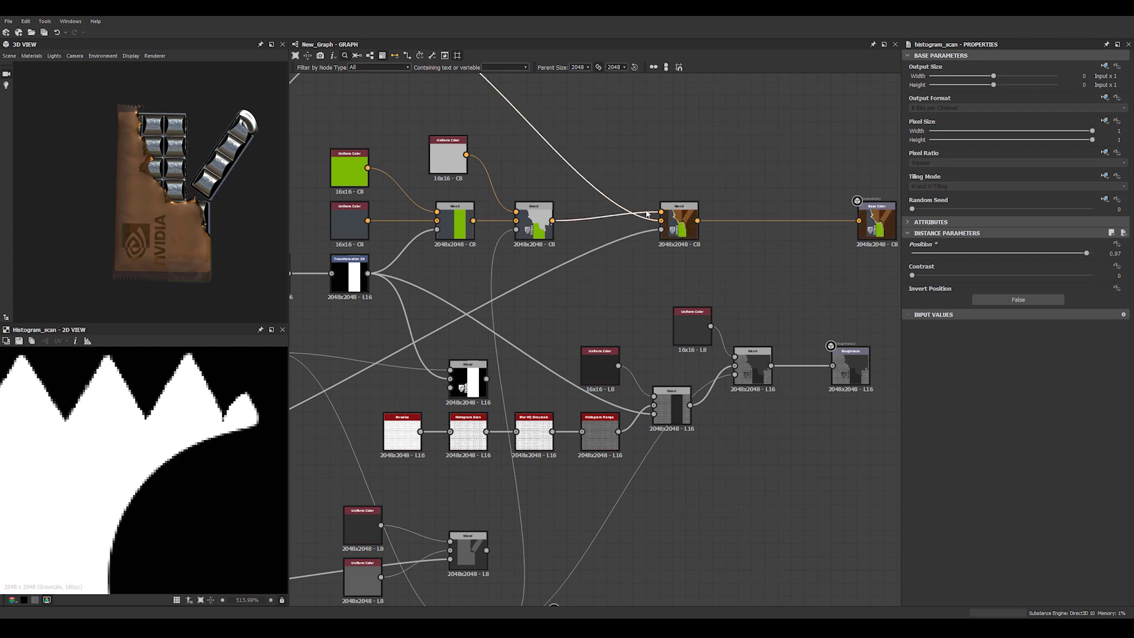
scroll(129, 214, "up", 5)
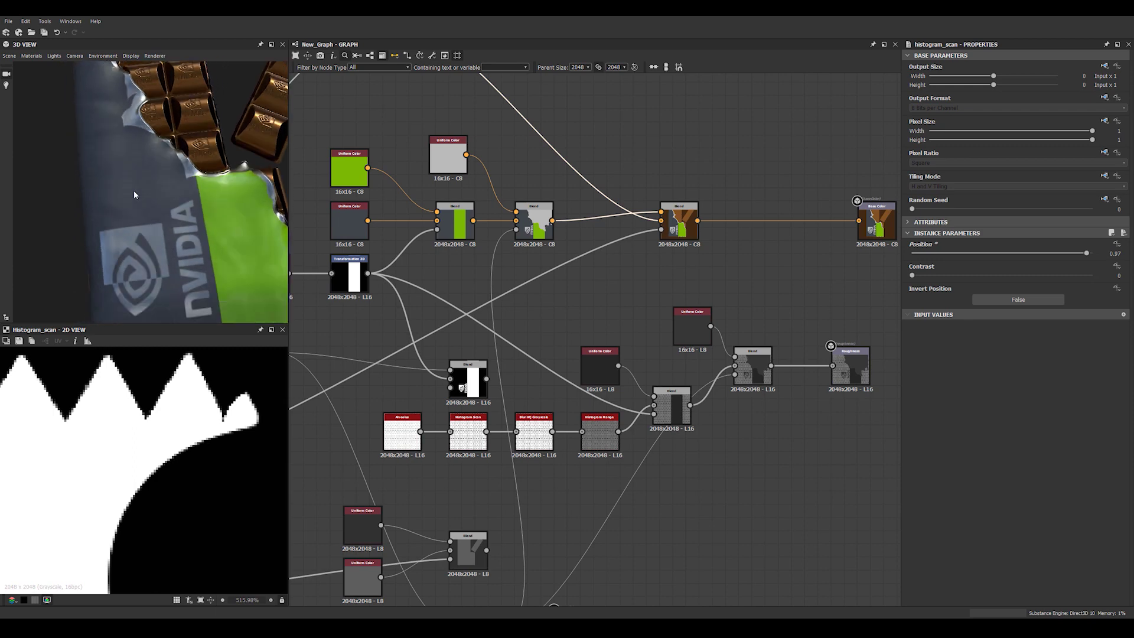
left_click_drag(160, 191, 131, 191)
Move the Metallic output away, insert a Blend before it and connect the wrapper Histogram Scan as the Blend's foreground.
scroll(169, 176, "down", 4)
scroll(714, 270, "down", 2)
middle_click_drag(675, 274, 660, 184)
middle_click_drag(710, 328, 708, 276)
left_click_drag(593, 395, 697, 389)
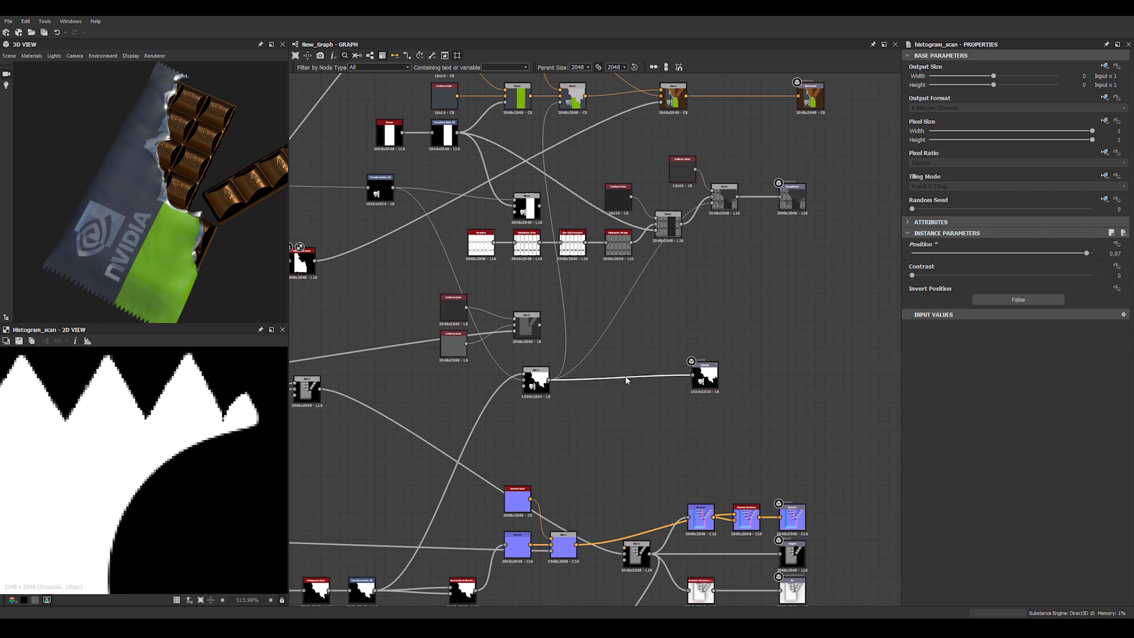
key("space")
type("bl")
left_click(643, 360)
left_click_drag(582, 393, 606, 373)
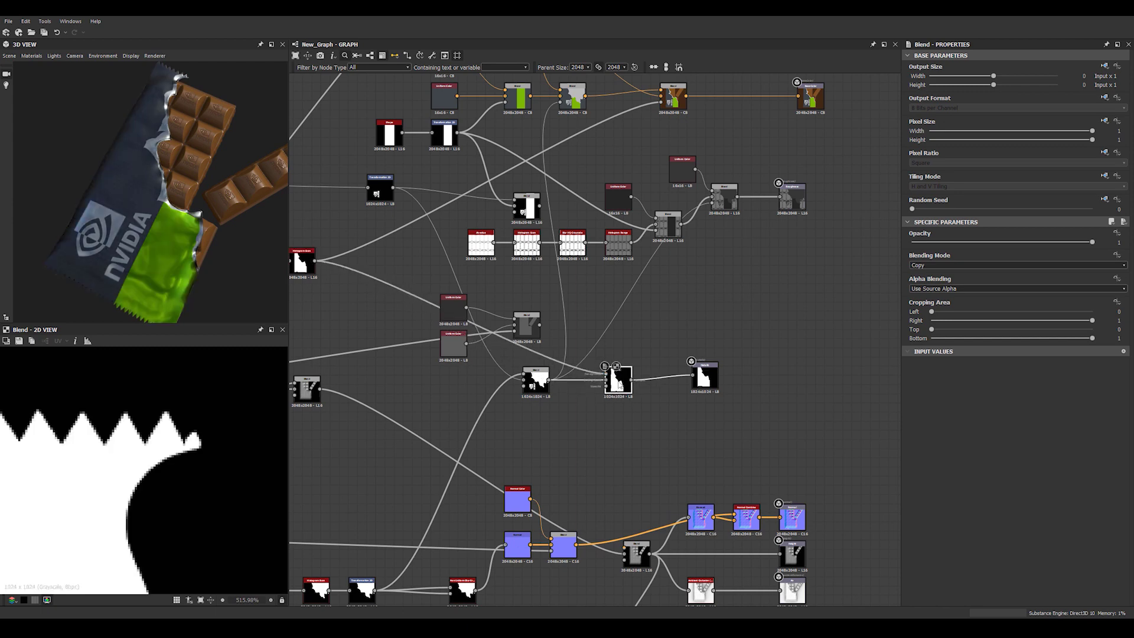
Set the metallic Blend's blending mode to Multiply and inspect the chocolate and torn foil in 3D.
left_click(913, 264)
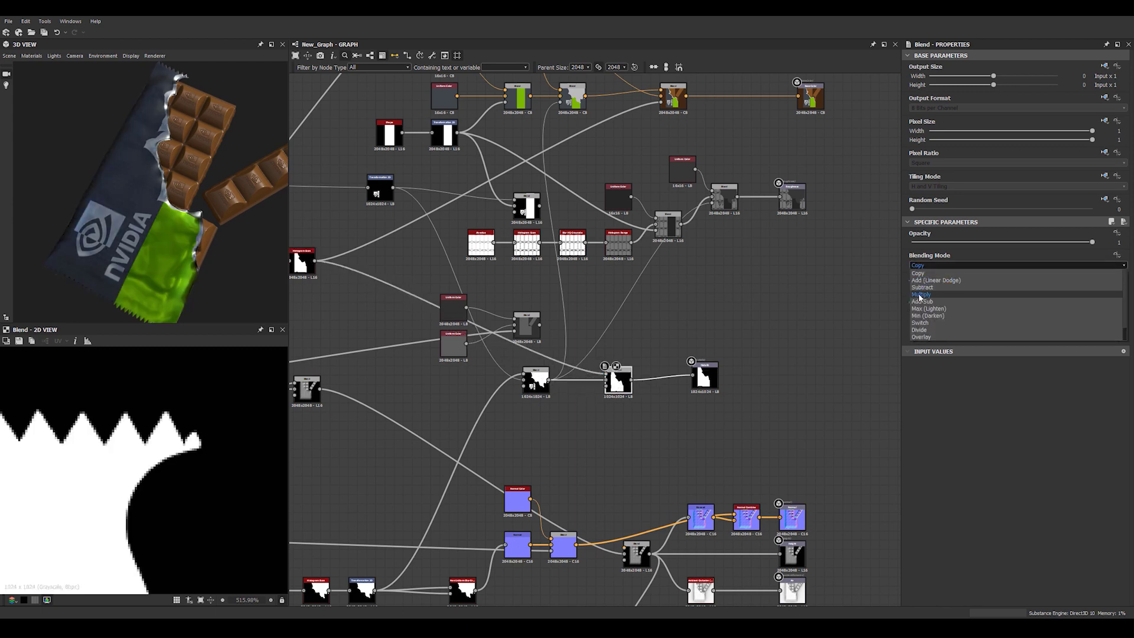
left_click(919, 298)
scroll(212, 201, "up", 6)
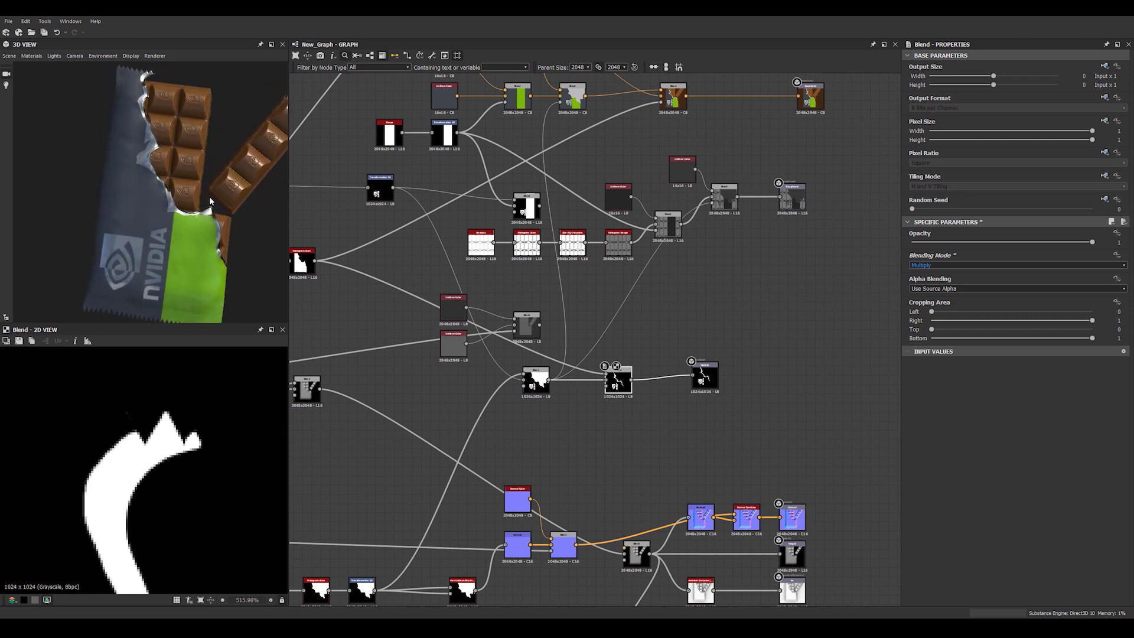
left_click_drag(190, 200, 139, 194)
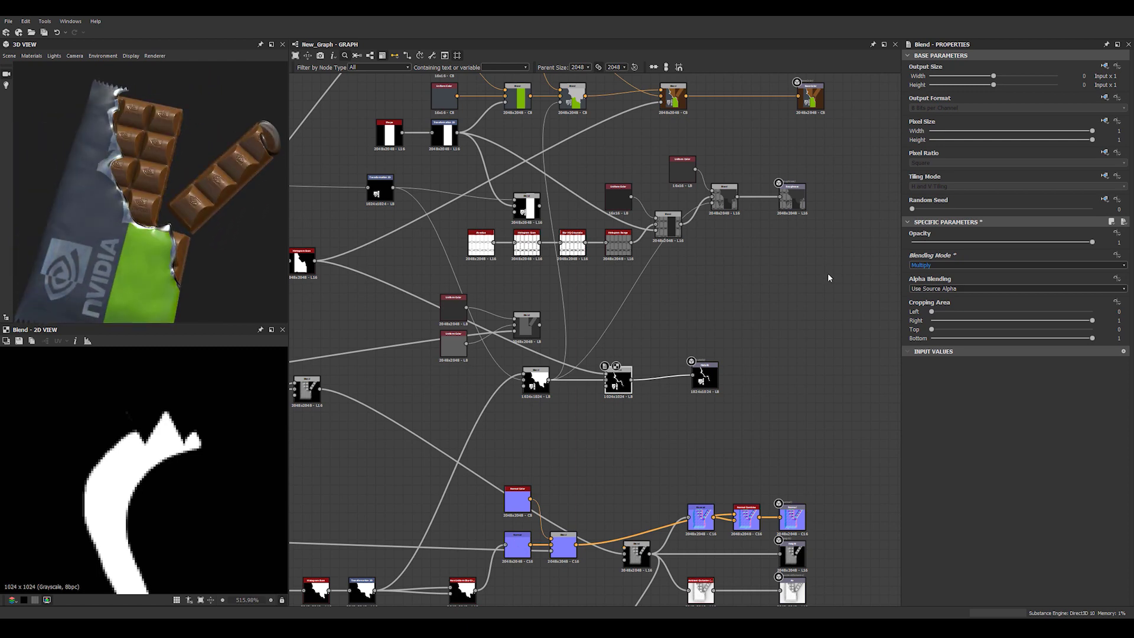
Reposition the Metallic and Roughness outputs to make room, and preview the last Blend in the roughness chain.
left_click_drag(719, 374, 732, 381)
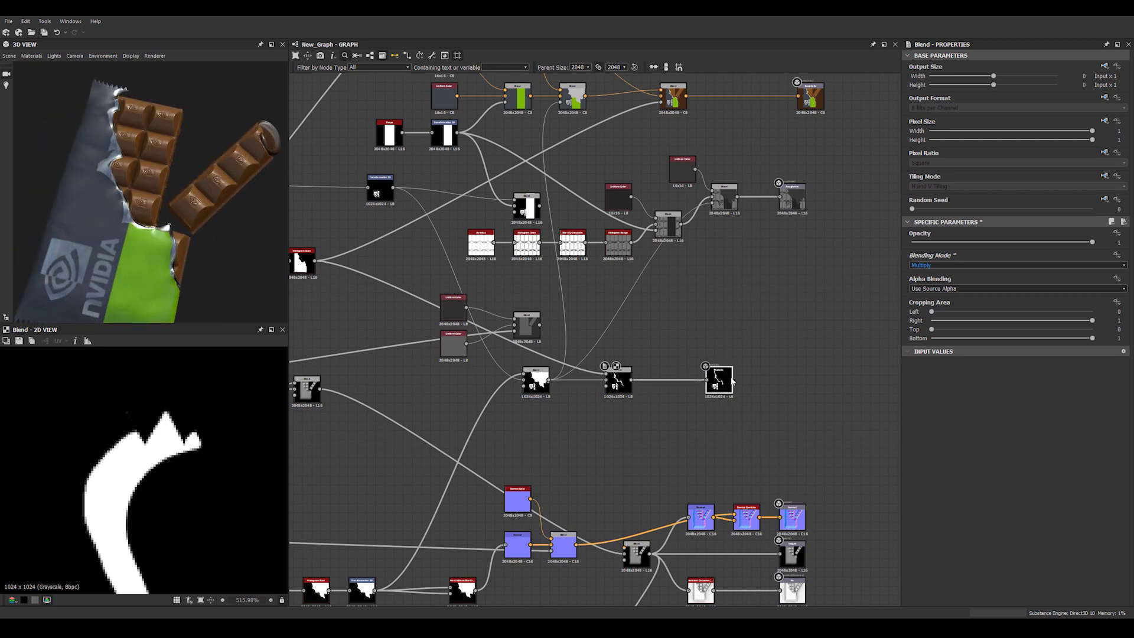
left_click_drag(788, 206, 815, 206)
double_click(729, 199)
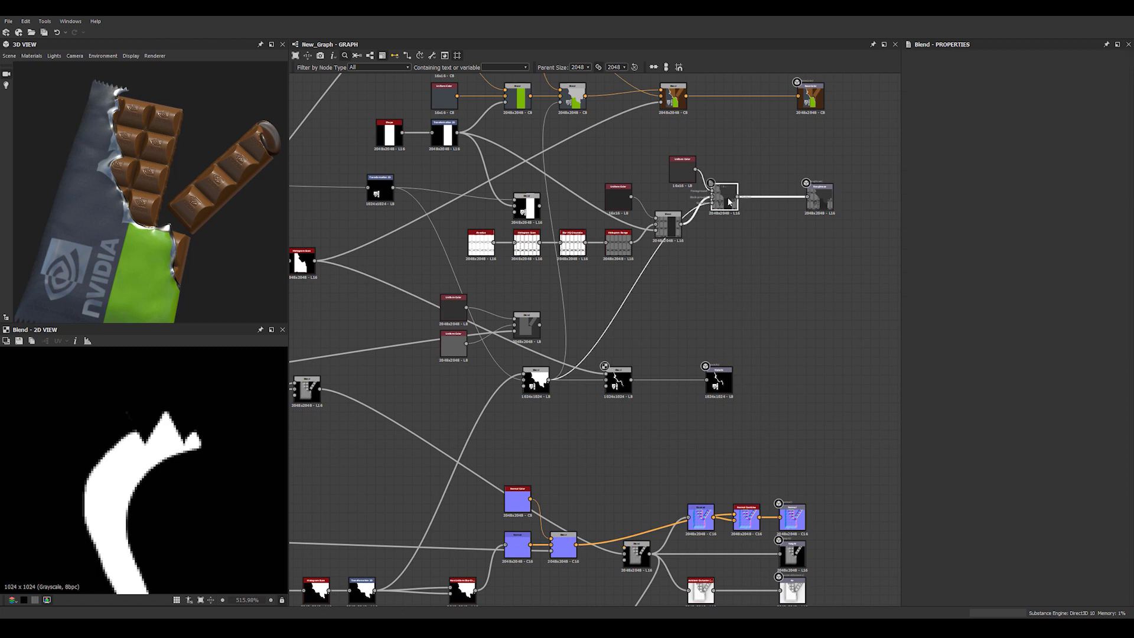
middle_click_drag(736, 257, 713, 286)
left_click(720, 274)
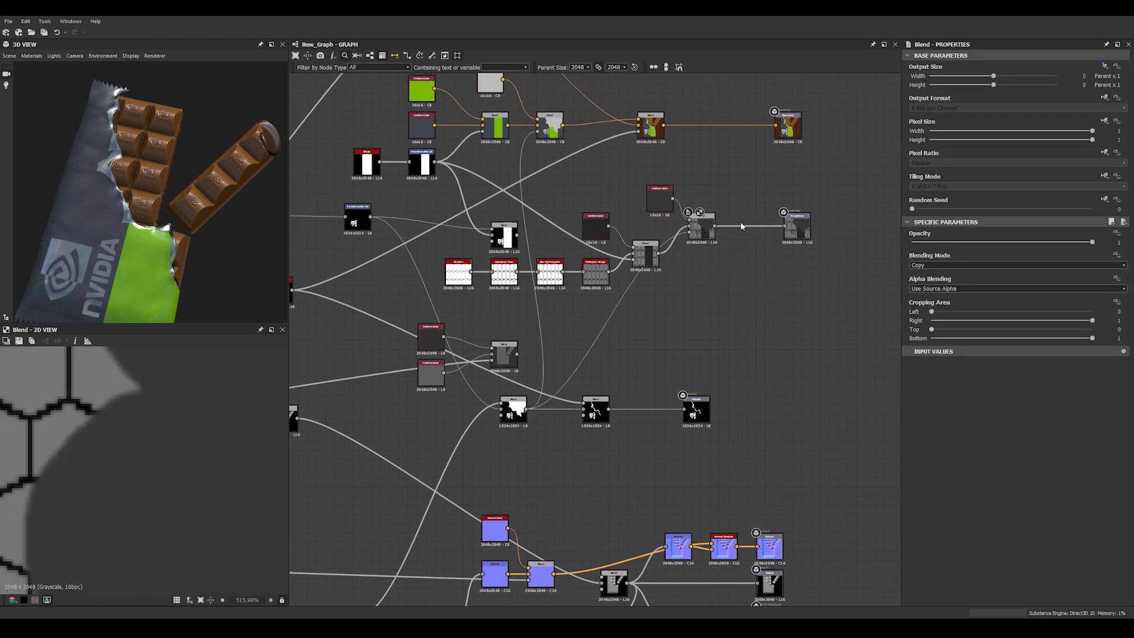
Insert a Blend between the last roughness Blend and the Roughness output.
key("space")
type("bl")
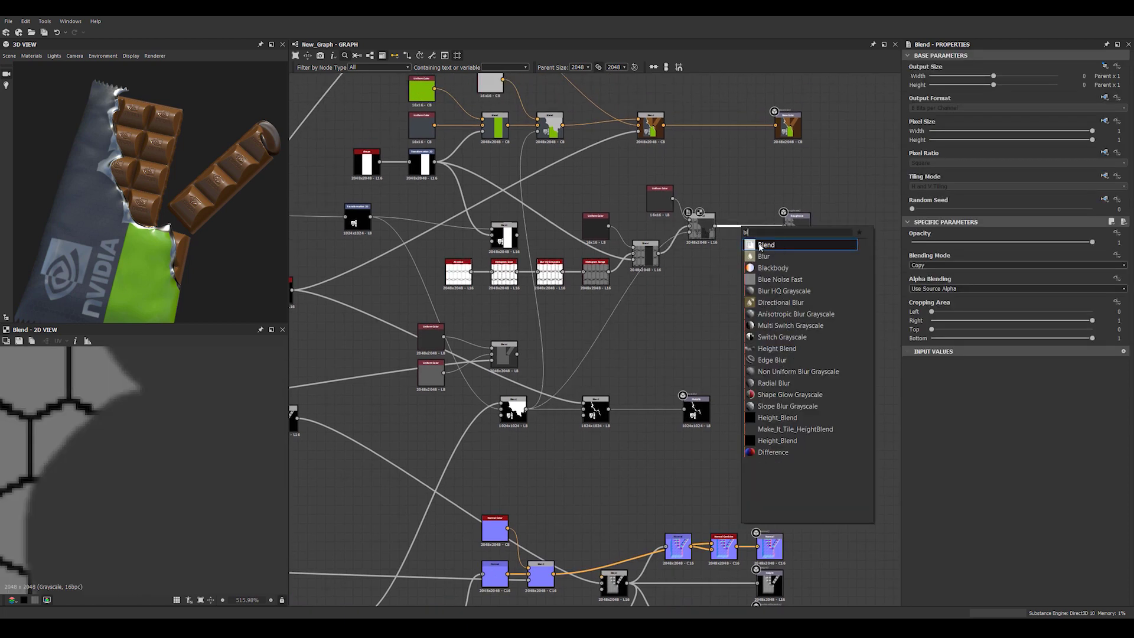
left_click(763, 246)
scroll(751, 243, "up", 6)
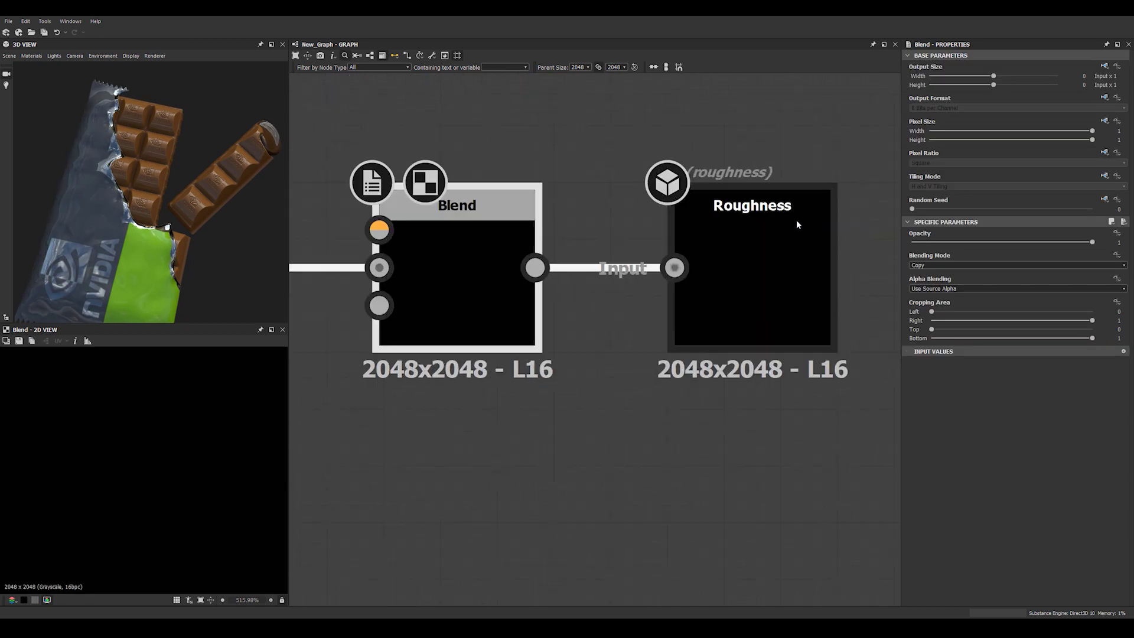
scroll(796, 219, "down", 2)
scroll(645, 240, "down", 6)
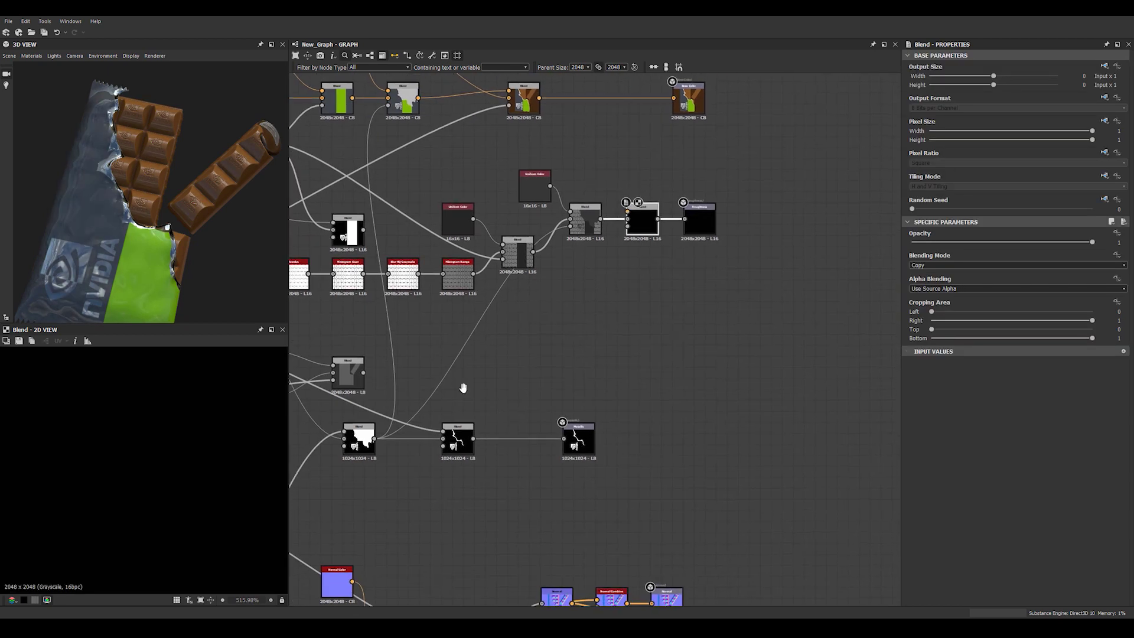
Connect the wrapper Histogram Scan to the opacity input of the last roughness Blend.
middle_click_drag(449, 312, 385, 332)
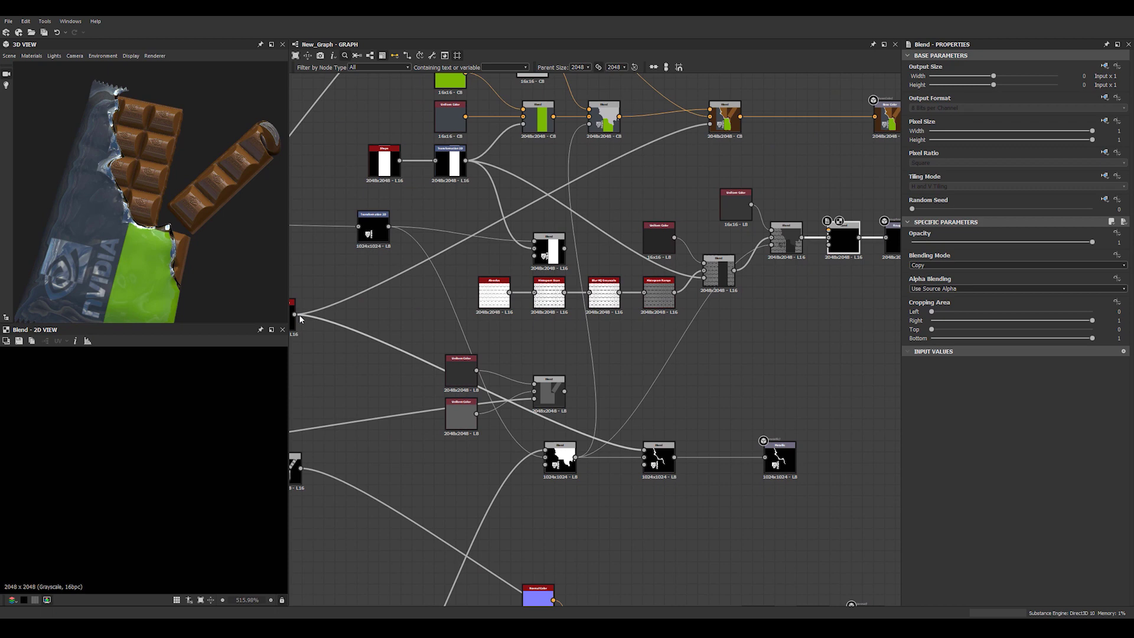
middle_click_drag(741, 323, 582, 344)
left_click(671, 271)
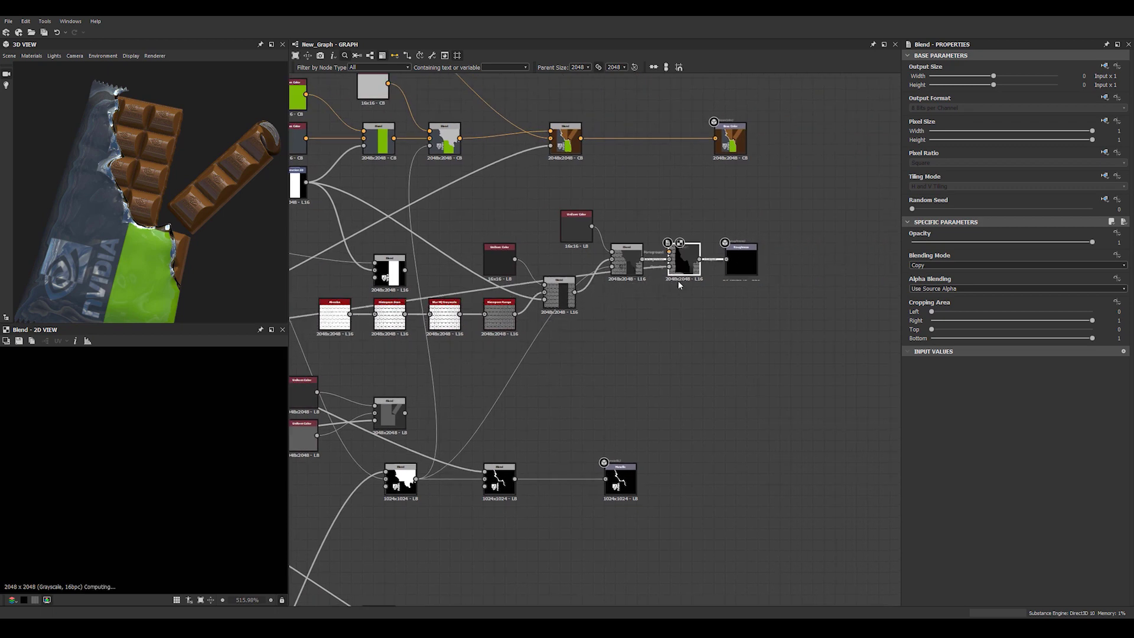
middle_click_drag(549, 381, 583, 363)
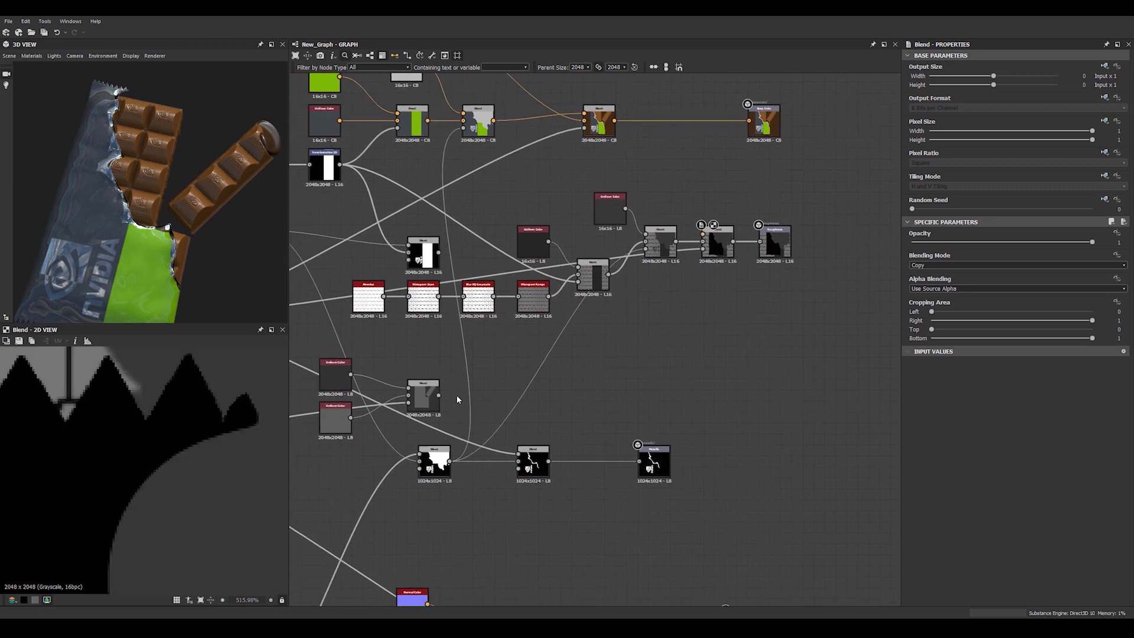
Connect the chocolate's roughness Blend as the foreground of the last roughness Blend and inspect the chocolate in 3D.
left_click(721, 231)
left_click_drag(153, 196, 202, 194)
left_click_drag(181, 209, 190, 236)
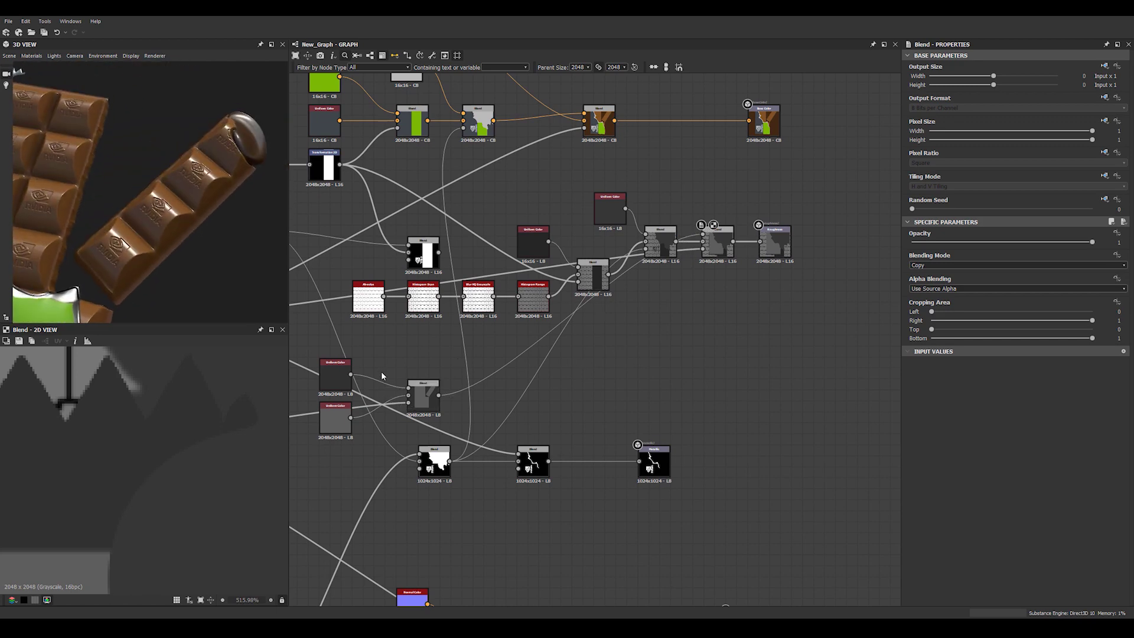
Move the chocolate roughness Blend and its two Uniform Colors beneath the roughness chain, spacing the Uniform Colors apart.
left_click_drag(346, 401, 681, 355)
scroll(685, 384, "up", 4)
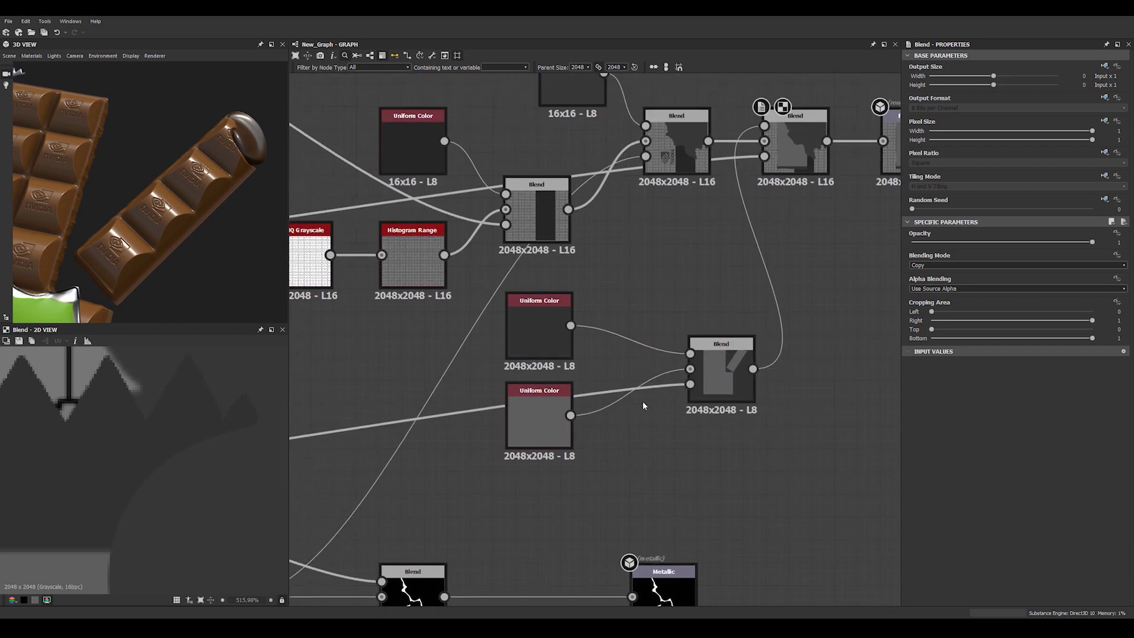
left_click(594, 388)
left_click_drag(549, 446, 539, 490)
Set the chocolate roughness Blend's output size to Relative to Parent.
left_click(539, 334)
left_click(721, 378)
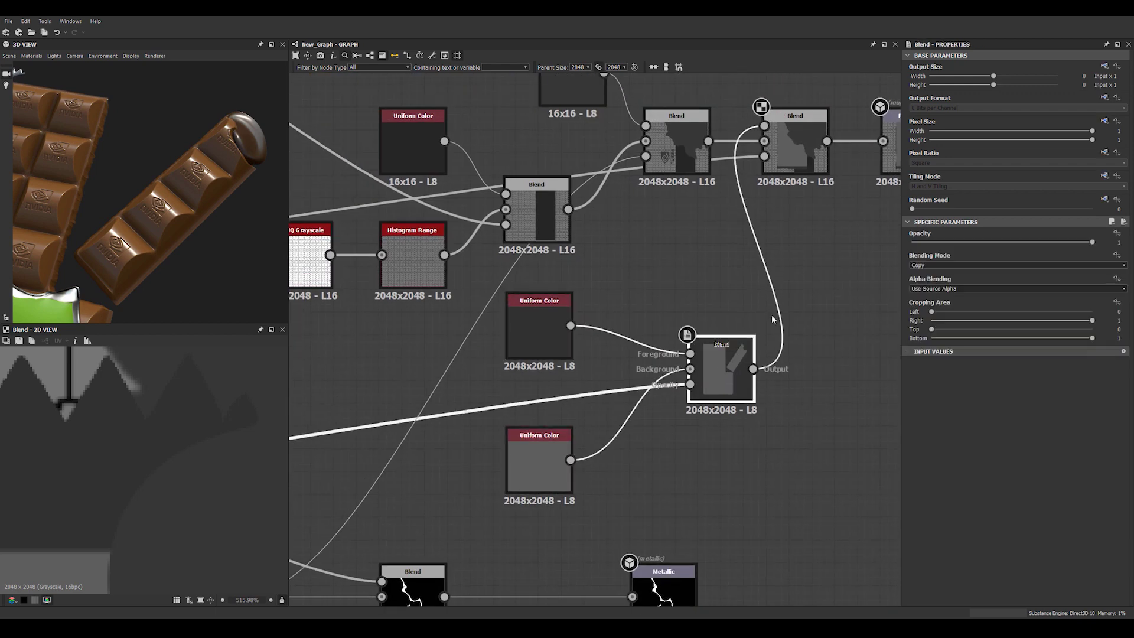
left_click(1104, 67)
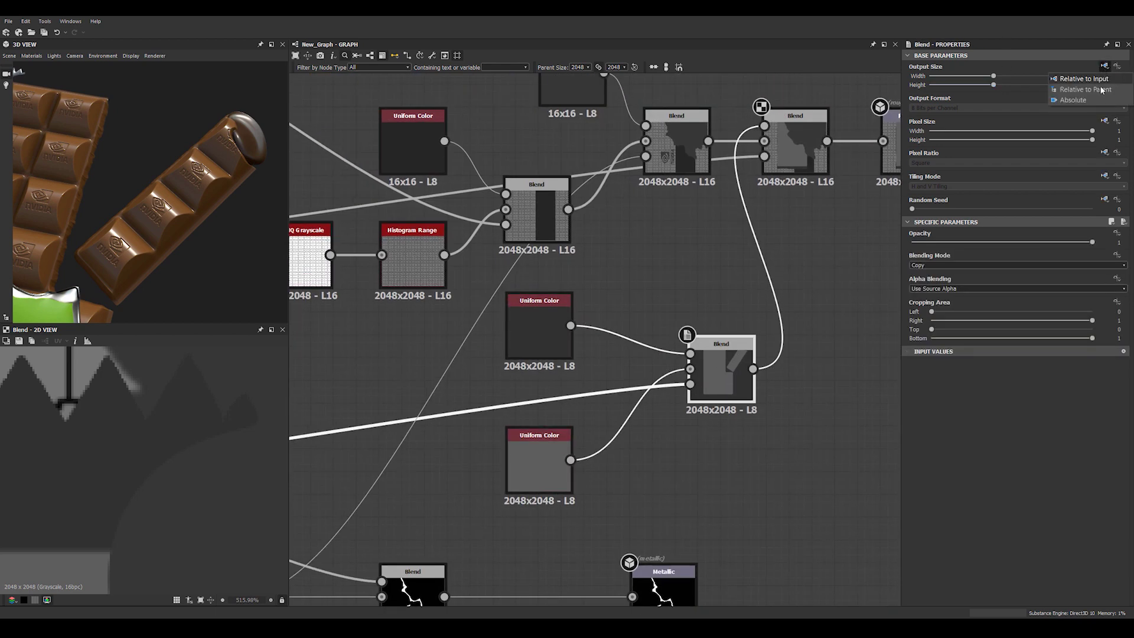
left_click(1073, 100)
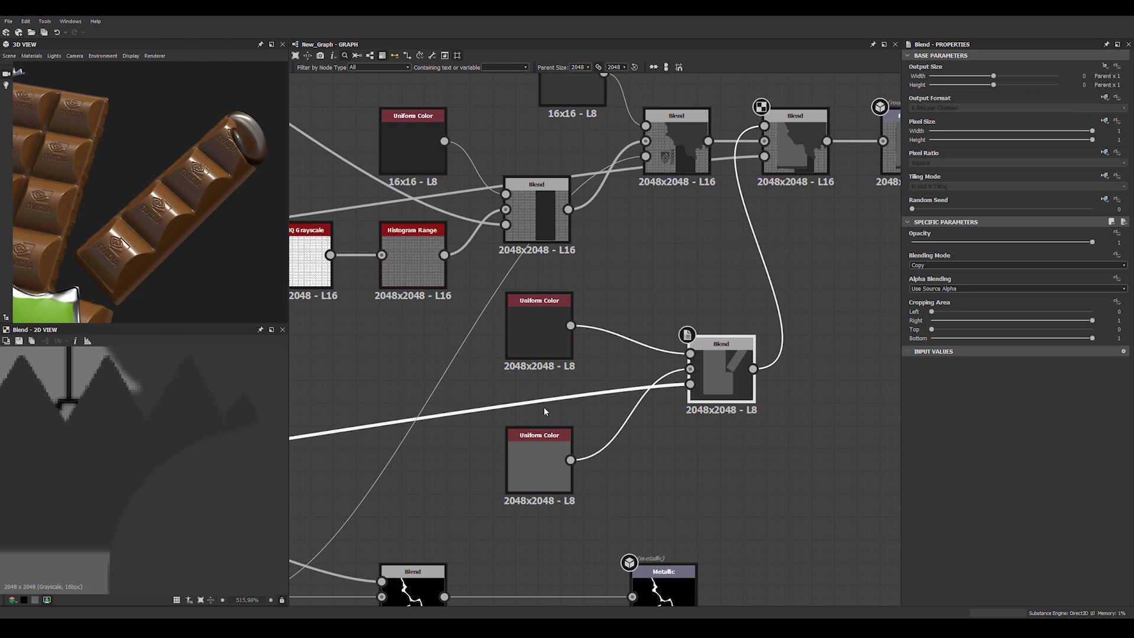
Set both Uniform Colors feeding the chocolate roughness Blend to an absolute output size of 16 x 16 px.
left_click(530, 357)
left_click(1103, 66)
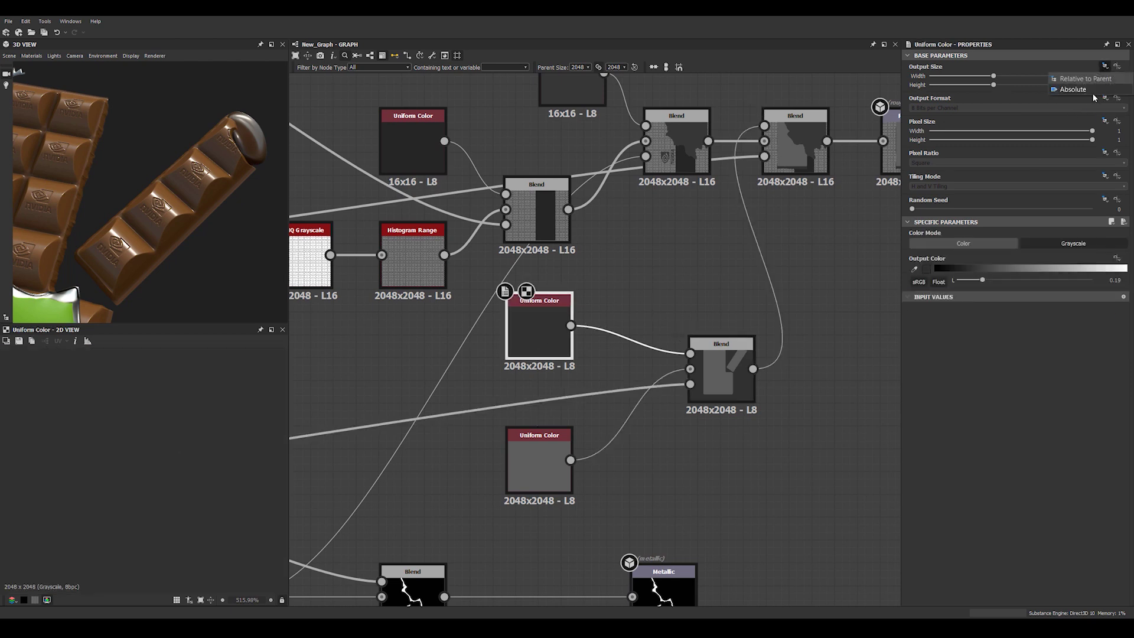
left_click(1092, 93)
left_click_drag(1036, 75, 1016, 87)
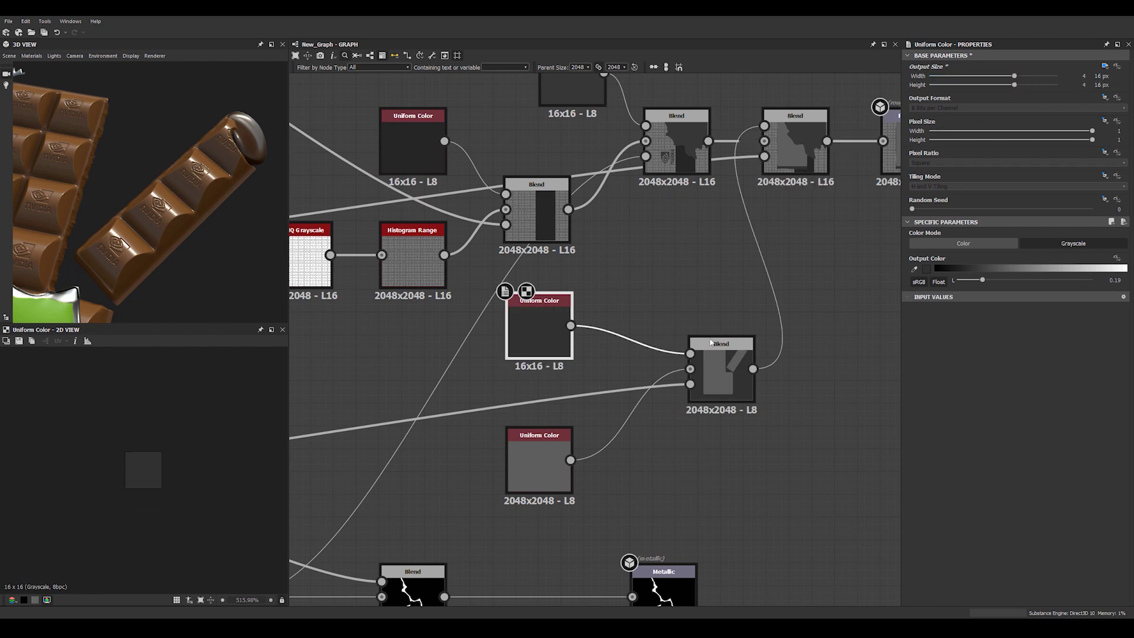
left_click(546, 467)
left_click(1104, 66)
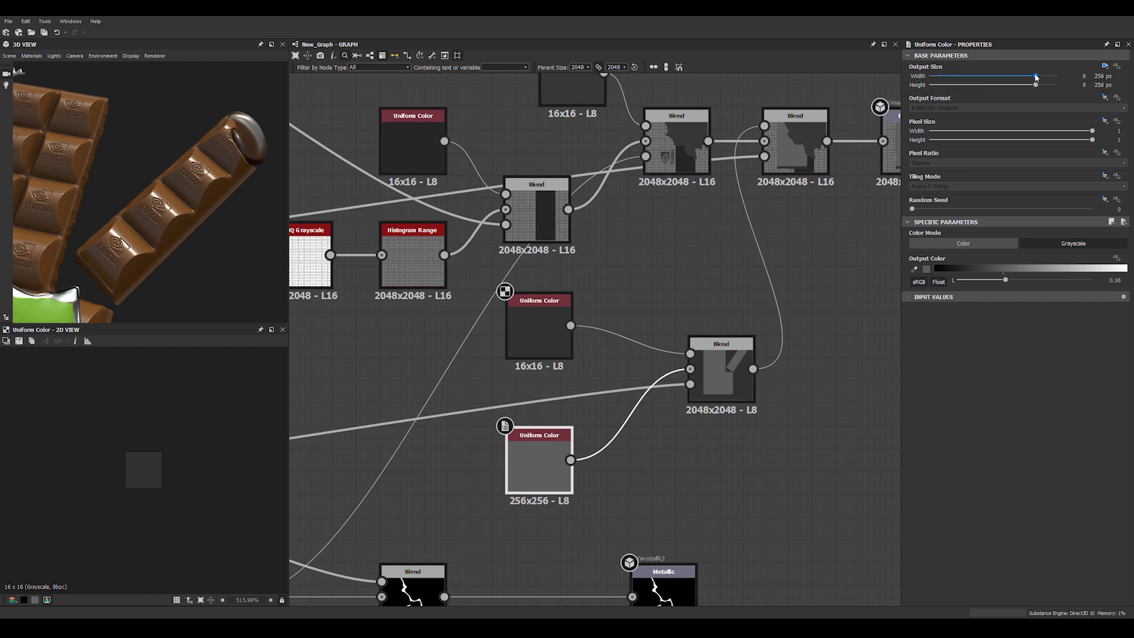
left_click_drag(1035, 77, 1014, 76)
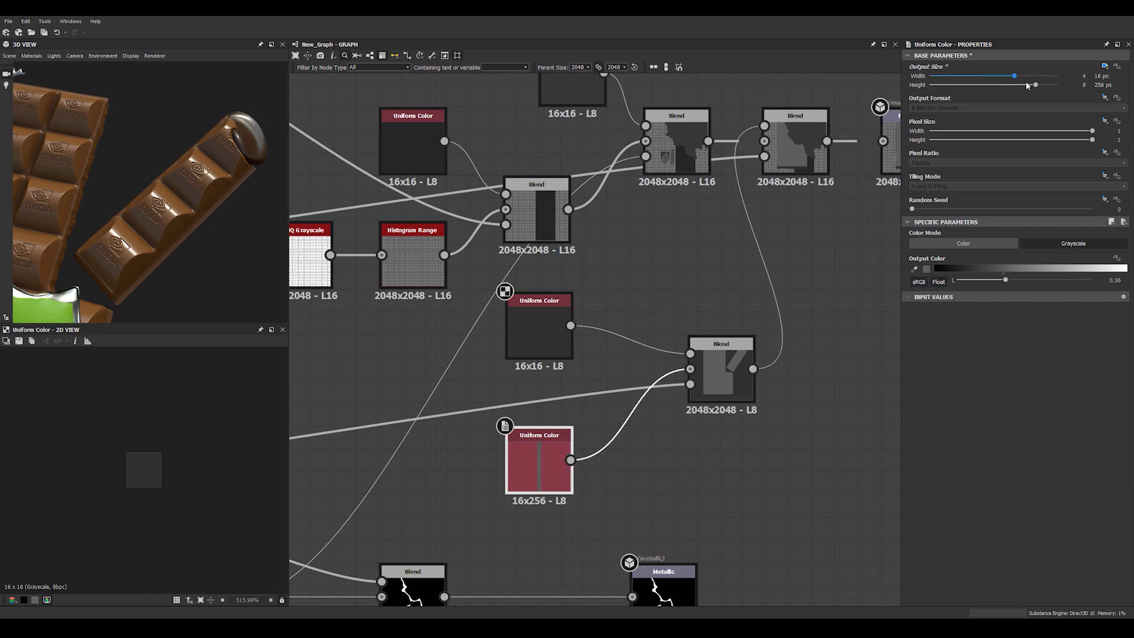
left_click_drag(1035, 85, 1014, 85)
Preview the chocolate roughness Blend, try a different output color on a Uniform Color, and undo that change.
left_click_drag(721, 392, 731, 393)
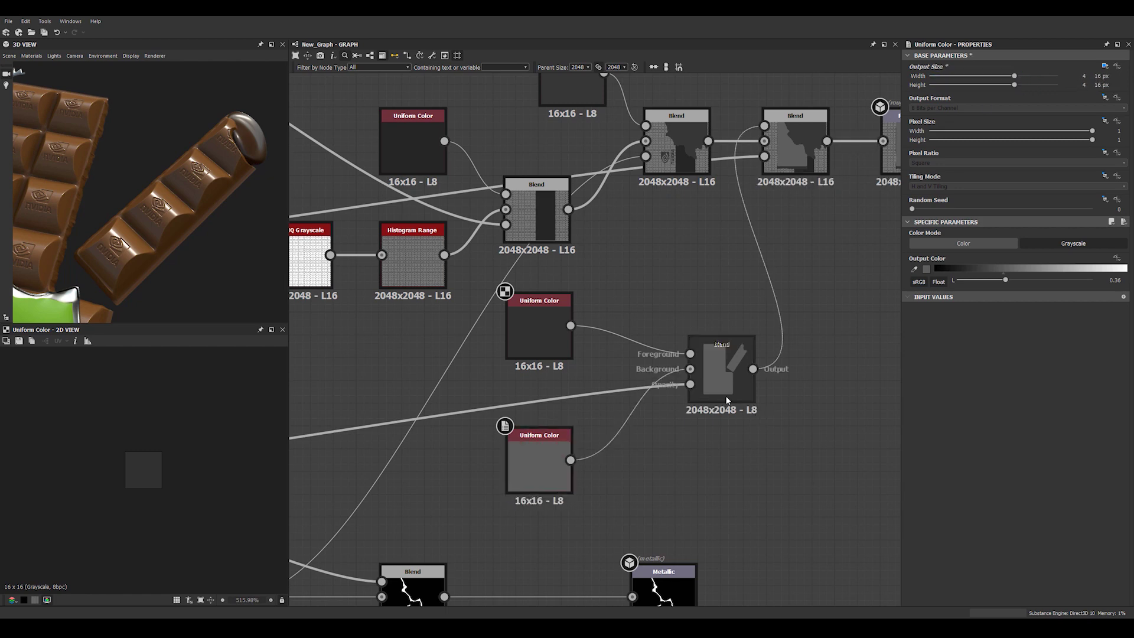
middle_click_drag(714, 336, 695, 302)
left_click(522, 302)
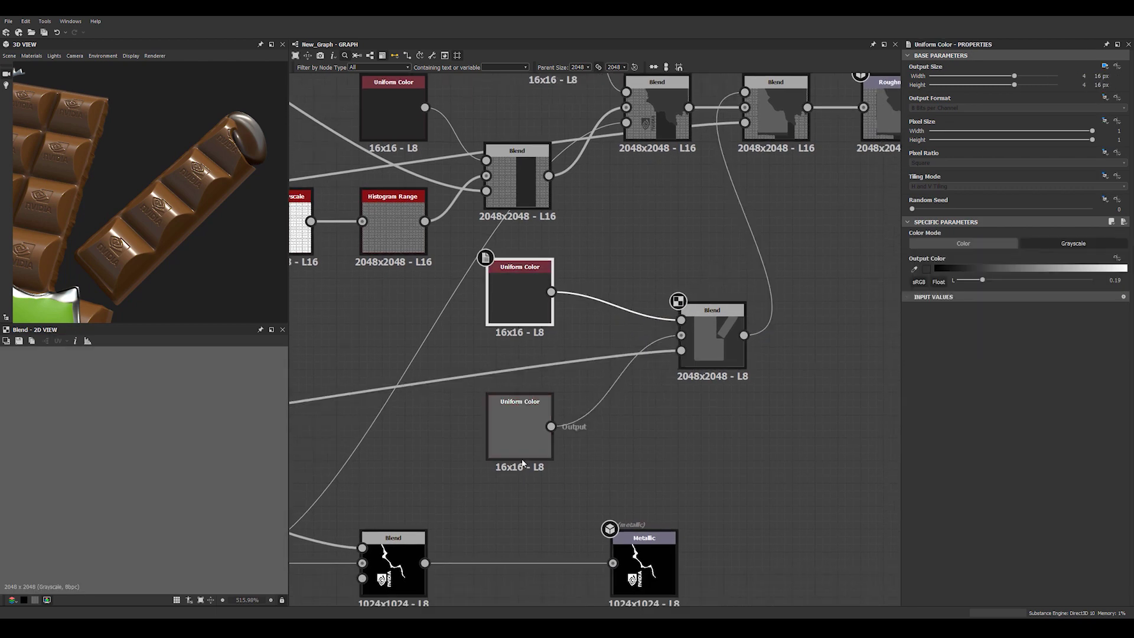
left_click_drag(541, 443, 551, 443)
left_click_drag(983, 280, 1003, 281)
key("ctrl+z")
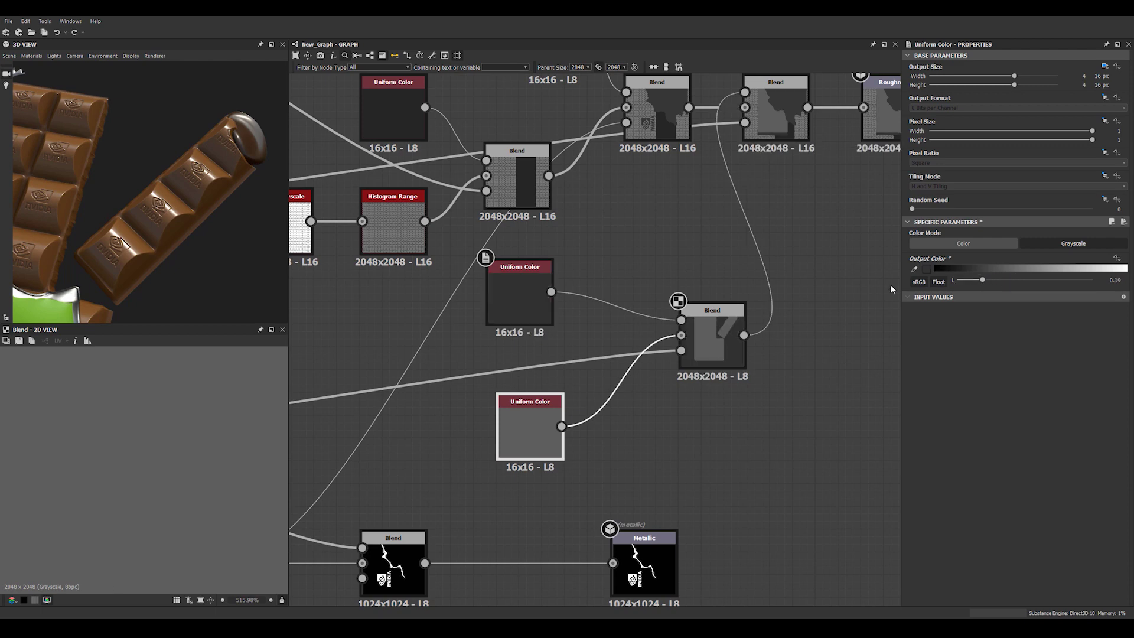
Swap the foreground and background inputs of the last roughness Blend.
scroll(827, 250, "down", 2)
left_click(783, 155)
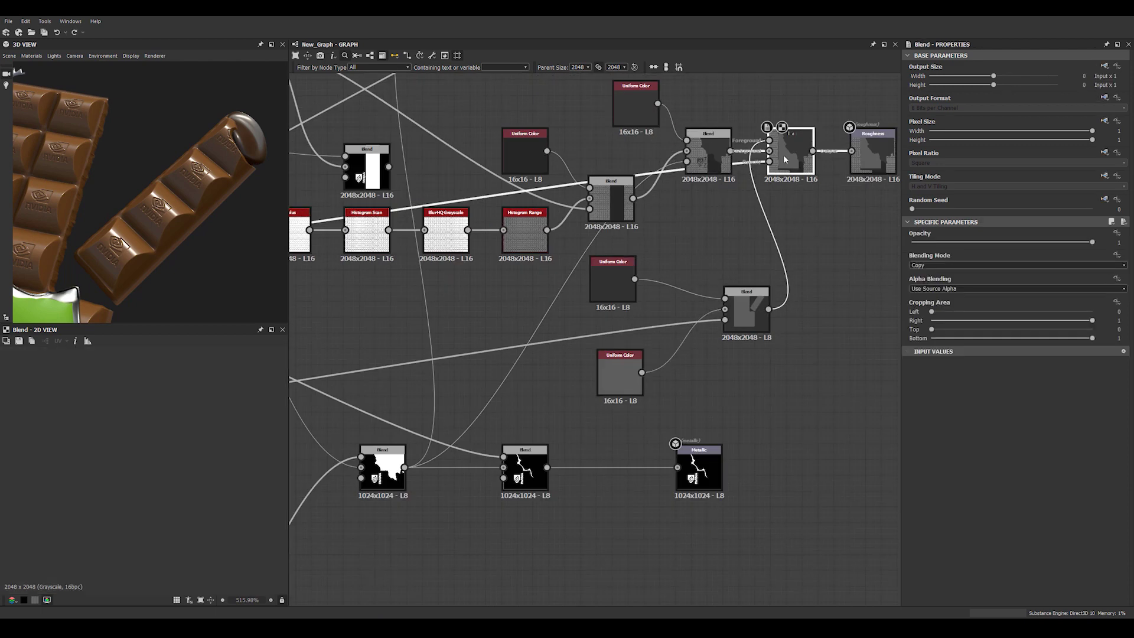
middle_click_drag(781, 176, 767, 213)
scroll(734, 206, "up", 1)
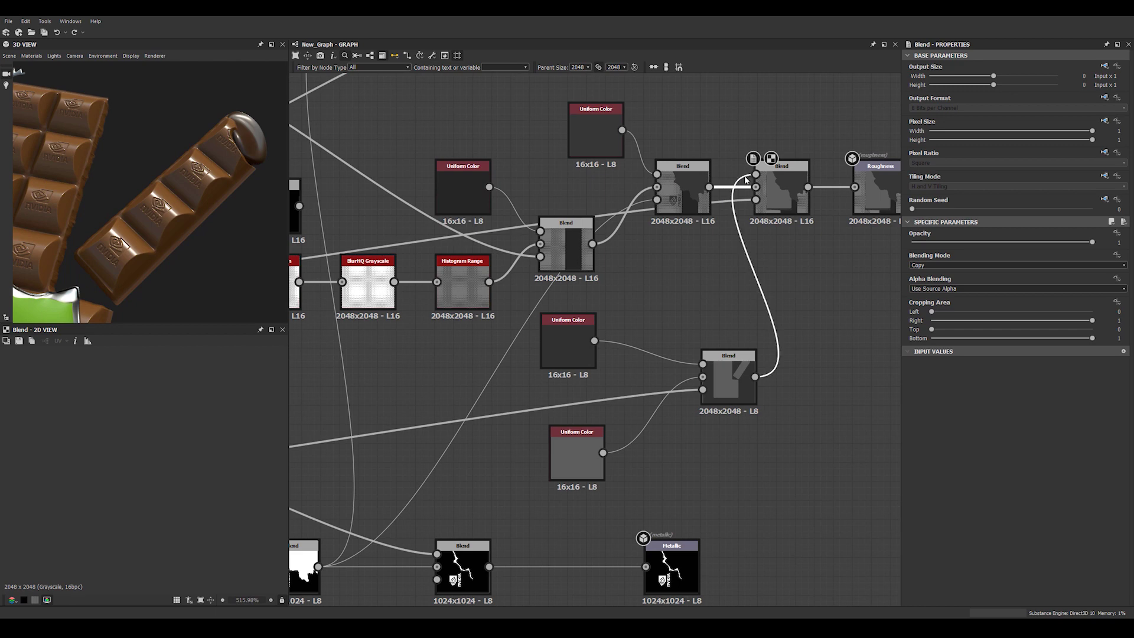
key("x")
Inspect the wrapper in 3D and compare the last two roughness Blends in the 2D view.
scroll(193, 225, "down", 3)
left_click_drag(193, 226, 146, 223)
middle_click_drag(106, 236, 142, 207)
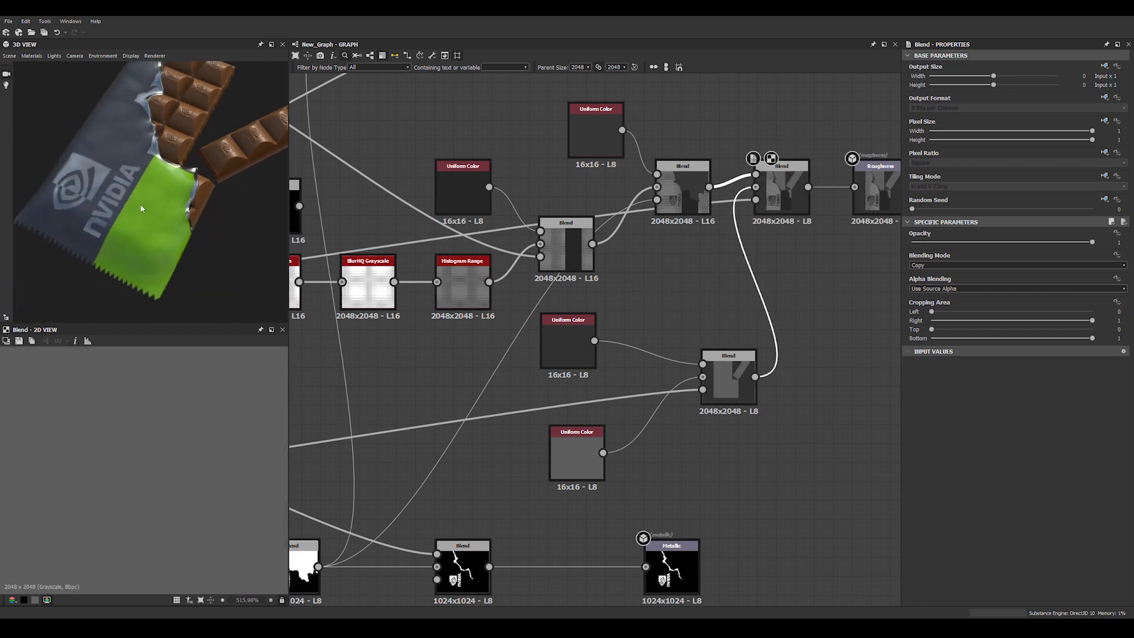
left_click_drag(141, 207, 169, 180)
scroll(169, 180, "up", 5)
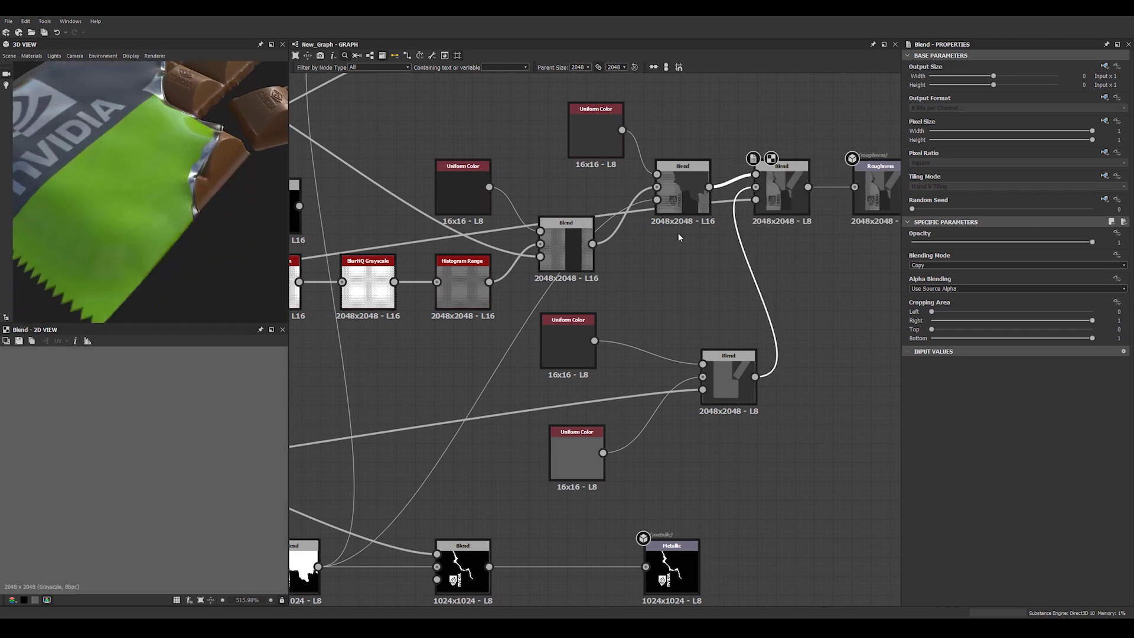
double_click(678, 195)
left_click(782, 197)
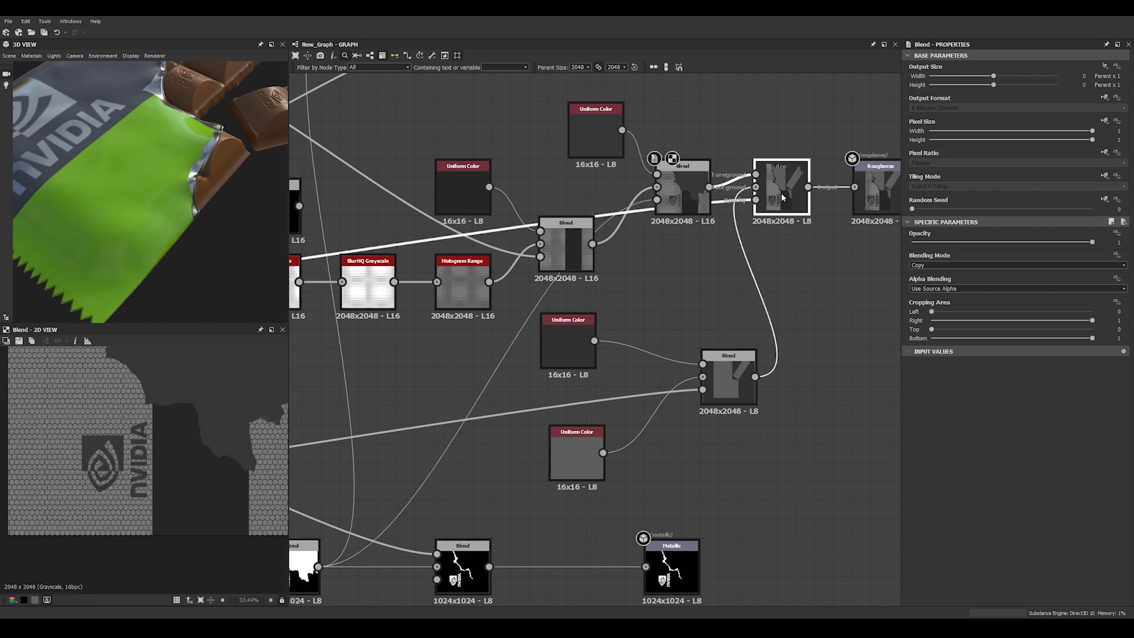
double_click(782, 196)
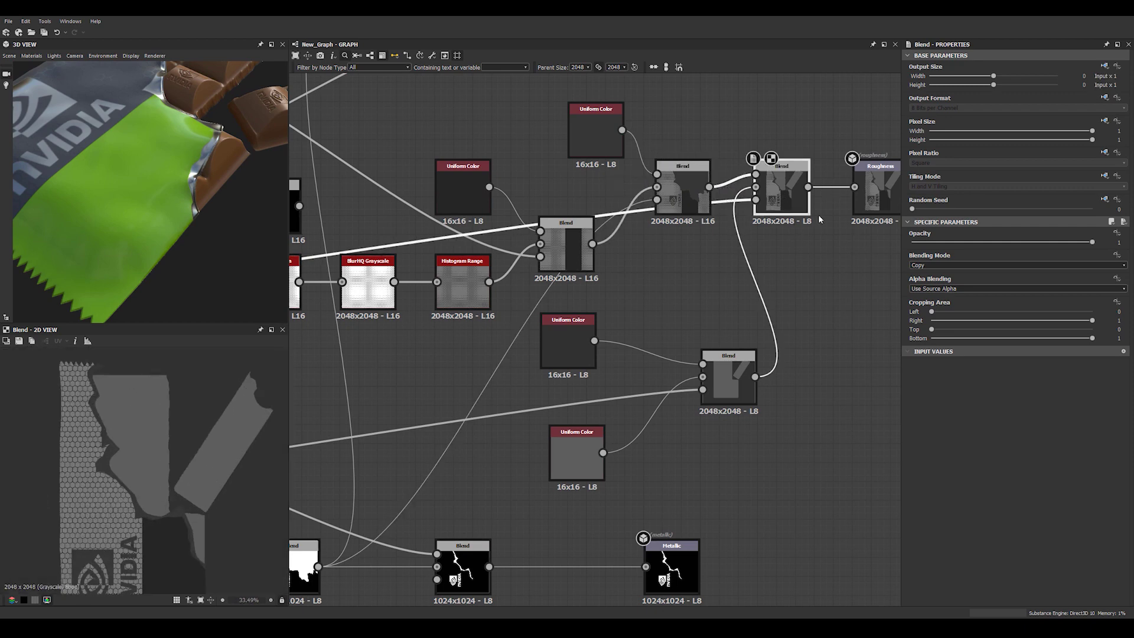
Align the chocolate roughness's upper Uniform Color with the lower one and inspect the chocolate pieces in 3D.
left_click(552, 352)
middle_click_drag(236, 168, 136, 197)
left_click_drag(136, 198, 169, 144)
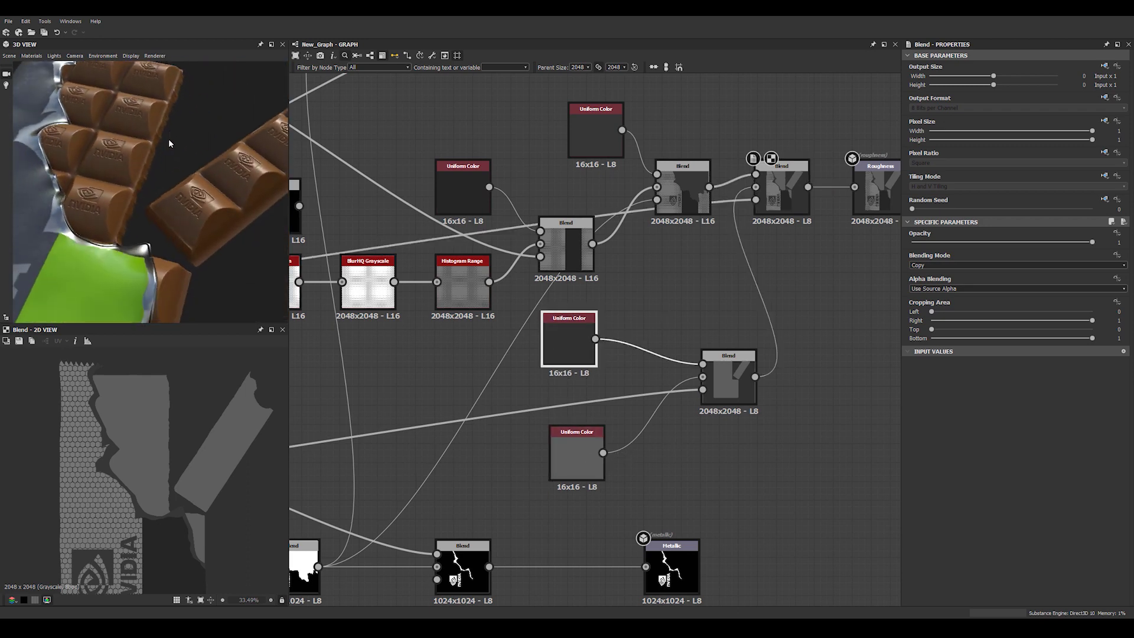
left_click_drag(570, 346, 577, 345)
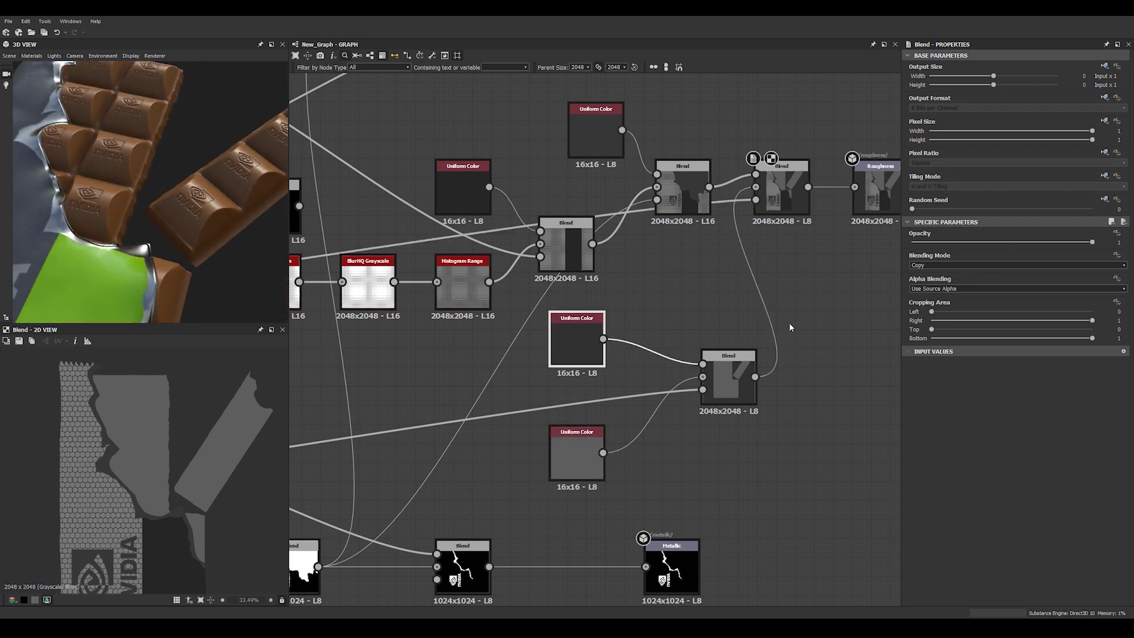
Set the grayscale output of the upper chocolate roughness Uniform Color to 0.14 and the lower one to 0.37.
double_click(582, 348)
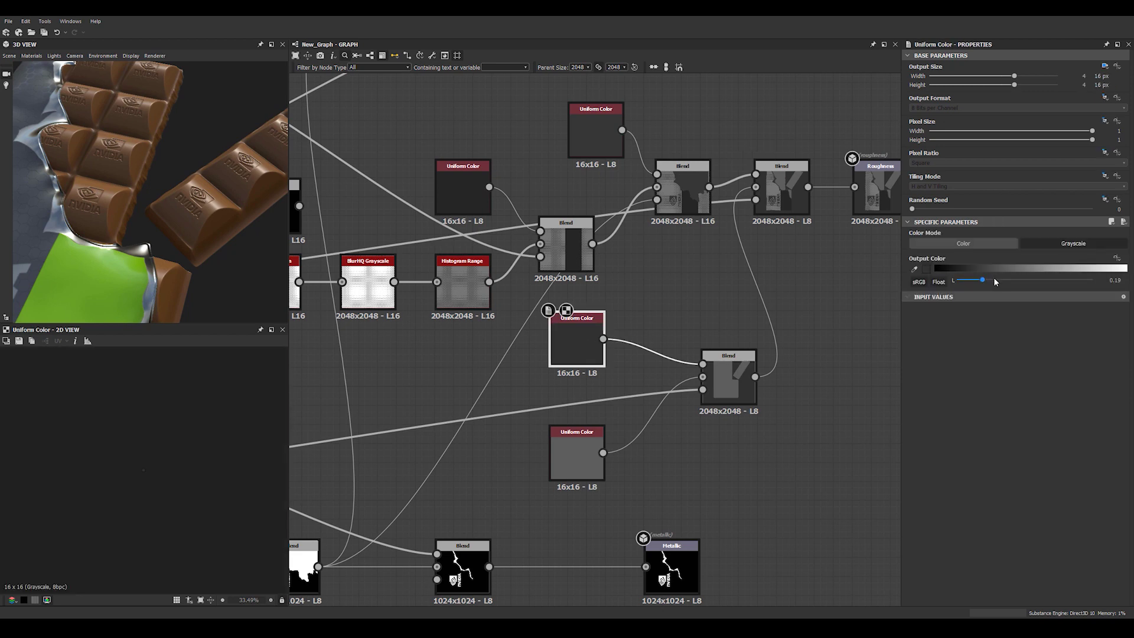
mouse_move(994, 278)
left_mouse_down()
mouse_move(1065, 277)
mouse_move(962, 280)
mouse_move(1007, 279)
left_mouse_up()
left_click_drag(171, 206, 205, 172)
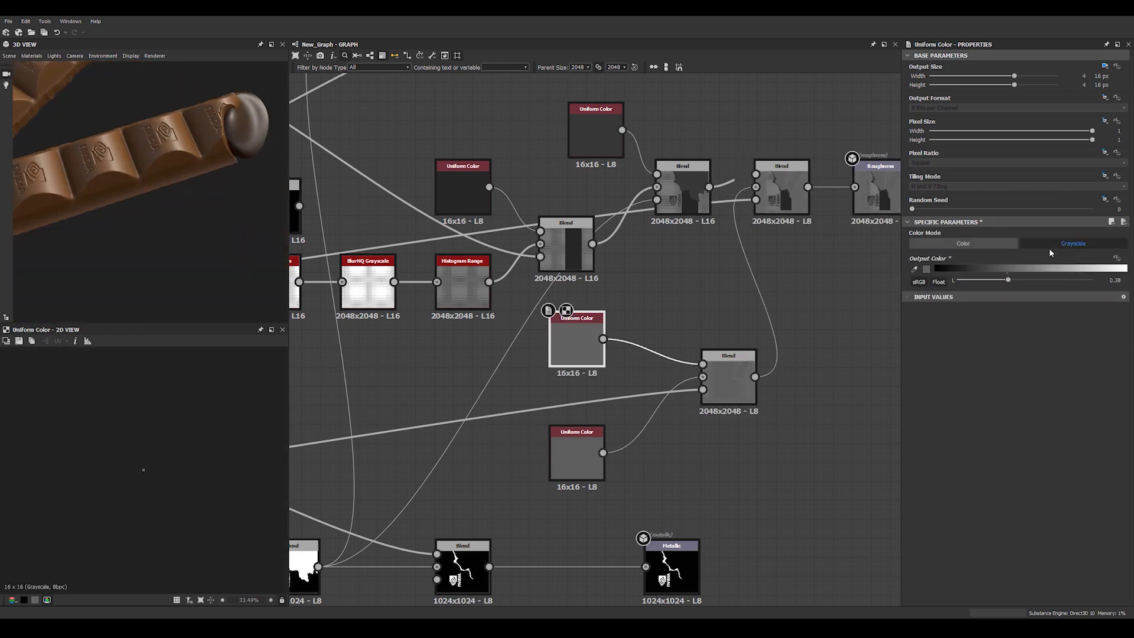
mouse_move(990, 282)
left_mouse_down()
mouse_move(962, 281)
mouse_move(998, 281)
mouse_move(967, 282)
mouse_move(977, 284)
left_mouse_up()
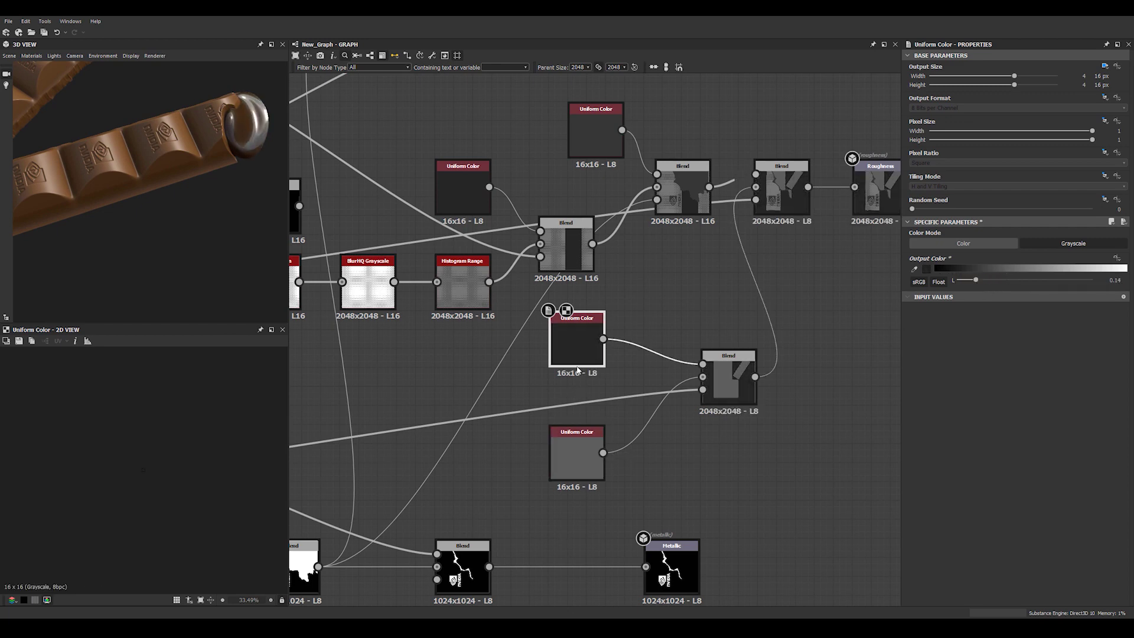
left_click(577, 452)
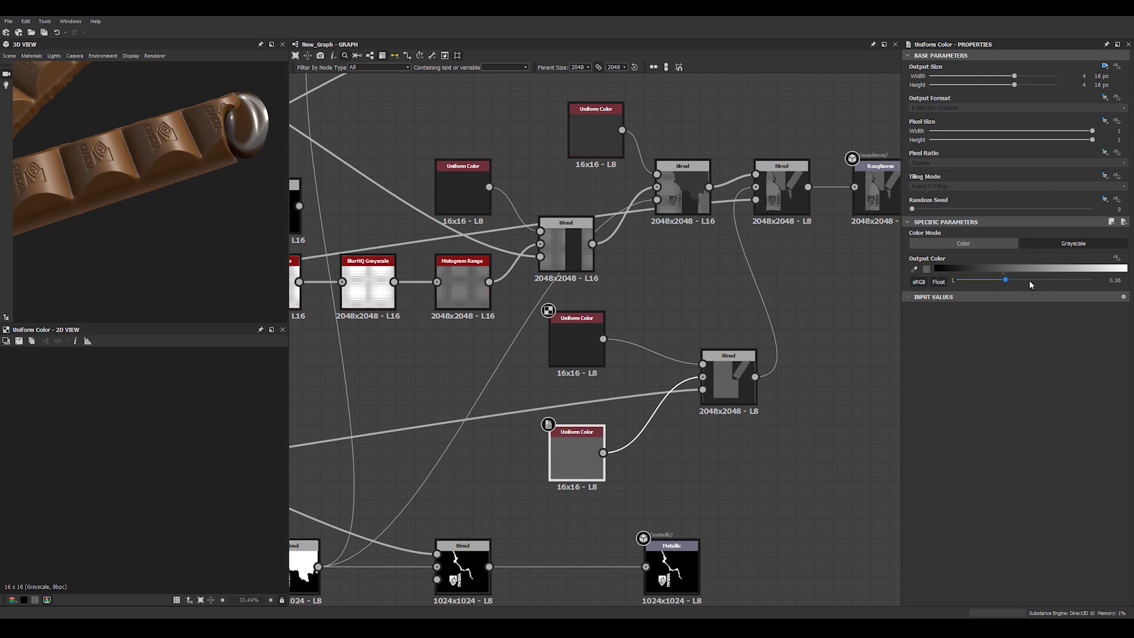
left_click_drag(1030, 285, 1005, 286)
Add a comment reading "Caramel" beneath the upper Uniform Color of the chocolate roughness Blend.
middle_click_drag(684, 354, 700, 336)
left_click(750, 263)
scroll(626, 379, "up", 2)
middle_click_drag(567, 344, 589, 279)
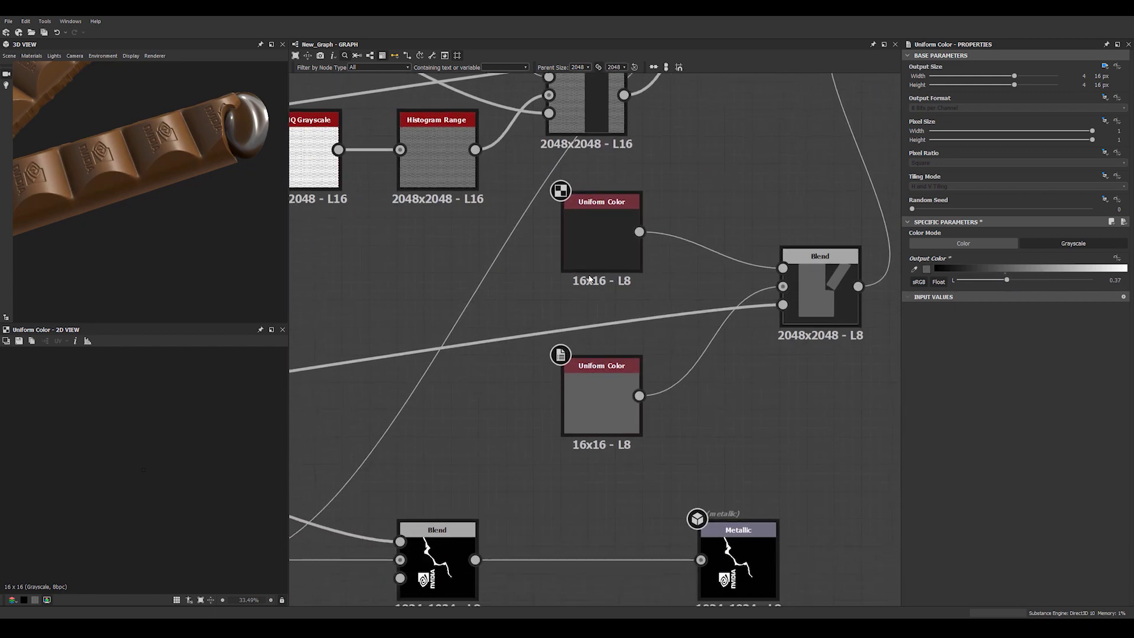
left_click(593, 240)
right_click(594, 240)
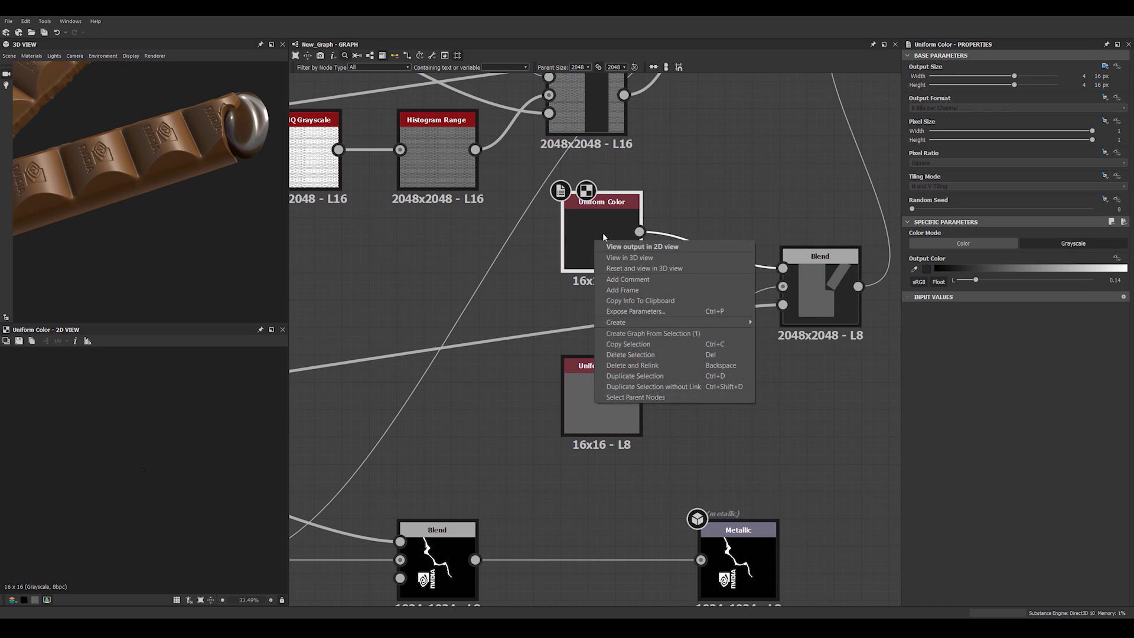
left_click(637, 280)
left_click_drag(602, 316, 587, 304)
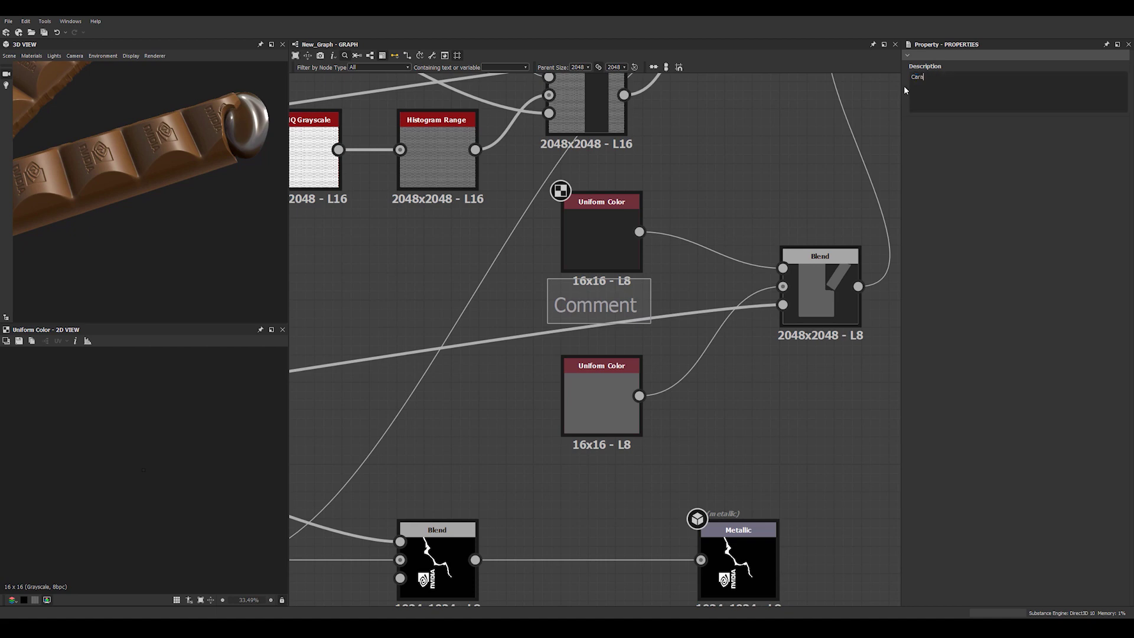
Add a comment reading "Chocolate" beneath the lower Uniform Color and place it directly under the node.
left_click(600, 400)
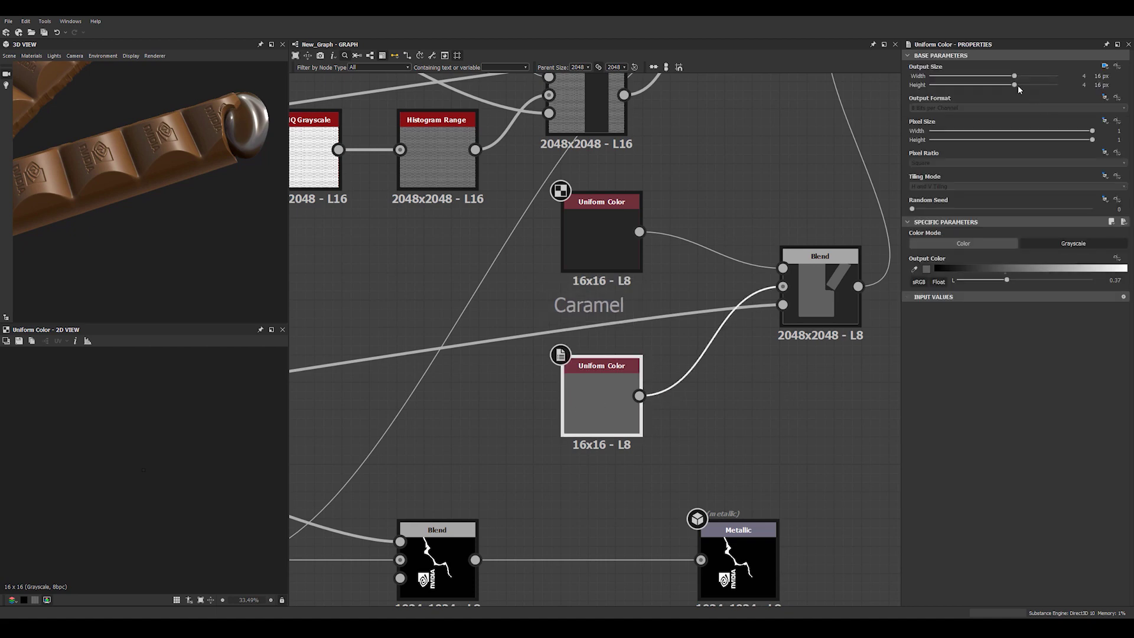
right_click(597, 423)
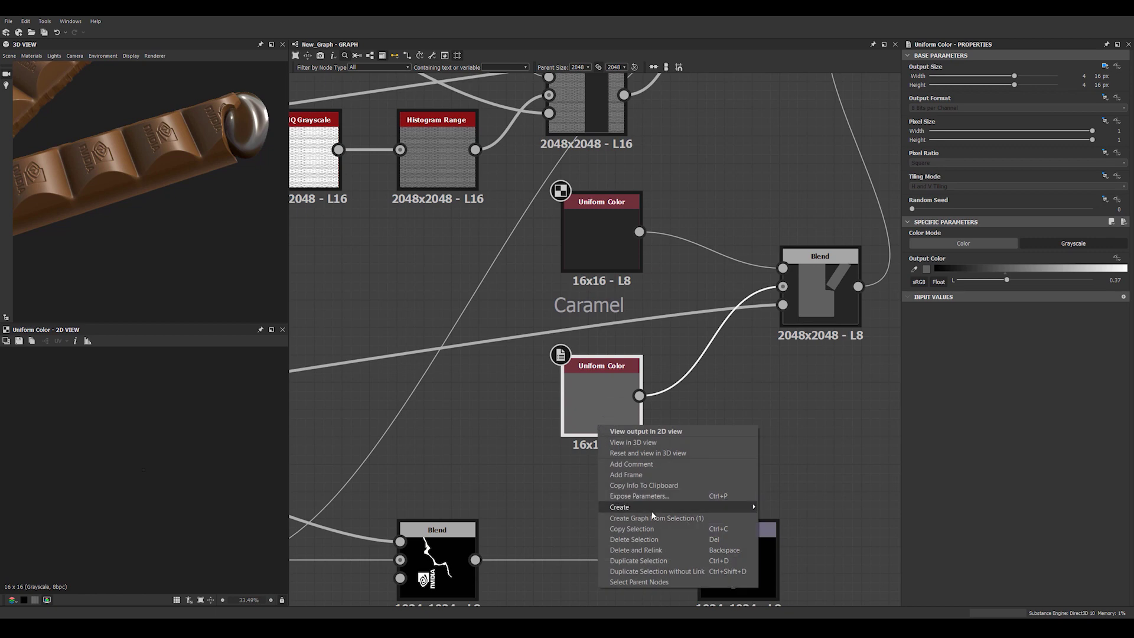
left_click(647, 464)
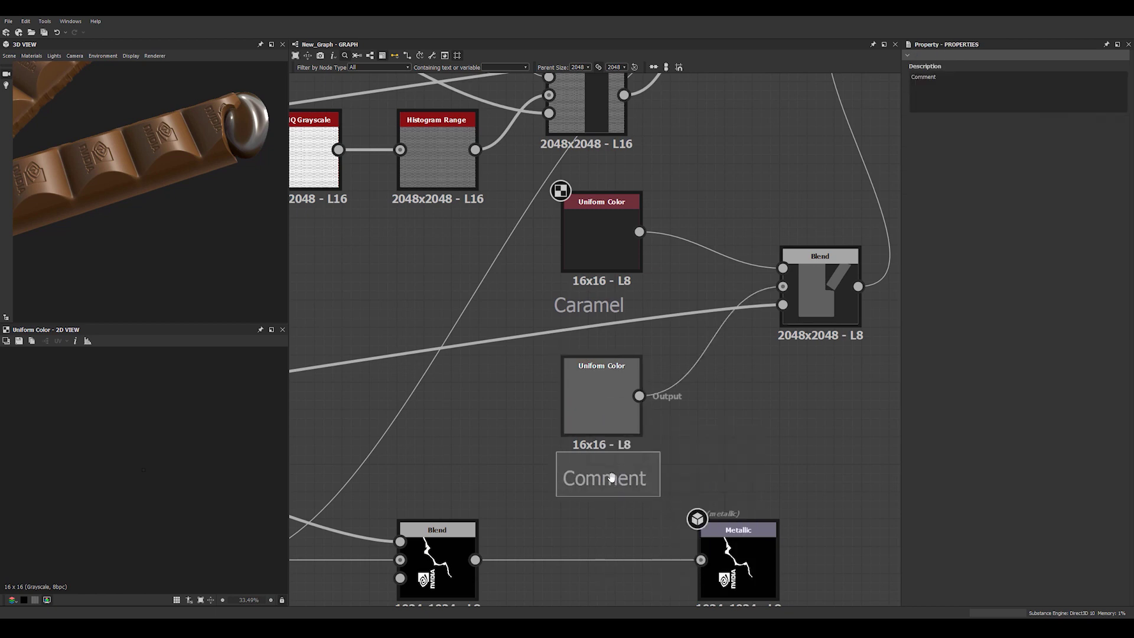
type("C")
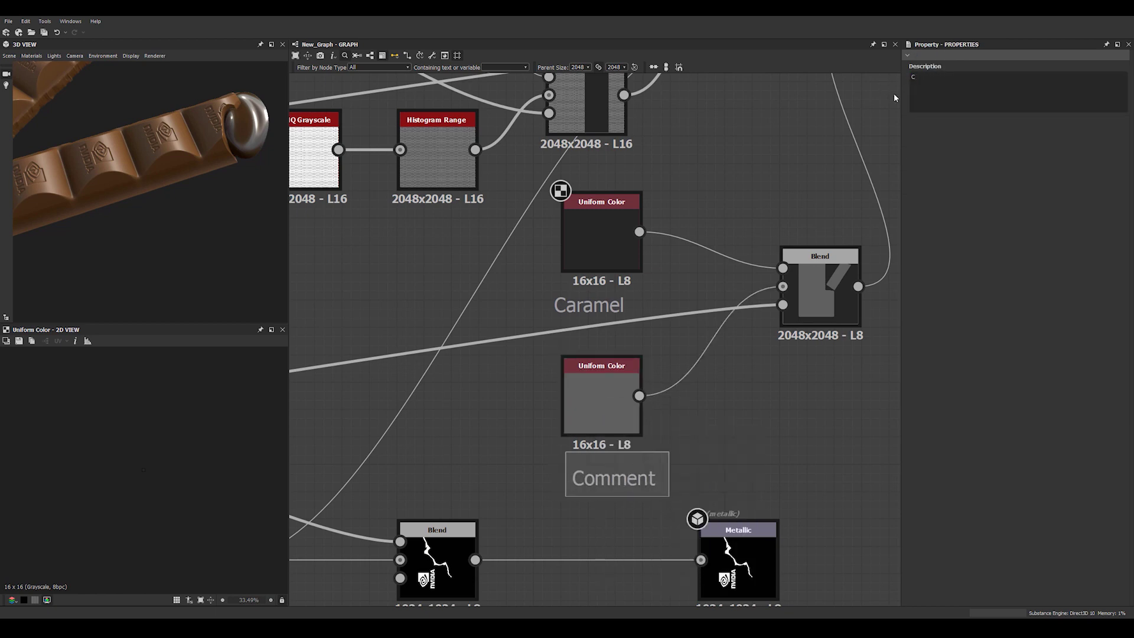
type("hocolate")
left_click(783, 433)
left_click_drag(634, 488, 619, 479)
Check the Uniform Color settings in the wrapper roughness chain and inspect the whole chocolate bar in 3D.
scroll(635, 366, "down", 2)
middle_click_drag(642, 340, 624, 485)
left_click(470, 270)
left_click(608, 209)
scroll(226, 138, "down", 5)
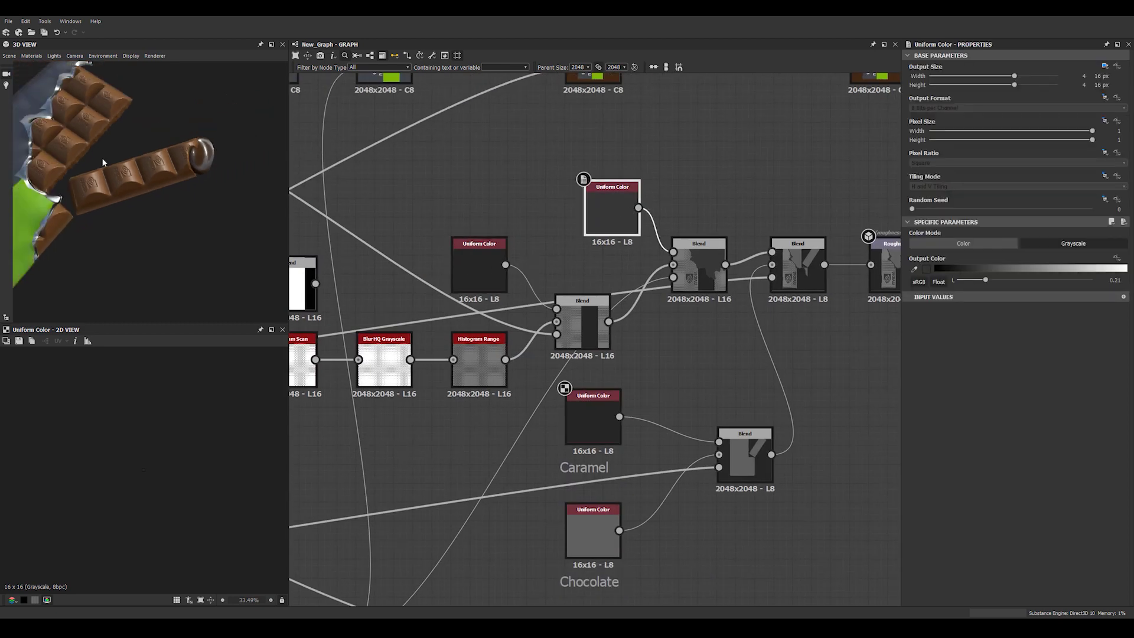
left_click_drag(178, 156, 99, 158)
scroll(150, 179, "down", 5)
scroll(91, 161, "down", 2)
left_click(538, 159)
middle_click_drag(538, 161, 571, 190)
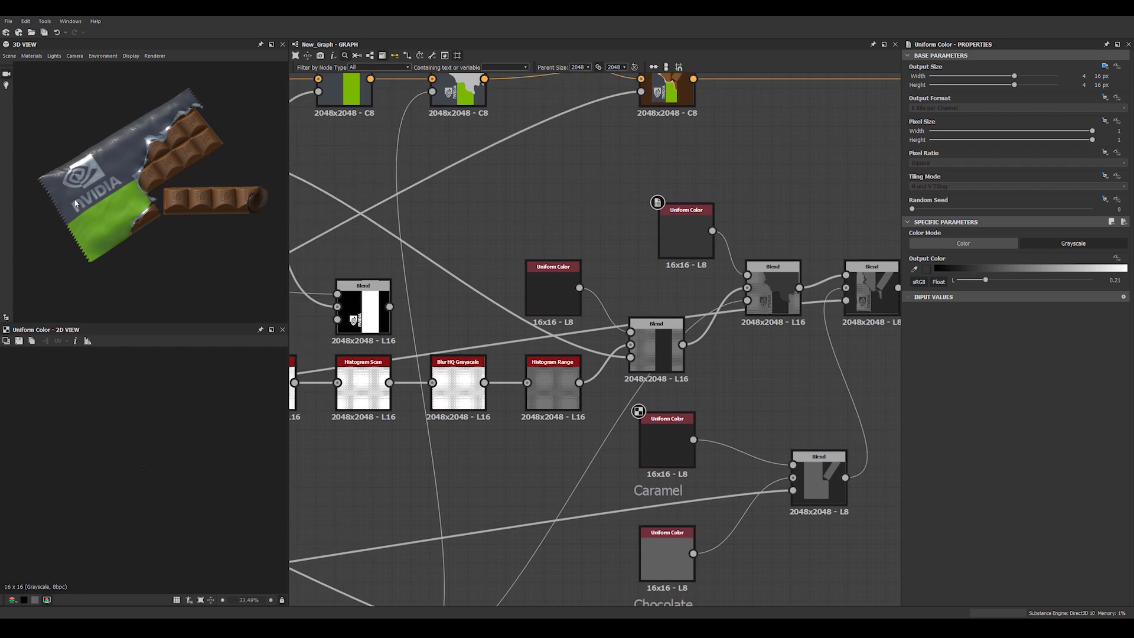